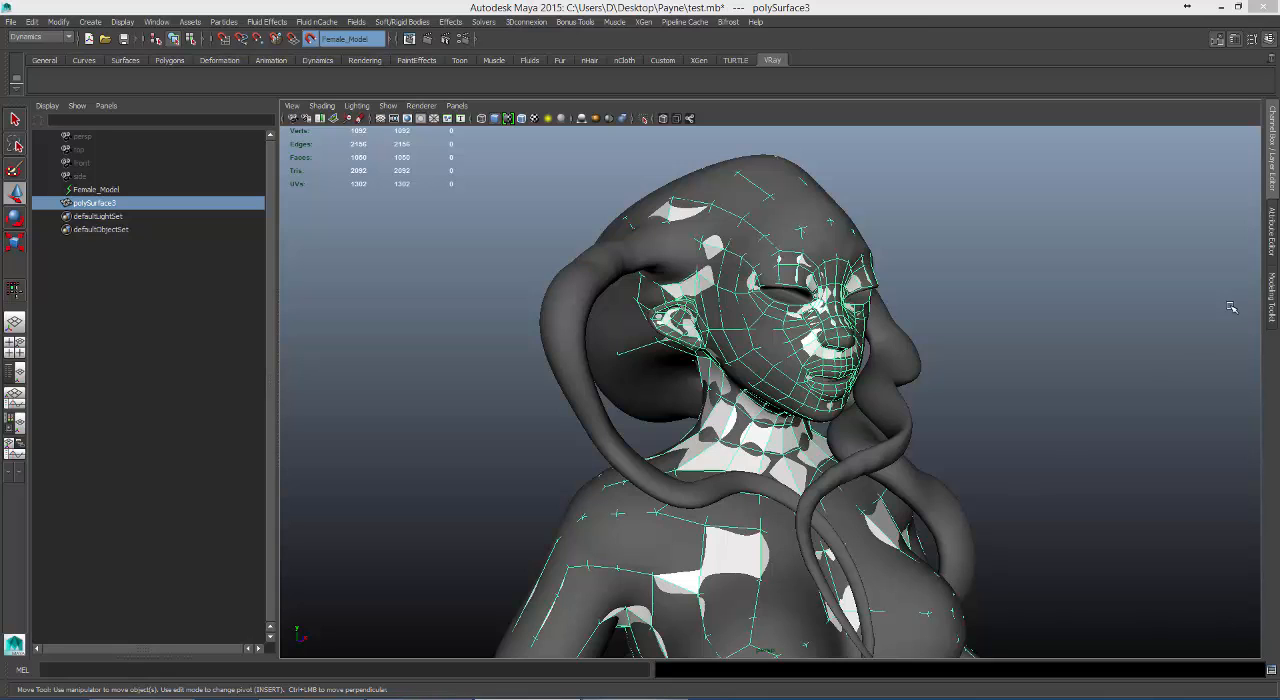
Hide the Ref layer and examine the torso and arms of the low-poly mesh for missing faces.
left_click(1268, 190)
left_click(1129, 476)
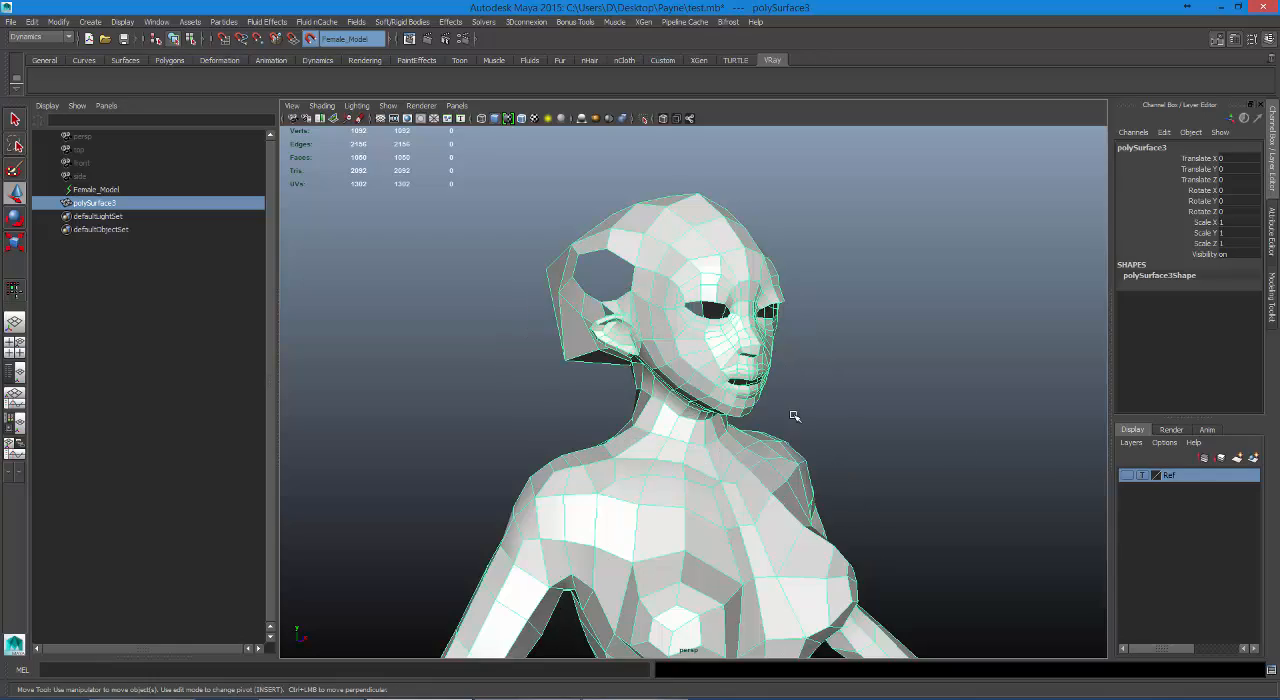
mouse_move(794, 414)
left_mouse_down("alt")
mouse_move(724, 434)
mouse_move(651, 408)
left_mouse_up("alt")
middle_click_drag(784, 460, 972, 178, "alt")
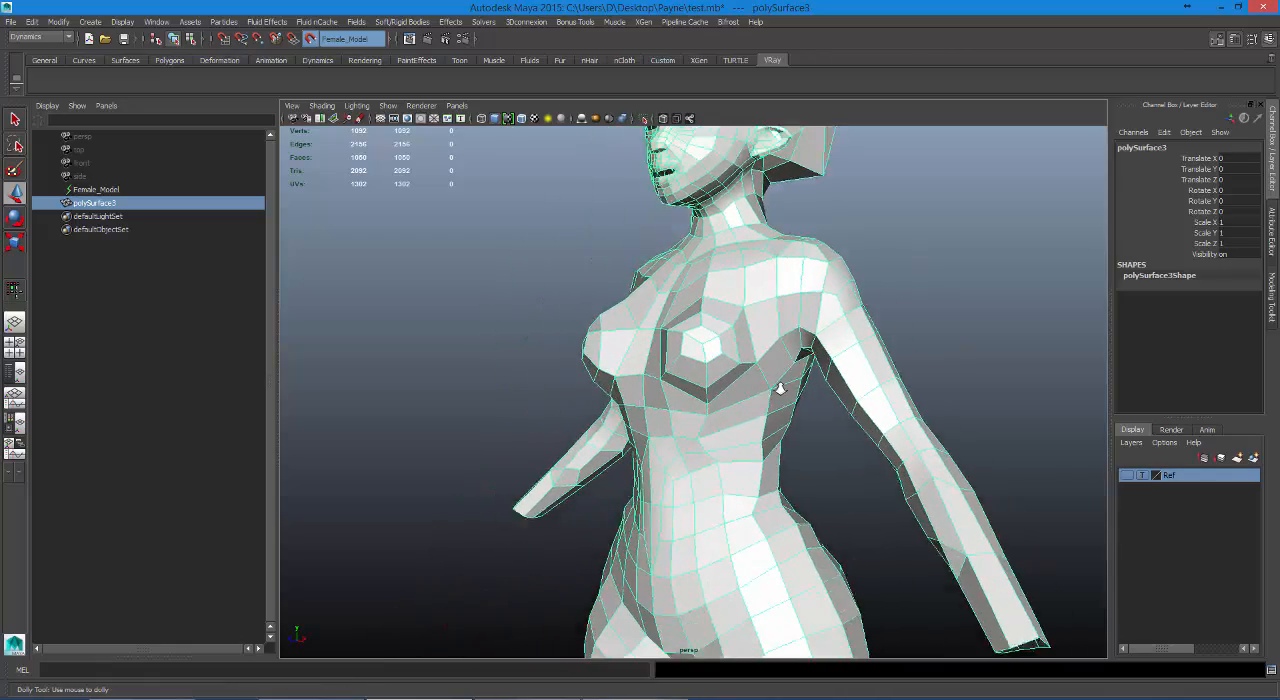
right_click_drag(783, 383, 690, 330, "alt")
left_click_drag(640, 310, 810, 410, "alt")
left_click_drag(710, 294, 621, 263, "alt")
left_click_drag(741, 431, 740, 345, "alt")
middle_click_drag(740, 345, 618, 585, "alt")
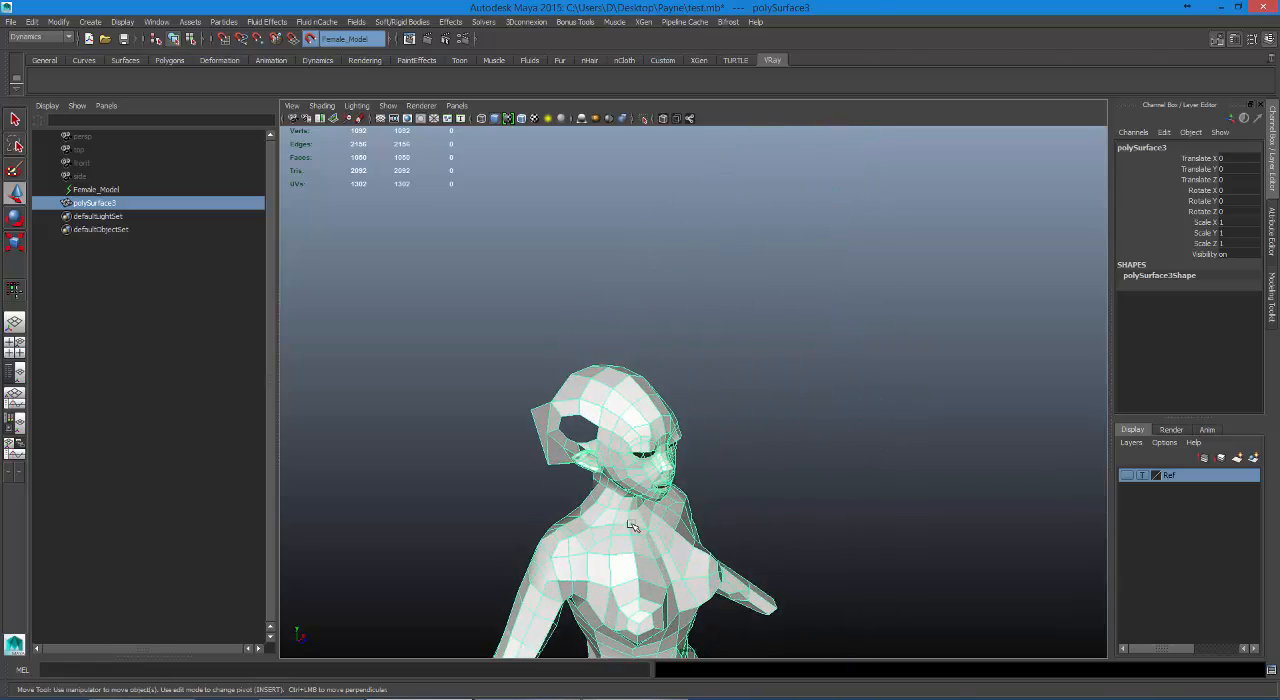
Examine the low-poly head from several angles, checking the mesh around the ear and the opening behind it.
right_click_drag(640, 575, 960, 570, "alt")
middle_click_drag(545, 605, 828, 286, "alt")
left_click_drag(828, 288, 814, 266, "alt")
middle_click_drag(814, 266, 694, 514, "alt")
left_click_drag(694, 514, 867, 552, "alt")
right_click_drag(867, 552, 996, 583, "alt")
left_click_drag(996, 583, 737, 437, "alt")
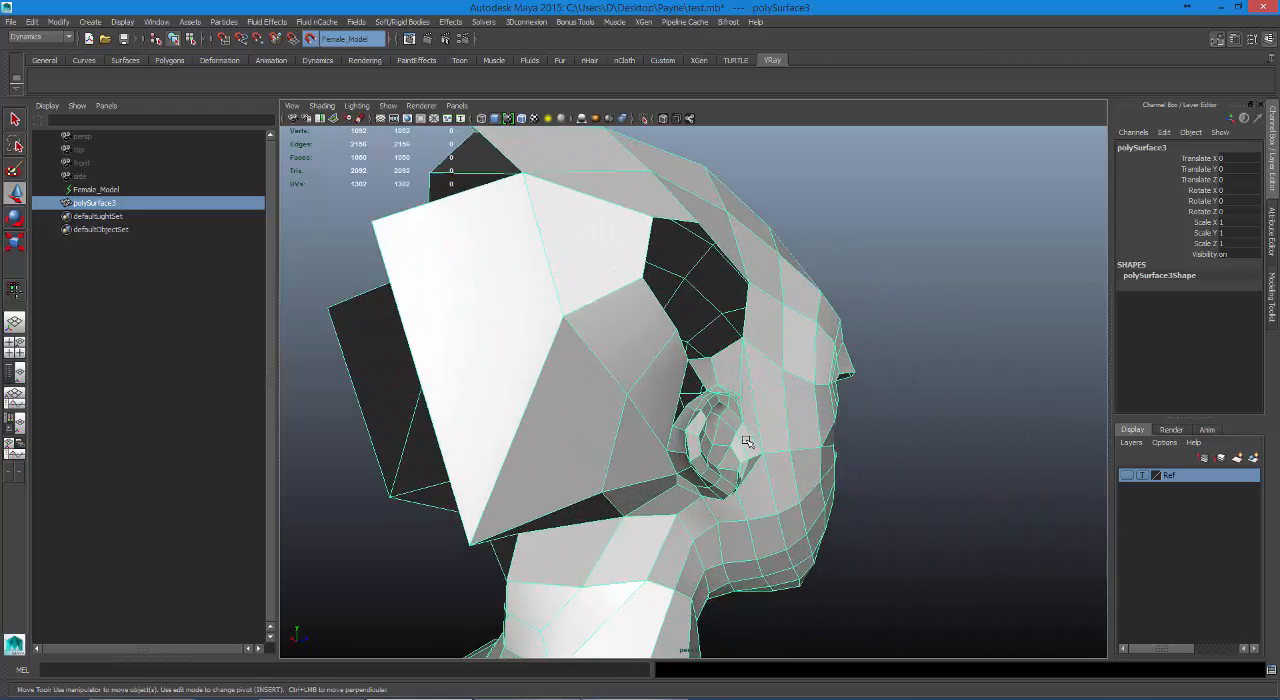
right_click_drag(737, 437, 774, 451, "alt")
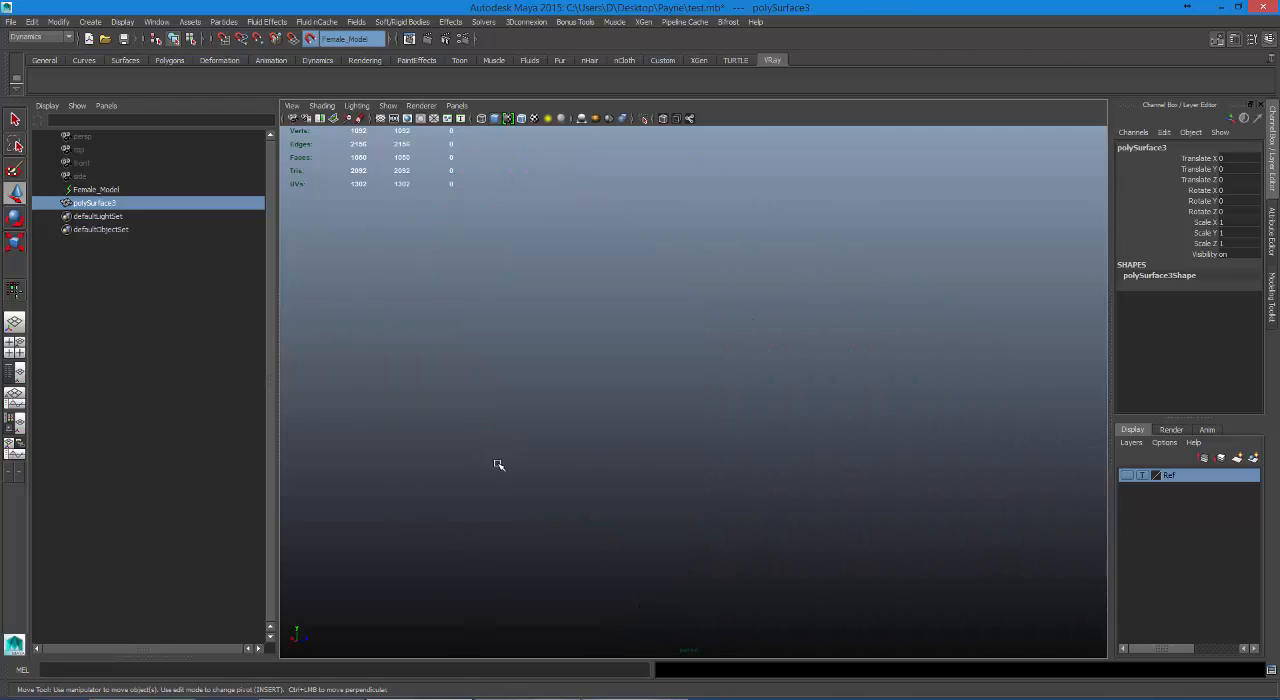
key("f")
left_click_drag(560, 460, 590, 440, "alt")
middle_click_drag(590, 300, 580, 450, "alt")
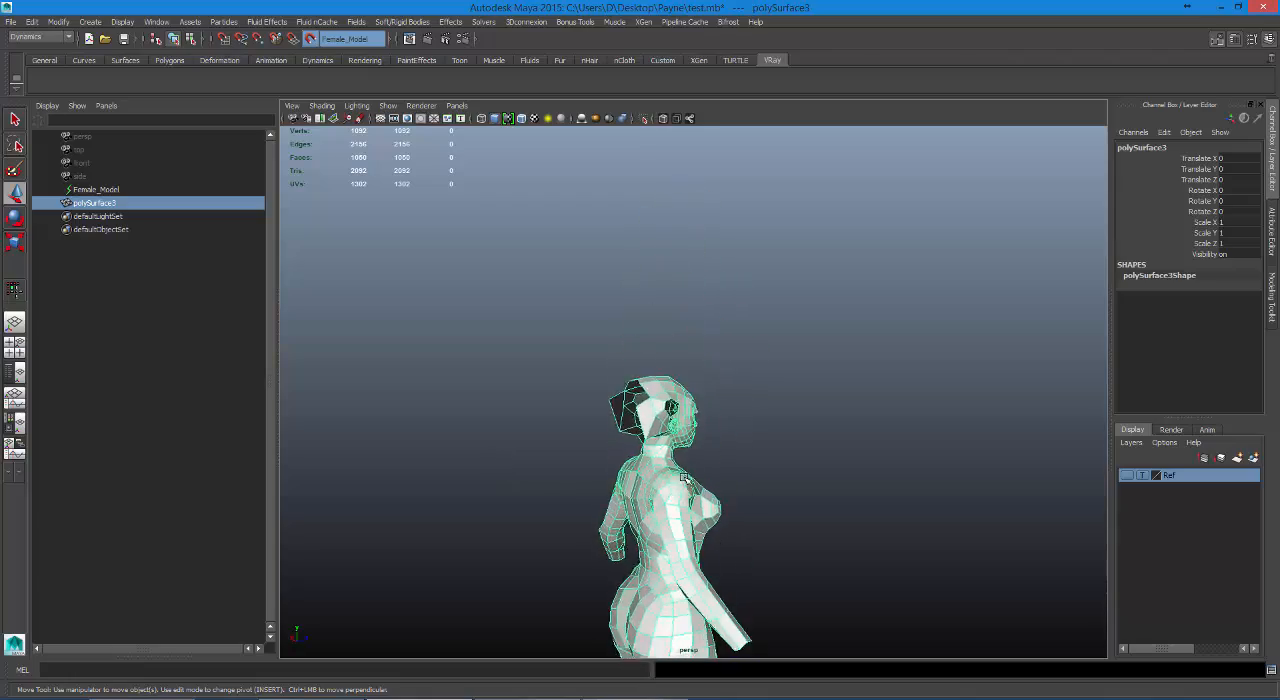
right_click_drag(580, 450, 685, 480, "alt")
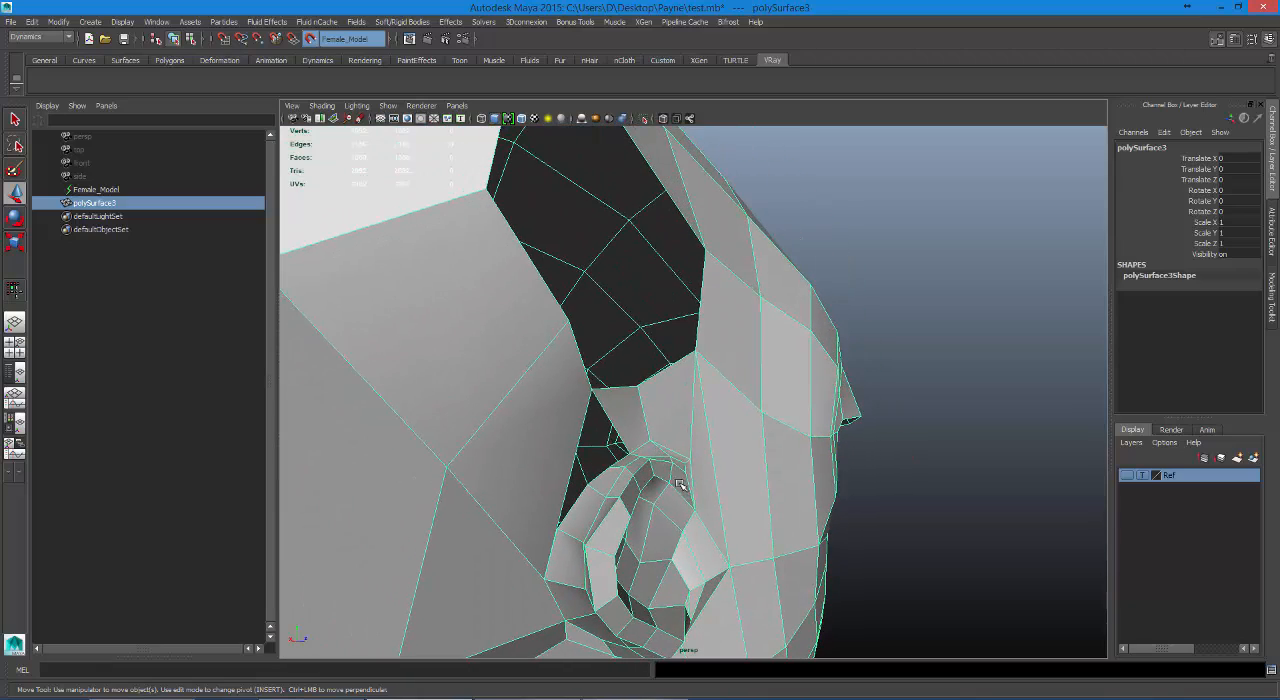
Fill the gaps around the ear with Quad Draw faces, showing the Ref layer for guidance and hiding it again.
left_click(1266, 296)
left_click(1203, 503)
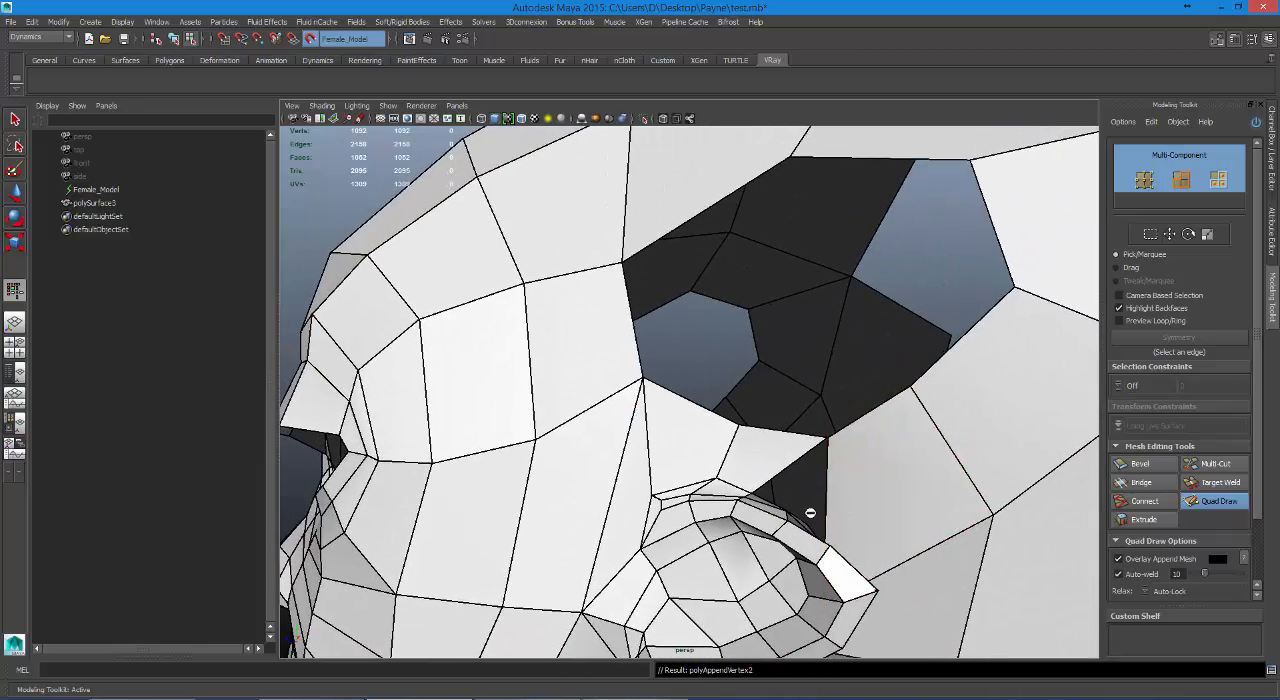
left_click(1272, 178)
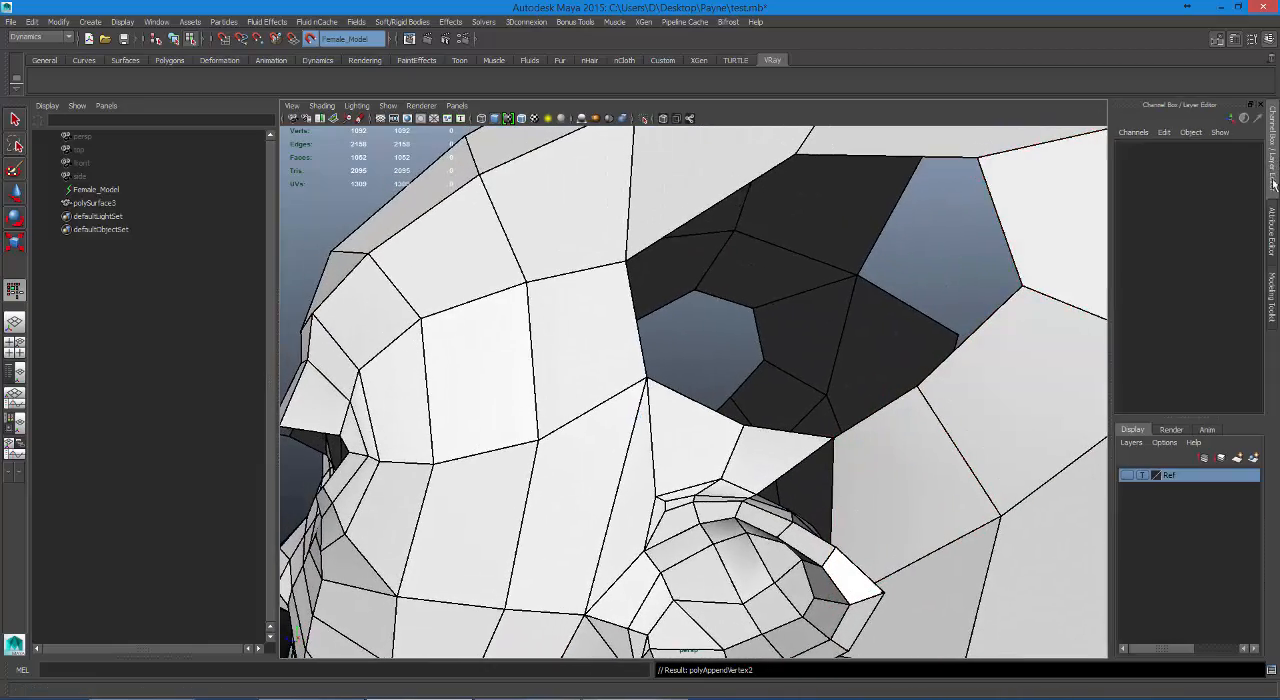
left_click(1125, 476)
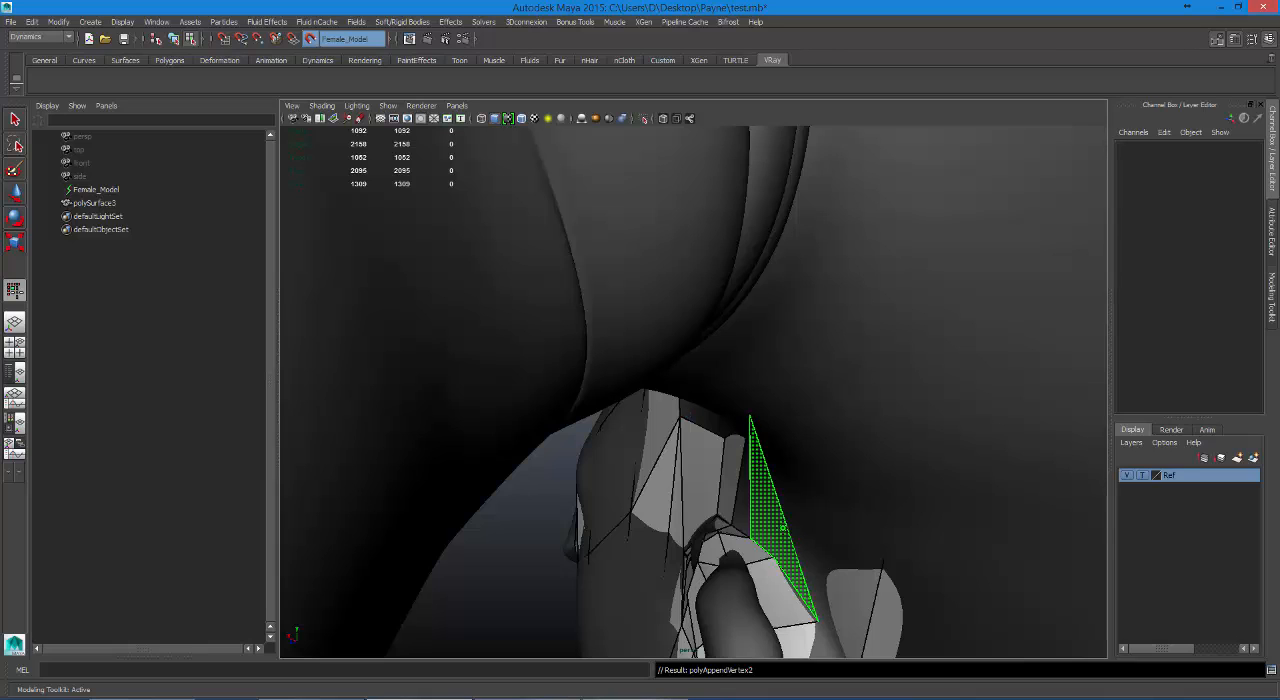
left_click(783, 528, "shift")
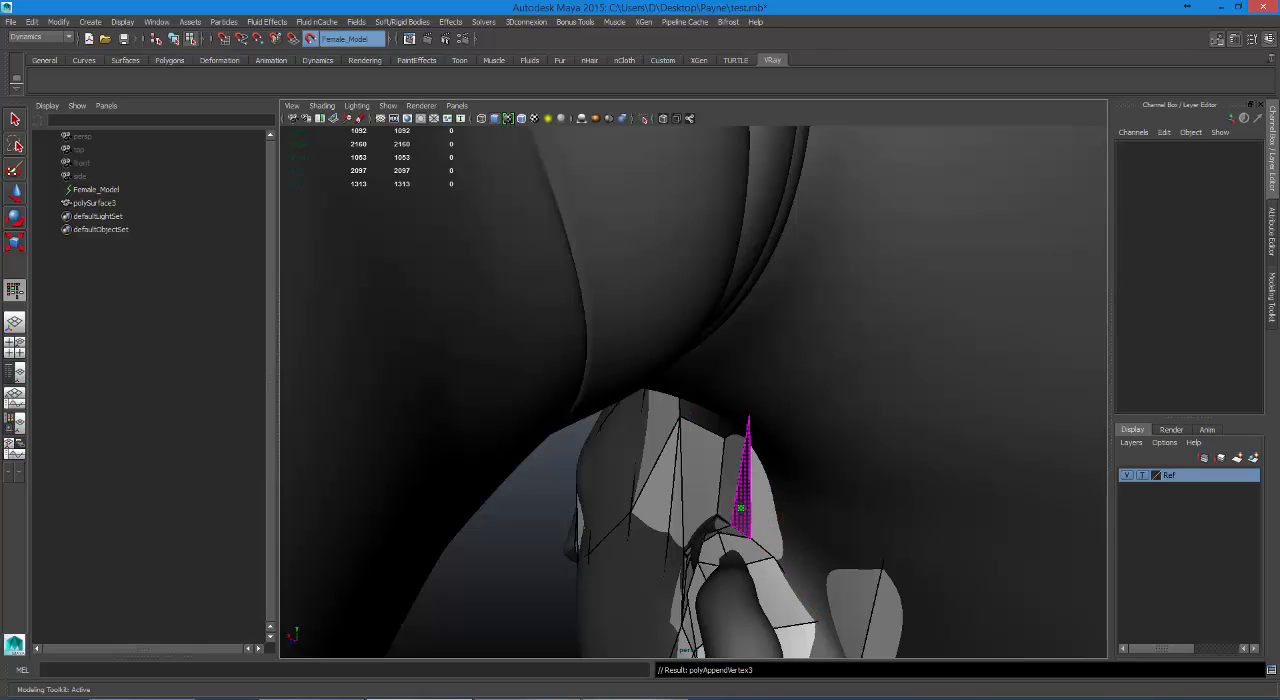
left_click(741, 508, "shift")
left_click(1126, 475)
Exit Quad Draw to return to ordinary selection on the low-poly mesh.
scroll(822, 450, "up", 6)
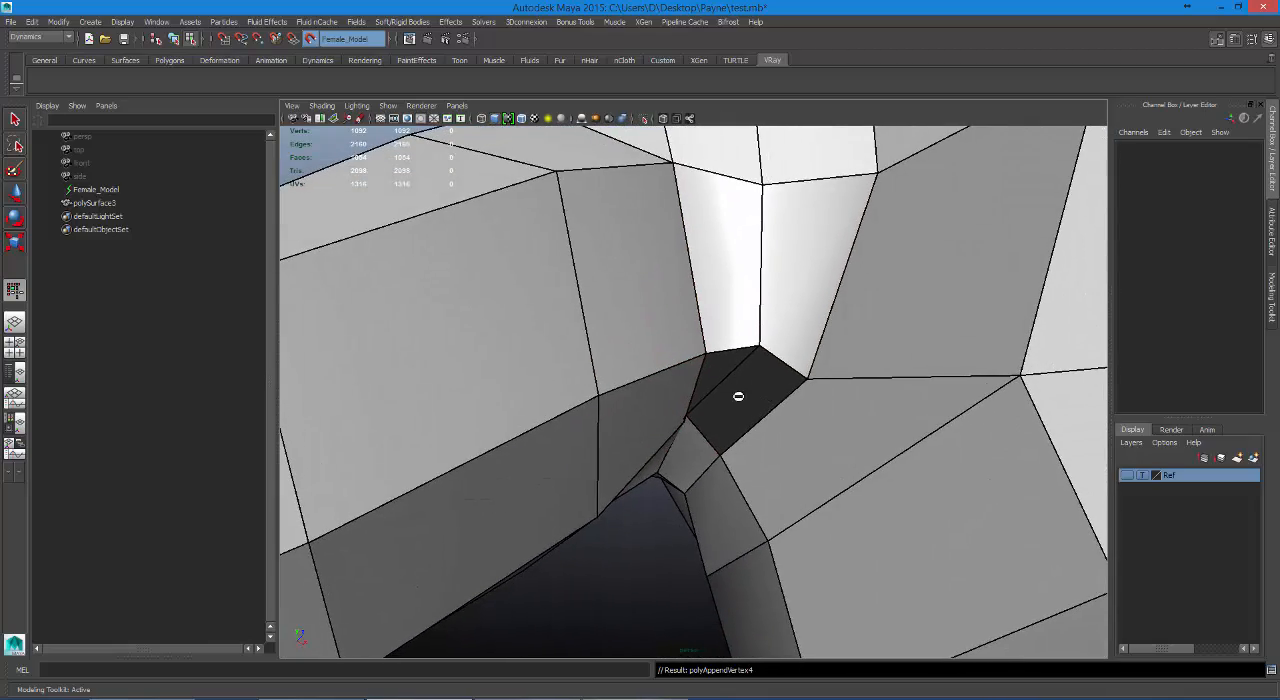
middle_click_drag(773, 490, 640, 270, "alt")
left_click_drag(674, 280, 583, 257, "alt")
middle_click_drag(586, 195, 592, 302, "alt")
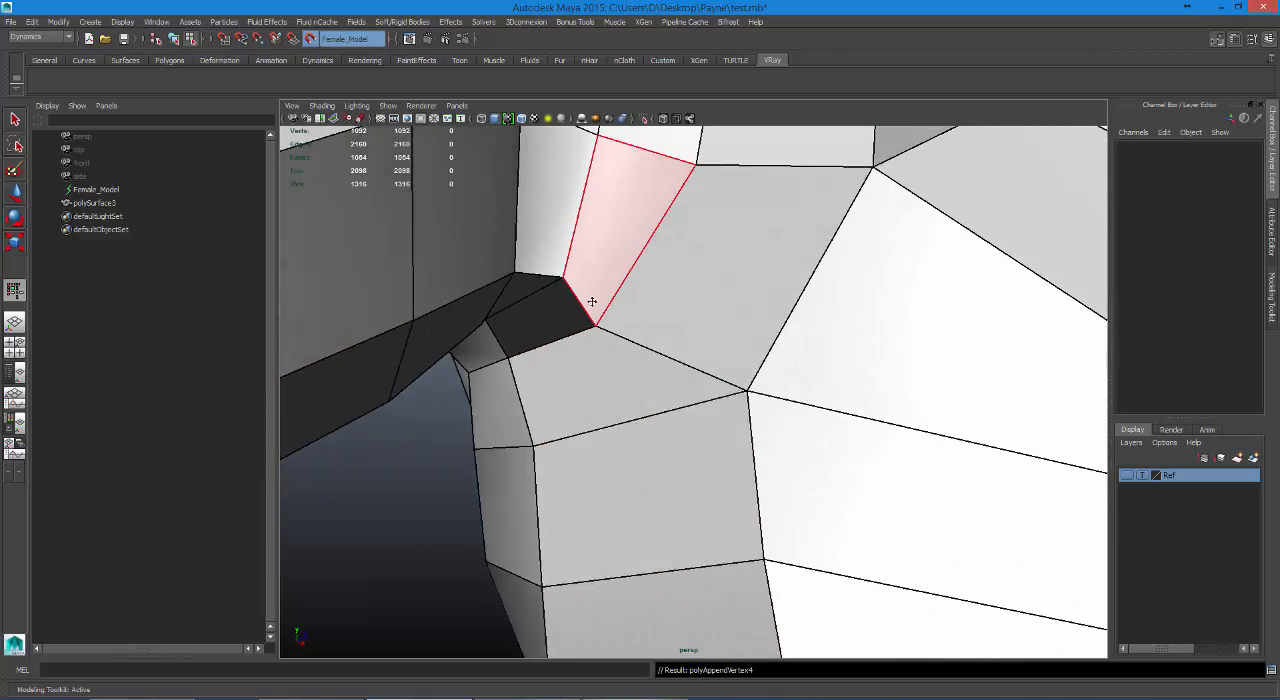
left_click_drag(592, 302, 617, 340, "alt")
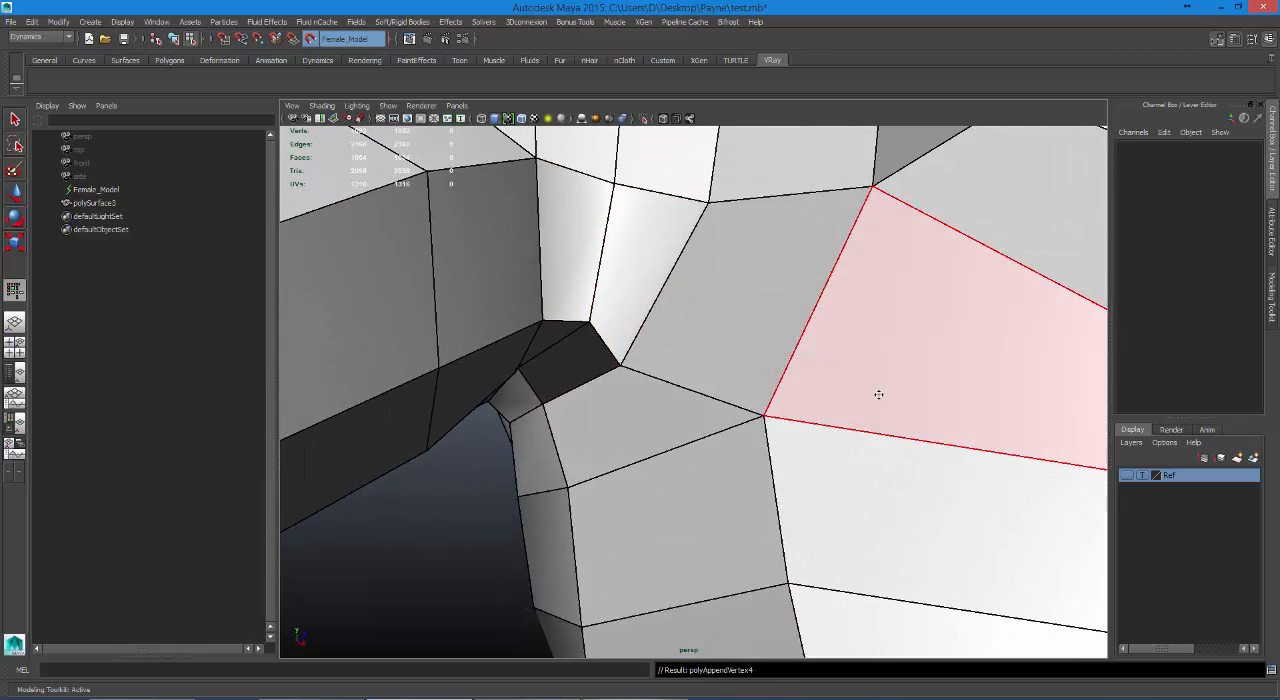
left_click(1268, 293)
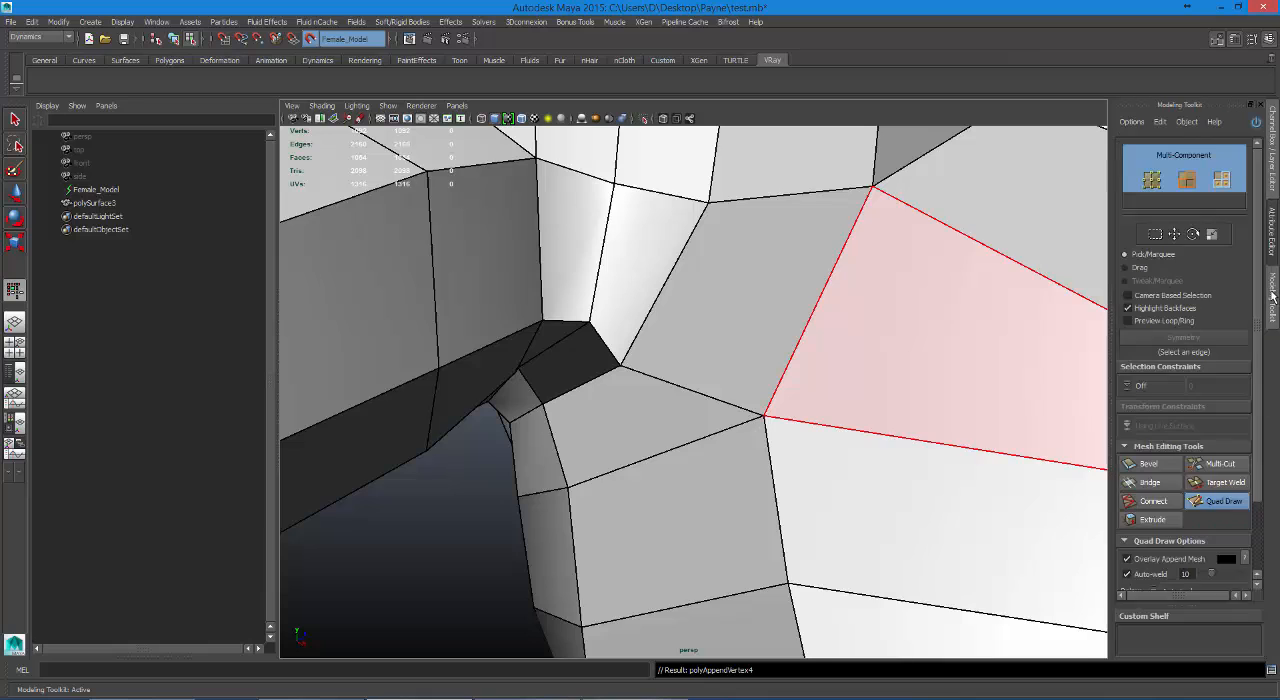
left_click(1219, 503)
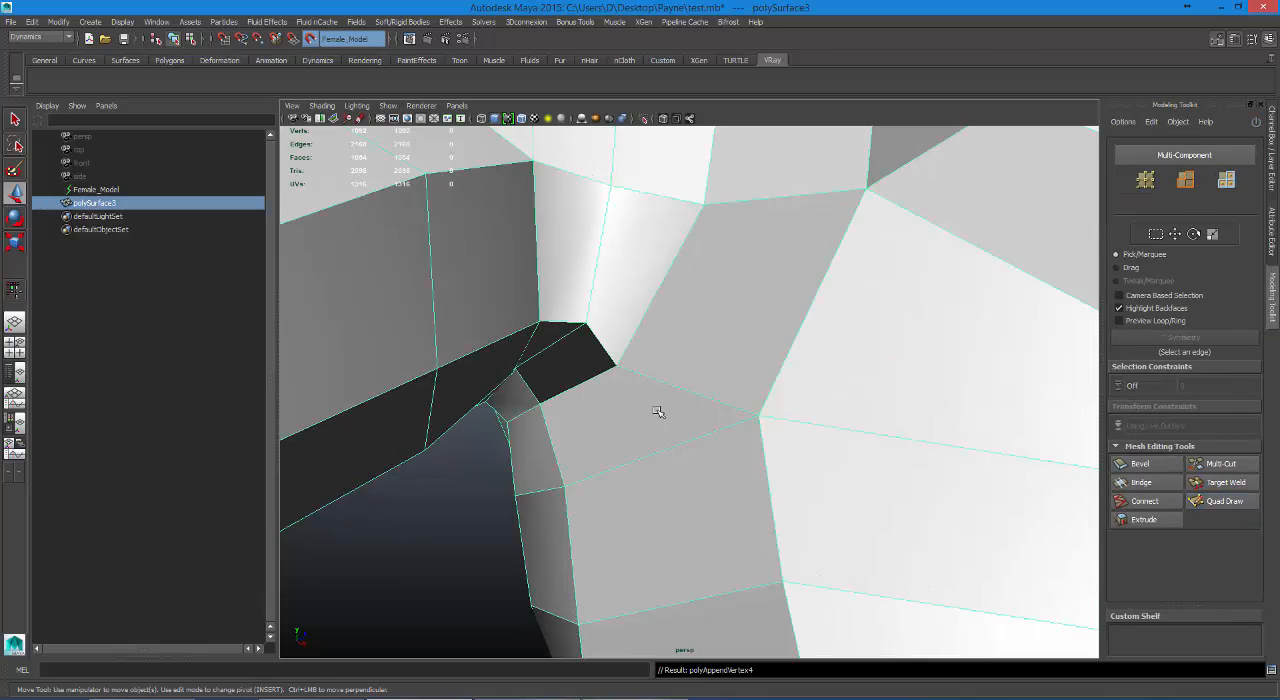
Select the larger dark face in the armpit, switch to the Polygons toolset and reverse the face's normal.
right_click_drag(580, 369, 578, 395)
left_click(577, 367)
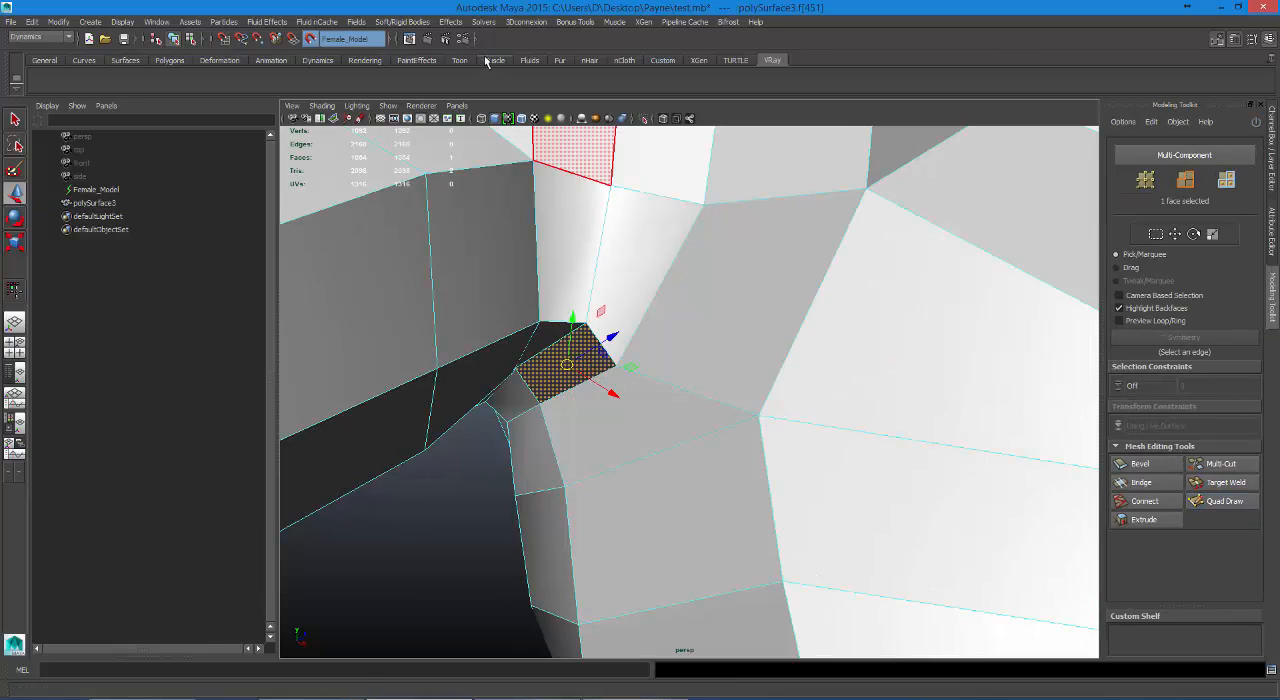
left_click(68, 37)
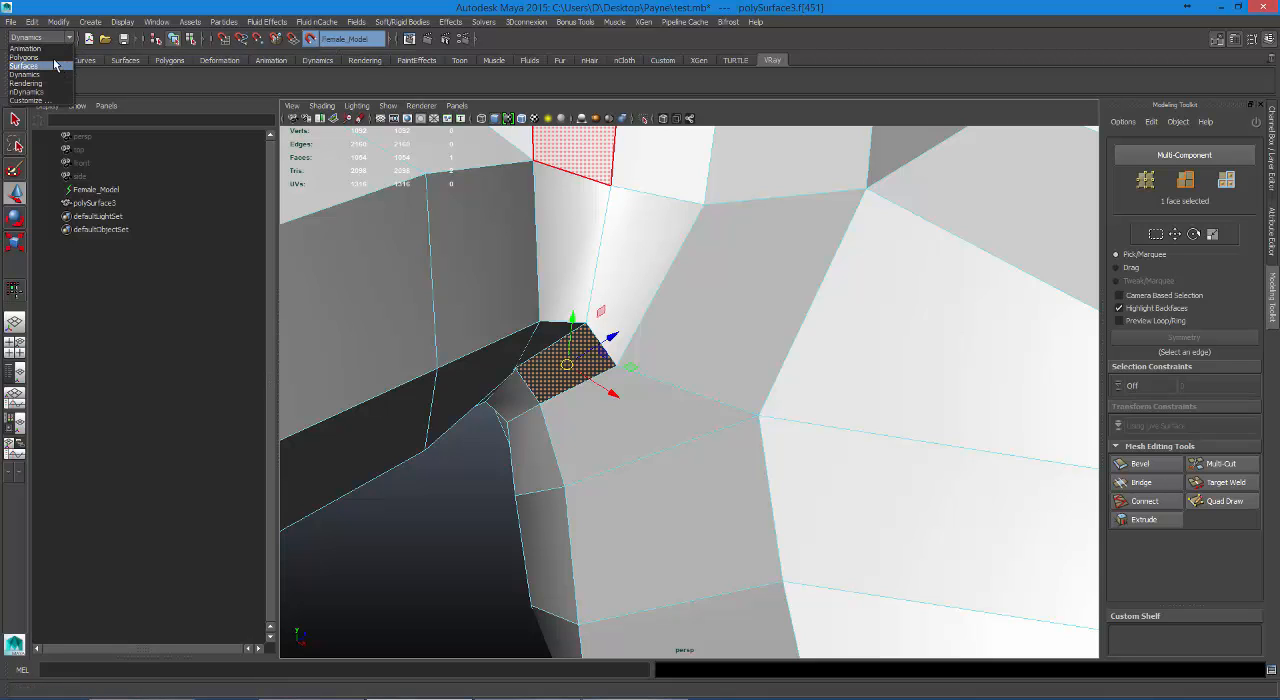
left_click(40, 57)
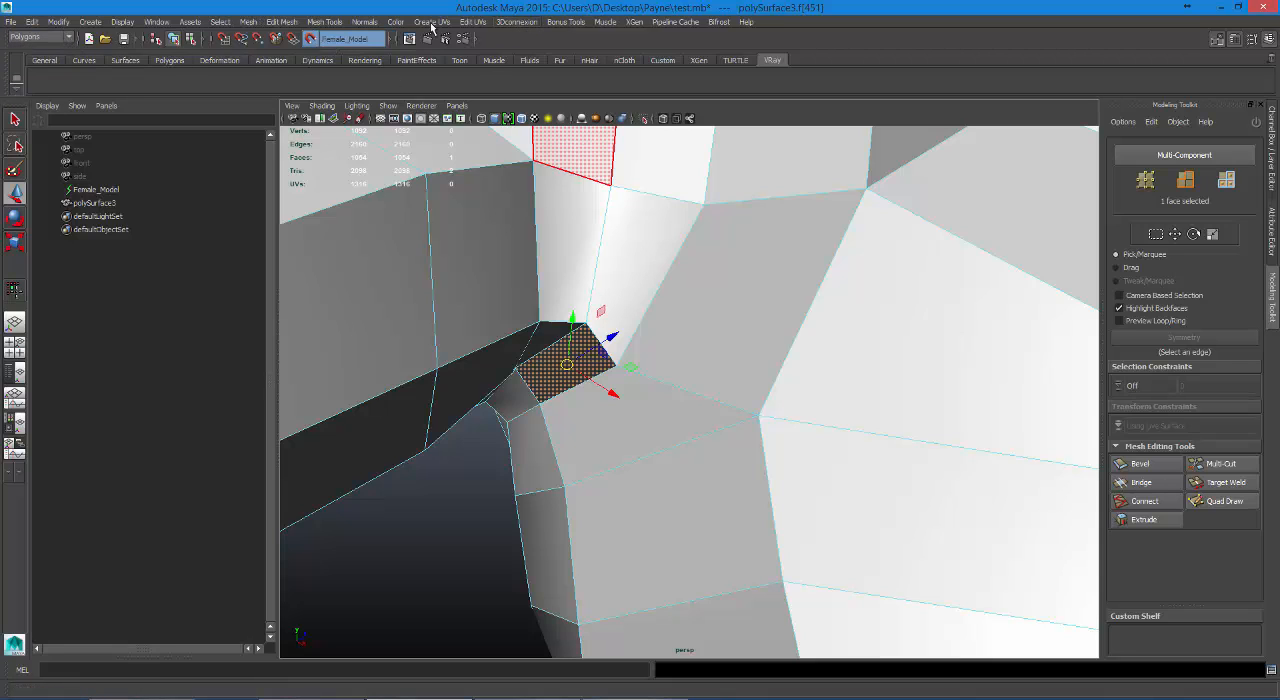
left_click(363, 22)
left_click(378, 119)
Reselect the same dark armpit face and reverse its normal a second time.
left_click(600, 440)
left_click(570, 368)
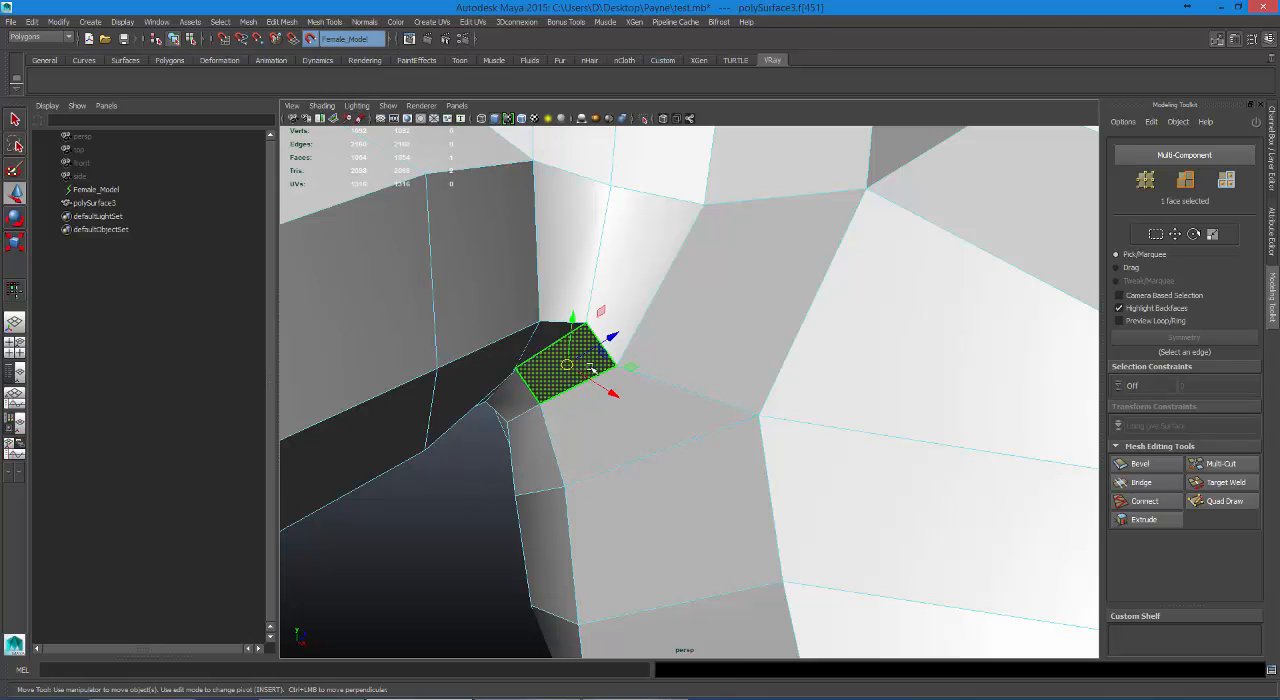
left_click(340, 22)
mouse_move(363, 22)
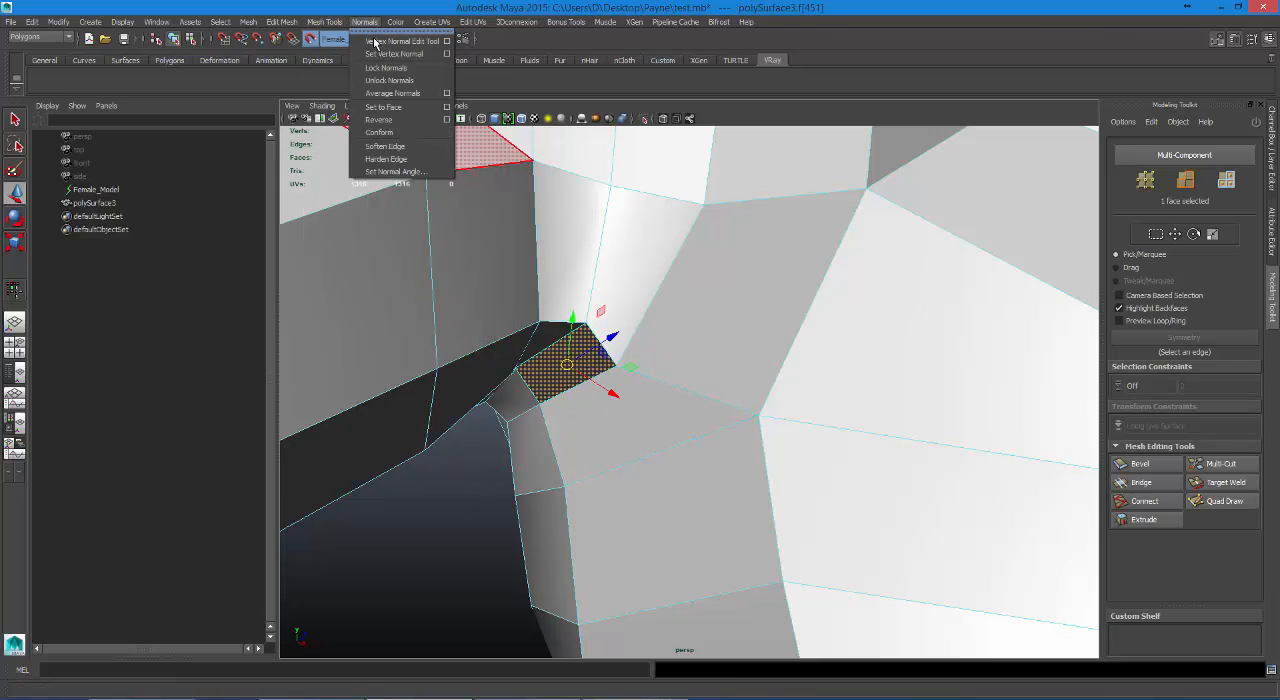
left_click(378, 119)
Select the vertex at the inner corner of the armpit, try moving it, and undo the last move.
left_click_drag(451, 220, 651, 418, "alt")
left_click(665, 440)
right_click(651, 418)
left_click(597, 402)
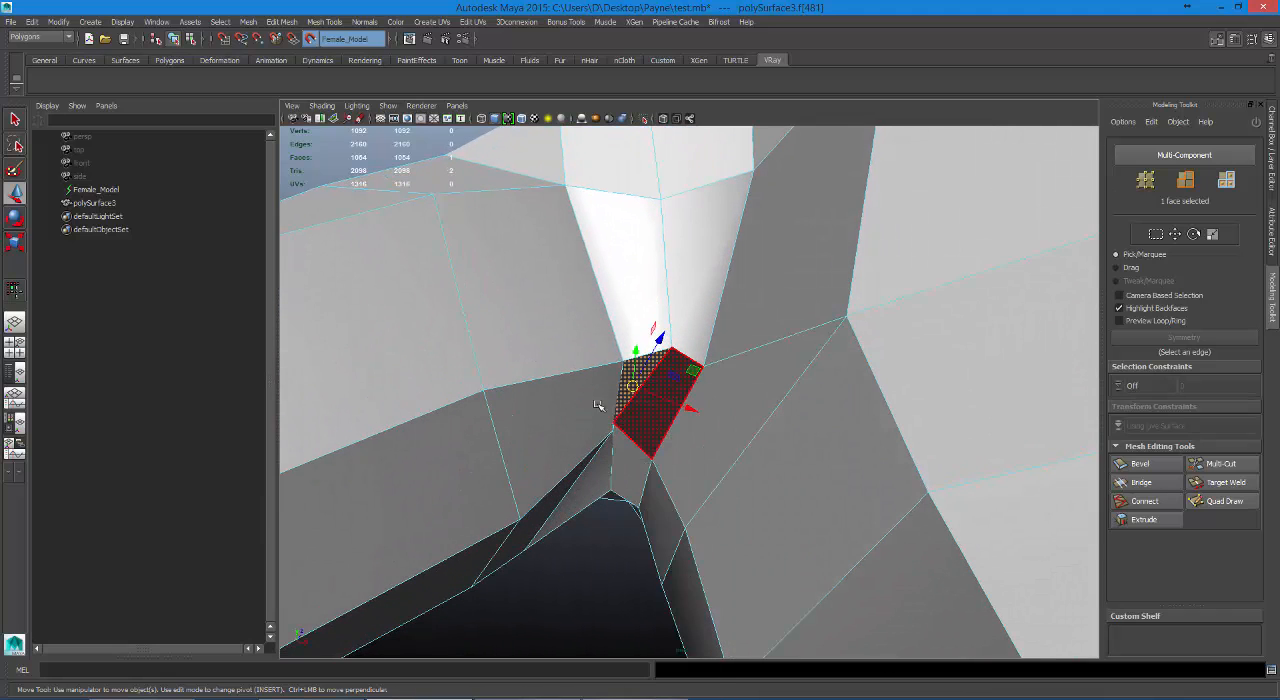
left_click(617, 428)
left_click_drag(661, 409, 645, 381, "alt")
left_click_drag(639, 377, 665, 437)
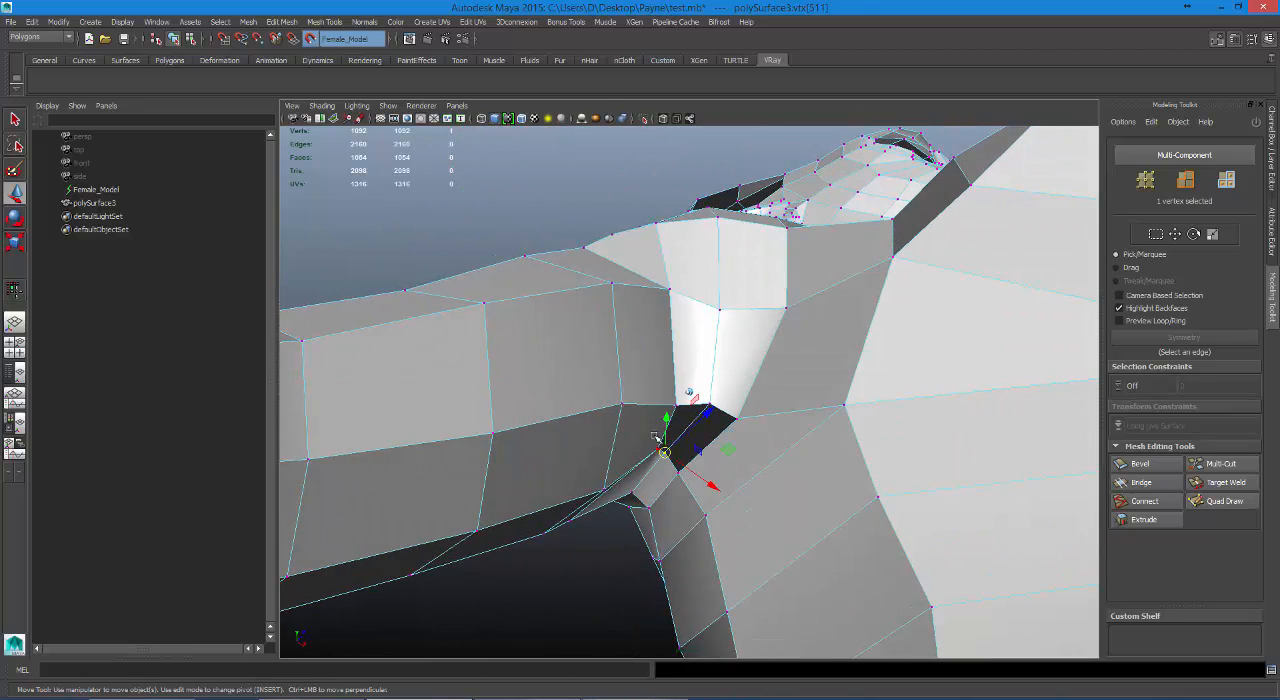
key("ctrl+z")
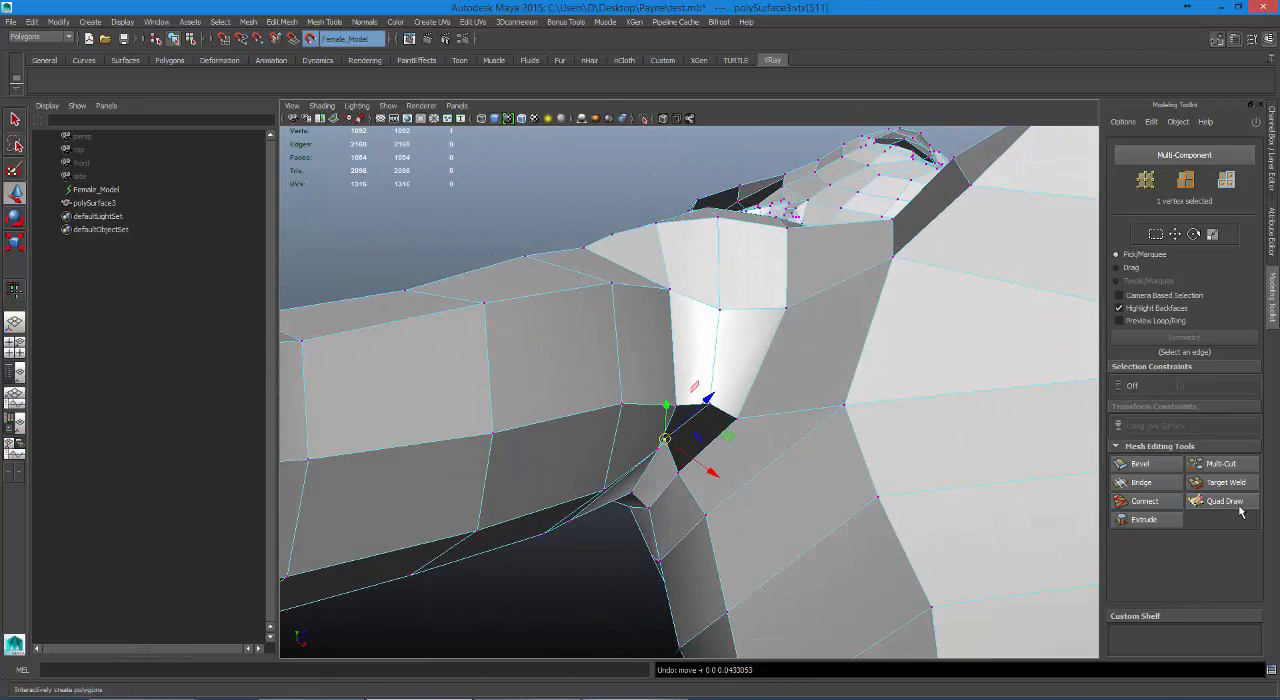
Show the Ref layer and reposition the inner corner vertex of each armpit to fit the reference surface.
left_click(1270, 310)
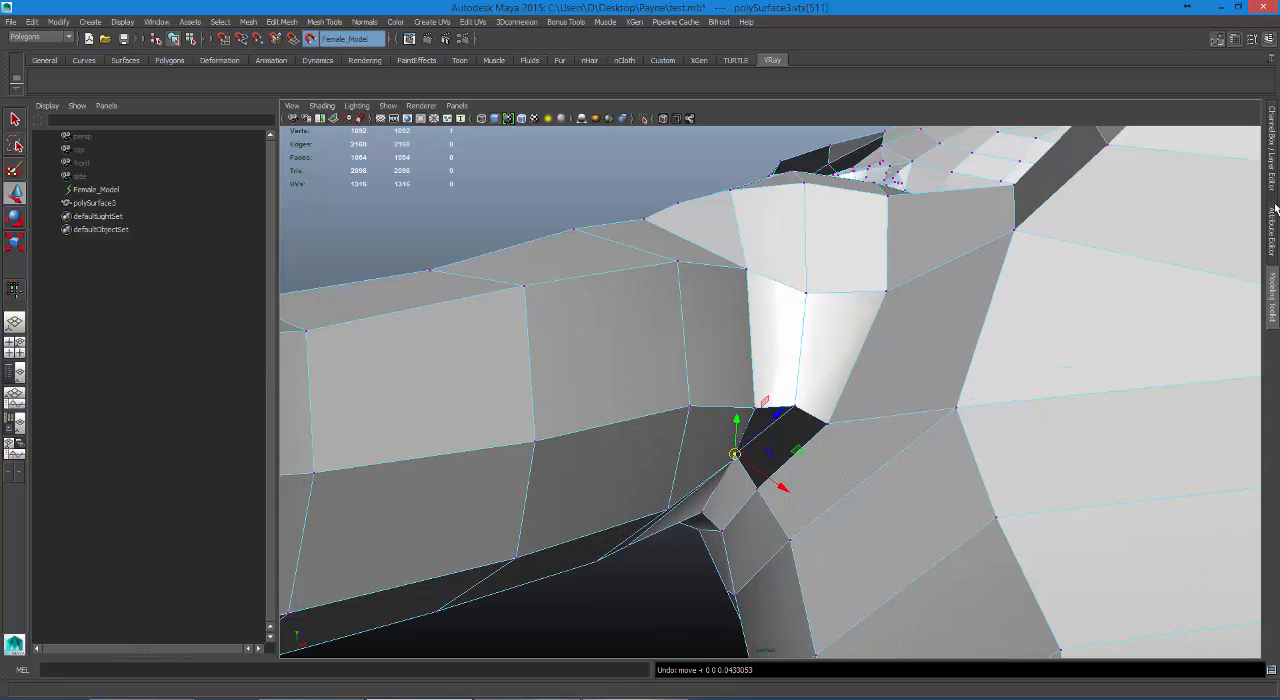
left_click(1274, 160)
left_click(1129, 476)
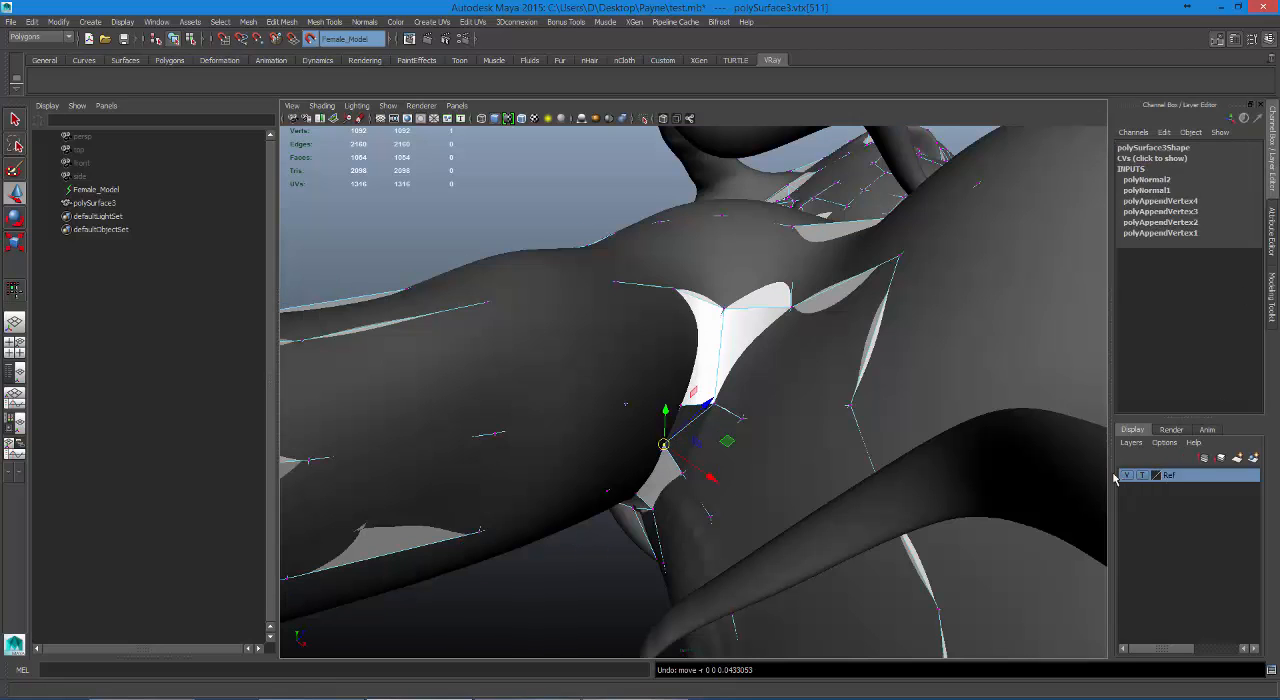
left_click_drag(665, 445, 677, 457)
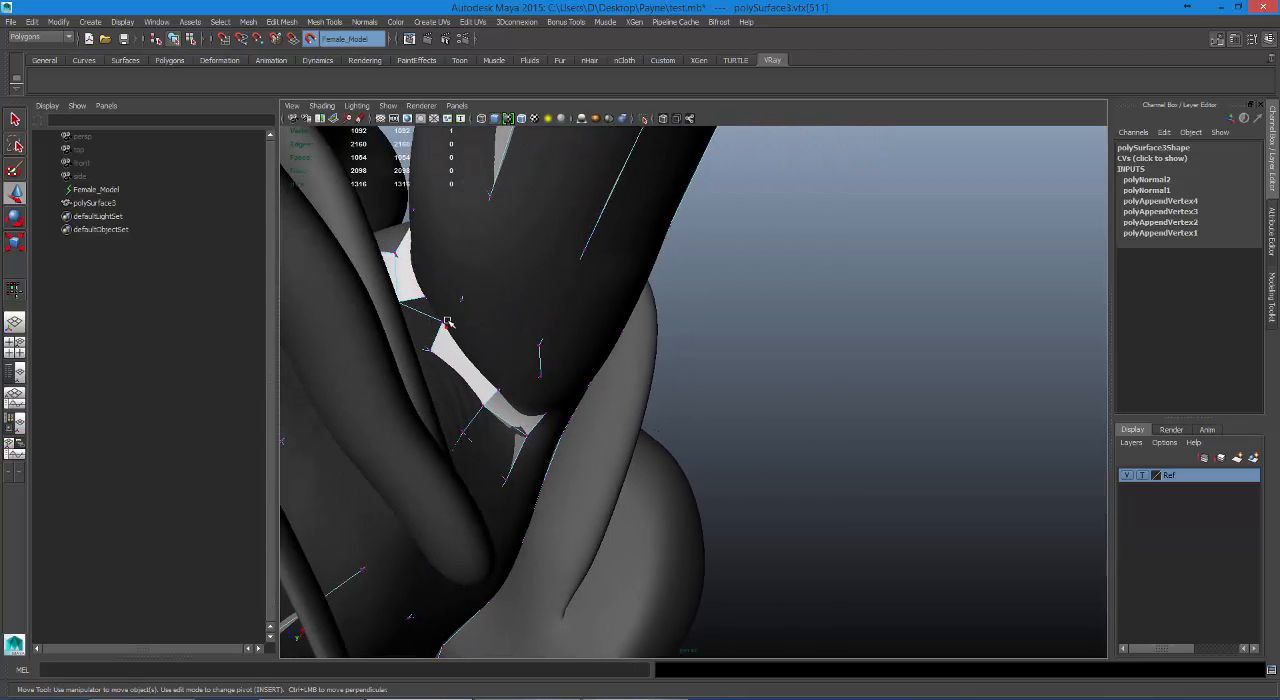
left_click(443, 325)
left_click_drag(443, 289, 428, 347)
left_click_drag(440, 341, 439, 341)
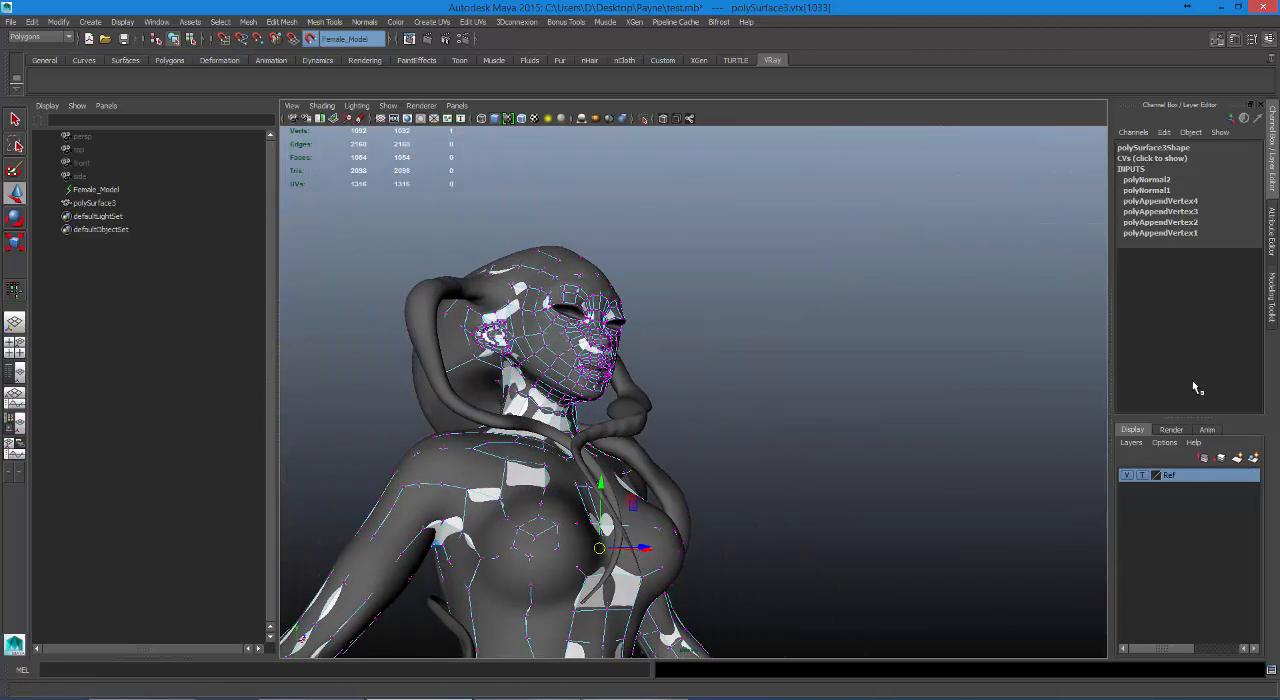
Hide the Ref layer and return the low-poly mesh to object mode.
left_click(1126, 475)
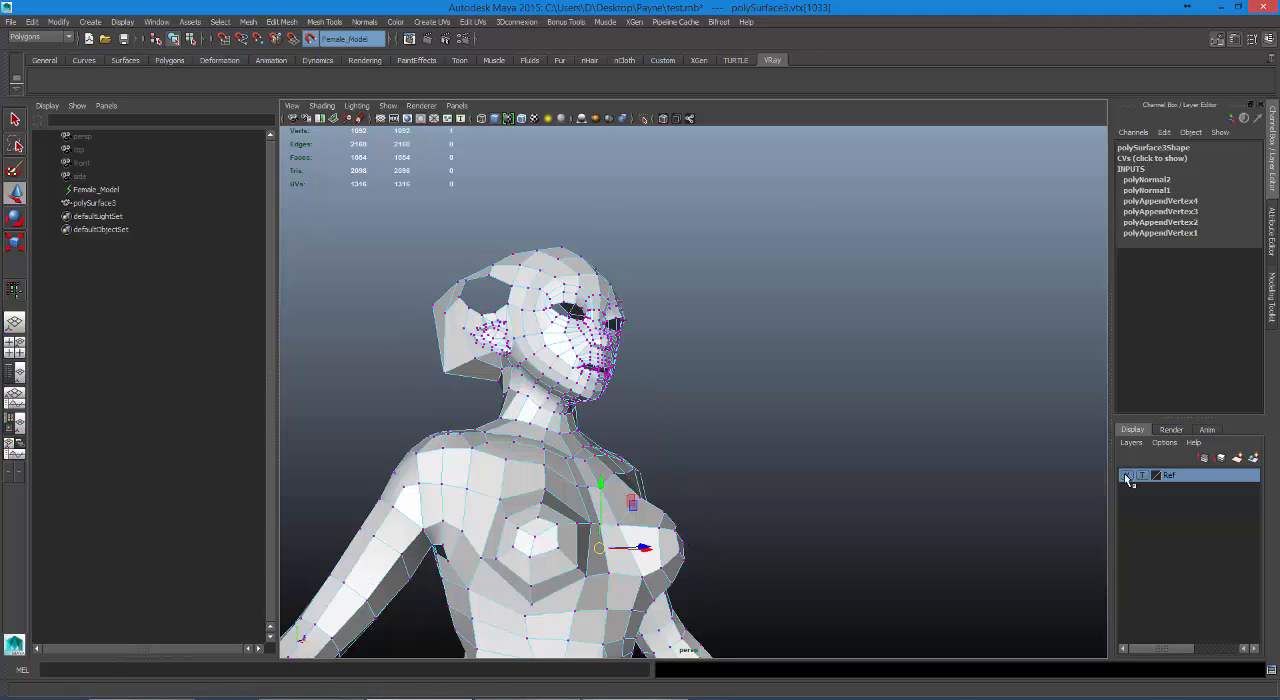
right_click(558, 277)
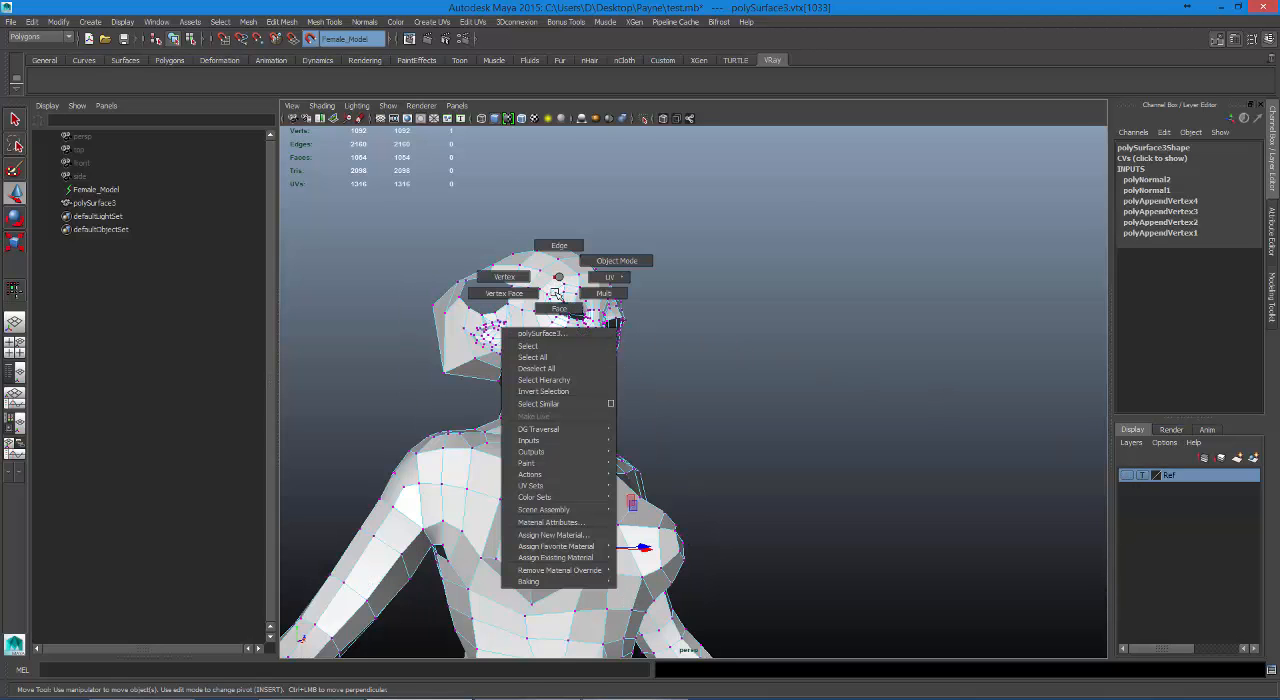
right_click_drag(554, 294, 549, 347)
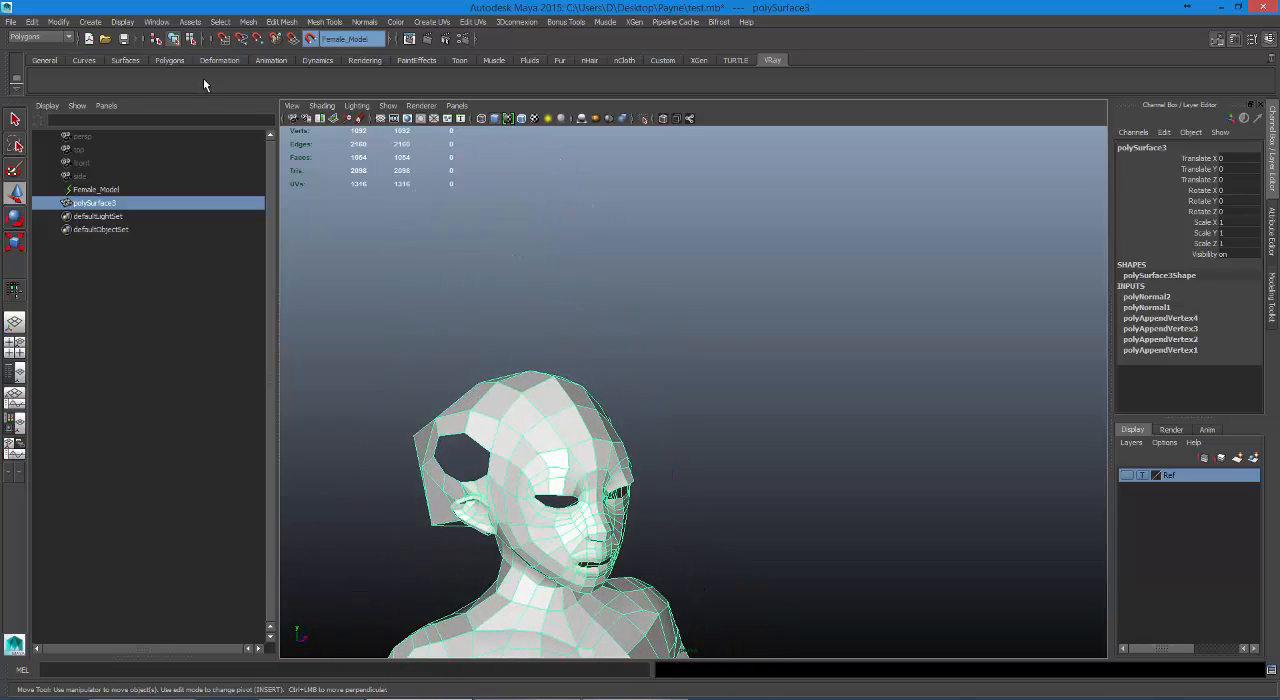
Switch to the Rendering toolset and disable the live surface on Female_Model.
key("F5")
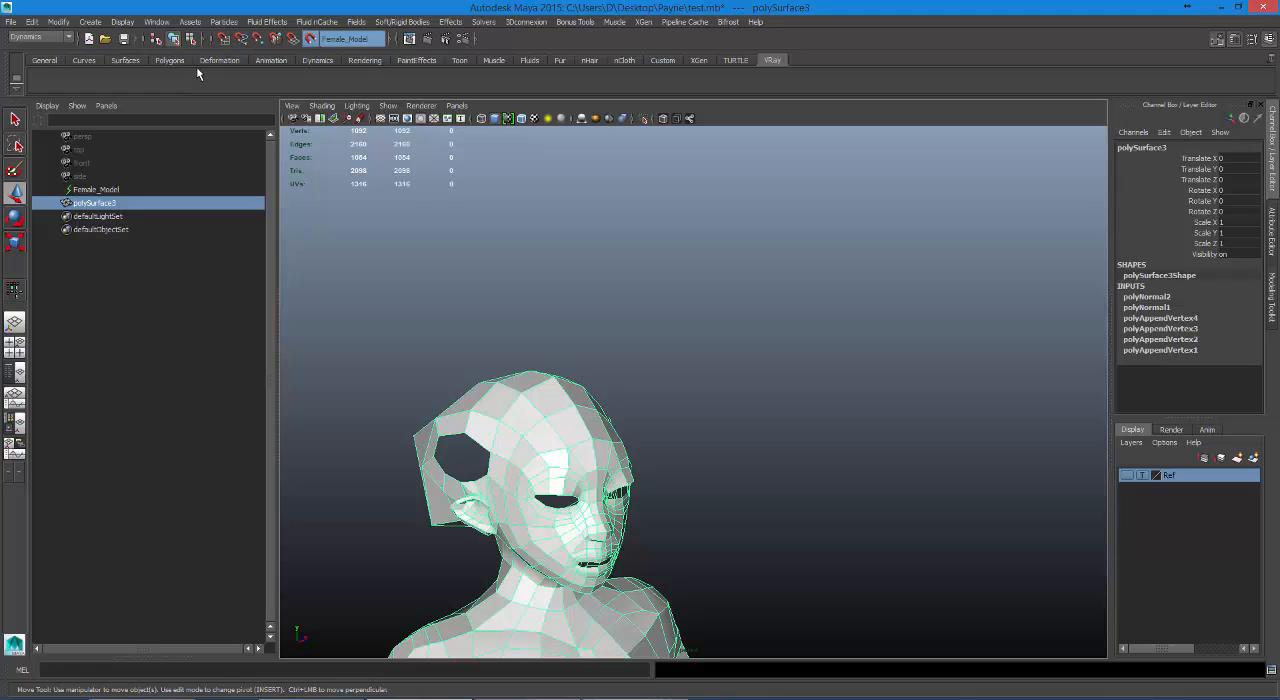
key("F6")
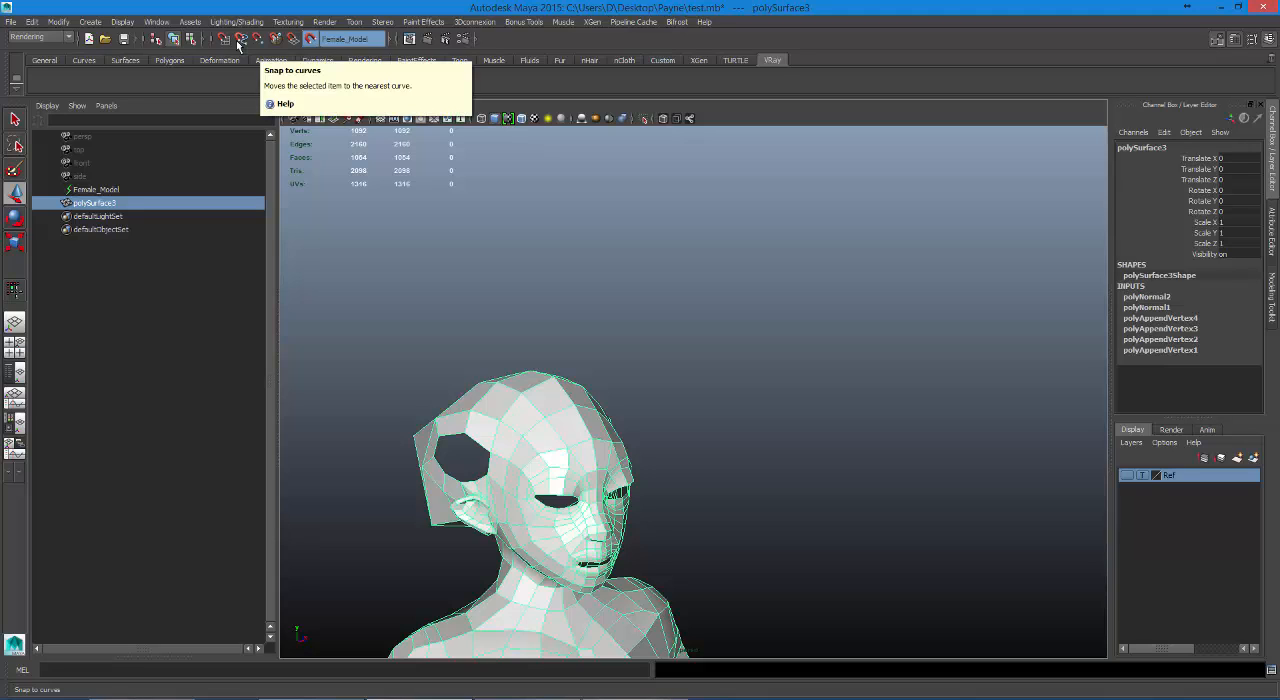
left_click(312, 40)
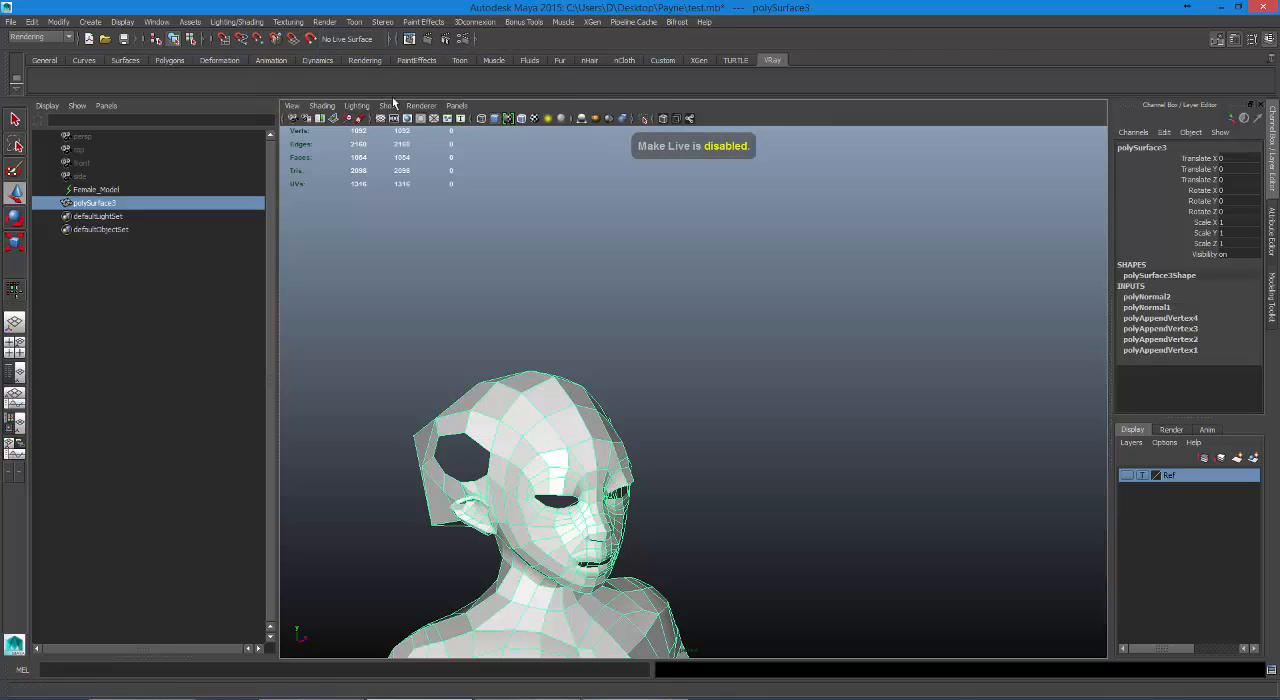
Show the Ref layer and set its display type to normal so its objects are selectable.
left_click(1128, 476)
left_click(1142, 476)
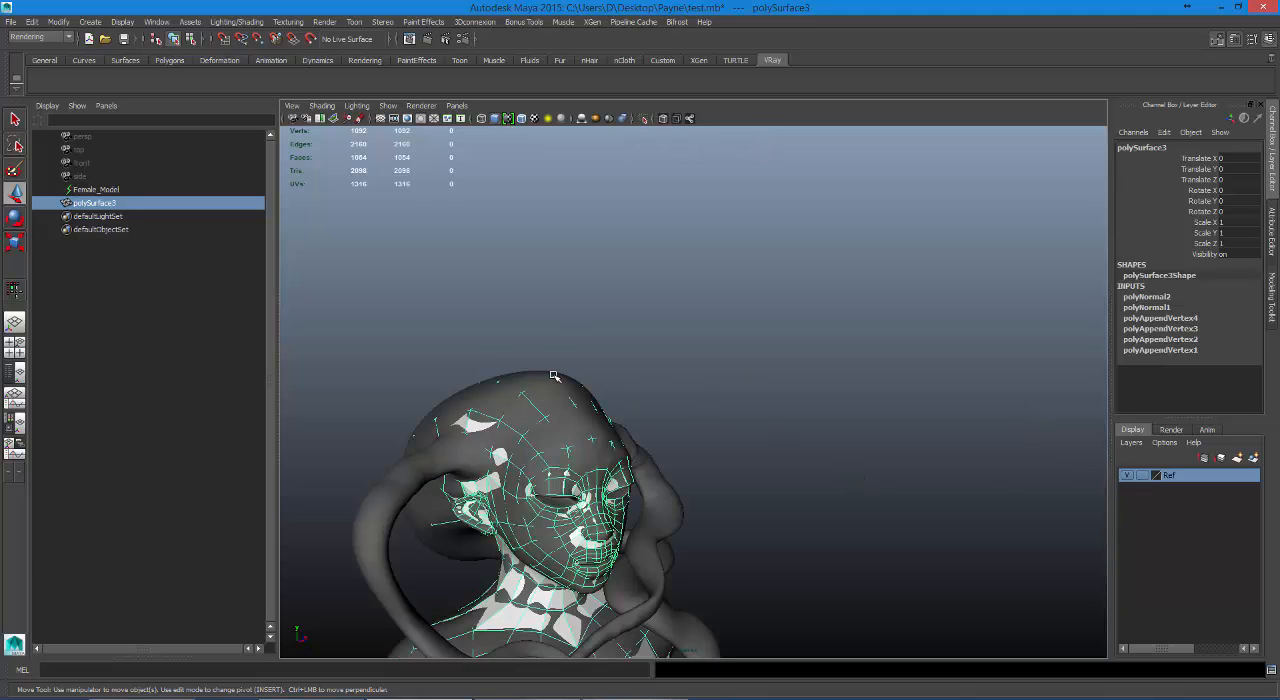
Select the low-poly mesh polySurface3 and hide the Ref layer.
right_click_drag(514, 376, 510, 376)
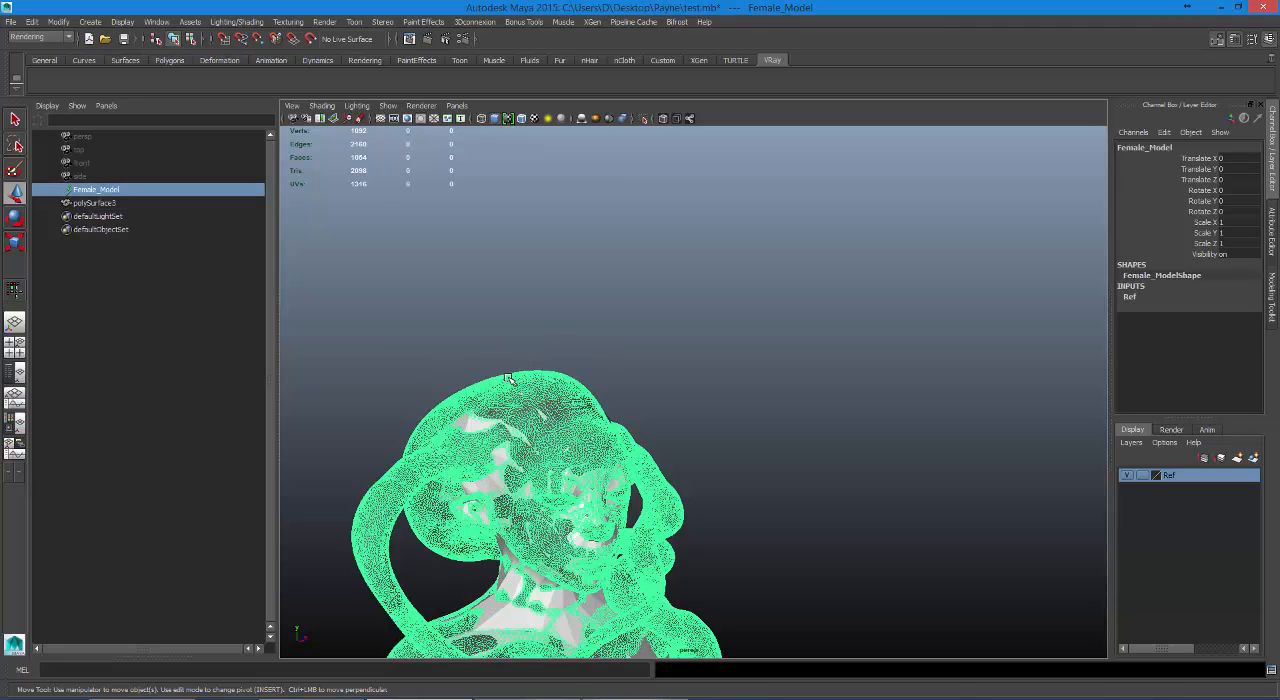
left_click(476, 420)
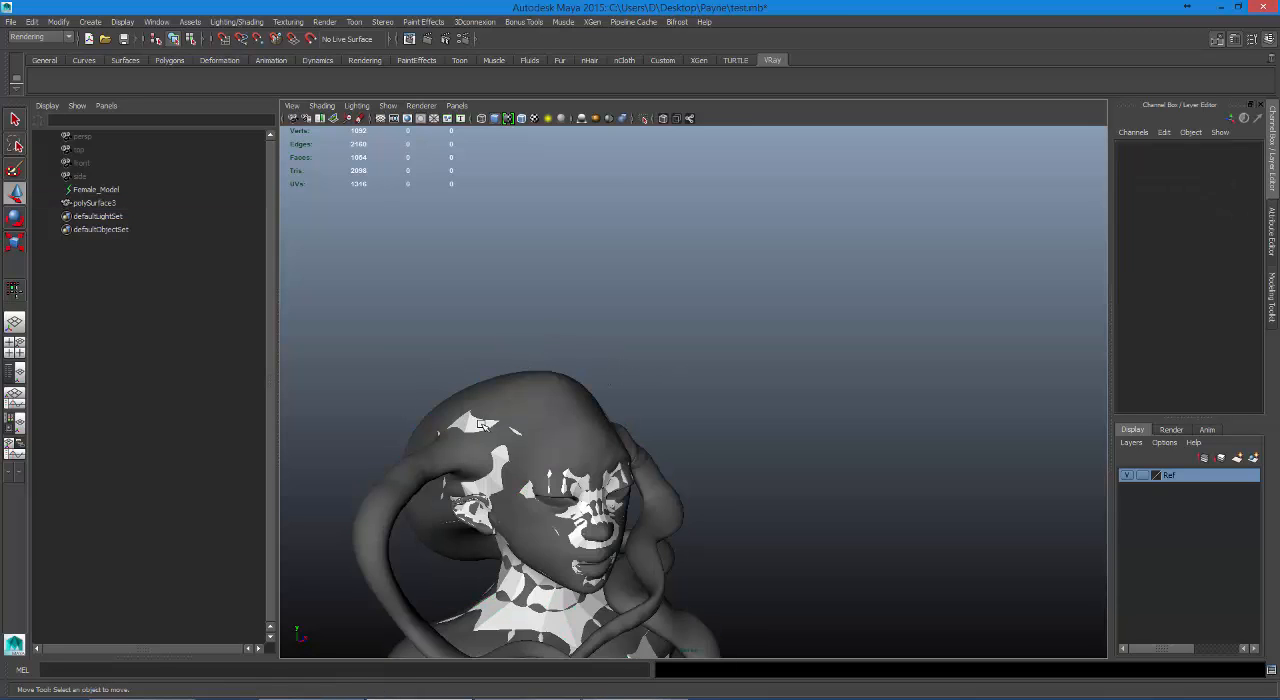
left_click(475, 427)
left_click(1126, 476)
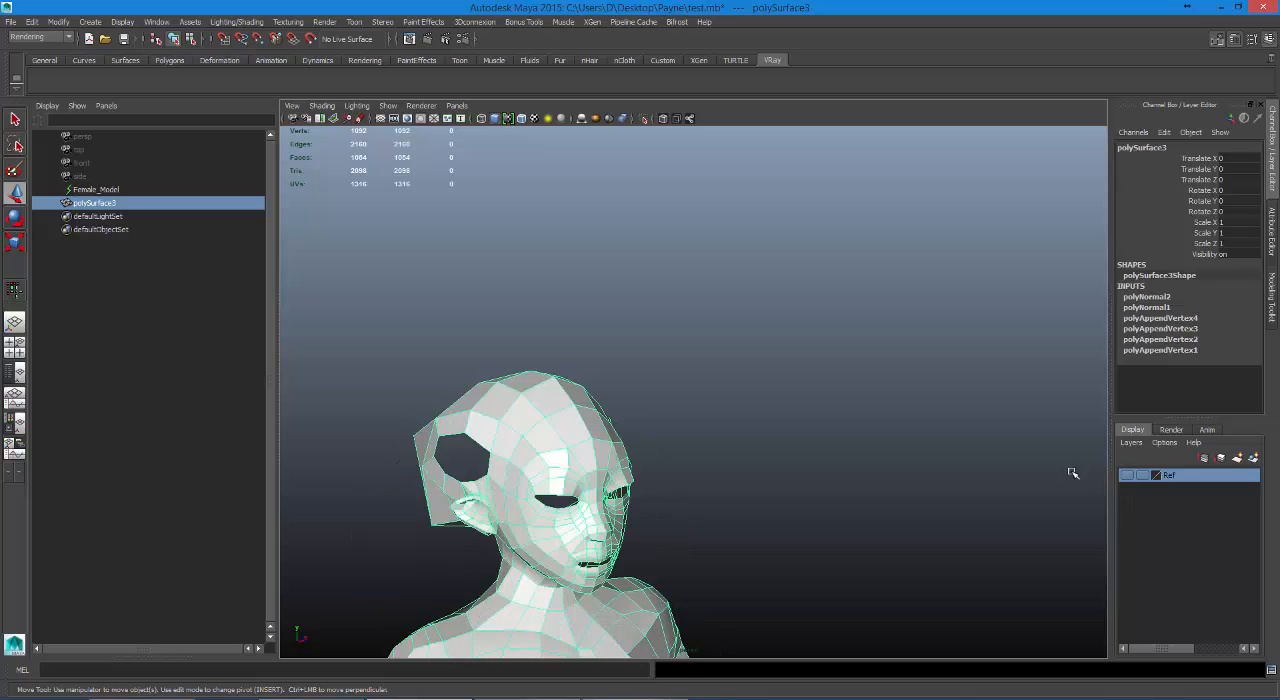
Switch the low-poly mesh to edge selection and select all of its edges.
scroll(553, 425, "down", 6)
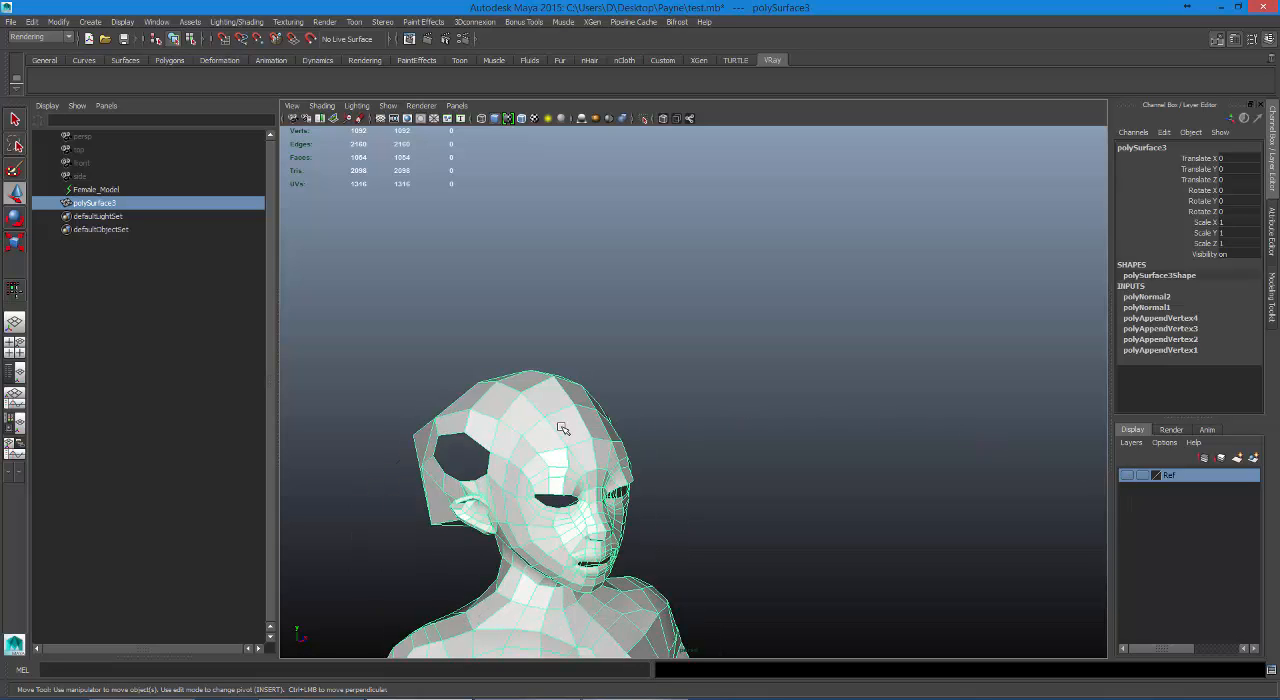
right_click(620, 405)
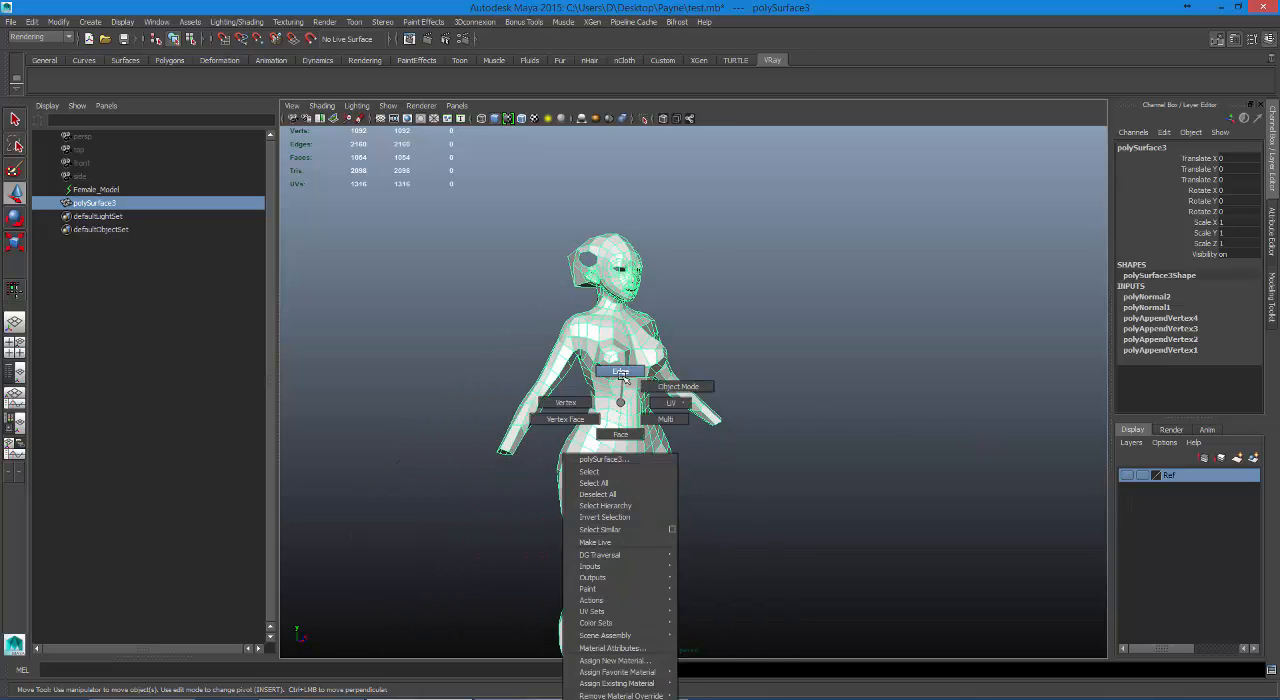
right_click_drag(620, 405, 621, 373)
scroll(560, 290, "down", 3)
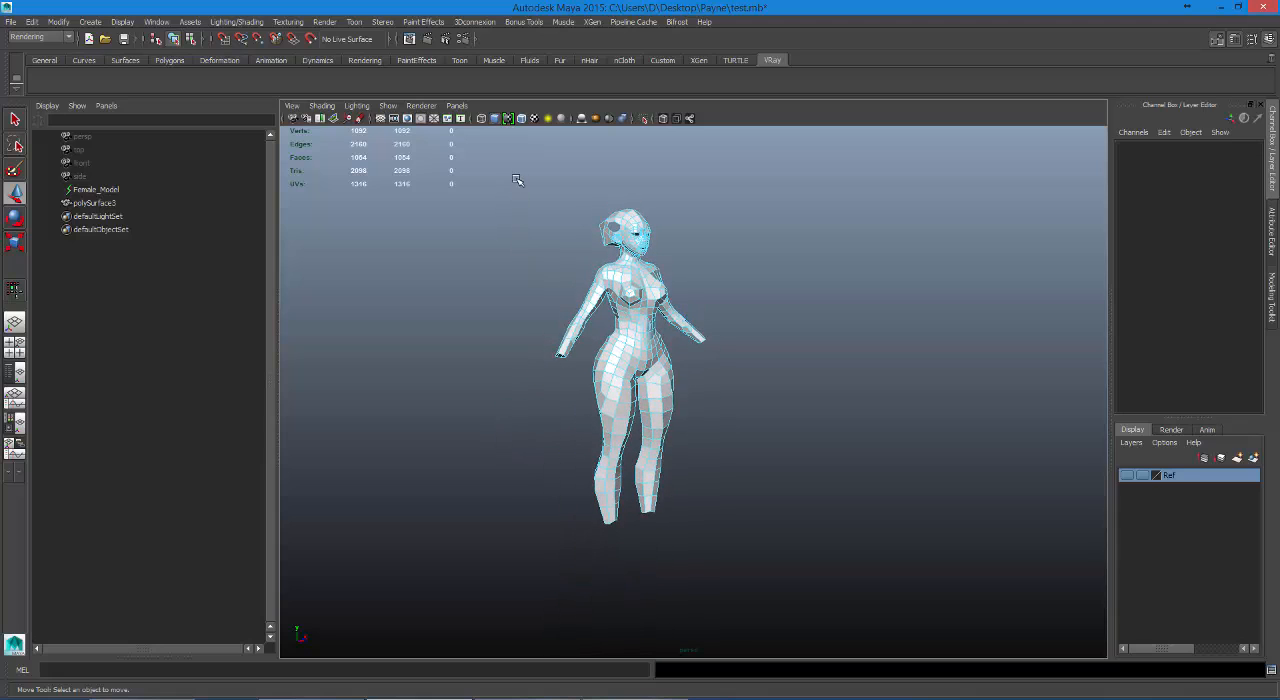
left_click_drag(516, 179, 830, 570)
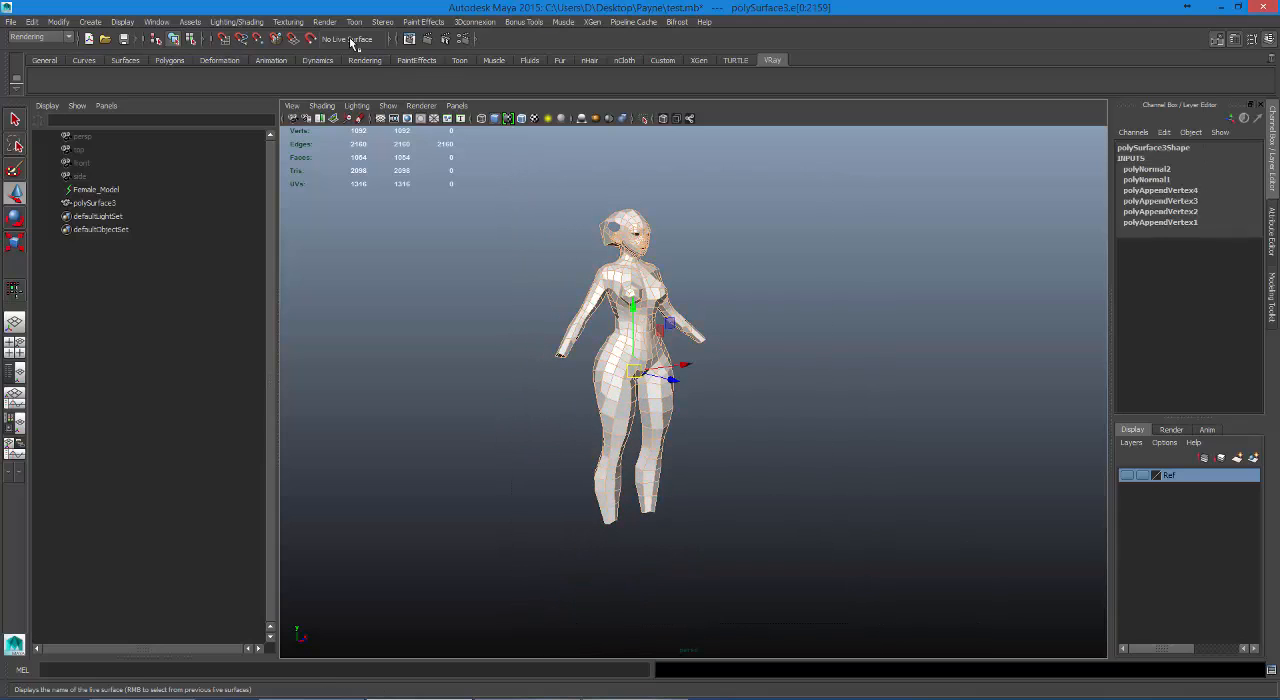
Switch to the Polygons toolset and apply Soften Edge to all selected edges.
left_click(40, 37)
left_click(40, 60)
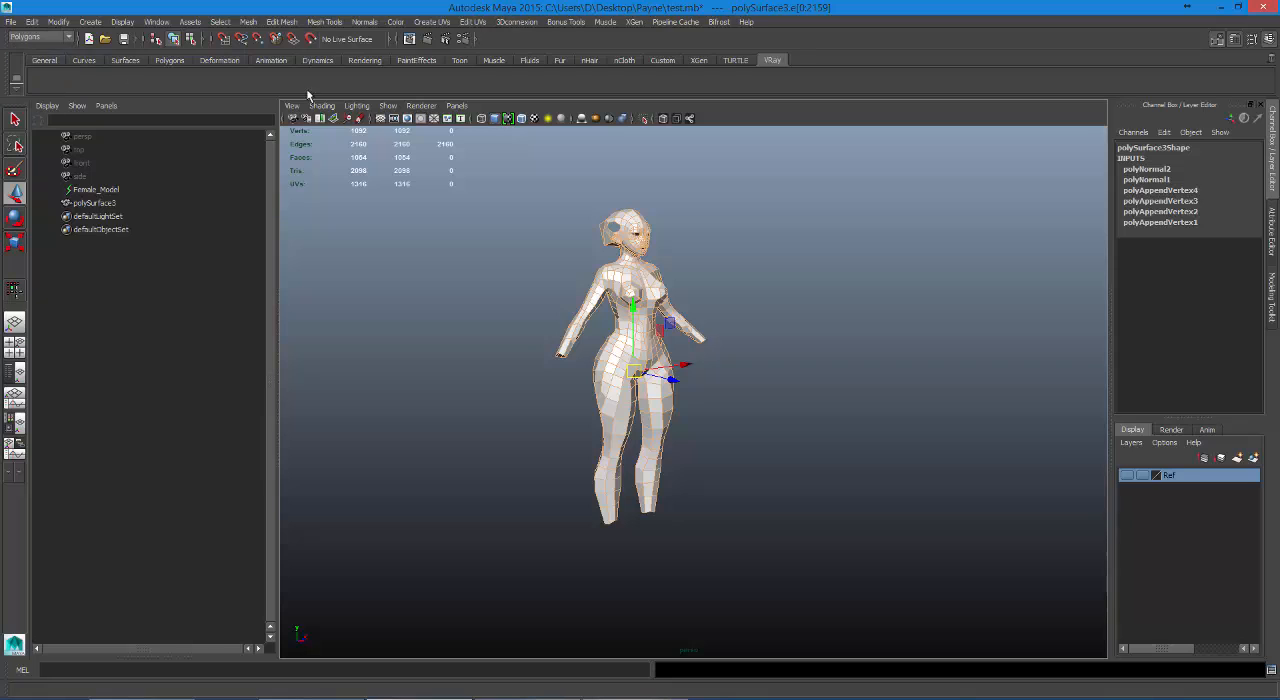
left_click(362, 22)
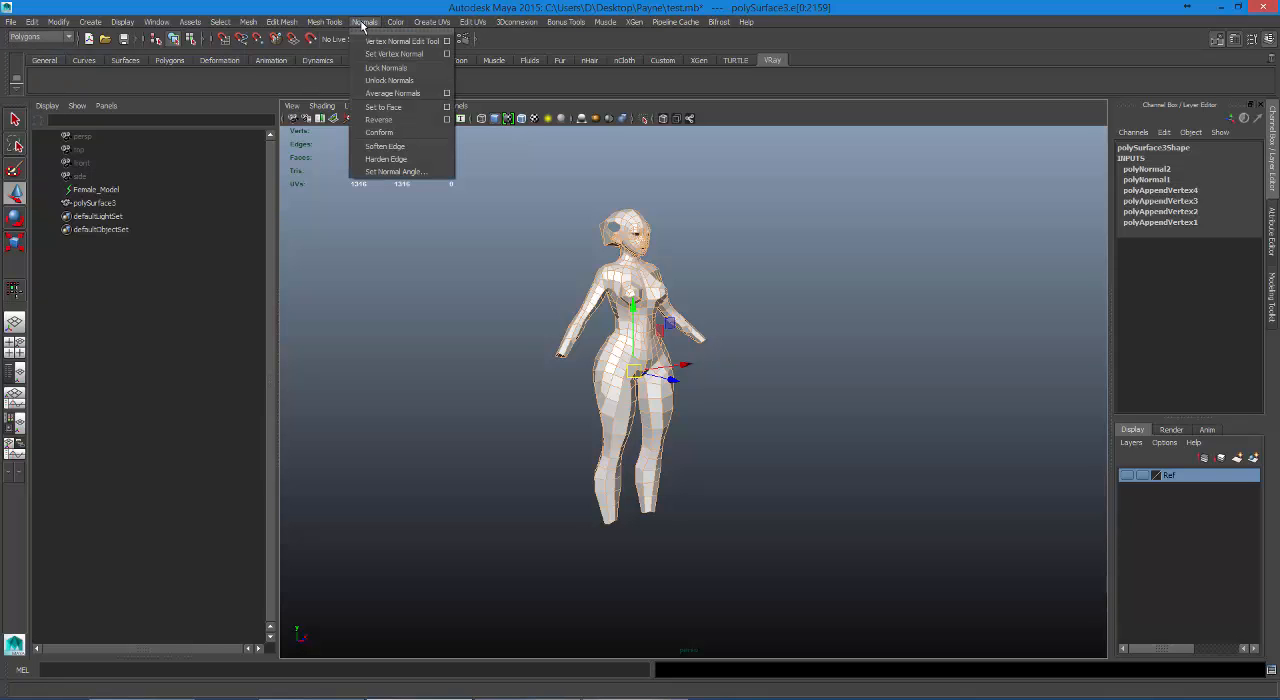
left_click(388, 147)
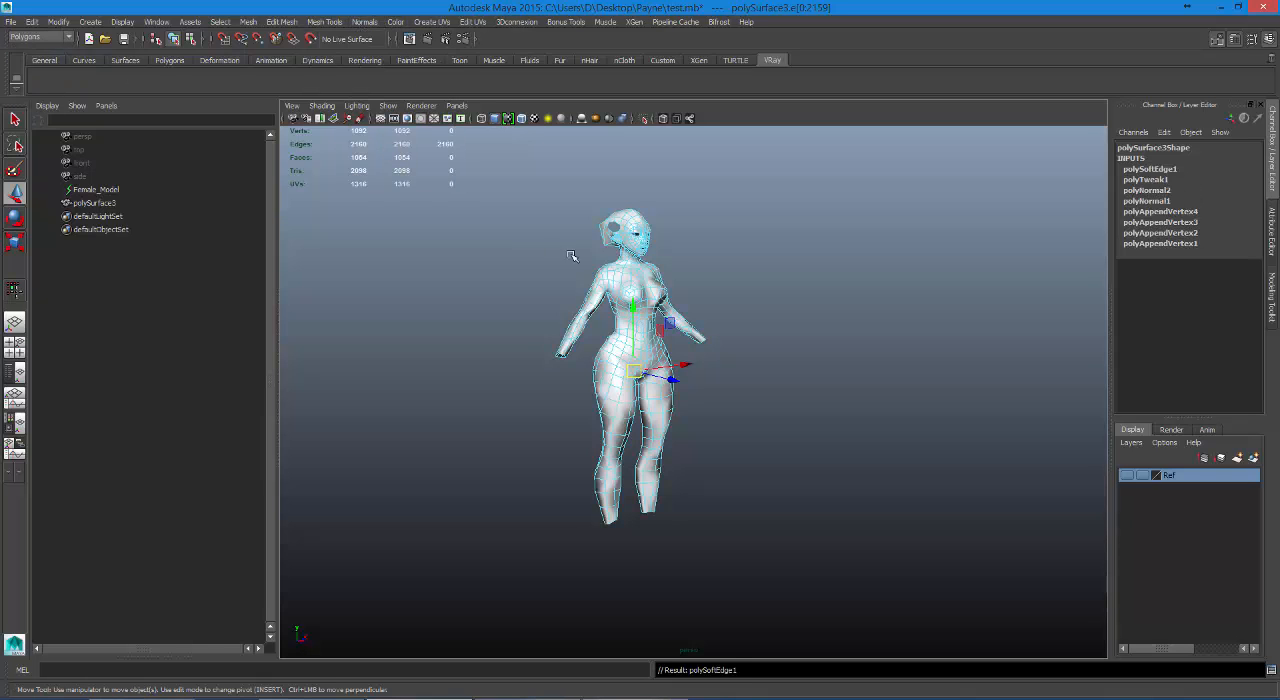
Return the low-poly mesh to object mode and render the current view from the figure's side to examine the softened shading.
scroll(668, 282, "up", 10)
left_click(668, 298)
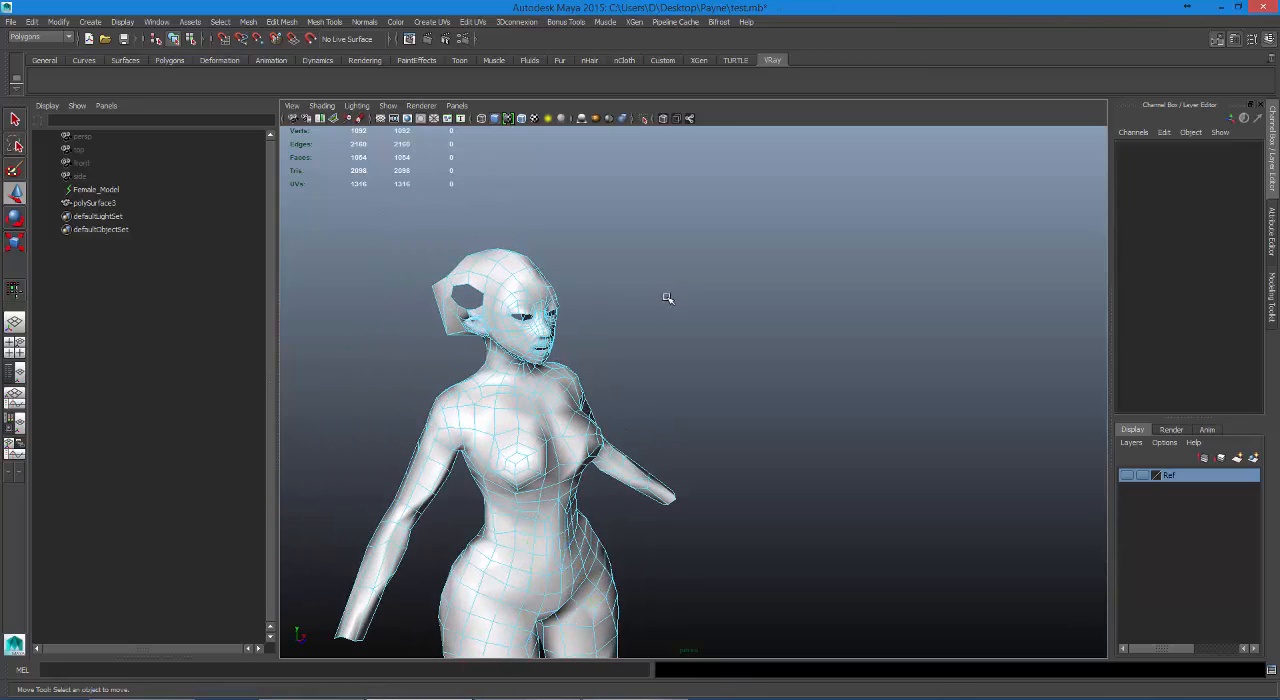
left_click_drag(668, 298, 643, 332, "alt")
right_click_drag(540, 351, 608, 377)
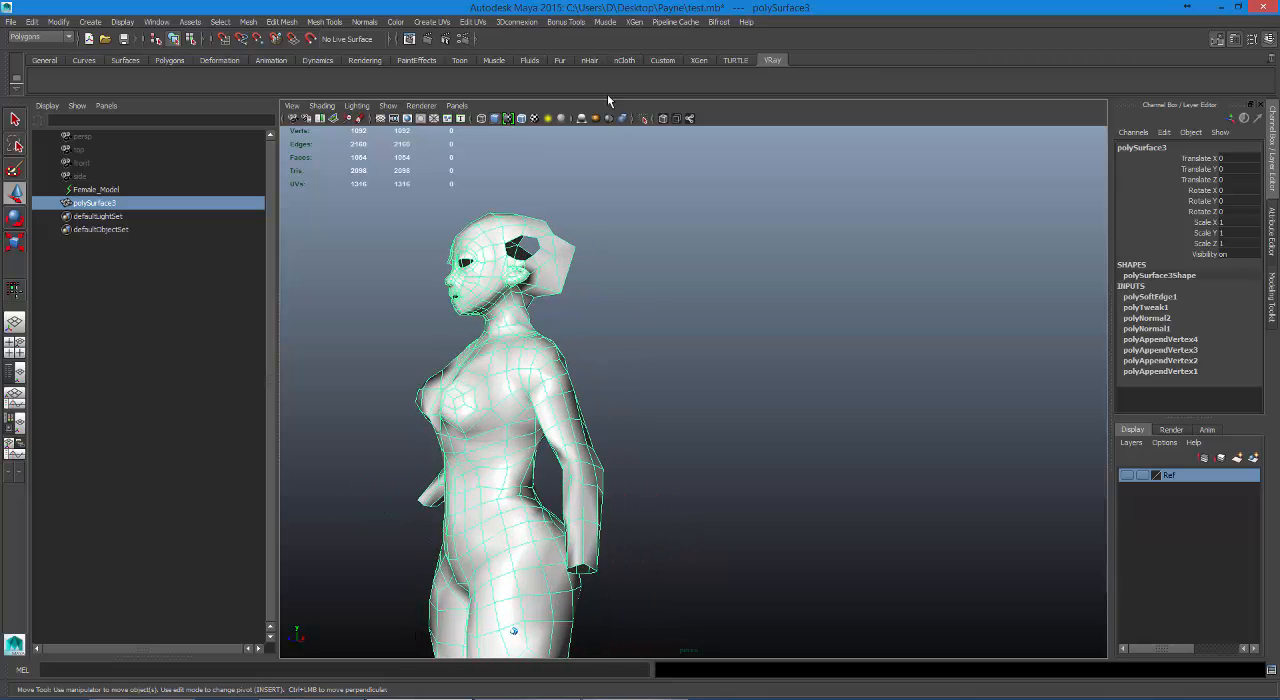
left_click(427, 38)
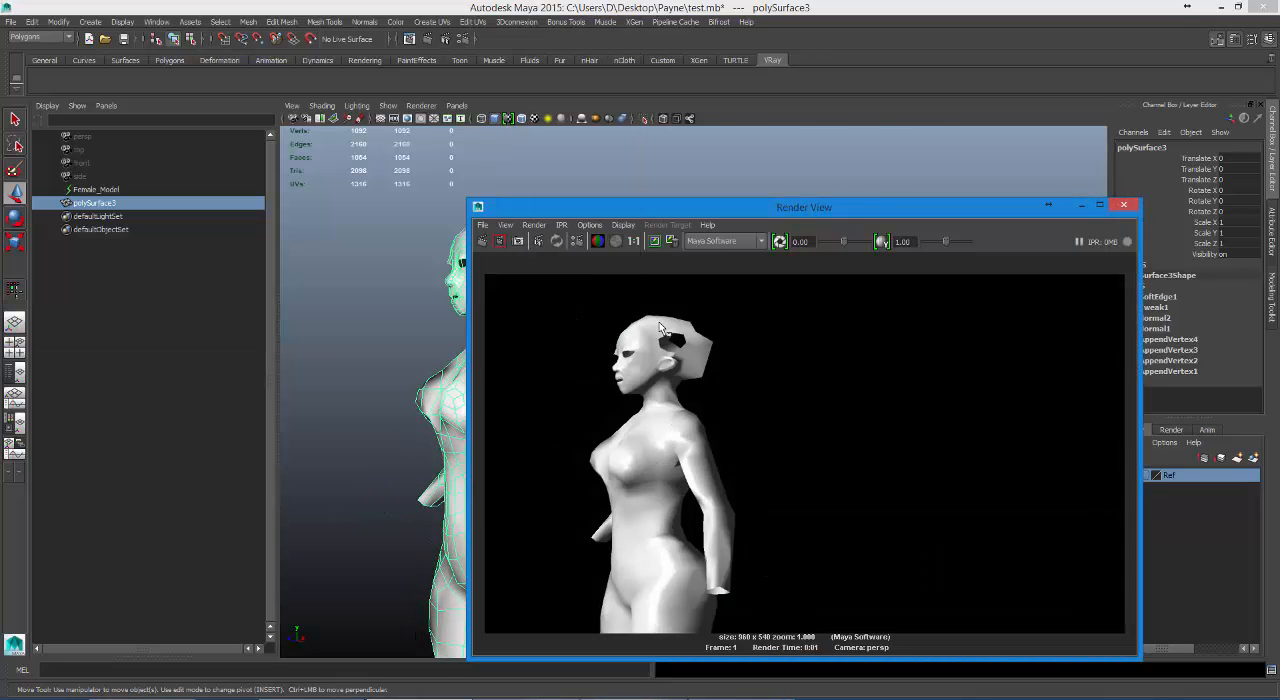
left_click(1123, 206)
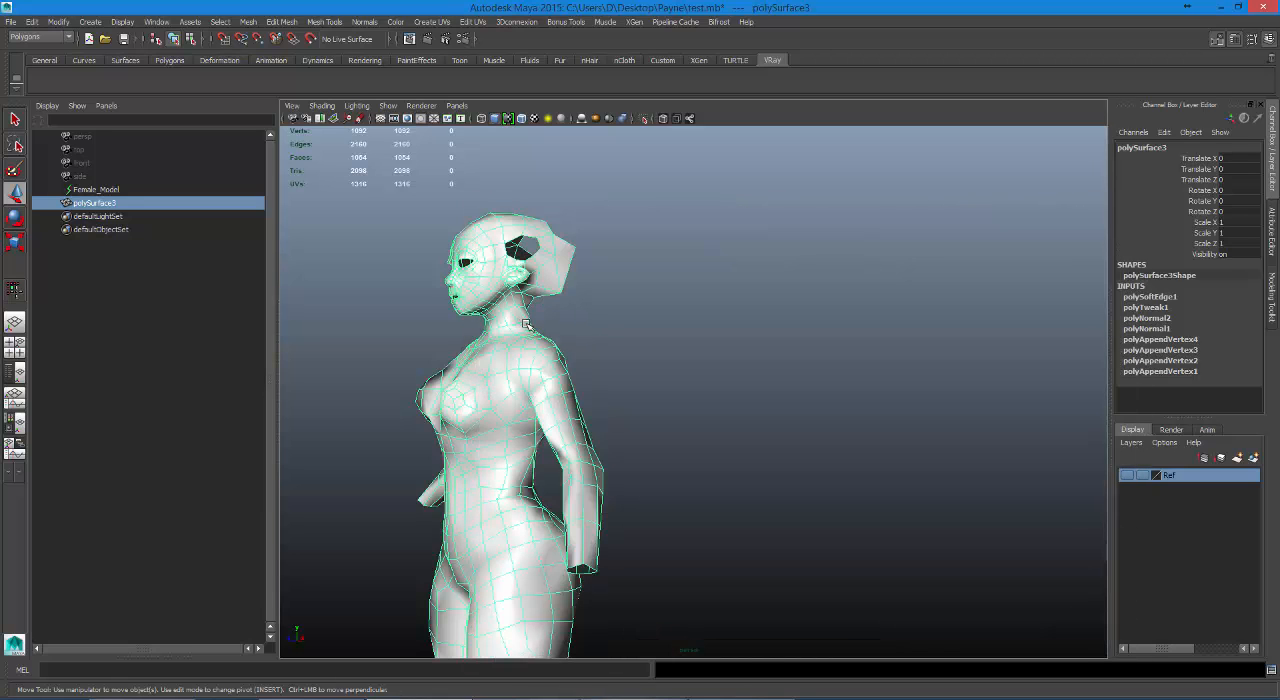
Undo back through the edge softening and render the faceted mesh for comparison.
key("ctrl+z")
key("ctrl+z")
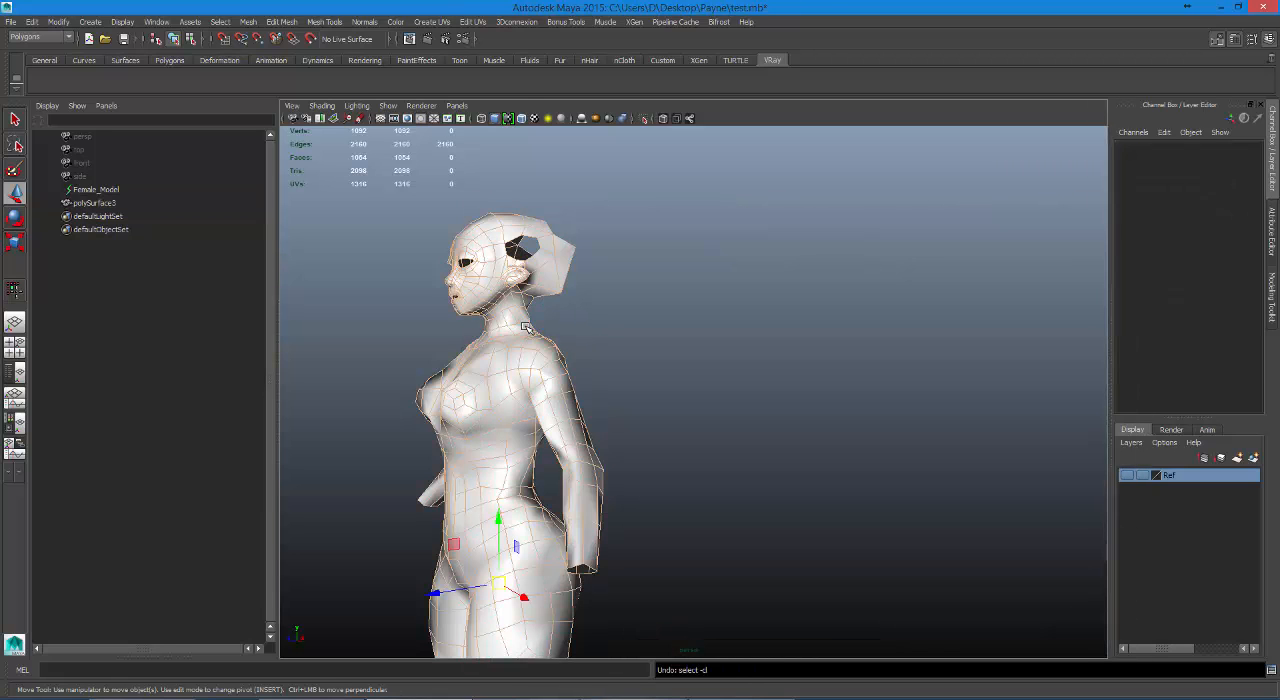
key("ctrl+z")
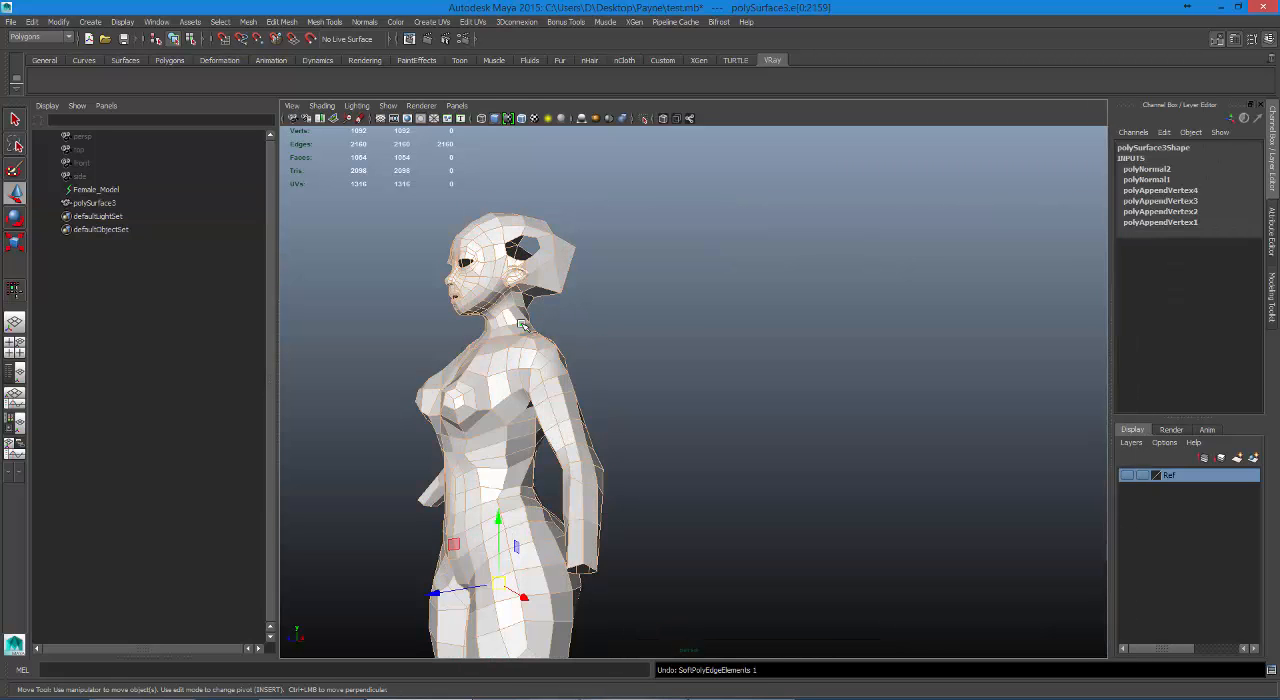
left_click(427, 38)
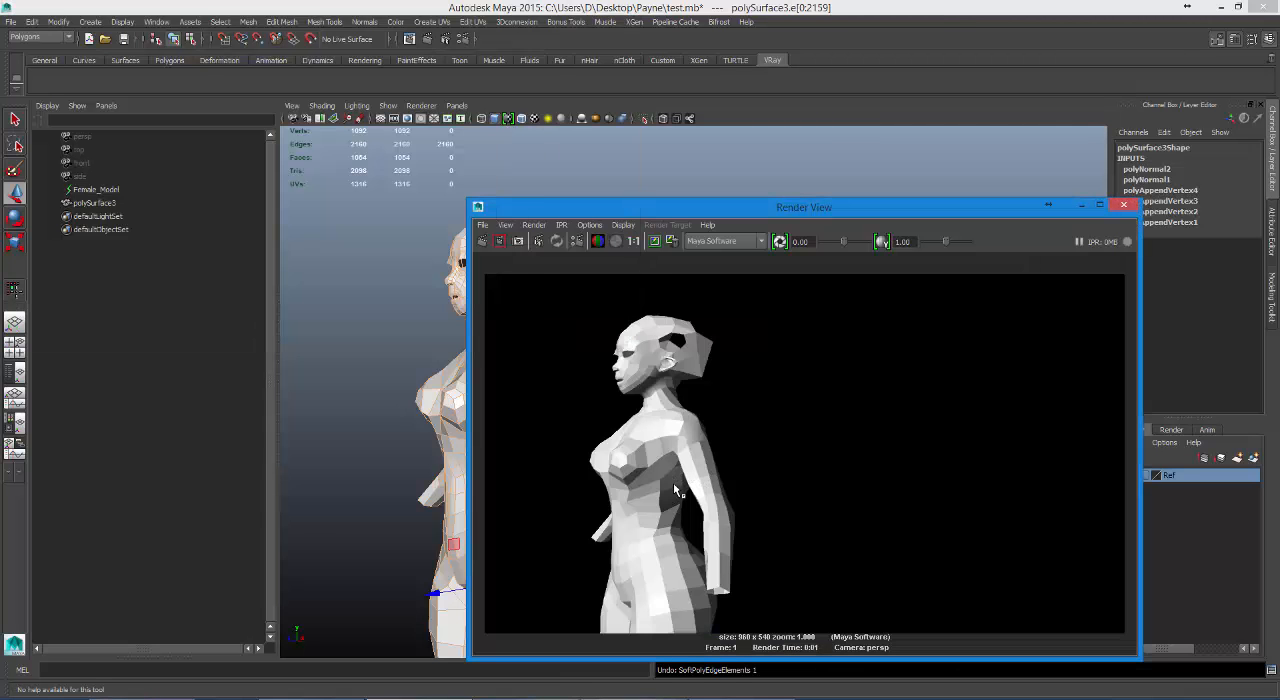
left_click_drag(643, 215, 815, 172)
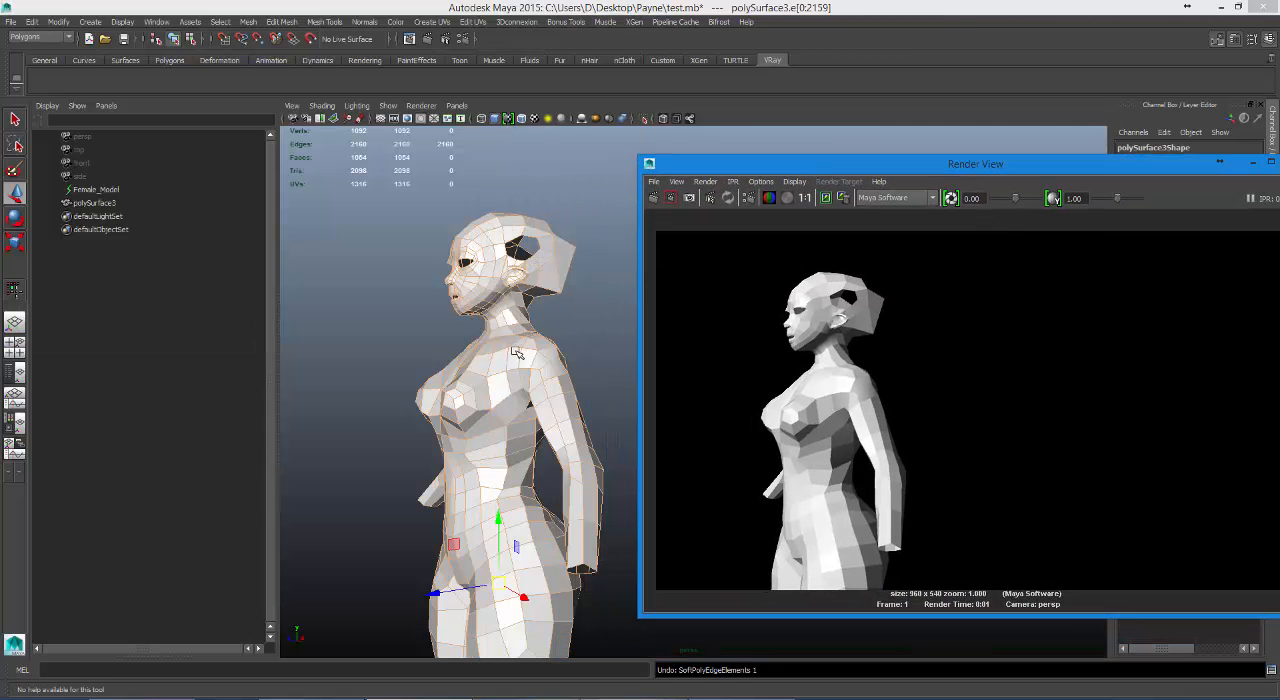
Soften all selected edges of the low-poly mesh again and re-render the view, keeping the previous image for comparison.
left_click(364, 21)
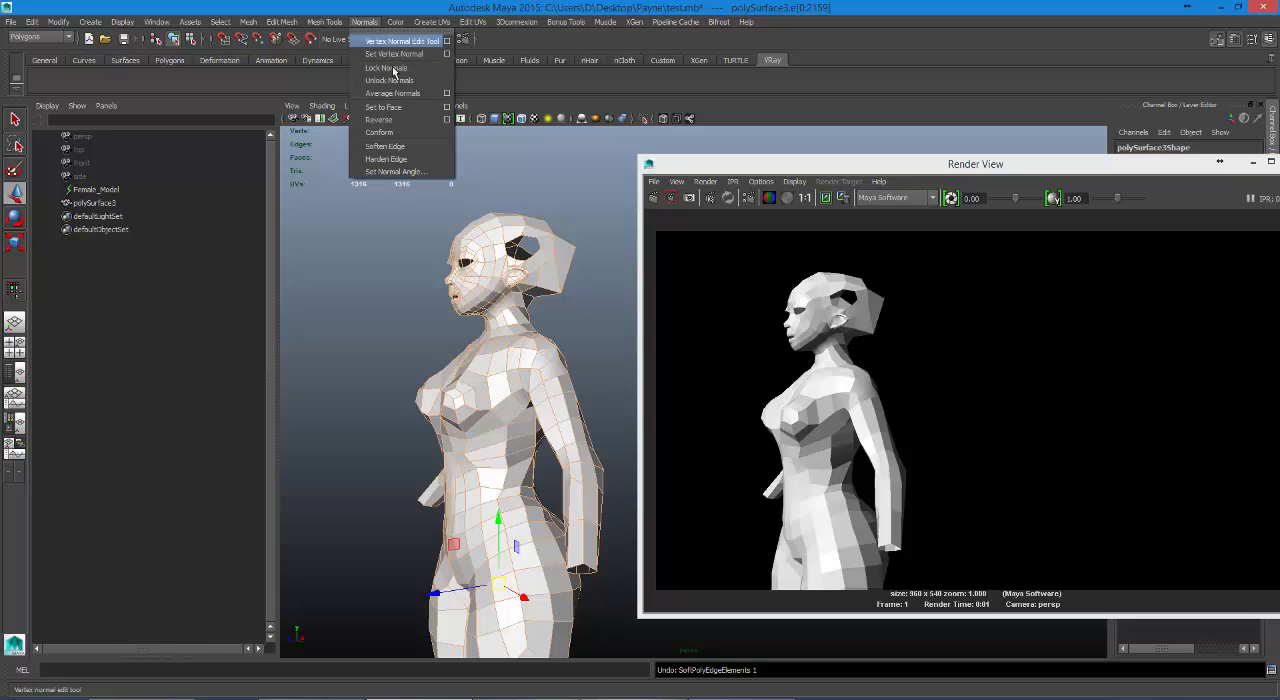
left_click(400, 146)
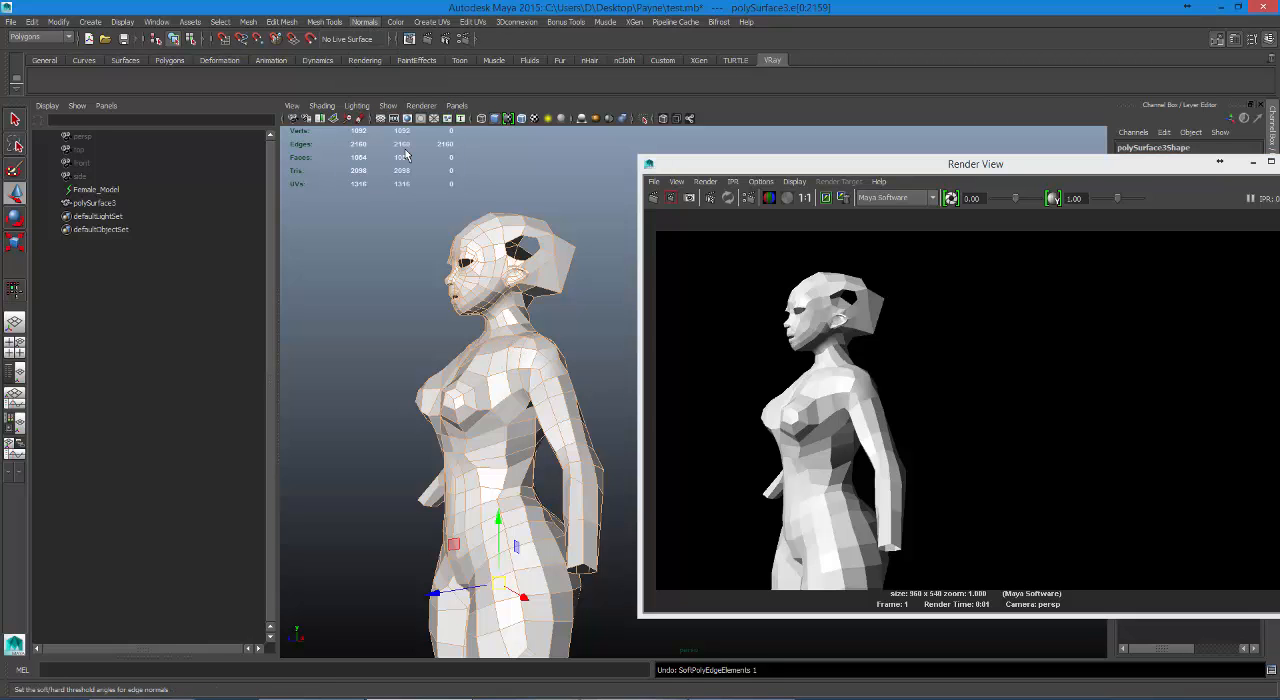
left_click(826, 197)
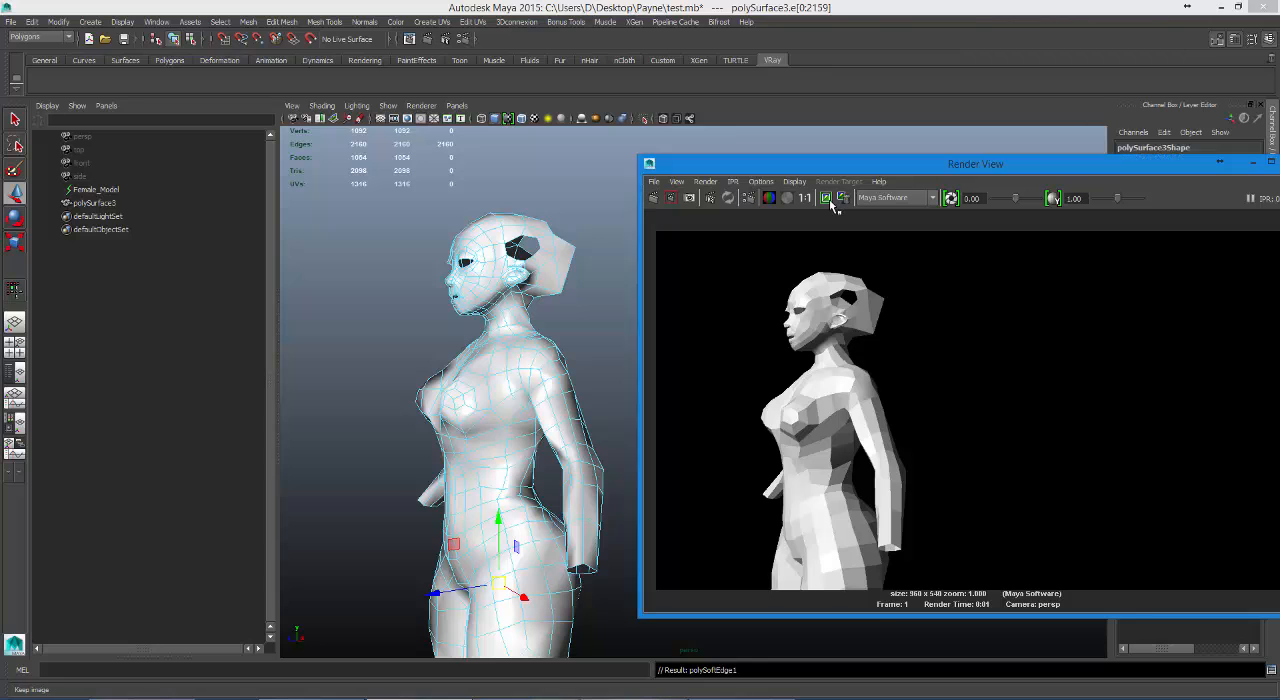
left_click(655, 198)
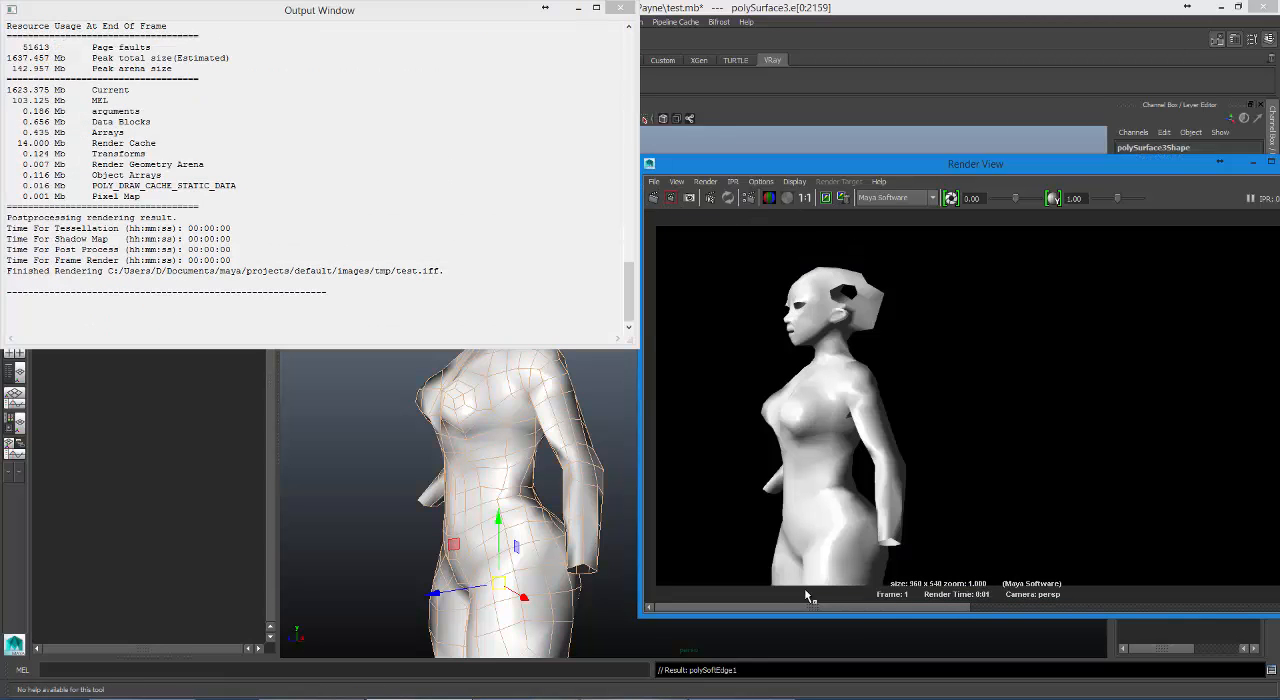
left_click_drag(827, 609, 794, 582)
left_click_drag(1037, 175, 945, 155)
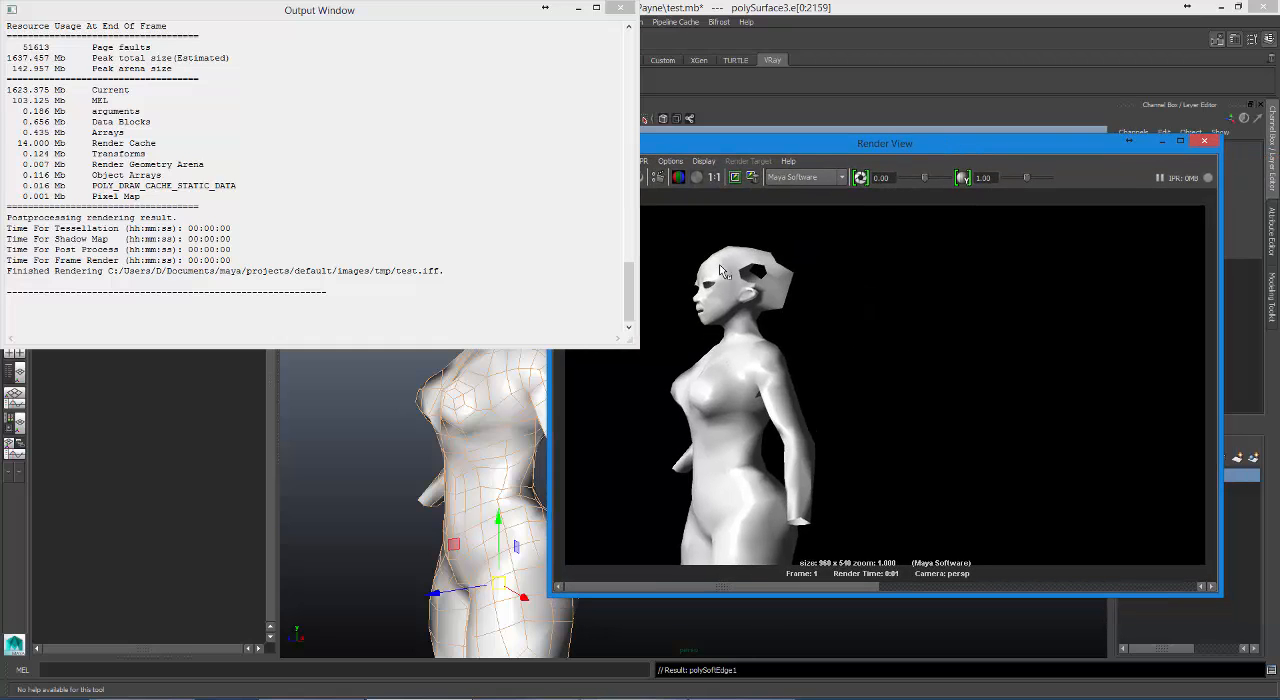
left_click(1204, 143)
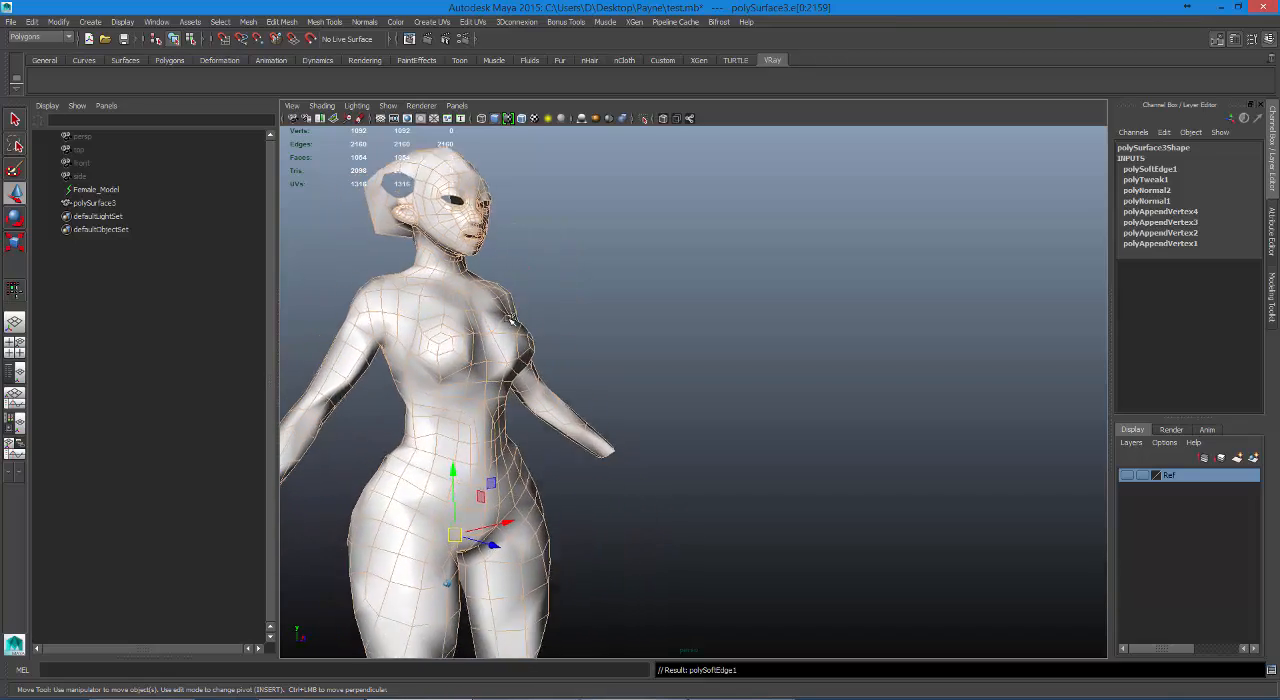
Show the Ref layer so the high-poly reference overlaps the softened mesh.
left_click(1127, 475)
left_click(1127, 475)
left_click(1127, 475)
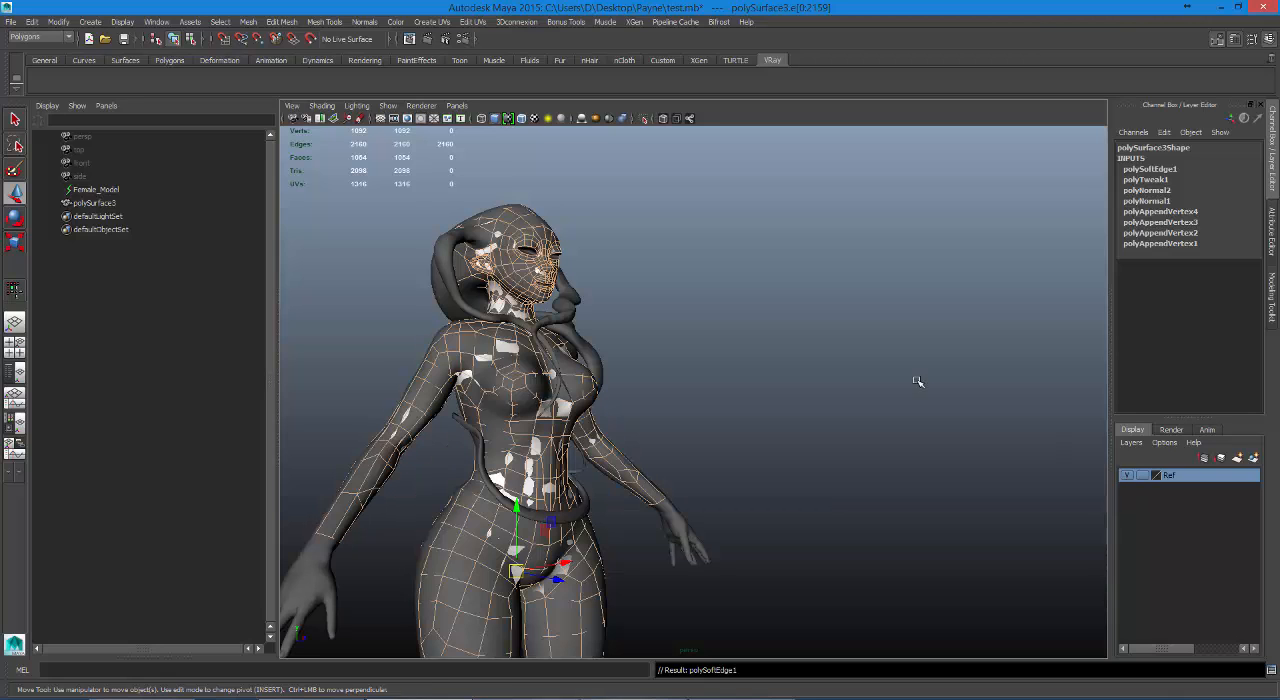
Switch to the Rendering toolset and open Transfer Maps, enlarging its window to show all sections.
left_click(66, 37)
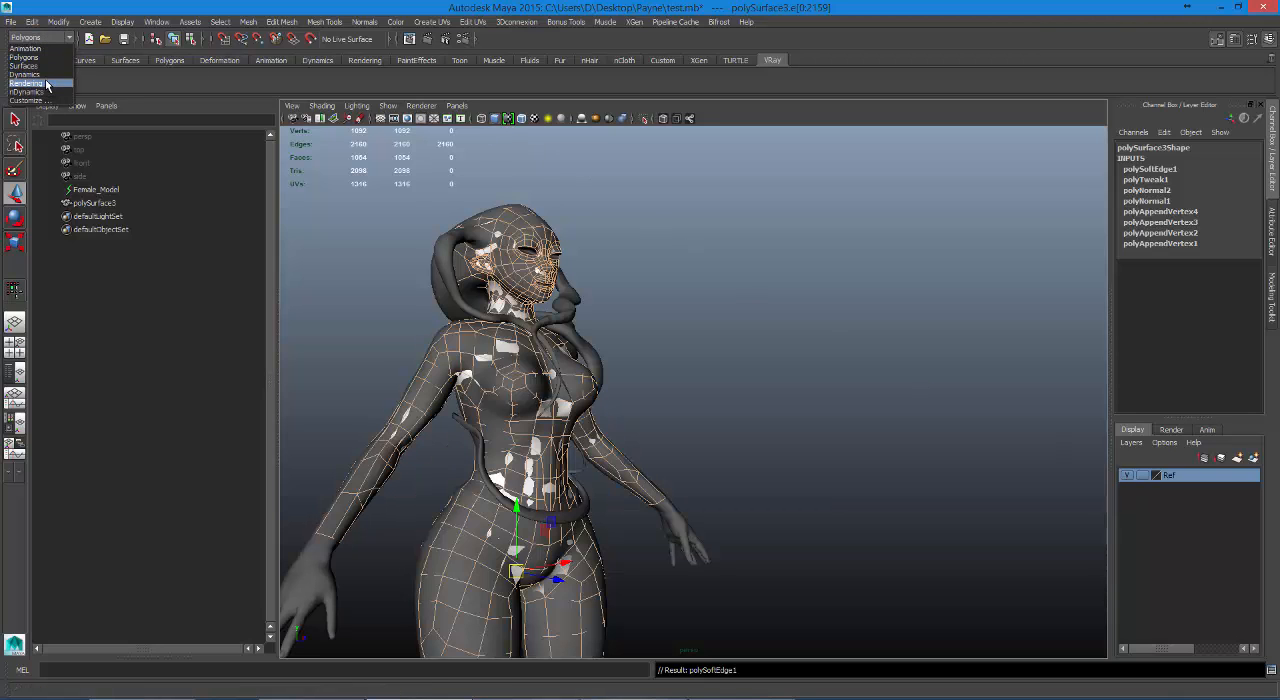
left_click(45, 80)
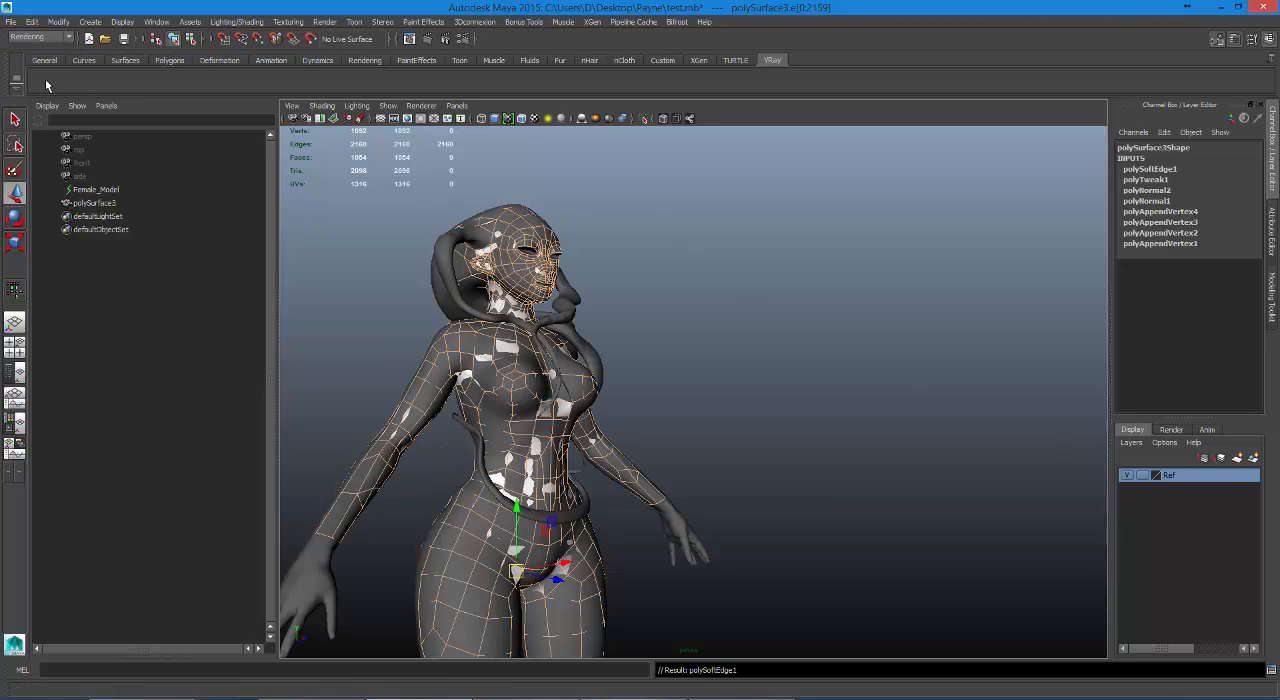
left_click(221, 22)
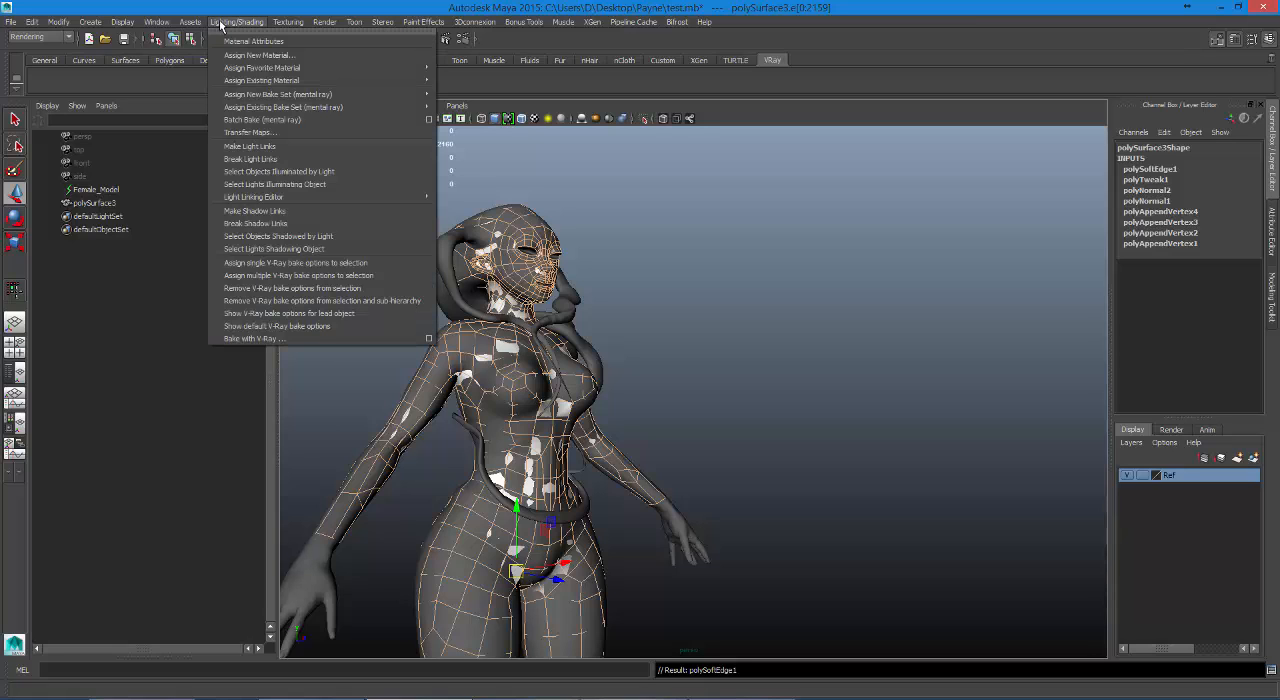
left_click(252, 132)
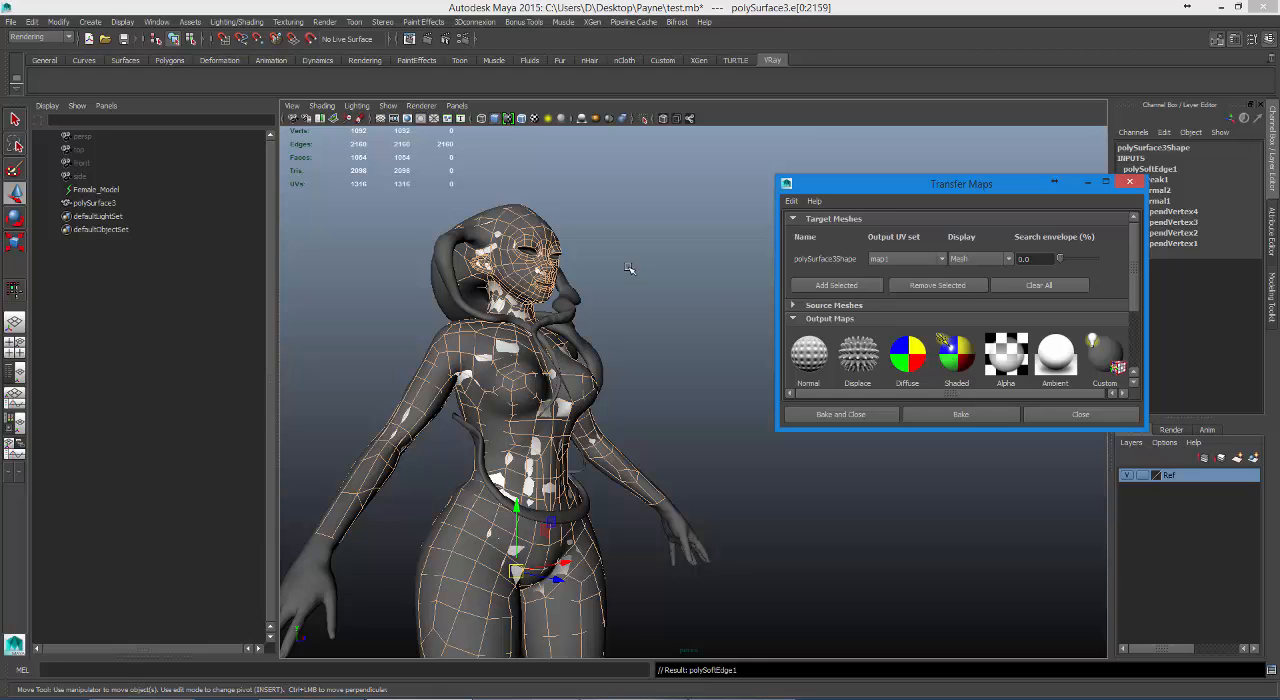
left_click_drag(847, 430, 866, 590)
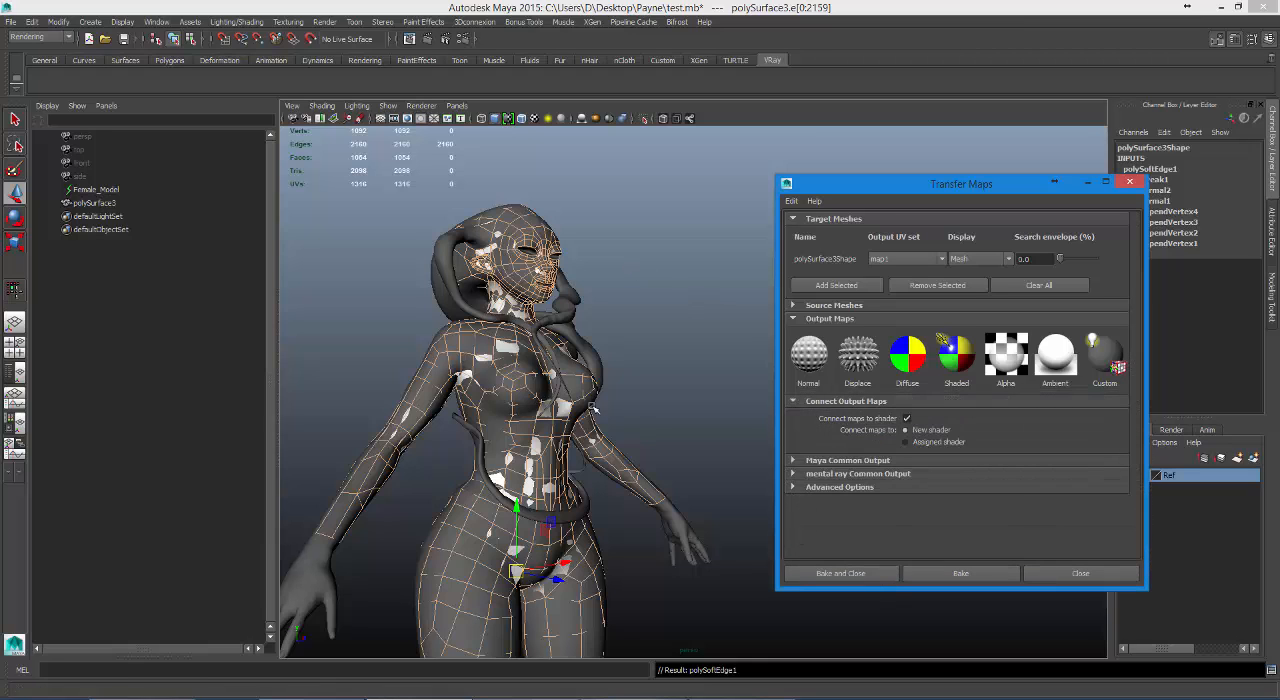
Rename the low-poly mesh polySurface3 as Lady.
left_click(95, 203)
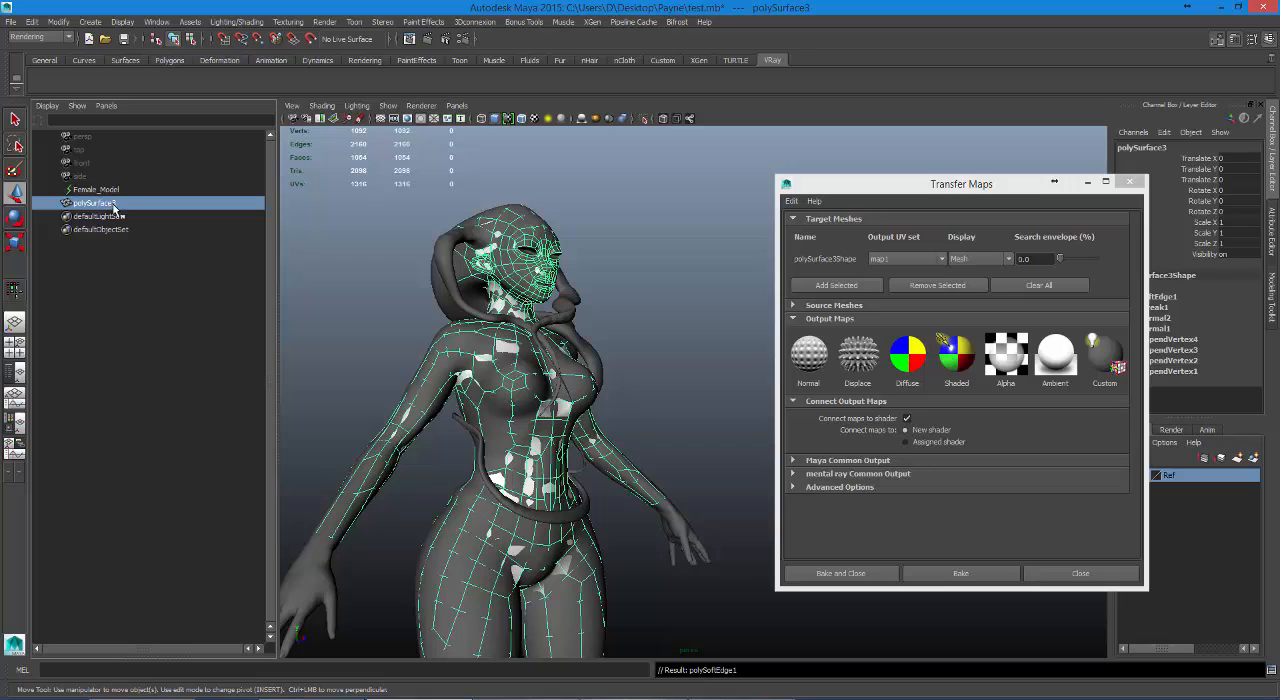
double_click(114, 207)
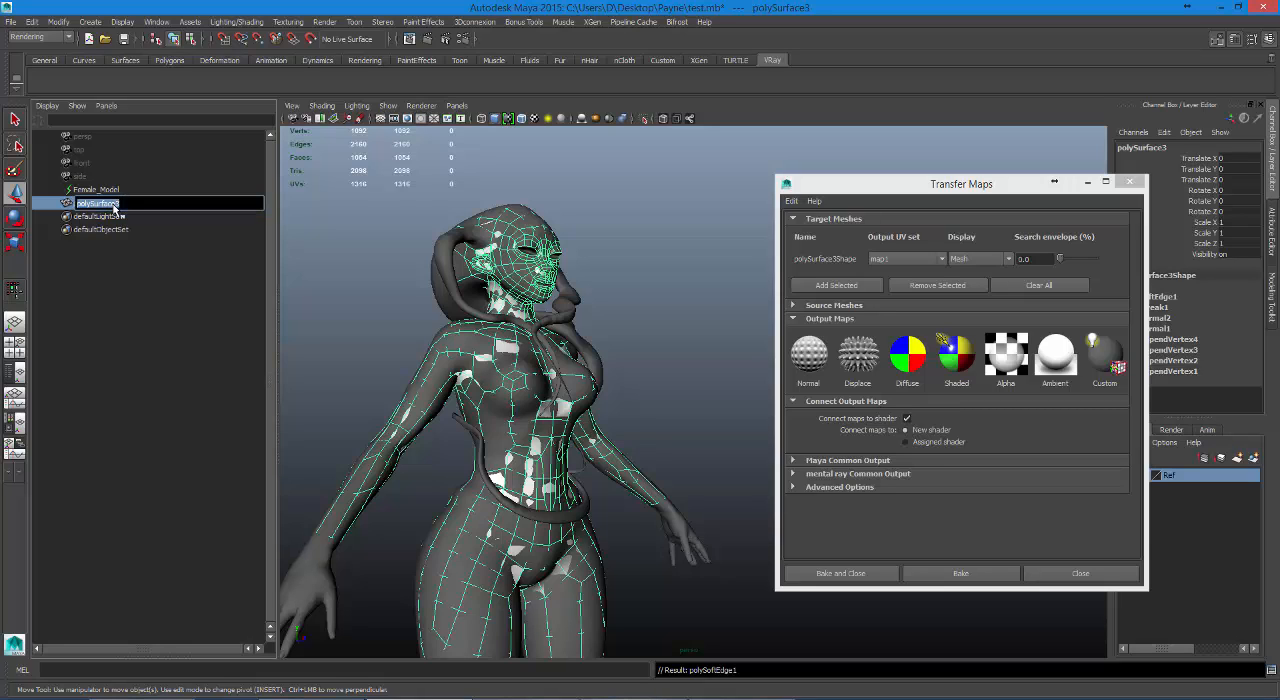
type("Lady")
key("Return")
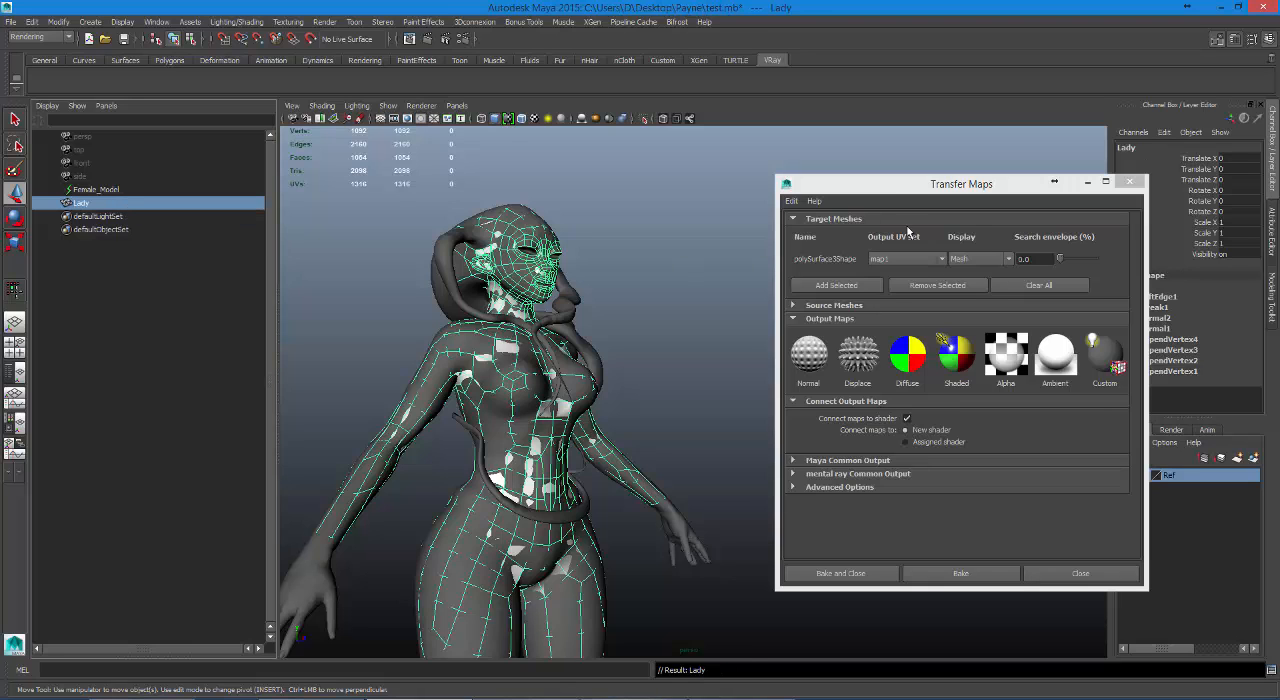
Clear all entries from the target meshes in Transfer Maps.
left_click_drag(894, 190, 840, 158)
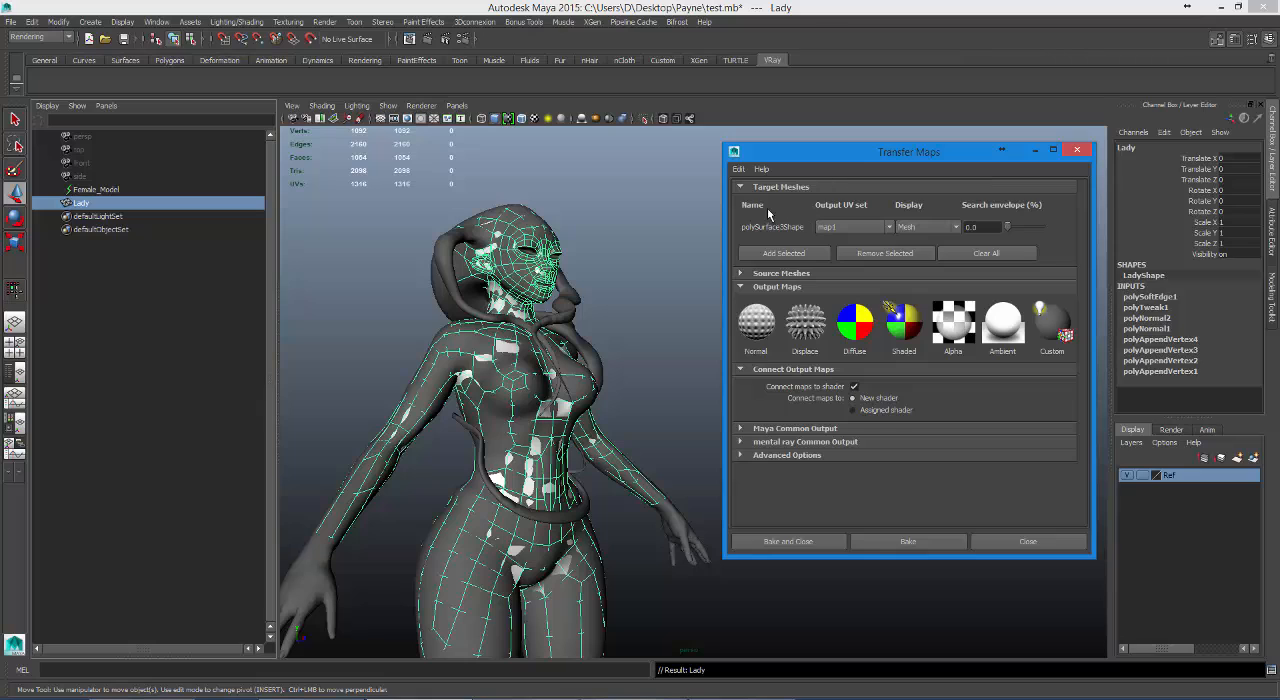
left_click(986, 253)
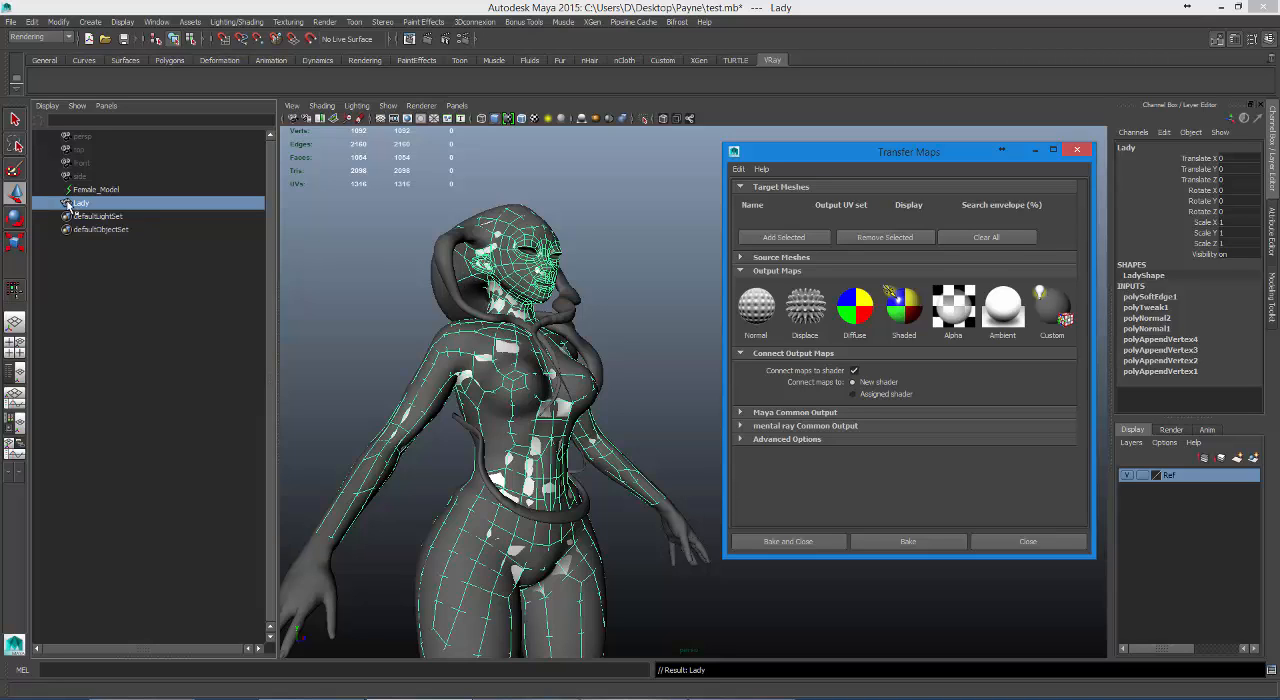
Add the selected Lady mesh to the target meshes in Transfer Maps.
left_click(770, 240)
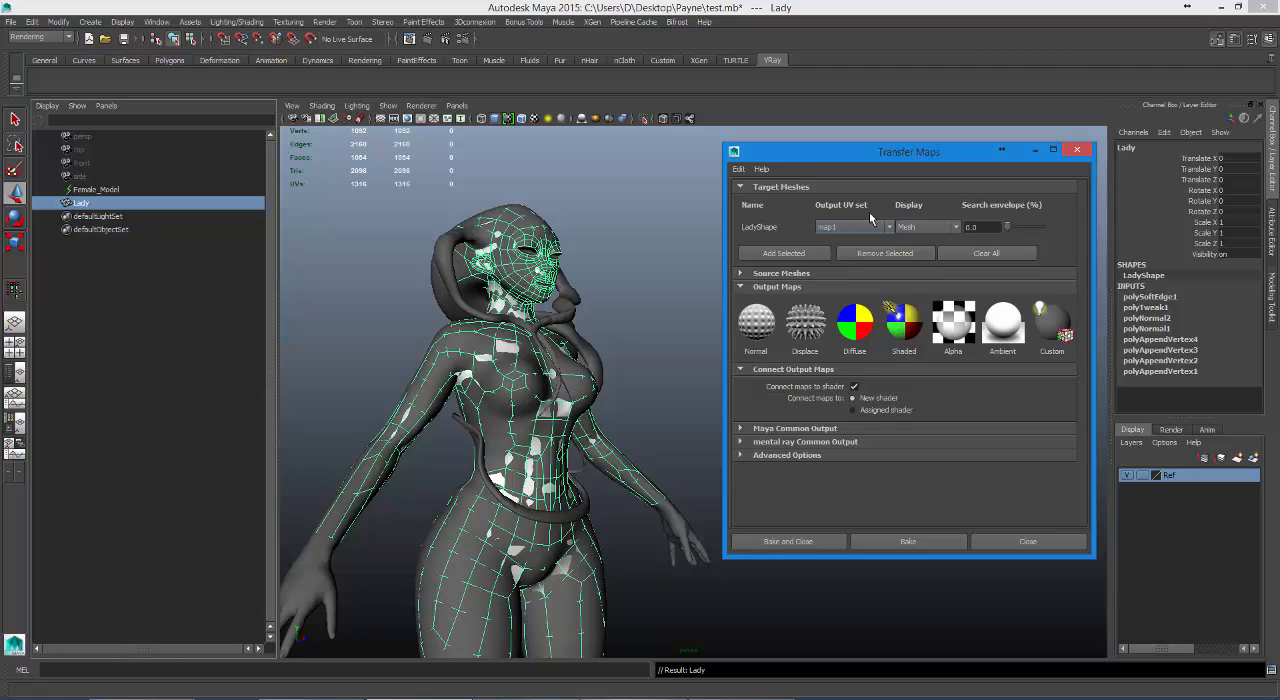
Open the UV Texture Editor and enlarge its window to show Lady's full UV layout.
left_click(156, 22)
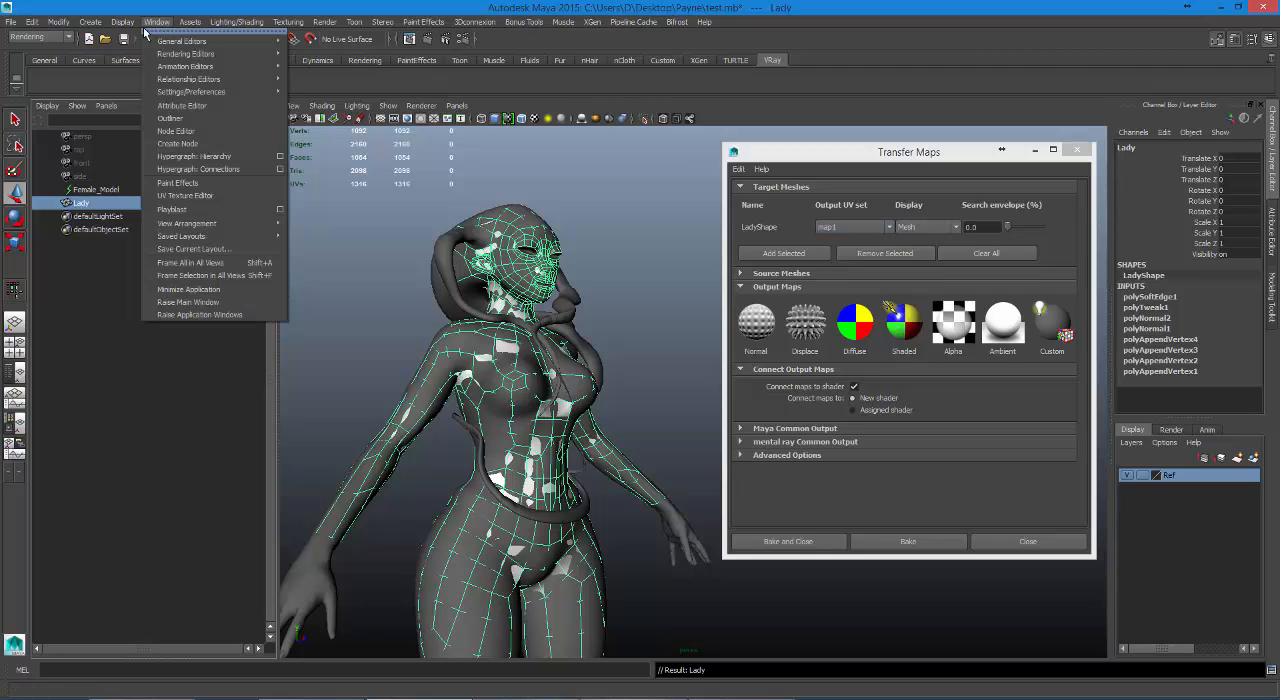
mouse_move(122, 22)
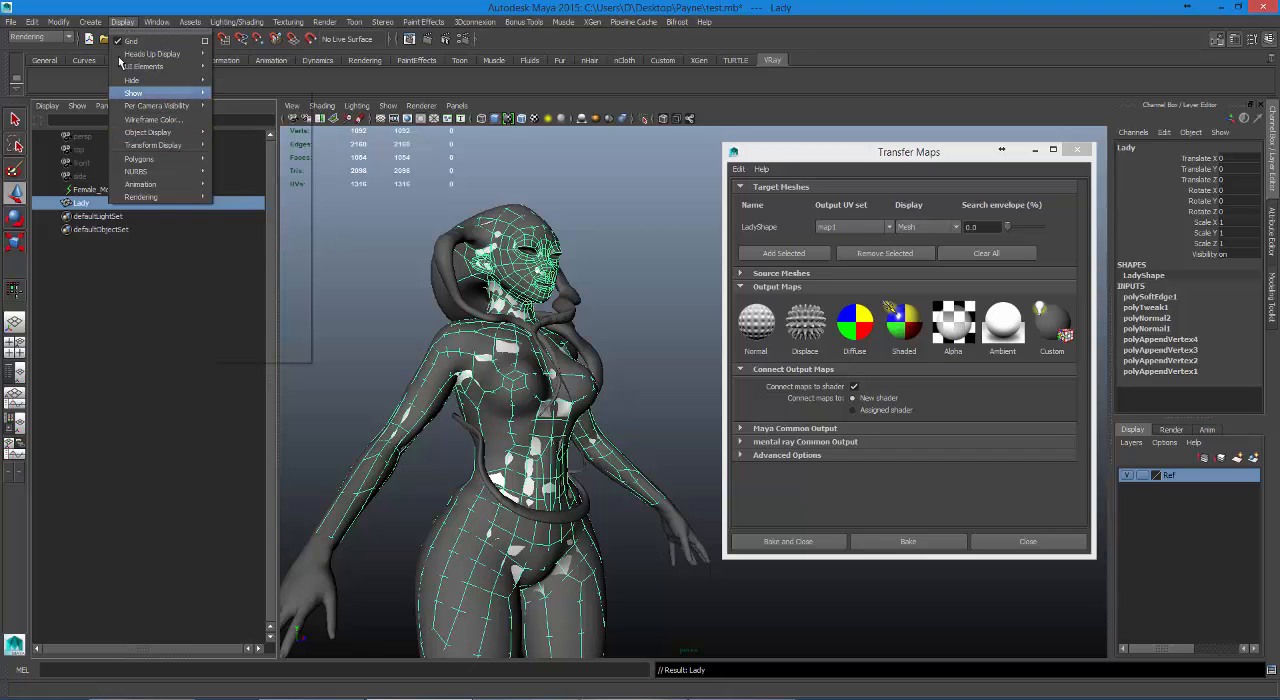
mouse_move(160, 92)
left_click(209, 207)
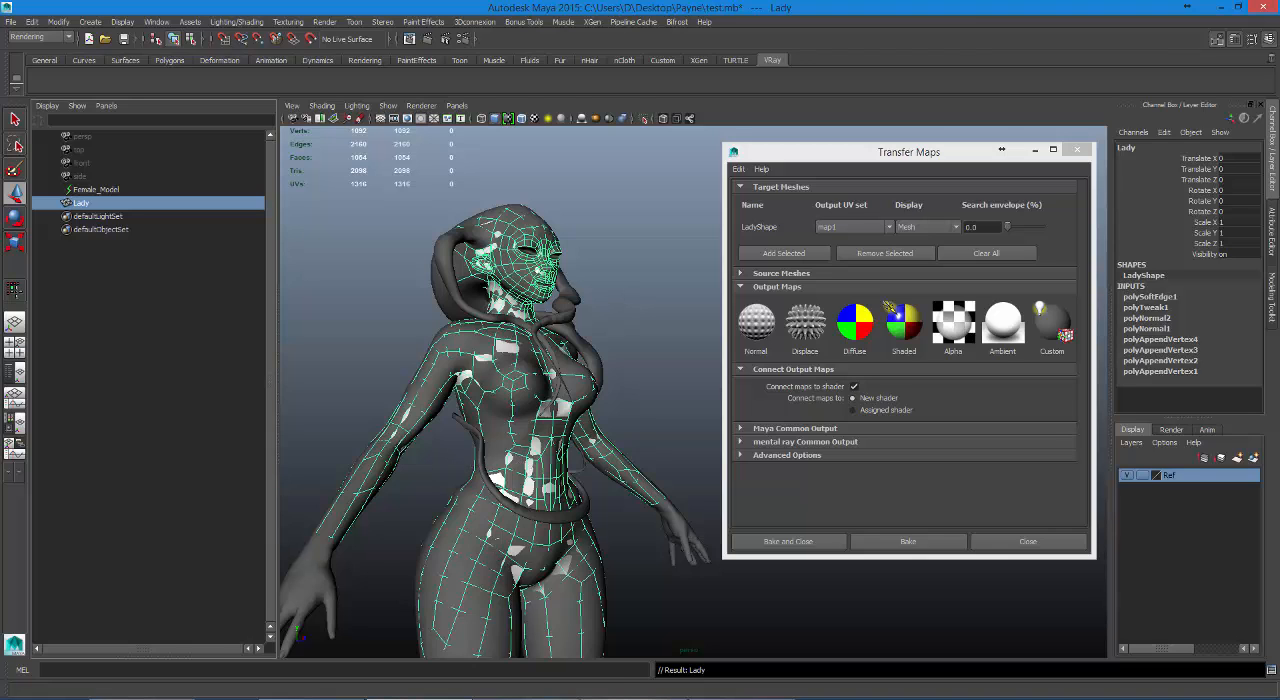
left_click(156, 22)
left_click(185, 192)
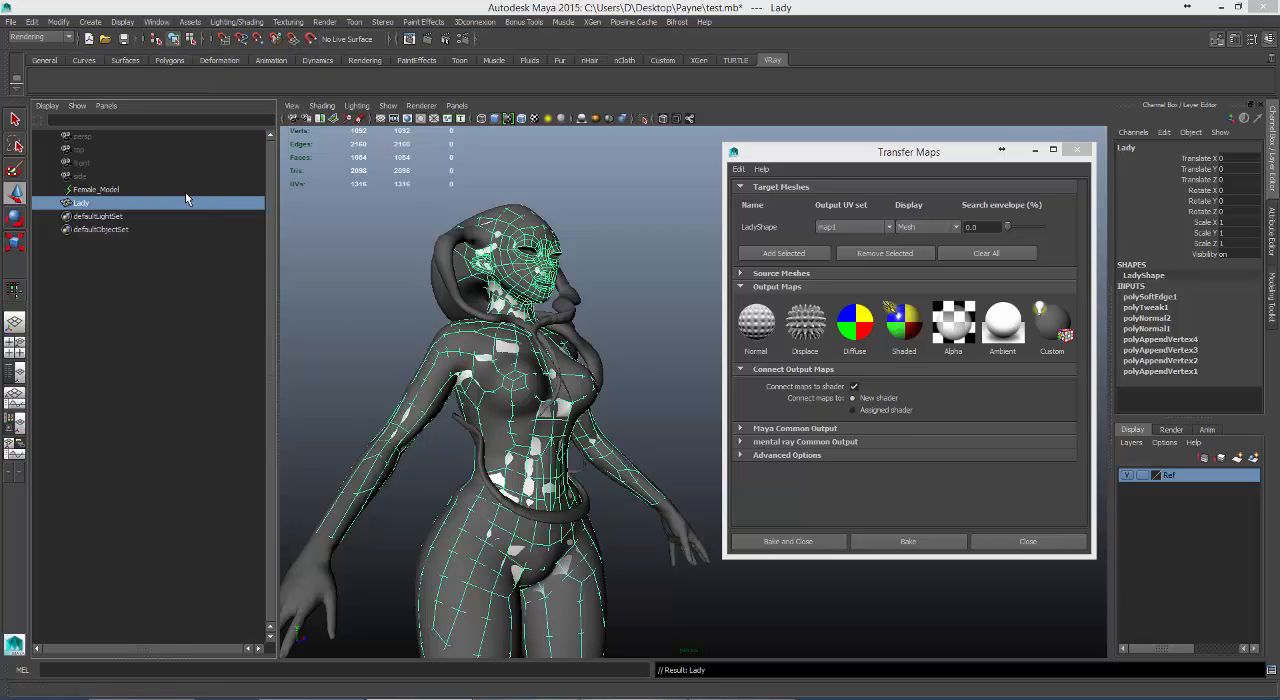
left_click_drag(614, 248, 410, 49)
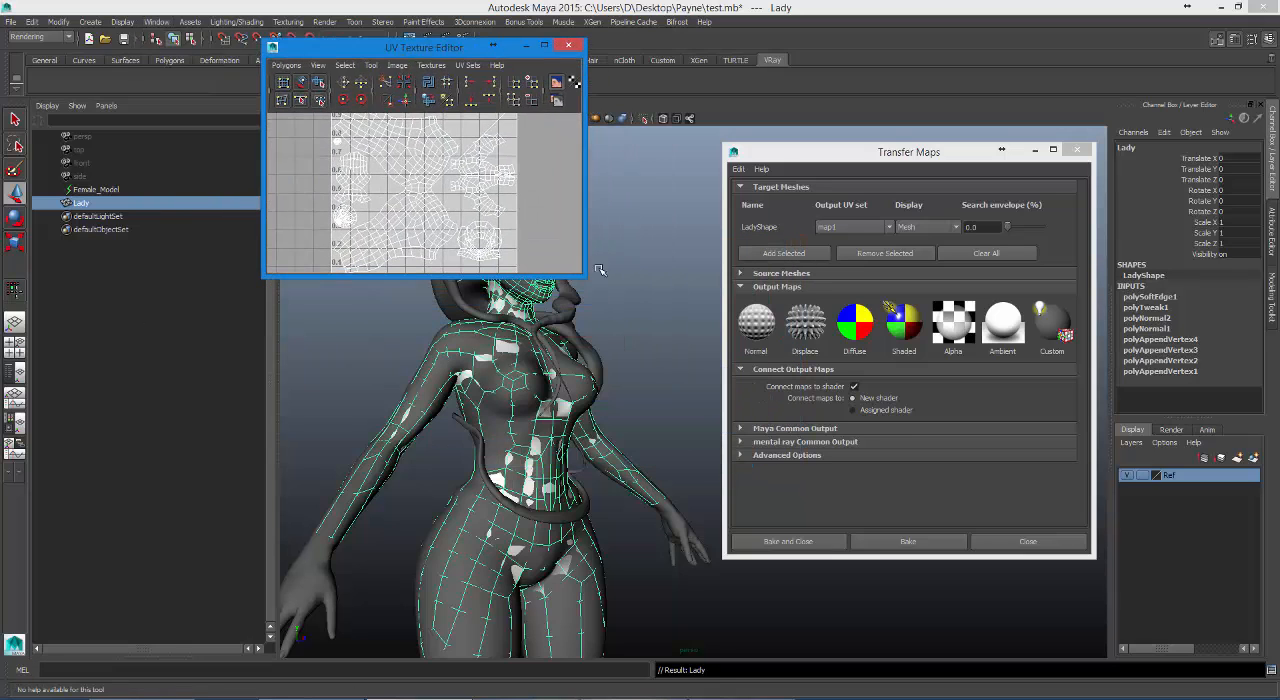
left_click_drag(587, 278, 1045, 662)
scroll(711, 417, "down", 3)
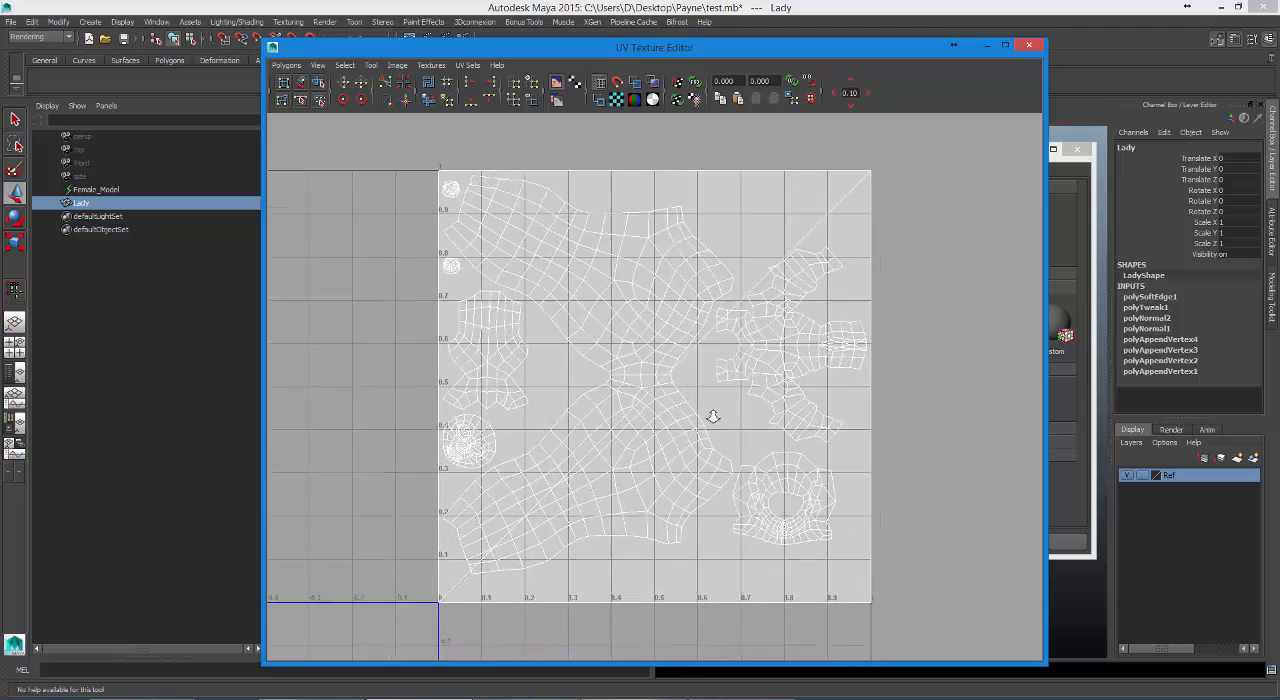
right_click_drag(576, 442, 773, 412, "alt")
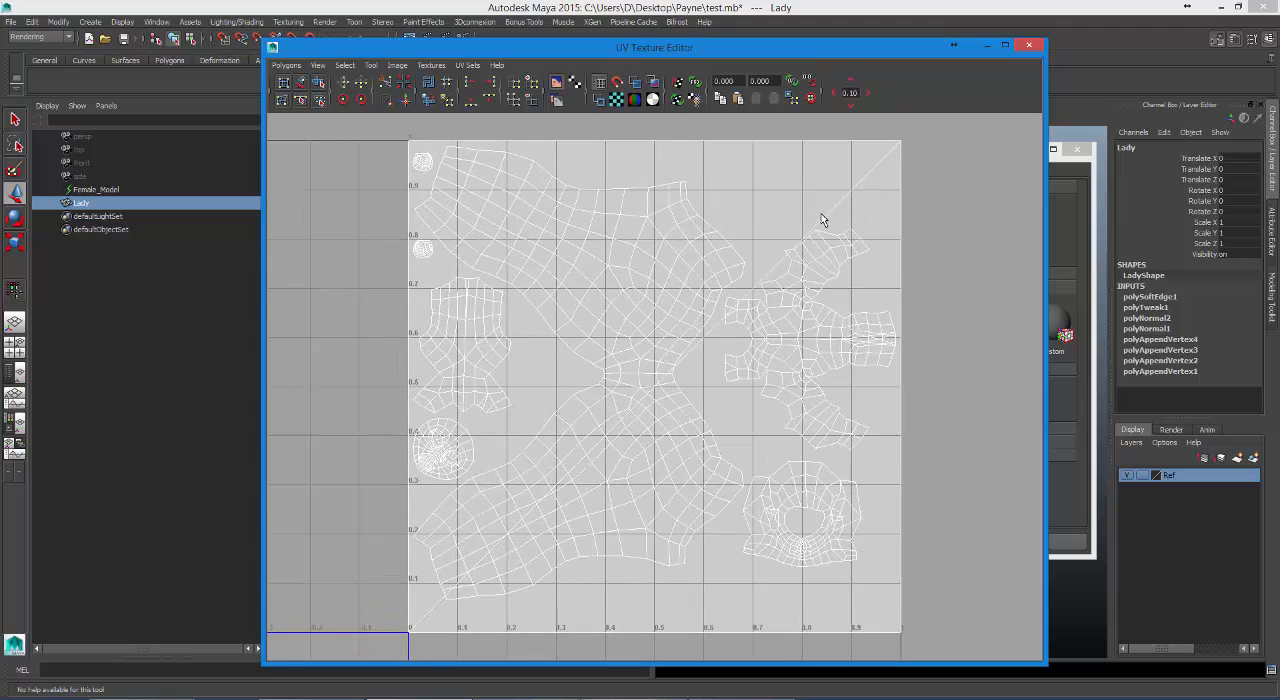
Switch to face selection and shift the tile-sized square UV face slightly so it stands out from the other shells.
right_click_drag(821, 219, 848, 211)
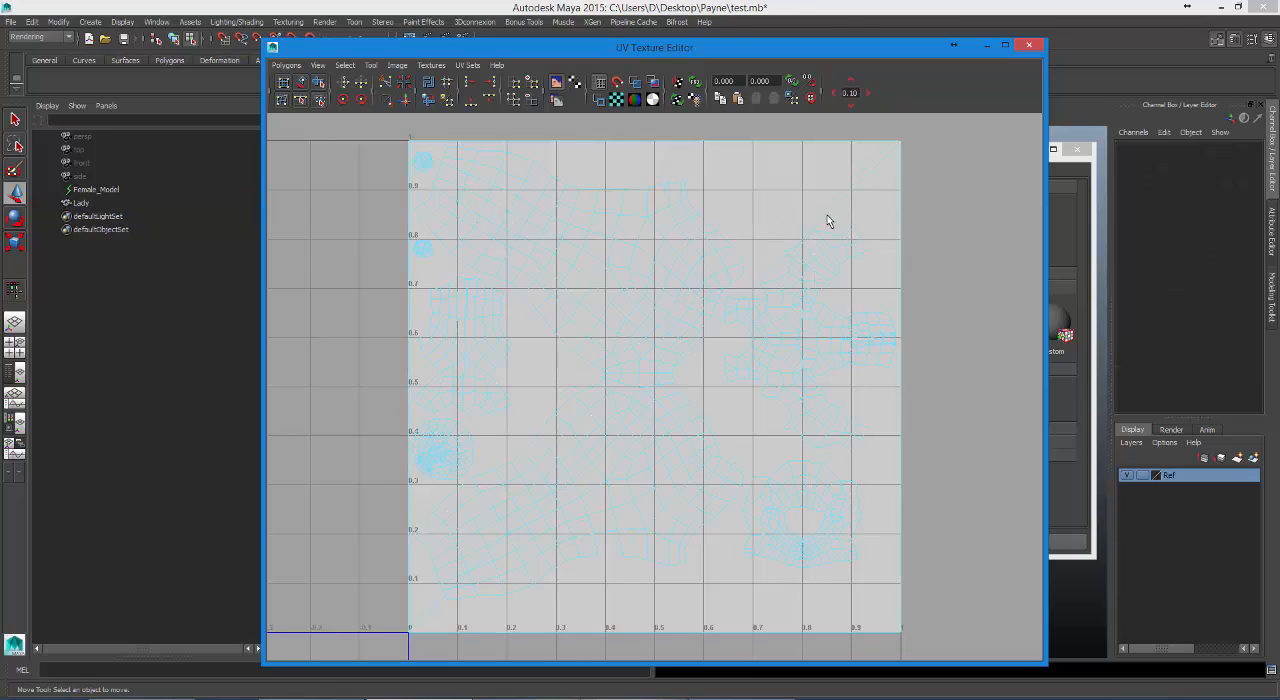
left_click(827, 215)
left_click_drag(654, 391, 641, 335)
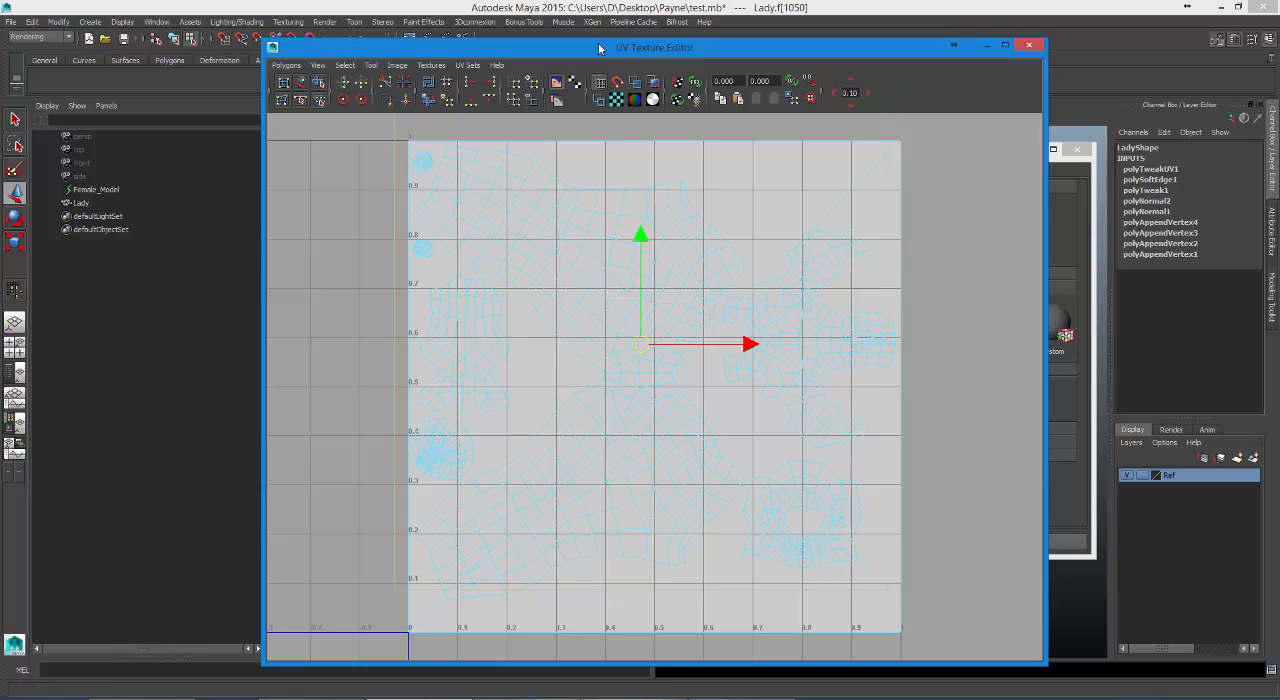
left_click_drag(600, 45, 608, 127)
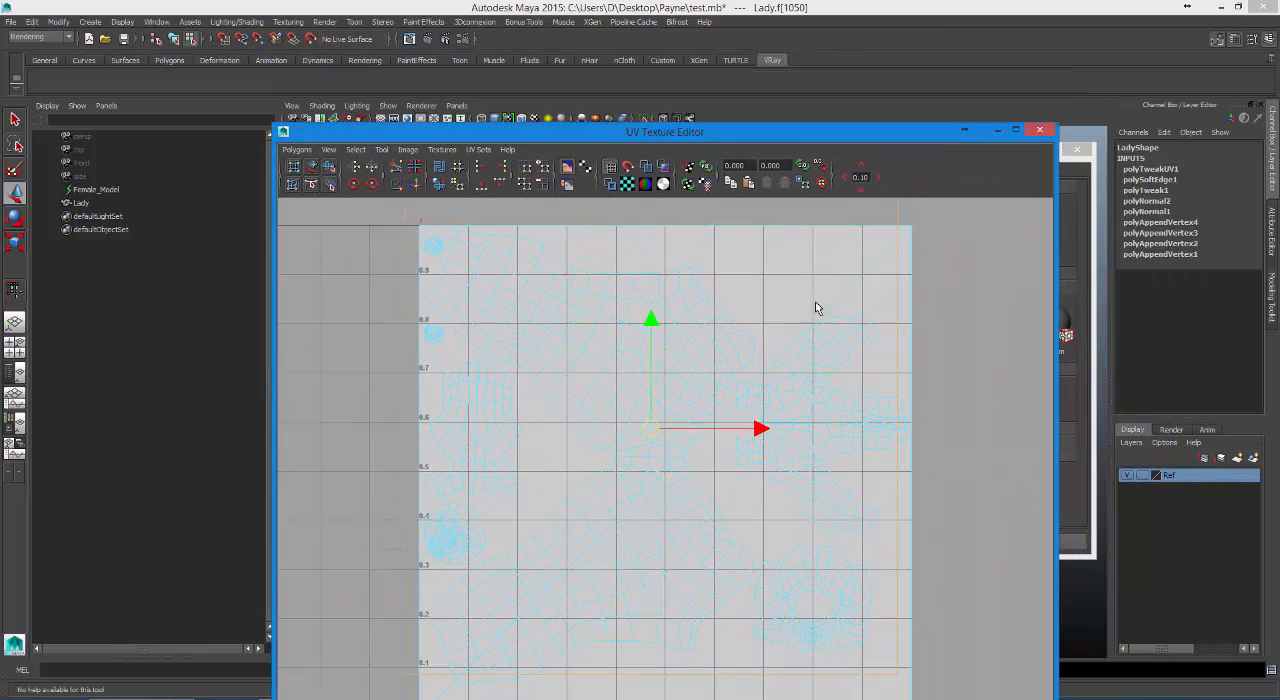
Turn off the image display behind the UVs and try moving the branching shell beside the tile's right border.
left_click_drag(855, 311, 841, 343)
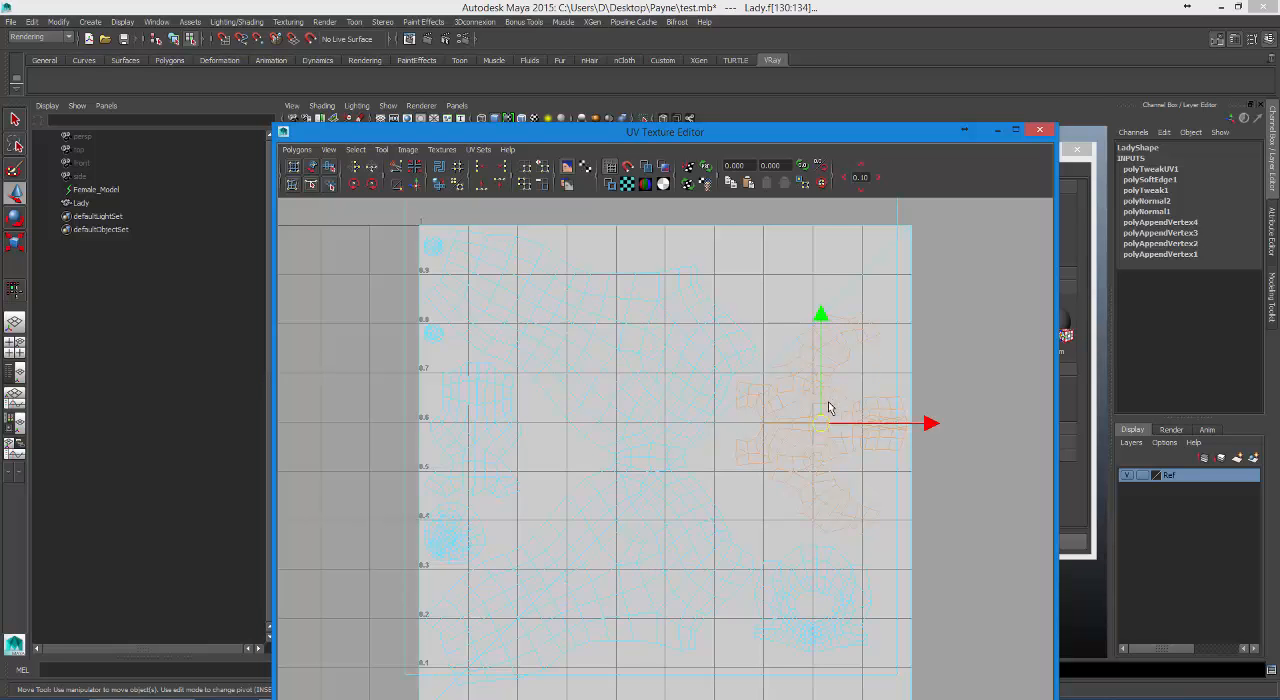
scroll(674, 380, "down", 3)
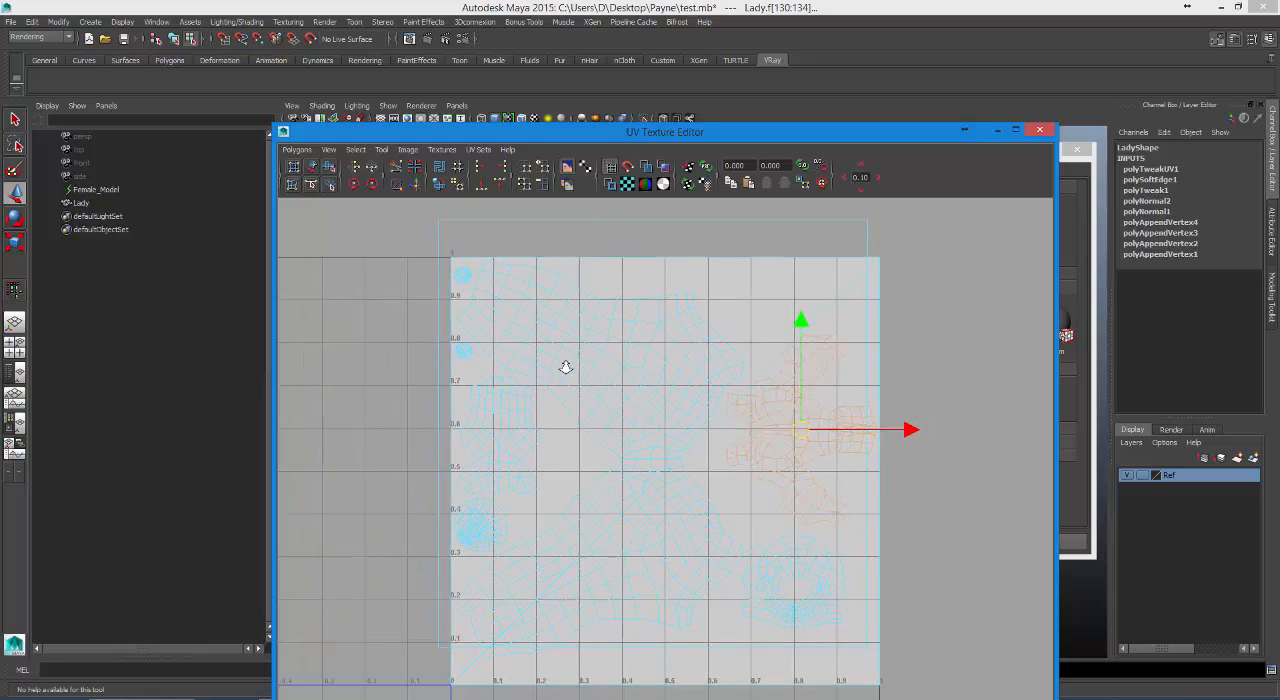
left_click(573, 183)
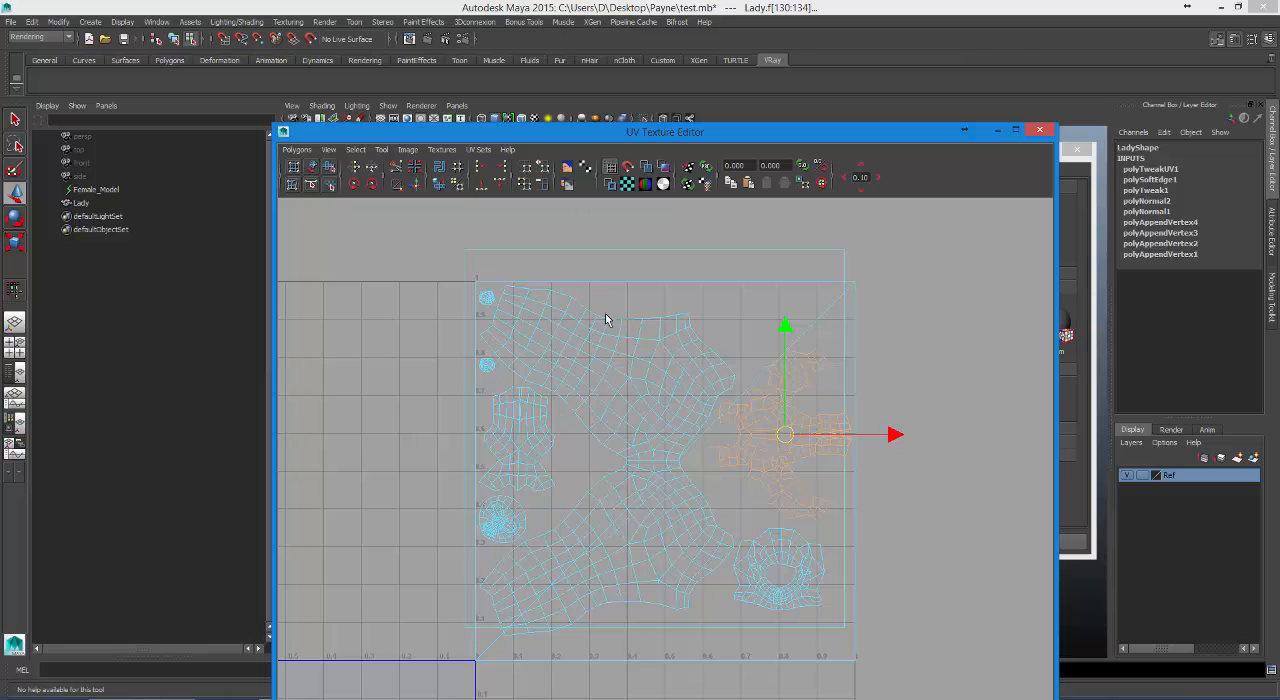
scroll(615, 320, "up", 2)
left_click_drag(793, 430, 779, 436)
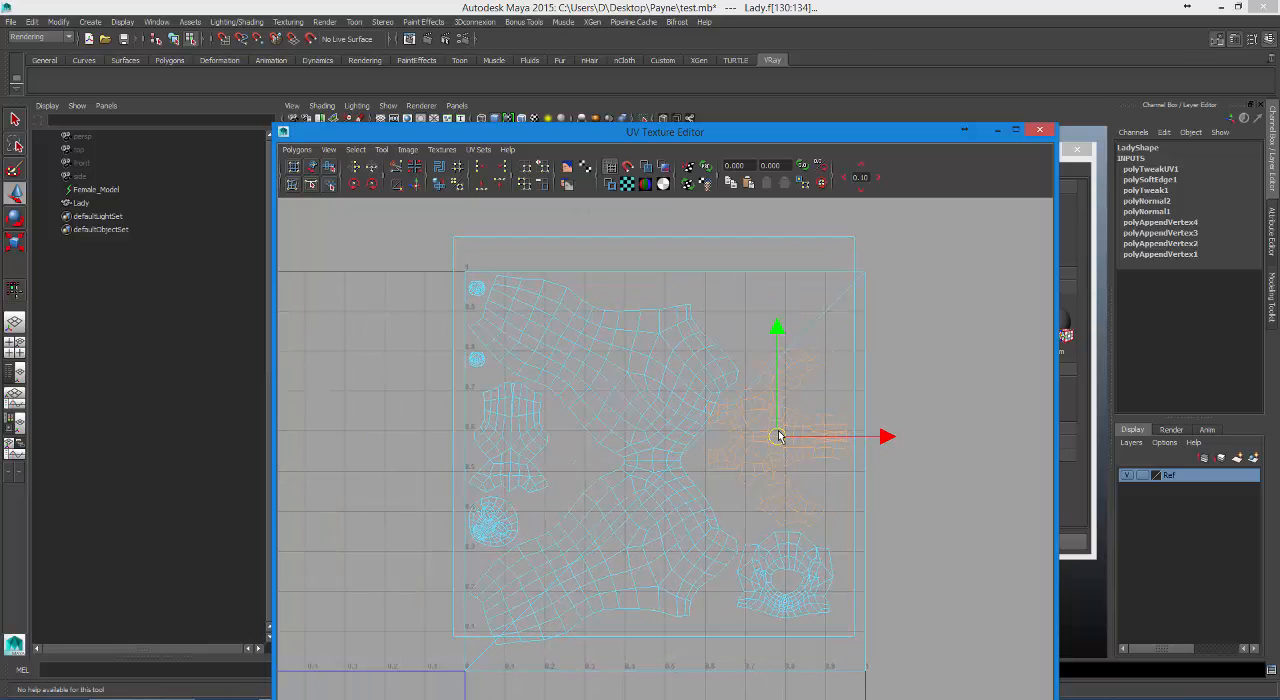
left_click(835, 243)
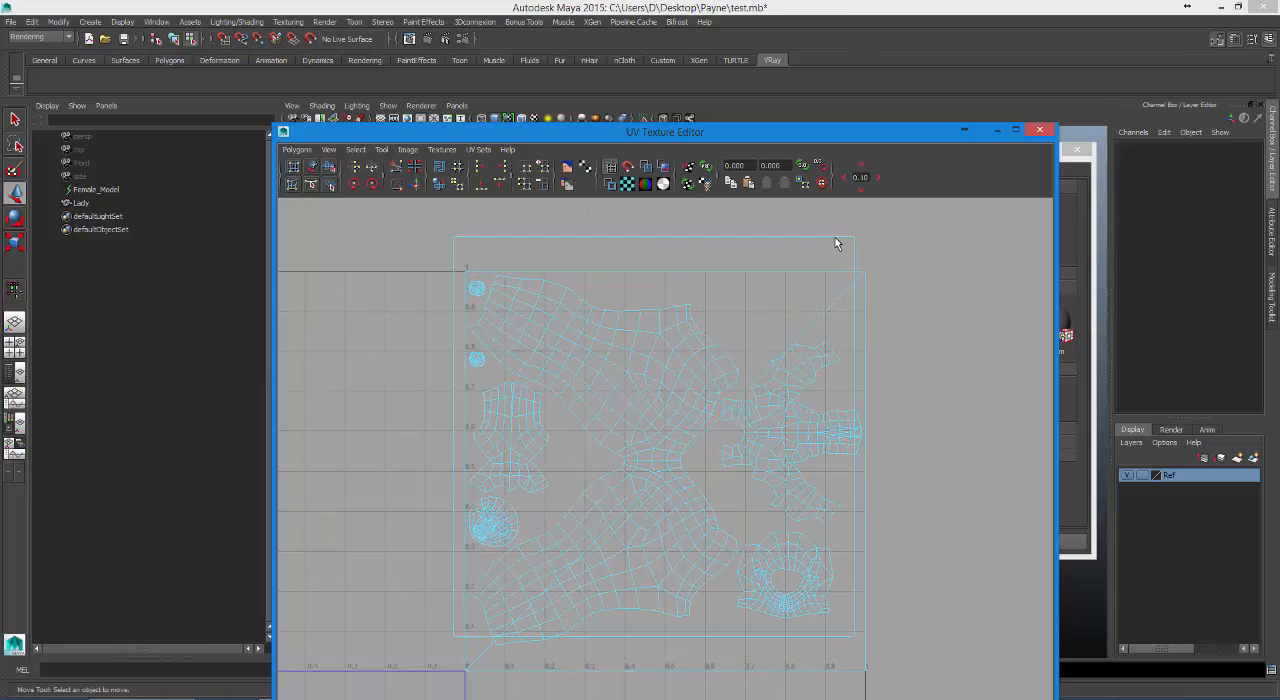
Move the overlapping tile-sized square UV faces off the other shells, one to each side of the tile.
left_click_drag(656, 443, 365, 381)
left_click(838, 312)
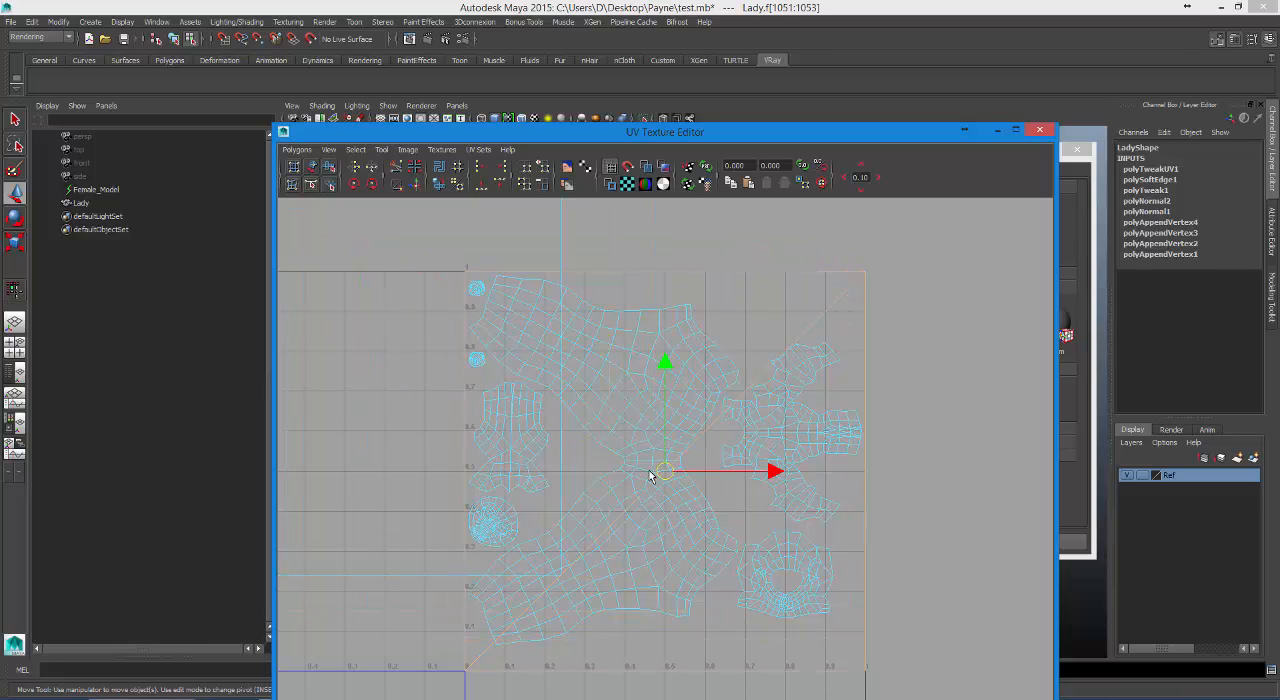
left_click_drag(649, 476, 1032, 390)
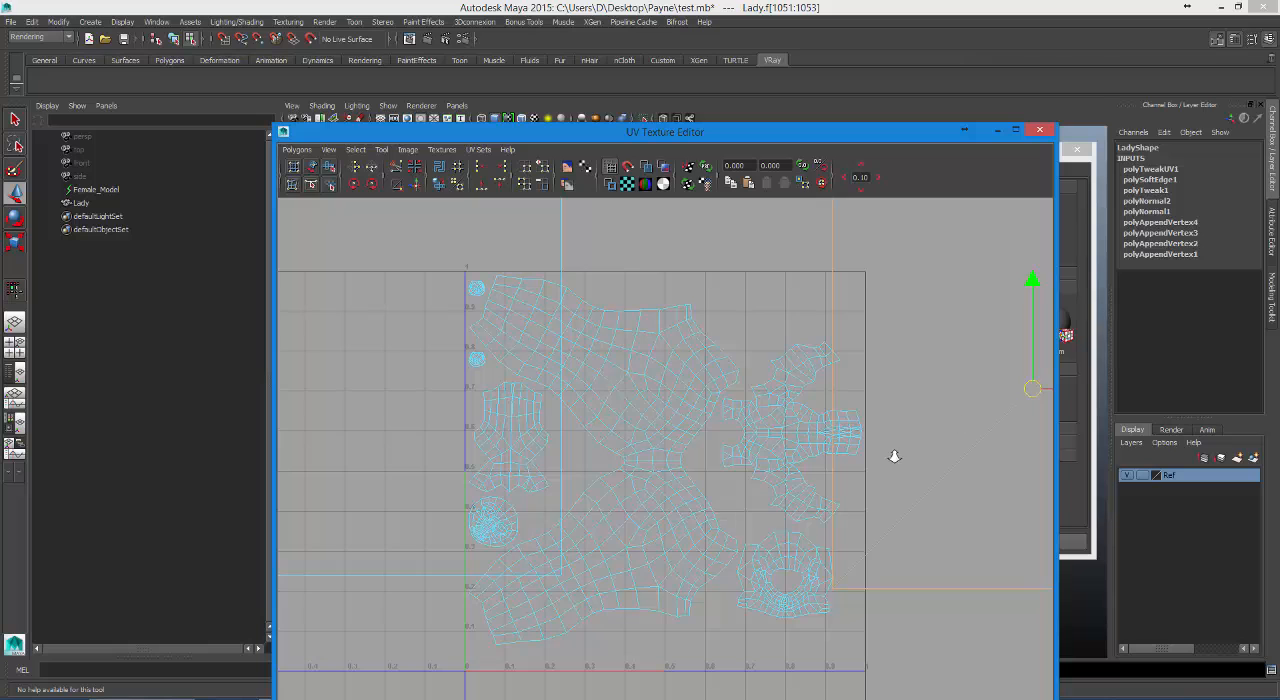
right_click_drag(894, 456, 595, 440, "alt")
middle_click_drag(844, 416, 808, 416, "alt")
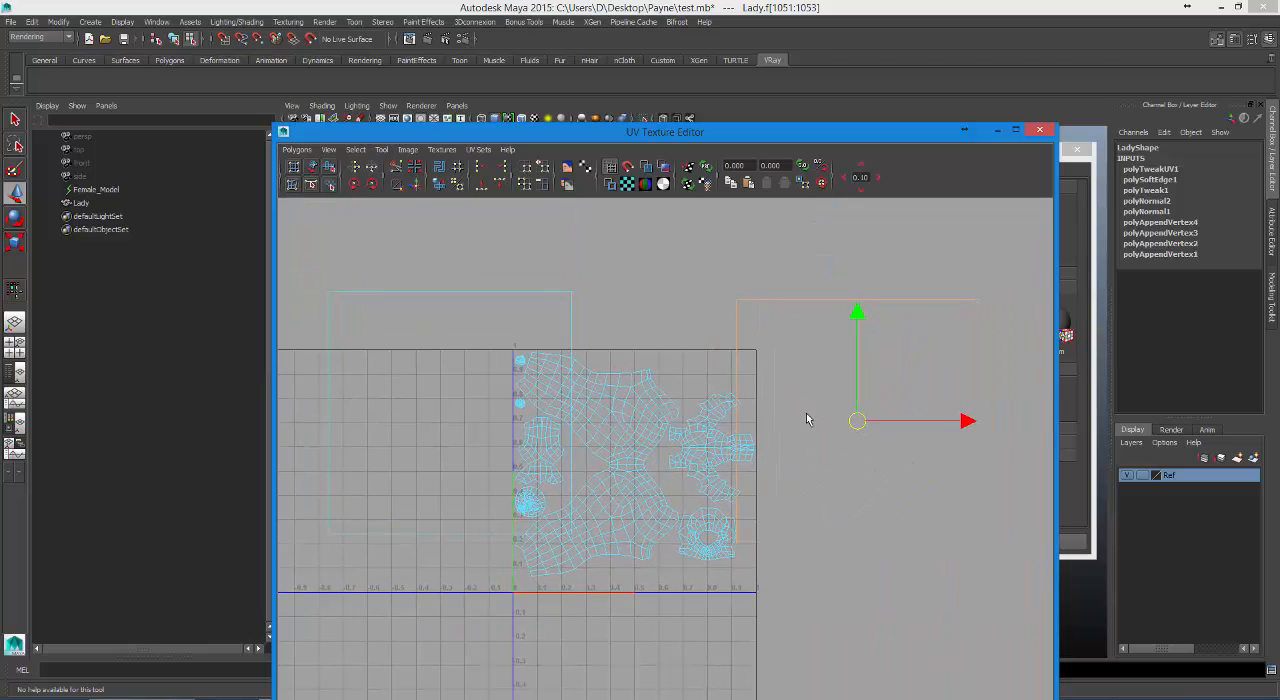
Scale the two large square UV faces down together and place them just above the UV tile.
left_click(573, 314)
left_click(572, 312)
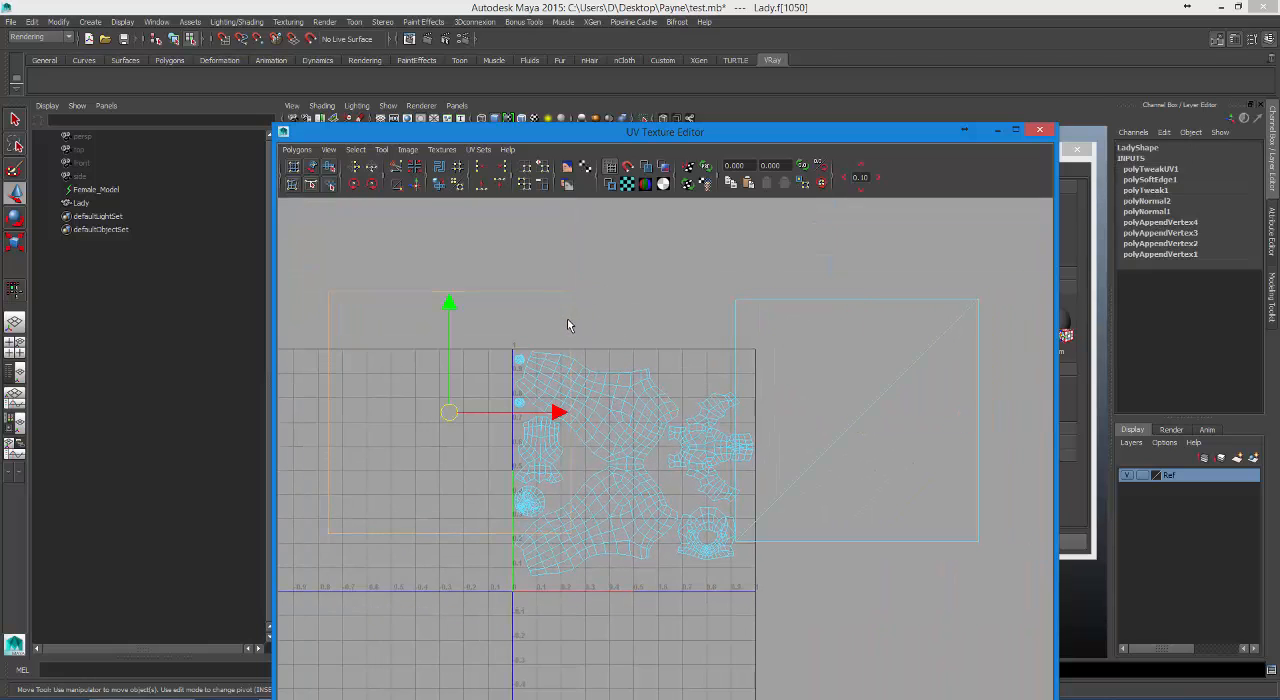
key("r")
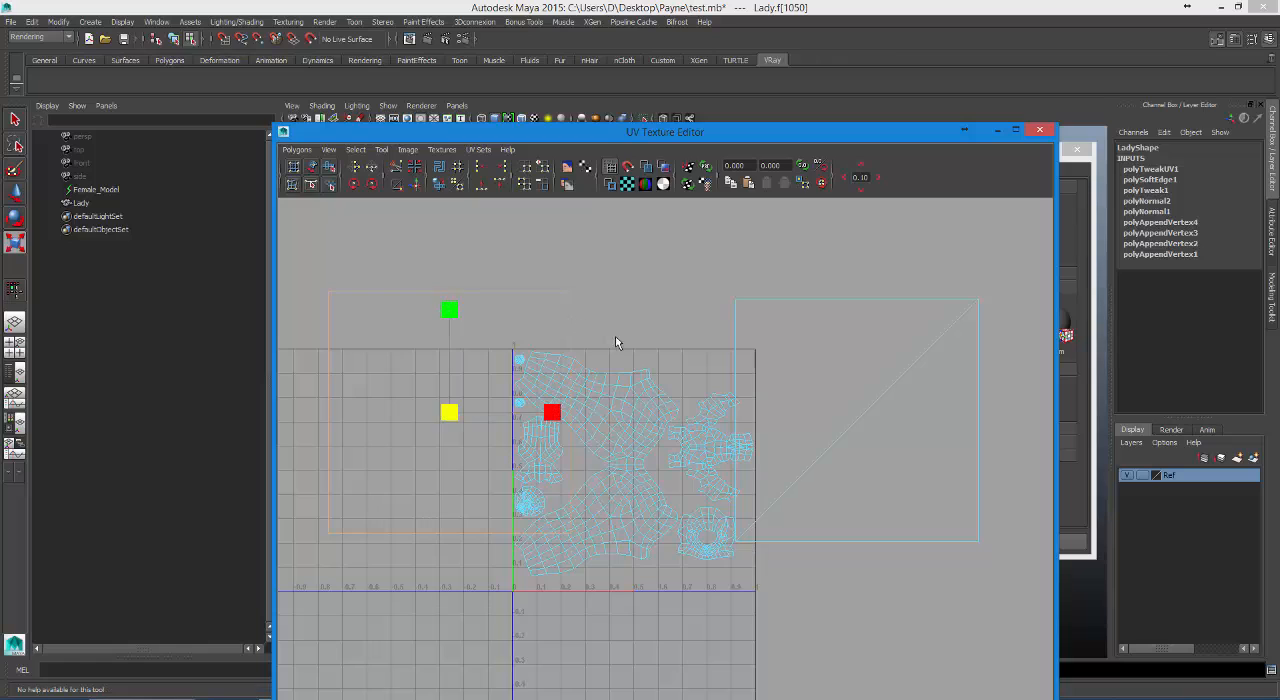
left_click(815, 369)
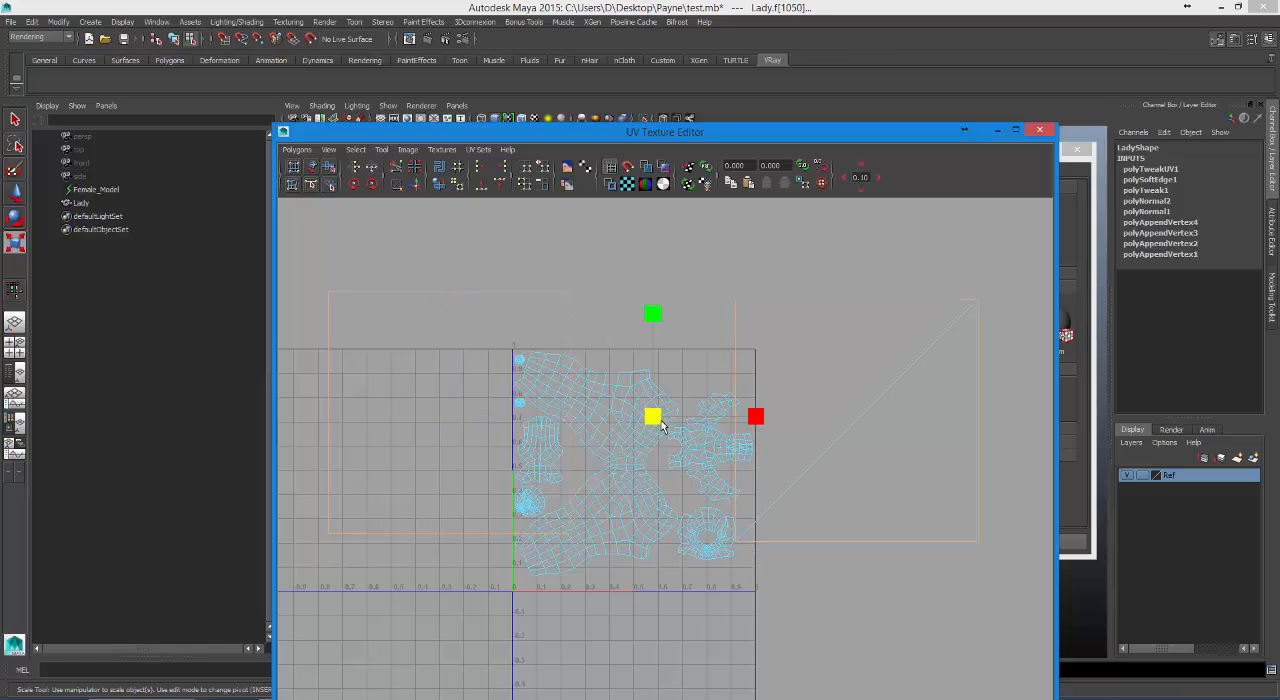
left_click_drag(660, 425, 562, 485)
key("w")
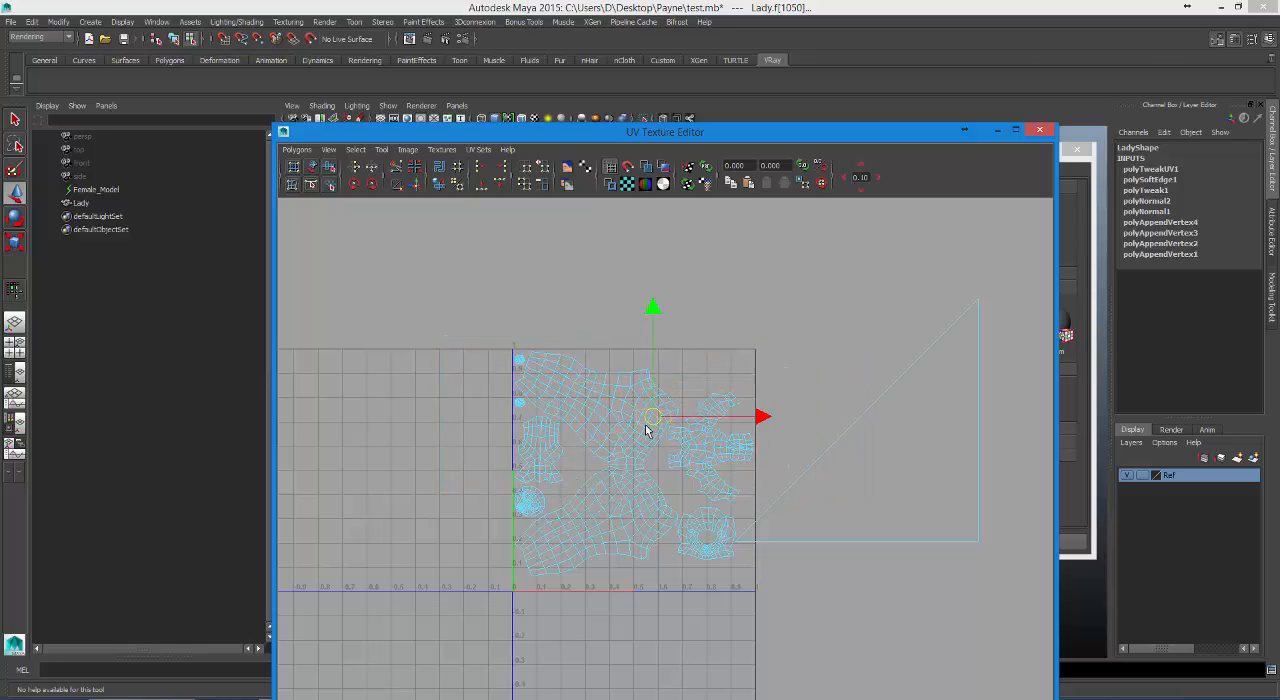
left_click_drag(650, 418, 697, 337)
Scale down the remaining large triangular UV faces and move them to the tile's upper-right corner.
left_click(897, 454)
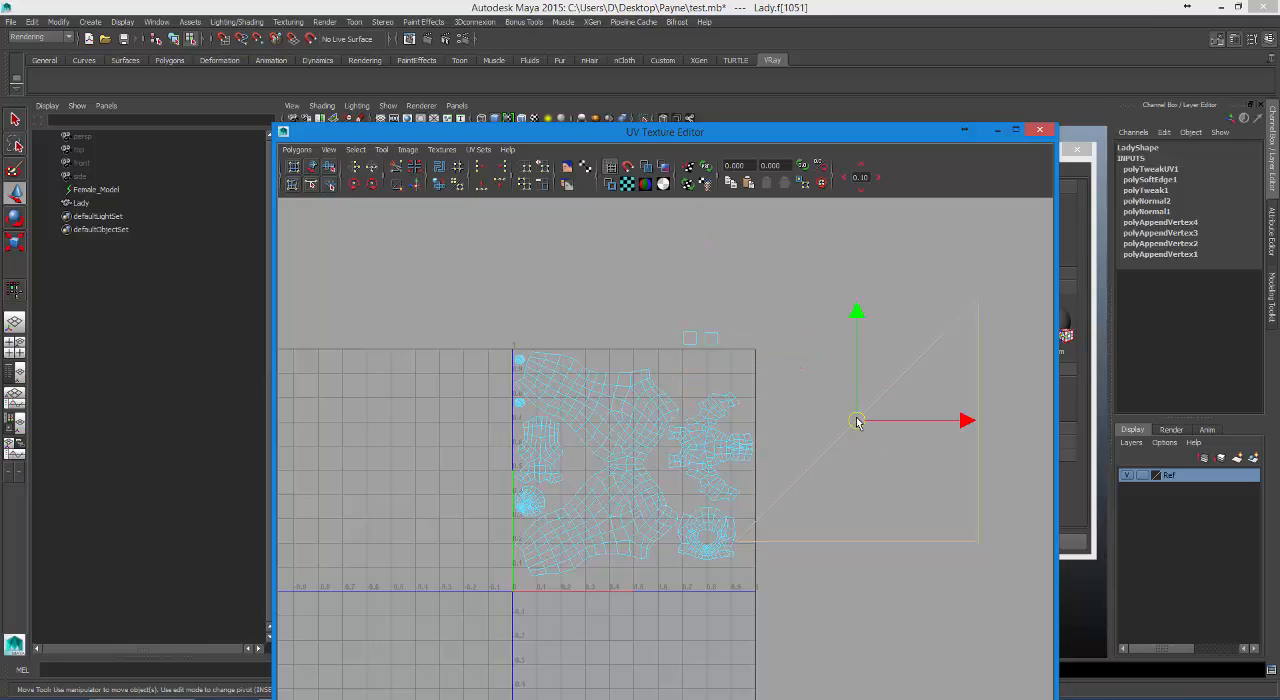
left_click_drag(856, 421, 906, 427)
key("r")
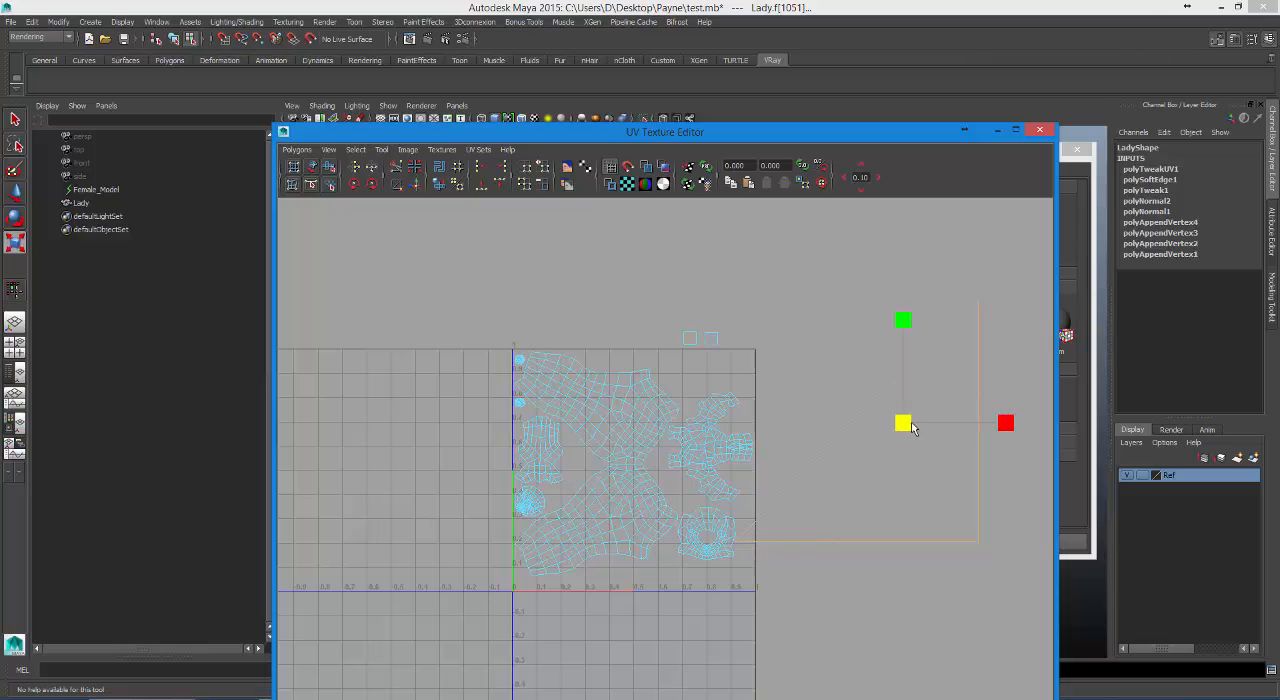
middle_click_drag(906, 424, 842, 465, "shift")
left_click_drag(903, 423, 823, 510)
key("w")
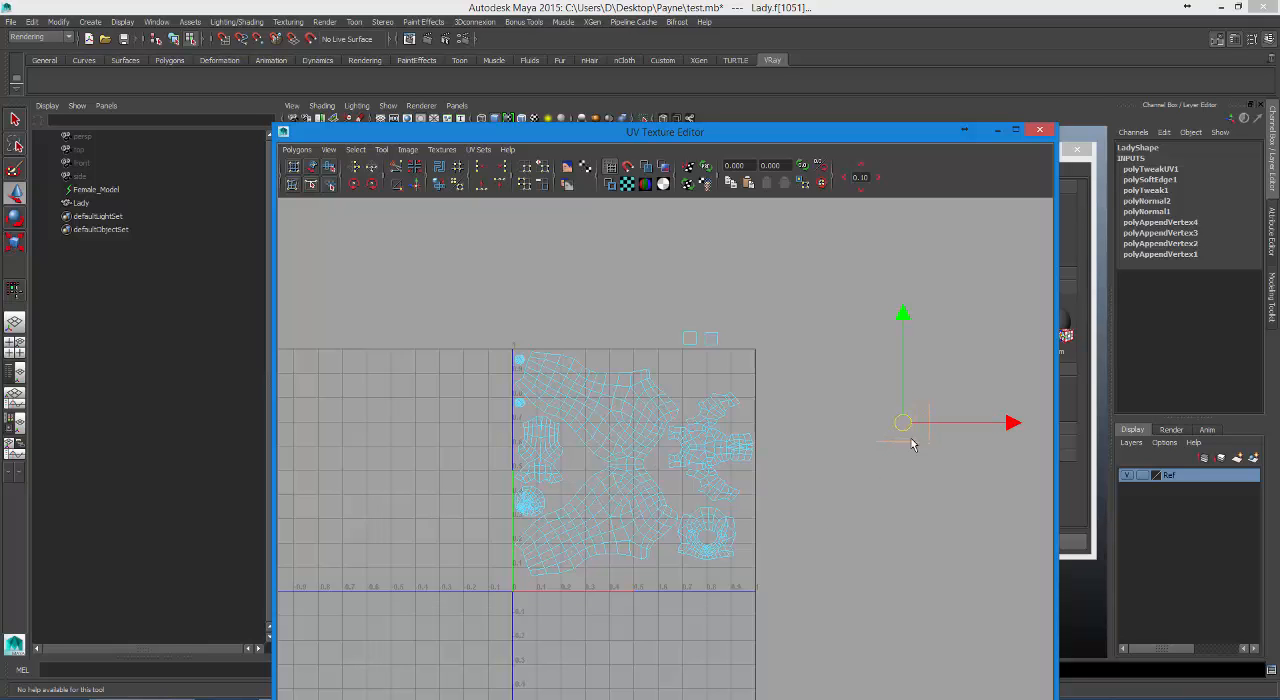
left_click_drag(907, 427, 747, 360)
right_click_drag(774, 382, 946, 437, "alt")
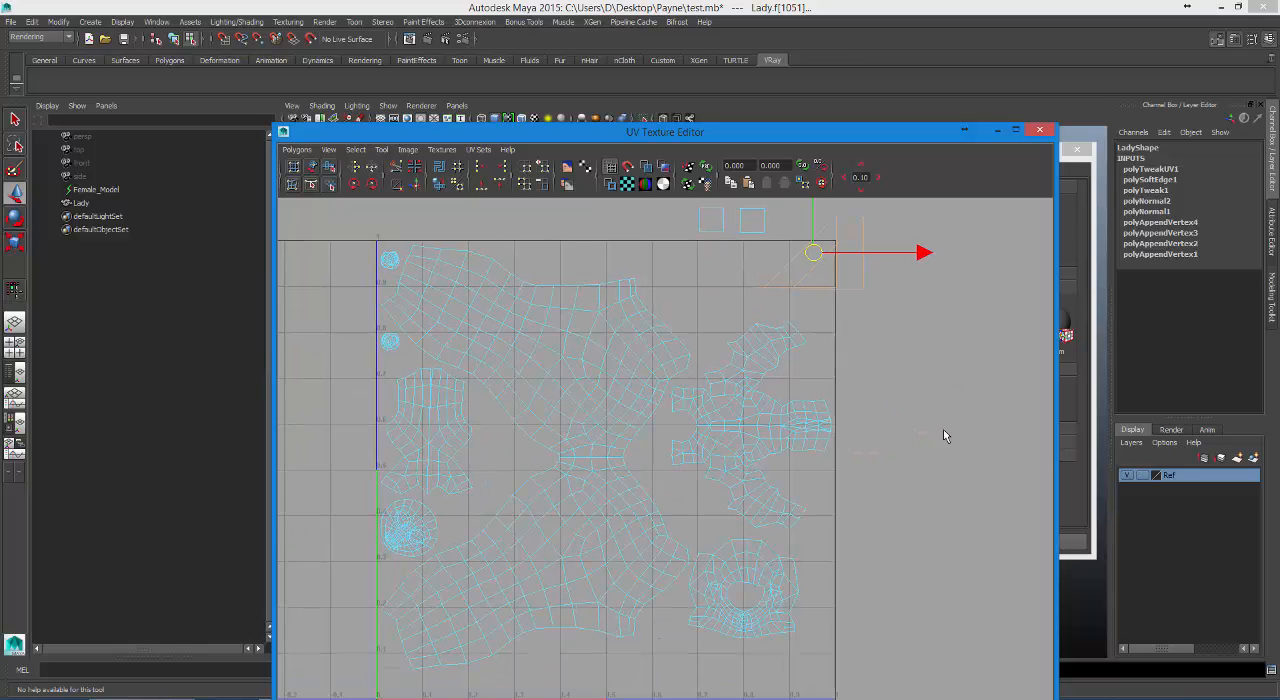
middle_click_drag(808, 414, 720, 386, "alt")
Switch to edge selection and select the top edge of the first small square shell above the tile.
right_click_drag(714, 345, 714, 322)
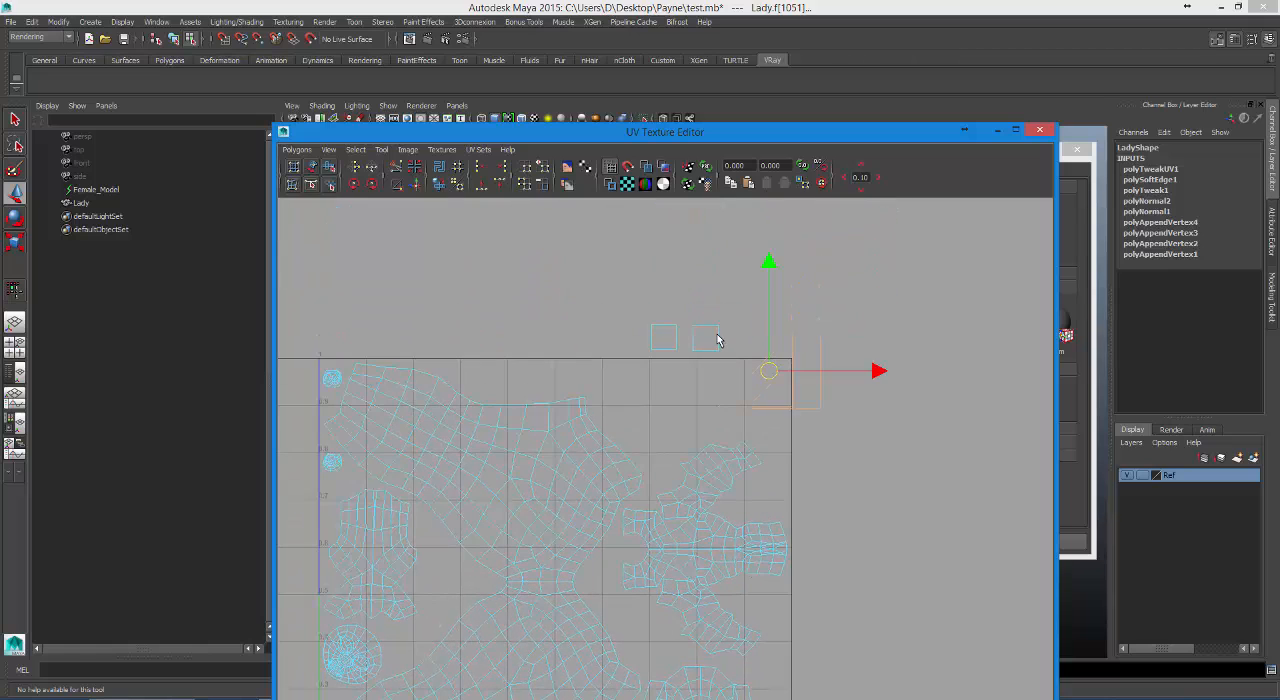
left_click(724, 358)
middle_click_drag(846, 531, 881, 420, "alt")
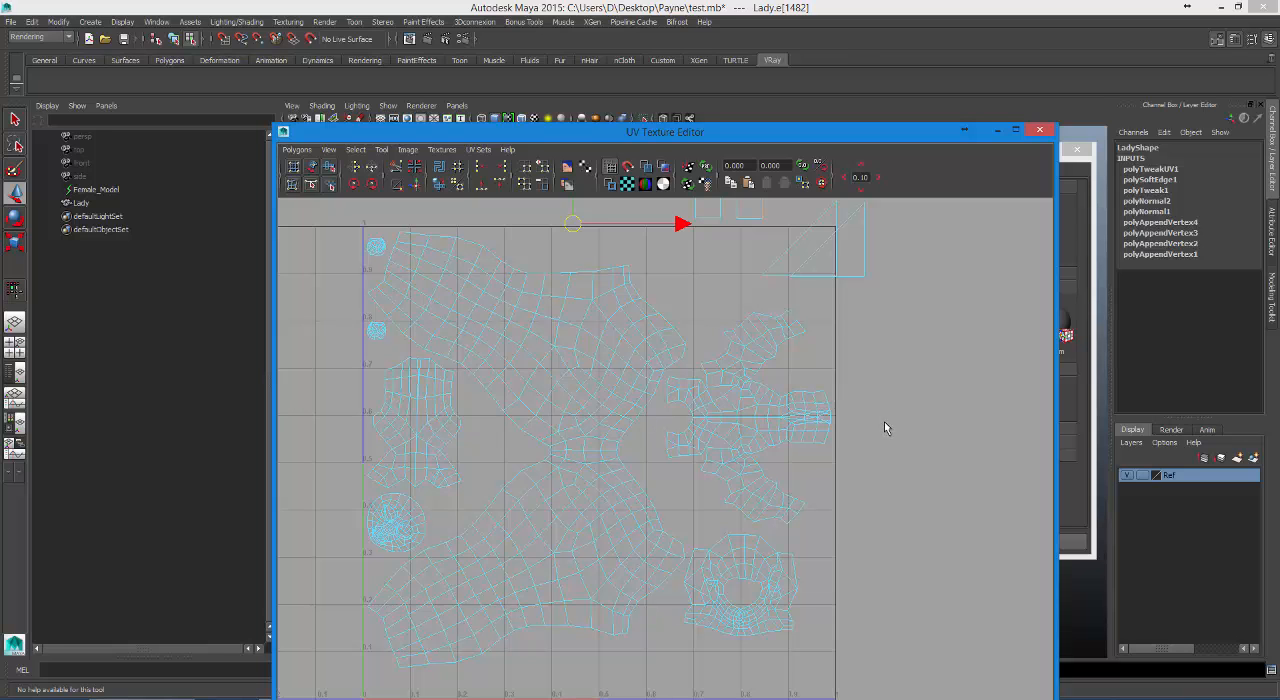
right_click_drag(834, 424, 797, 408, "alt")
left_click(708, 240)
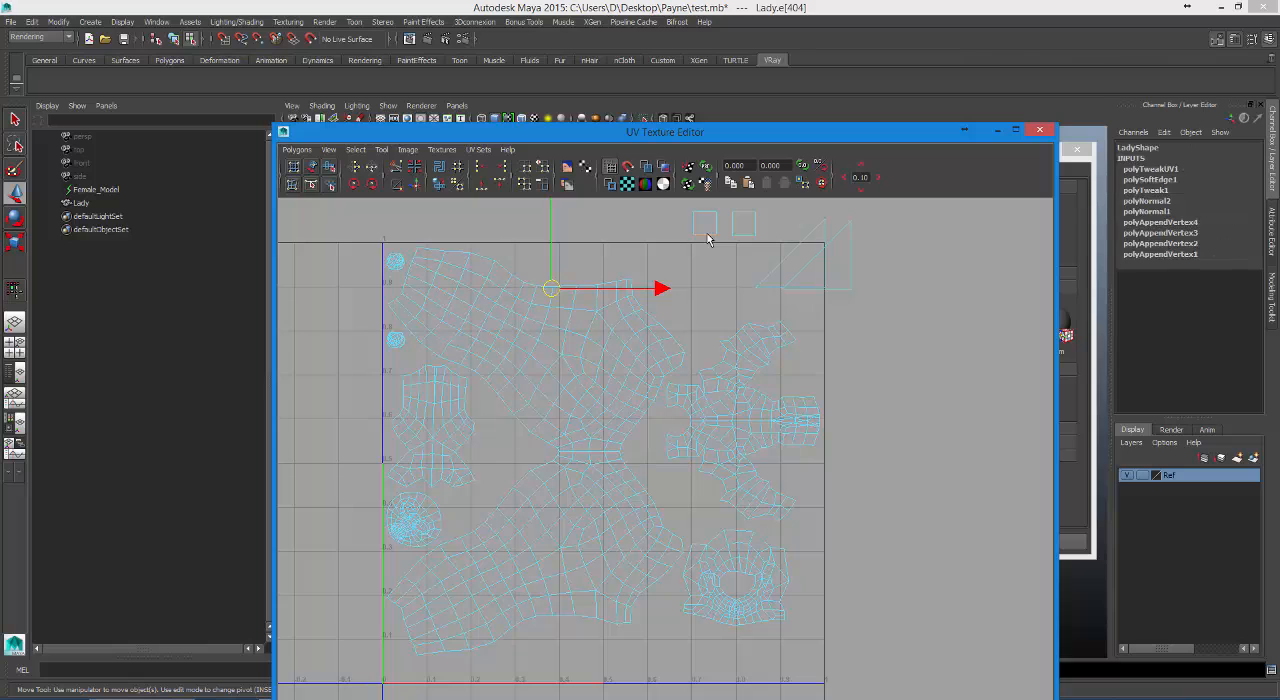
left_click(697, 228)
left_click(693, 223)
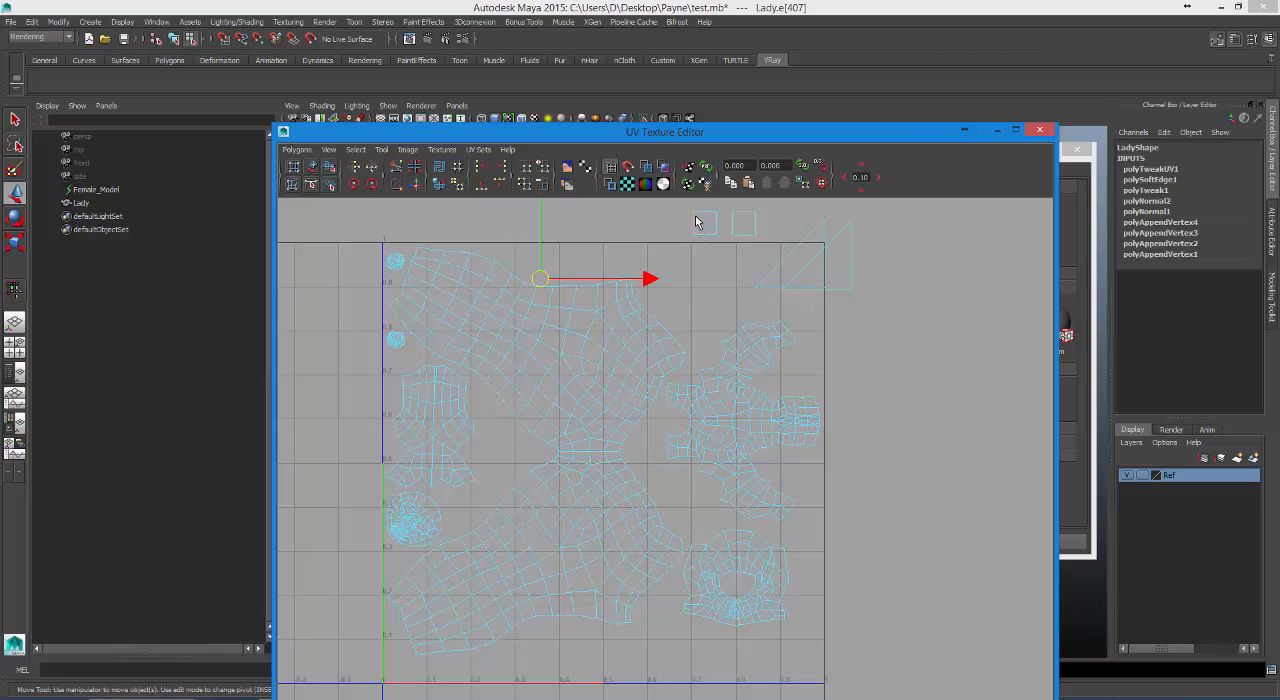
left_click(700, 220)
left_click(707, 217)
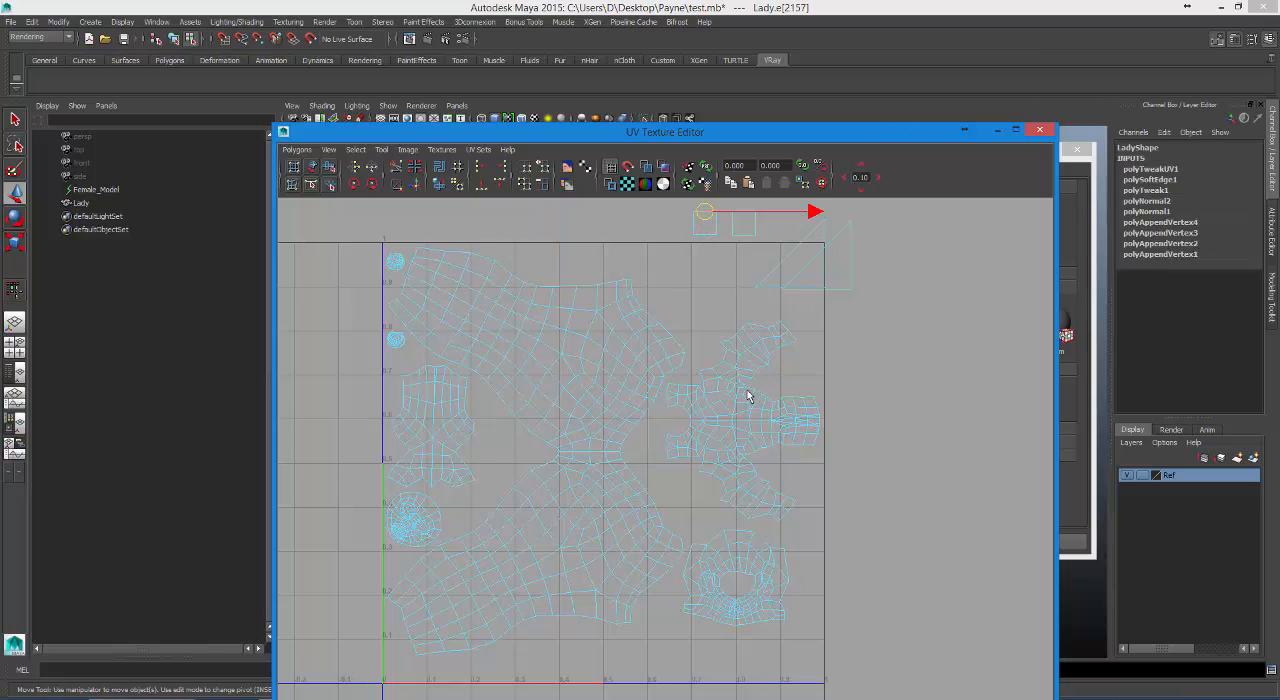
scroll(747, 396, "up", 5)
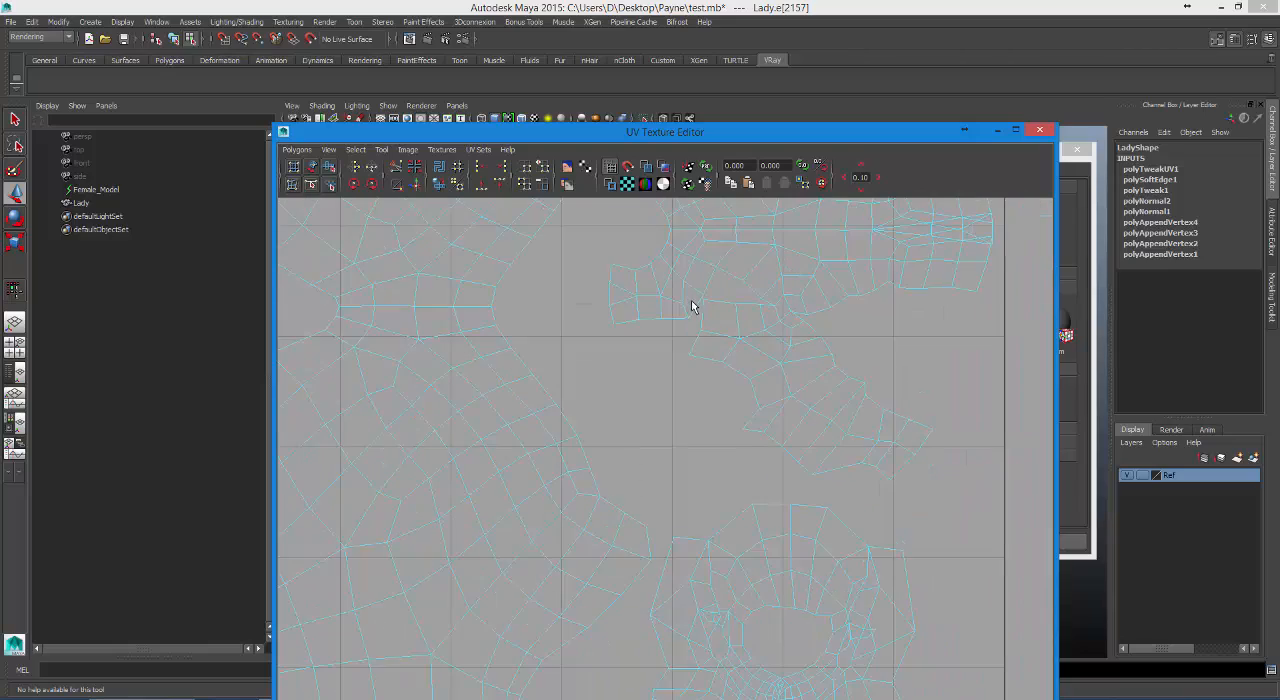
scroll(728, 336, "down", 5)
middle_click_drag(741, 322, 863, 661, "alt")
Try Move and Sew UVs on the small square shell's selected edge and clear the selection.
right_click(797, 341, "shift")
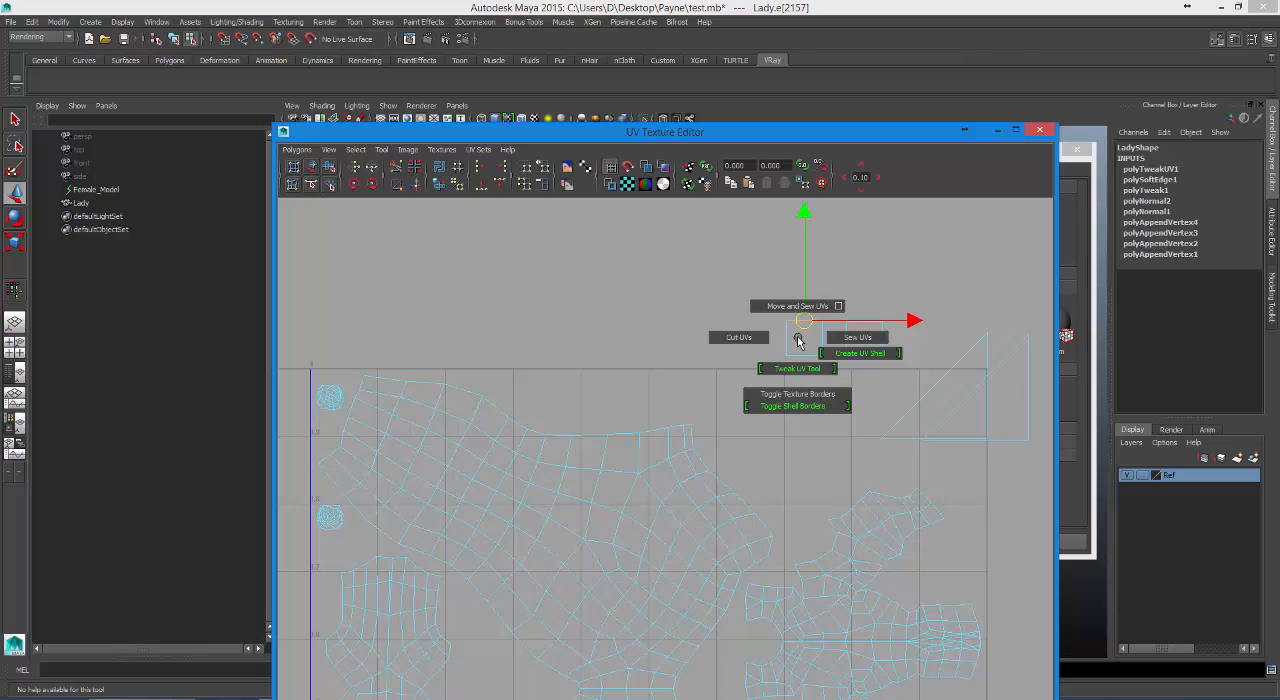
right_click_drag(797, 341, 791, 320, "shift")
middle_click_drag(808, 371, 764, 293, "alt")
right_click_drag(748, 252, 730, 229)
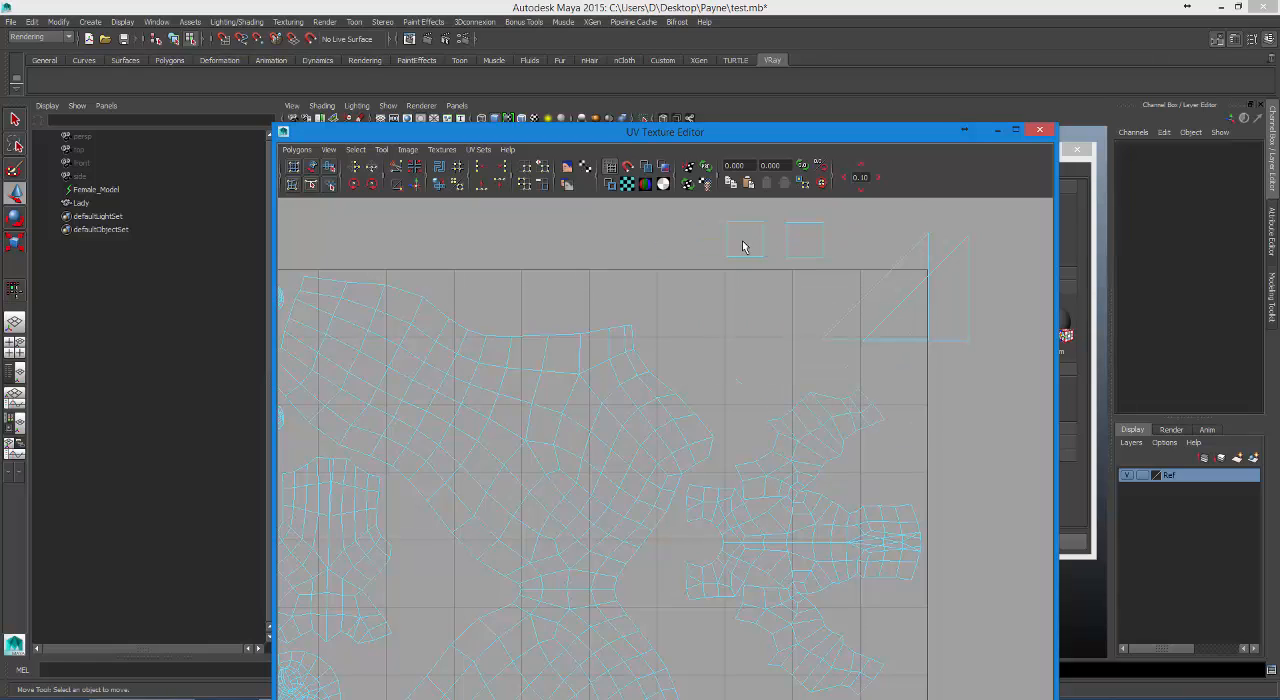
Move the two small square UV faces from above the tile into the empty space inside its upper edge.
left_click(743, 243)
left_click_drag(750, 239, 687, 306)
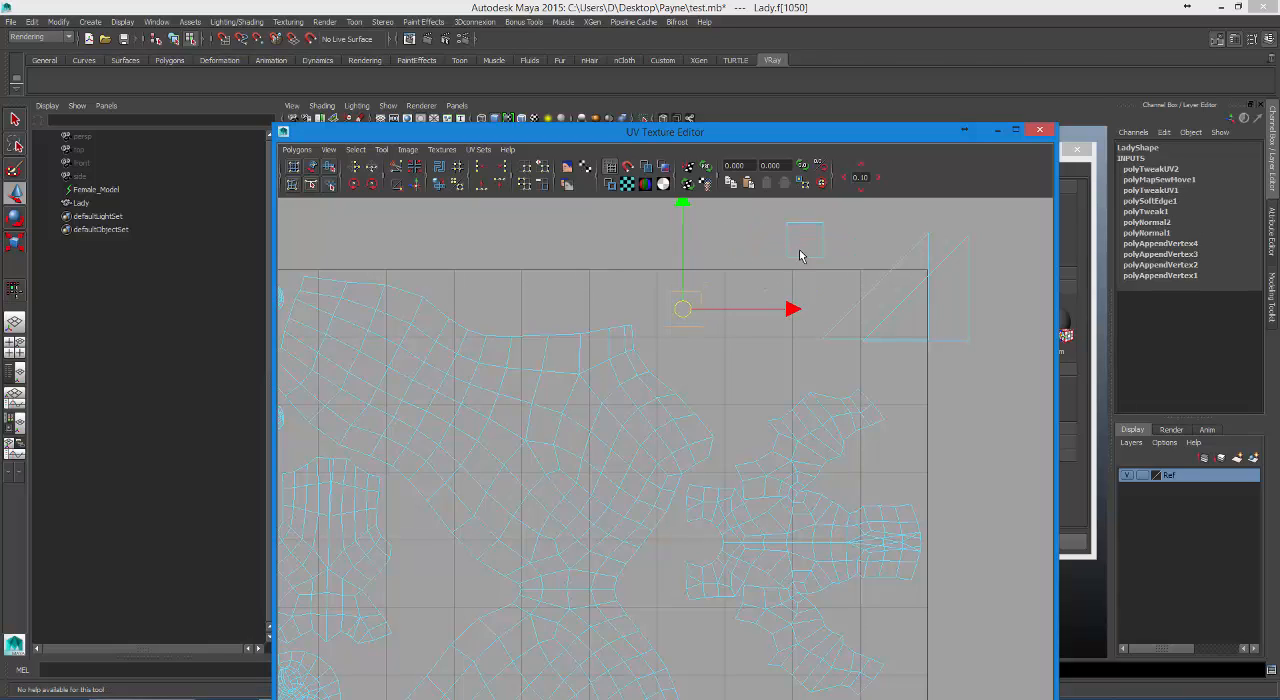
left_click(799, 255)
left_click_drag(805, 242, 737, 309)
Move the two triangular UV faces together inside the tile's upper-right corner and close the UV Texture Editor.
left_click(882, 312)
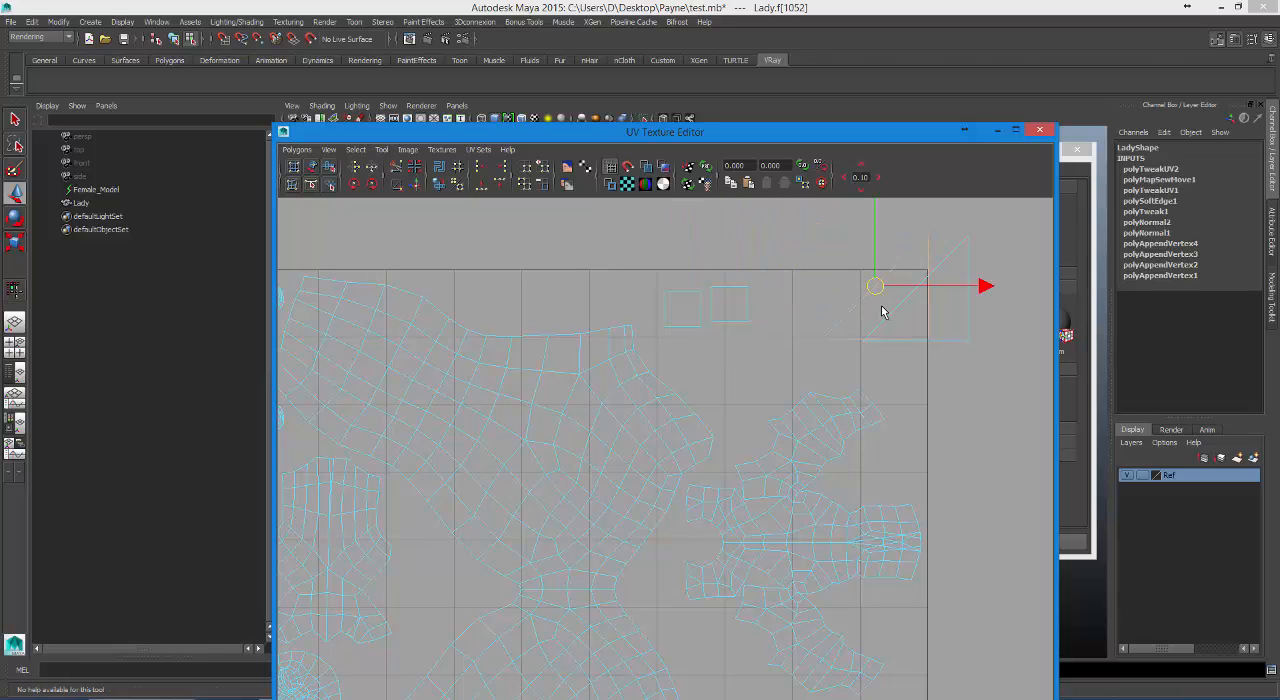
left_click(889, 300)
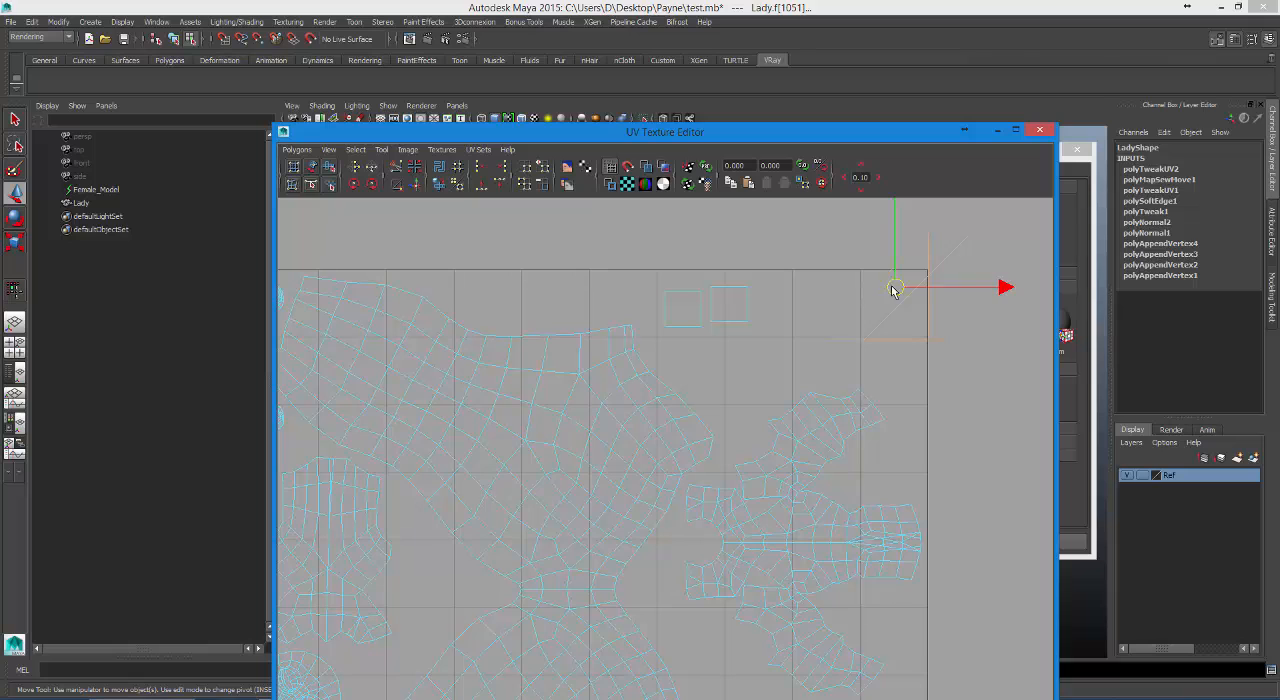
left_click_drag(893, 290, 843, 327)
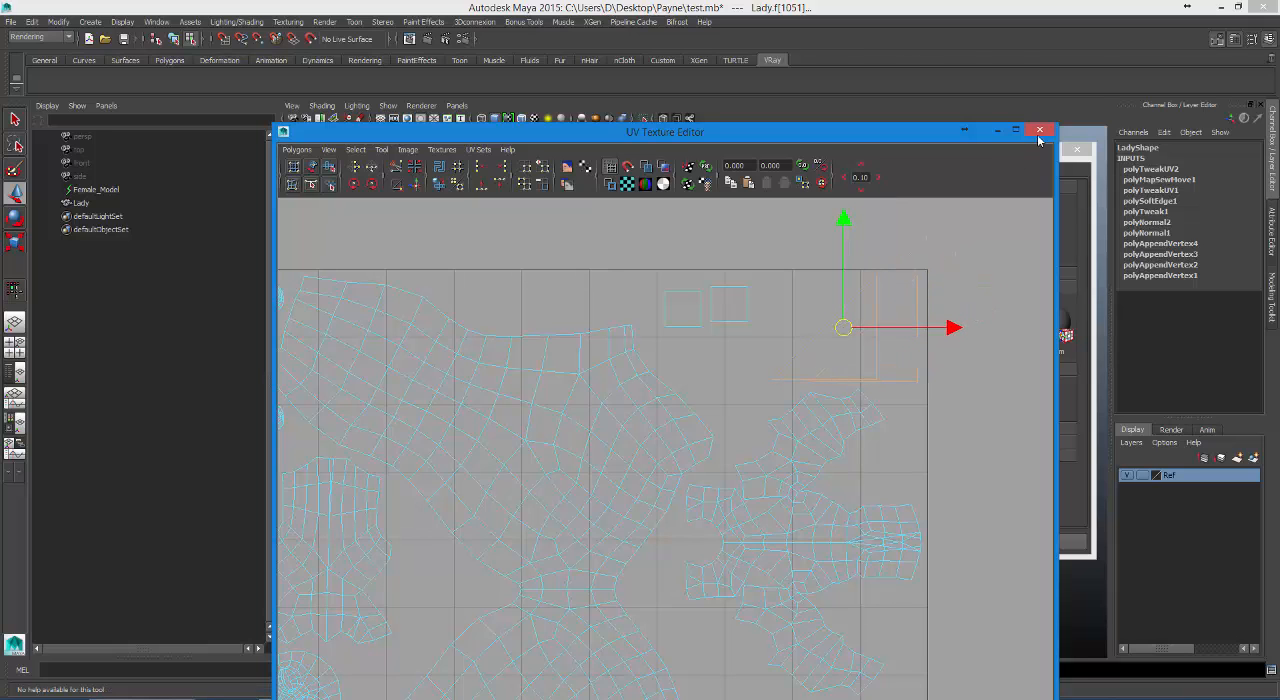
left_click(1039, 131)
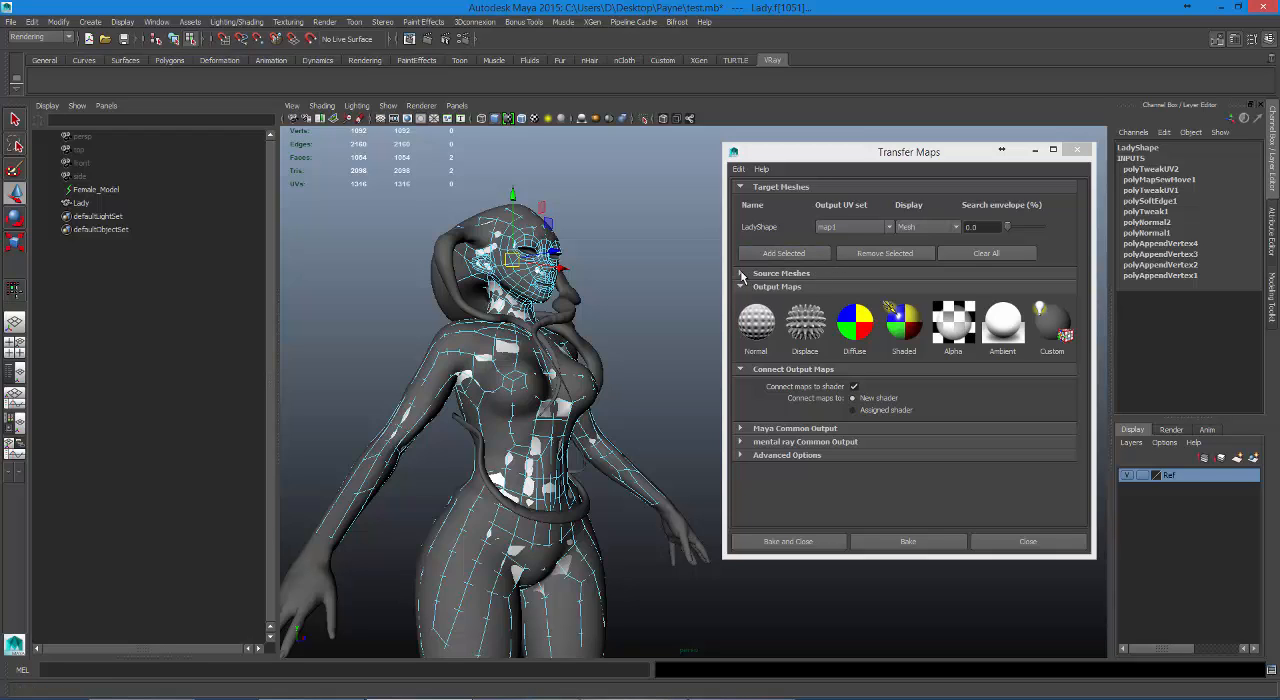
Expand the Source Meshes section in Transfer Maps and try to add Female_Model as a source mesh.
left_click_drag(816, 146, 808, 138)
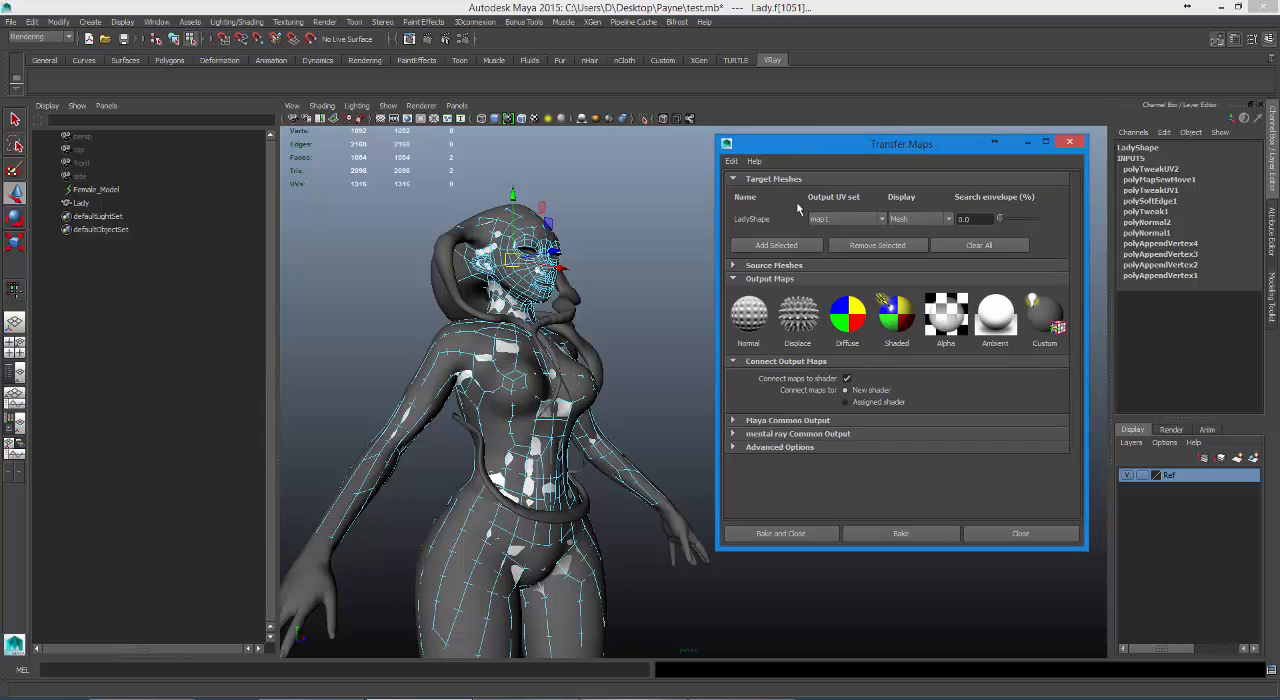
left_click(733, 265)
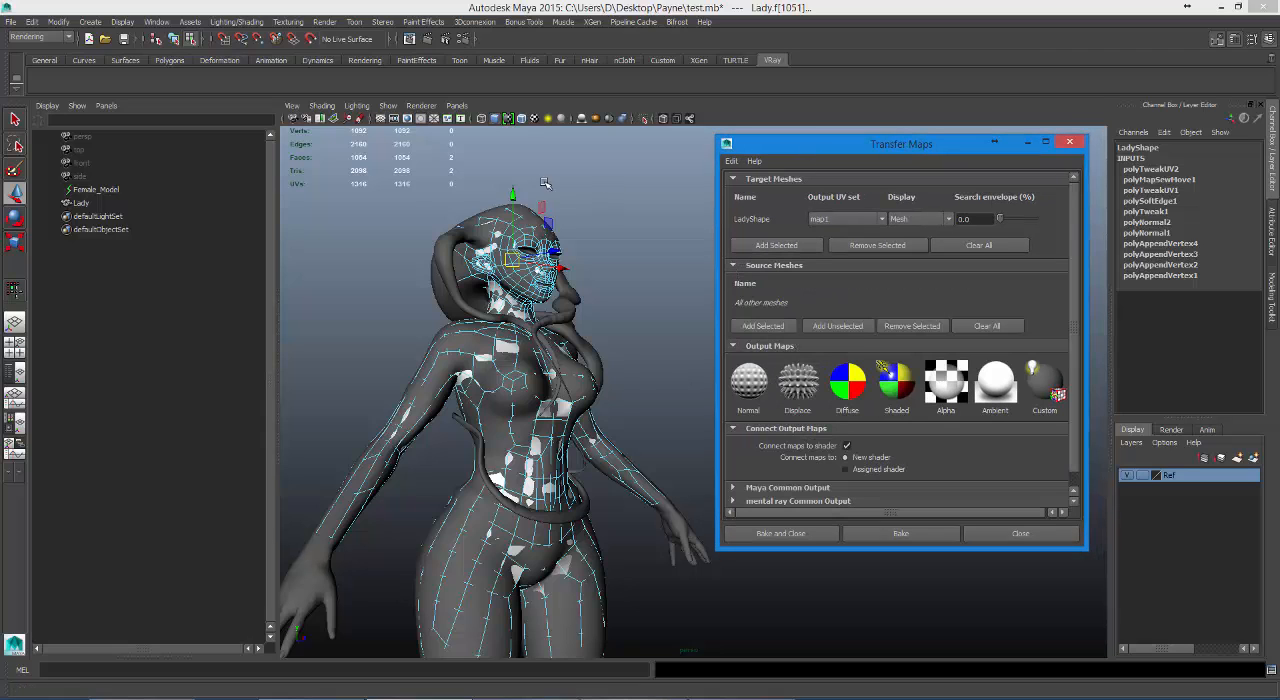
left_click(100, 190)
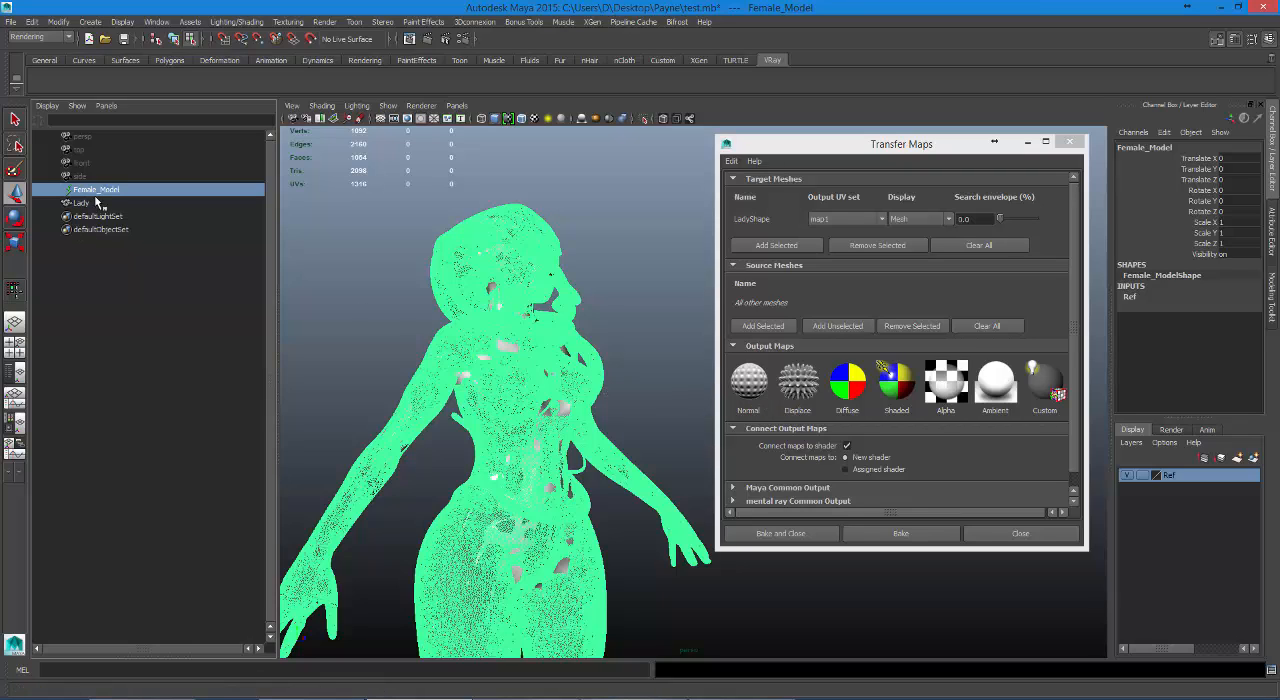
left_click(764, 331)
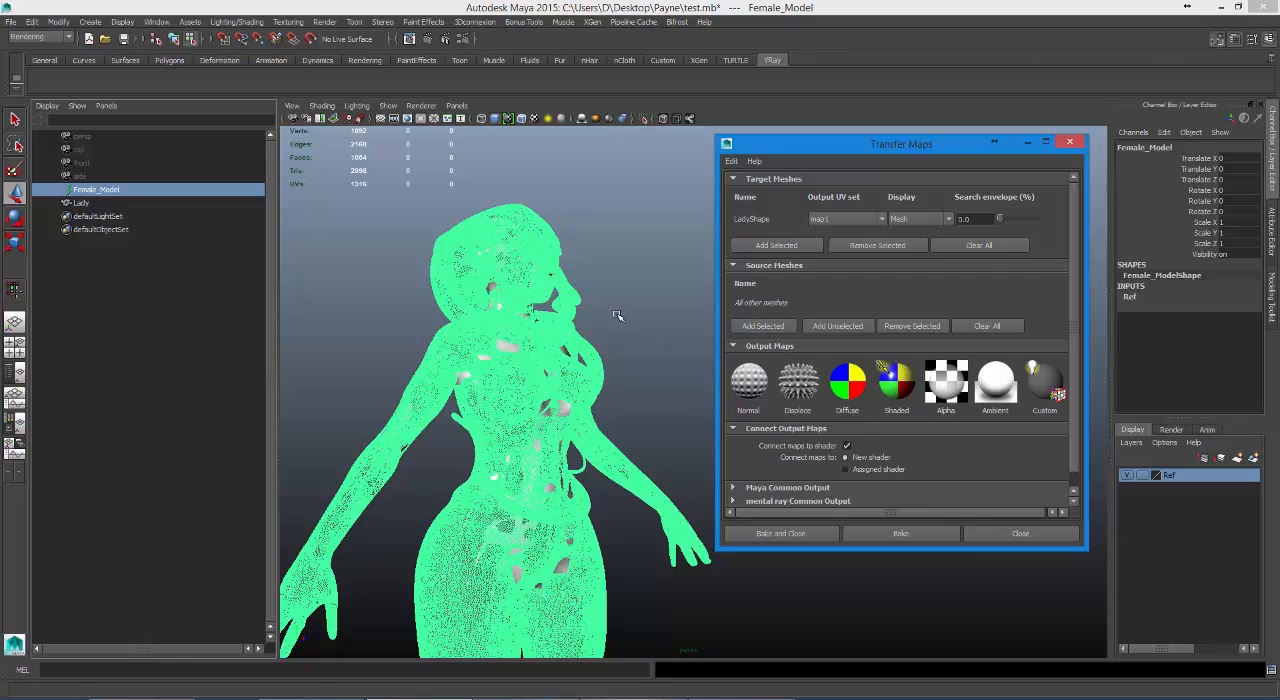
Reselect Female_Model in the Outliner and try again to add it to the source meshes.
left_click_drag(612, 318, 598, 355, "alt")
middle_click_drag(598, 355, 648, 214, "alt")
right_click_drag(648, 214, 569, 307, "alt")
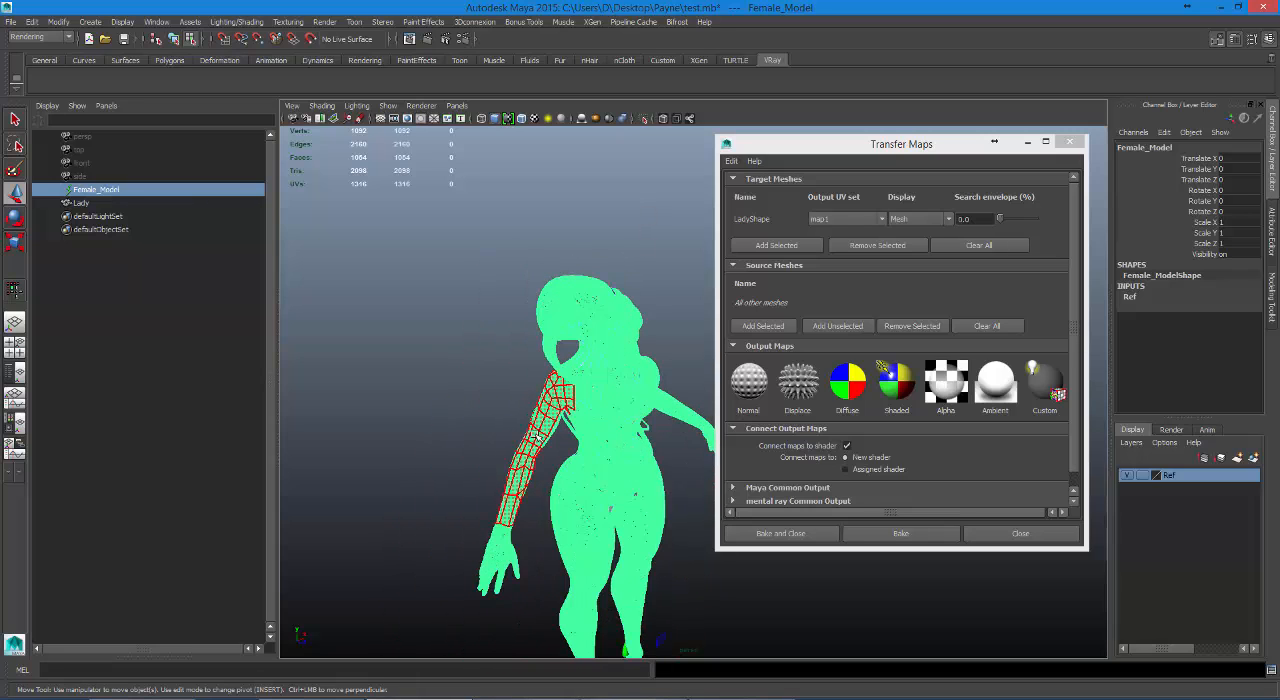
left_click(90, 192)
right_click(89, 192)
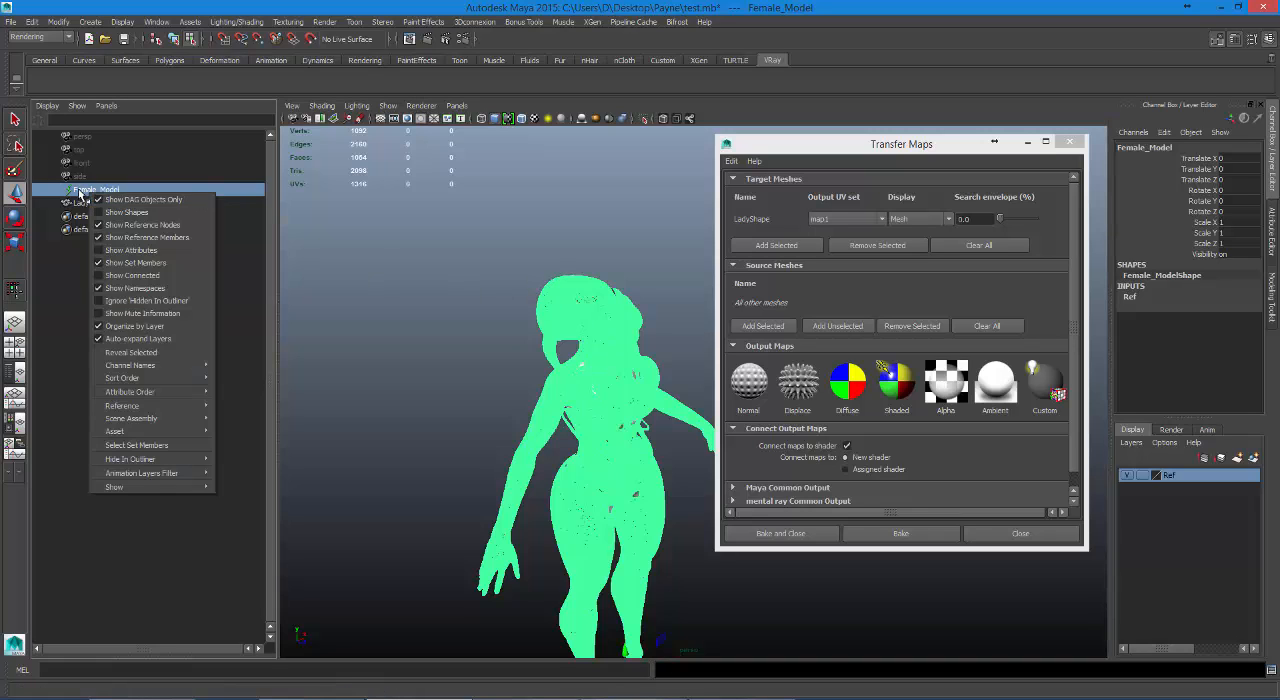
left_click(75, 188)
scroll(710, 326, "up", 5)
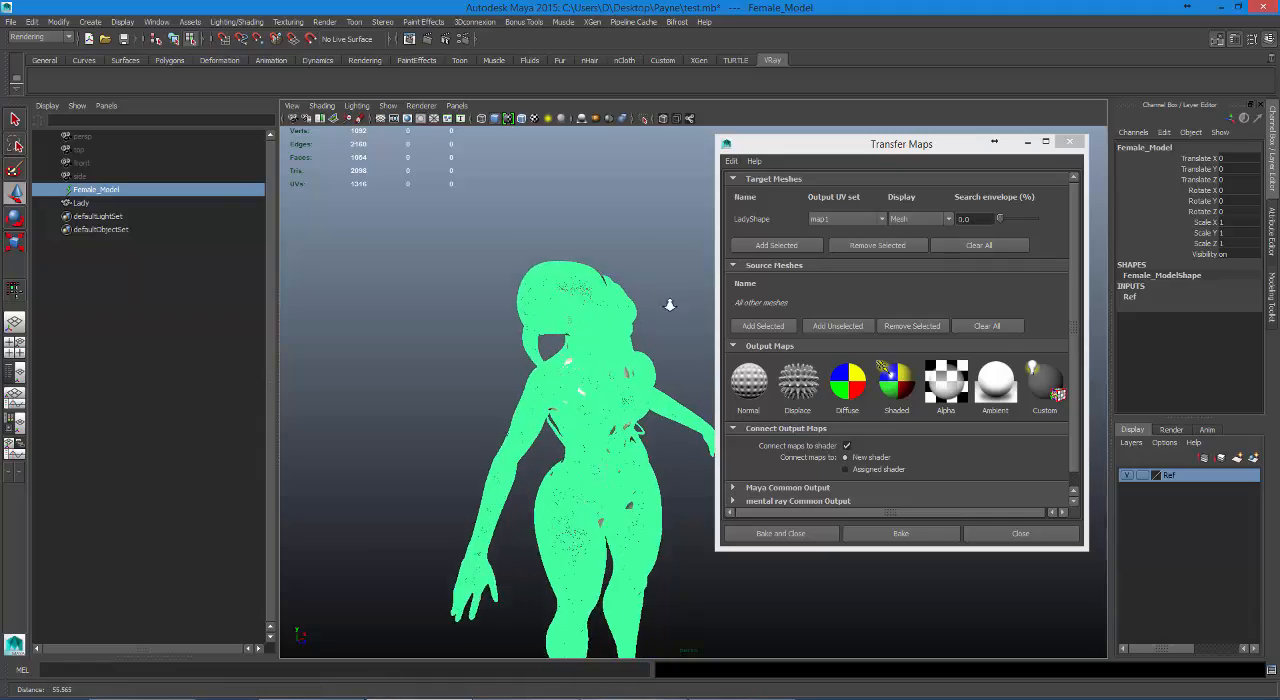
scroll(711, 326, "up", 1)
left_click_drag(602, 324, 640, 290, "alt")
middle_click_drag(640, 290, 648, 459, "alt")
left_click(768, 324)
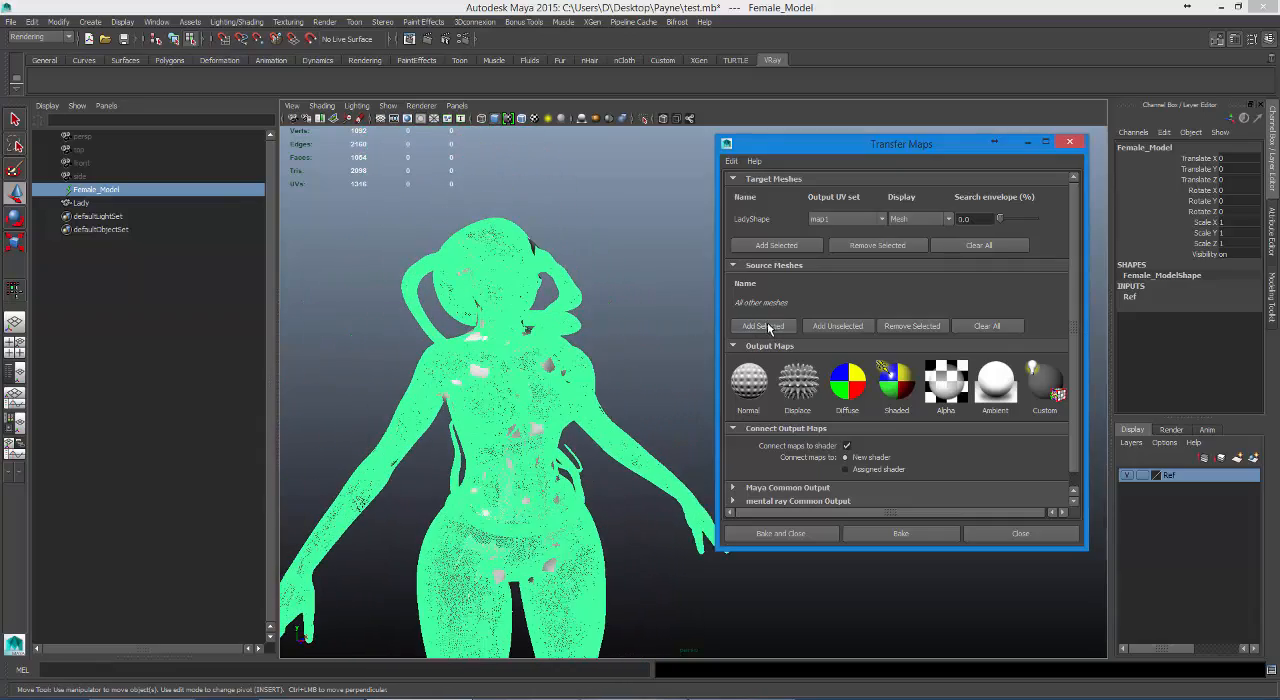
Try to select the high-poly Female_Model directly in the viewport through its head tentacles.
left_click(582, 366)
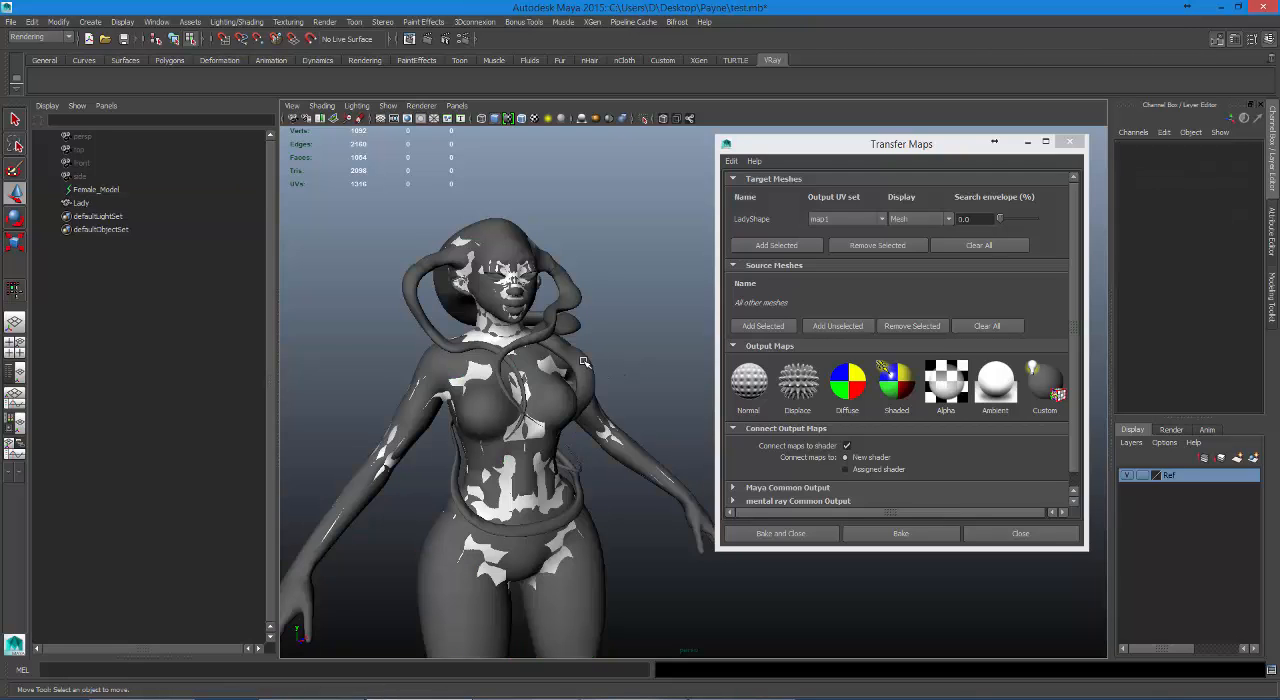
left_click(568, 345)
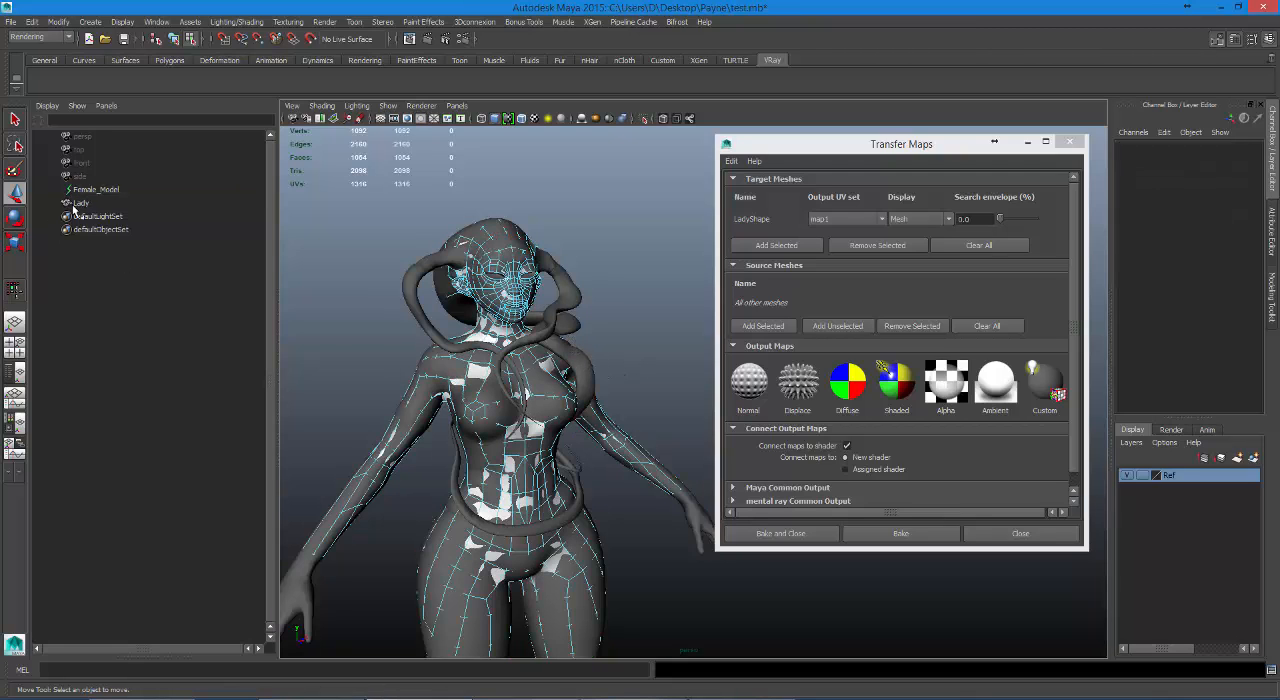
right_click_drag(505, 456, 502, 458)
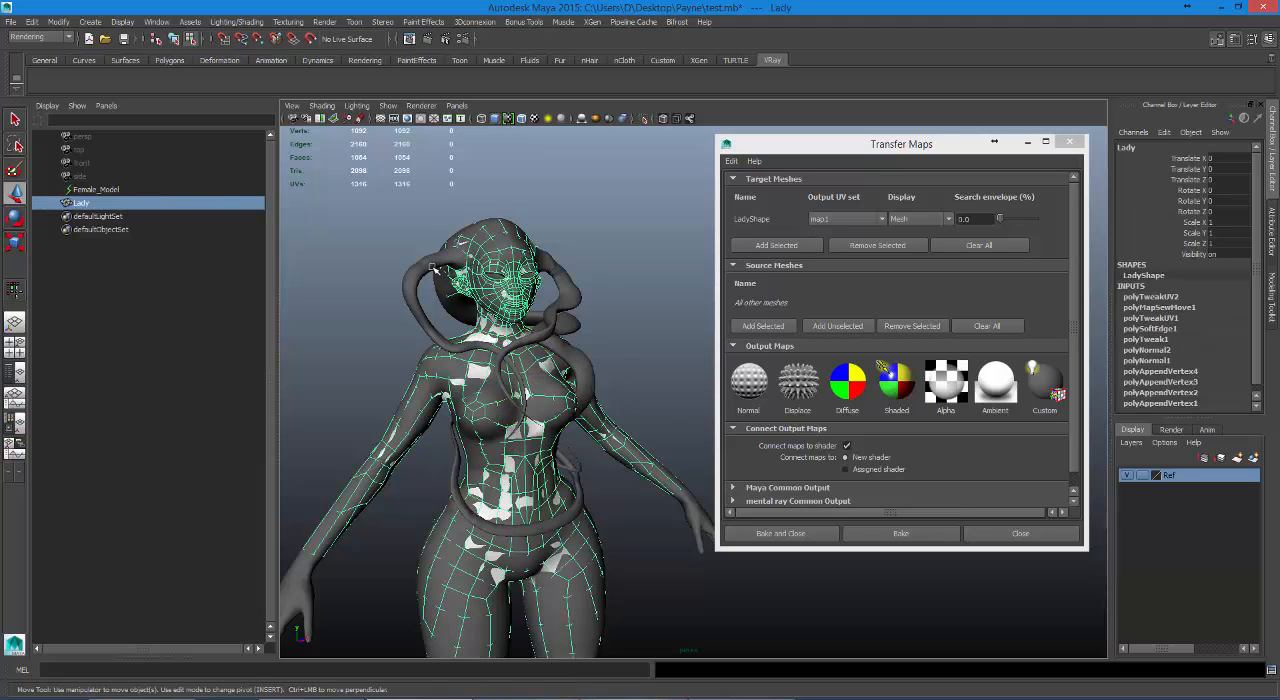
left_click(423, 271)
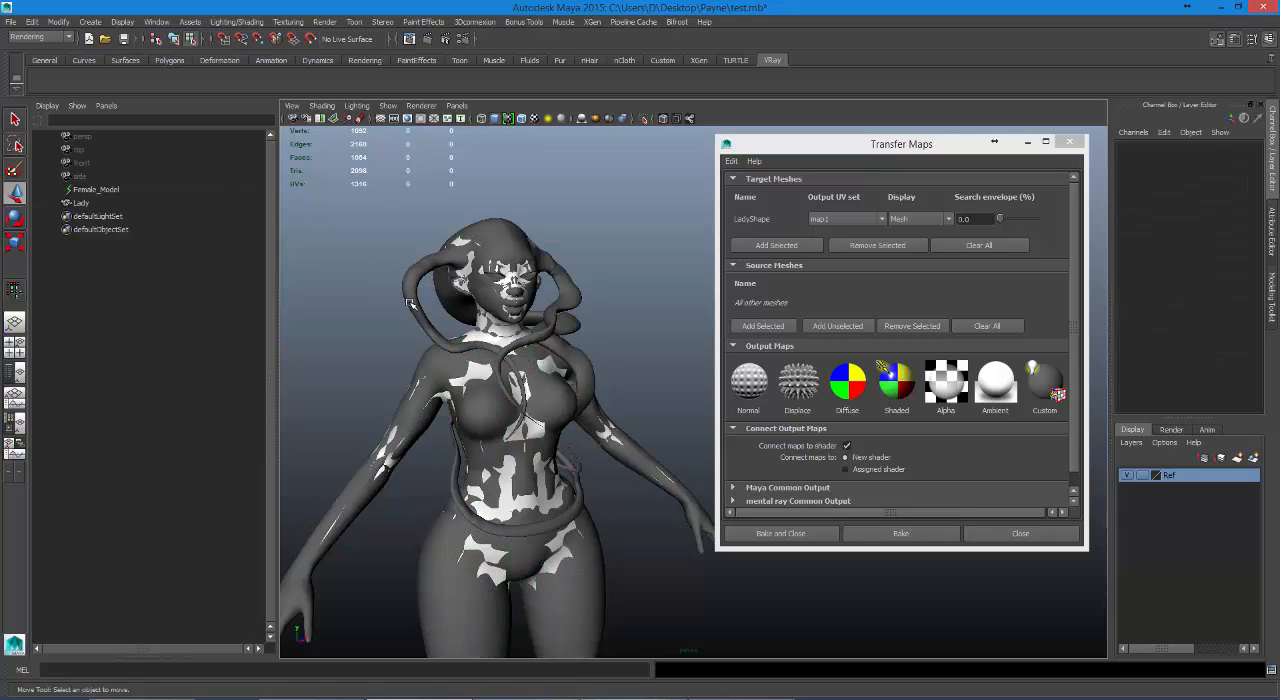
left_click_drag(352, 250, 440, 336)
right_click_drag(418, 304, 410, 324)
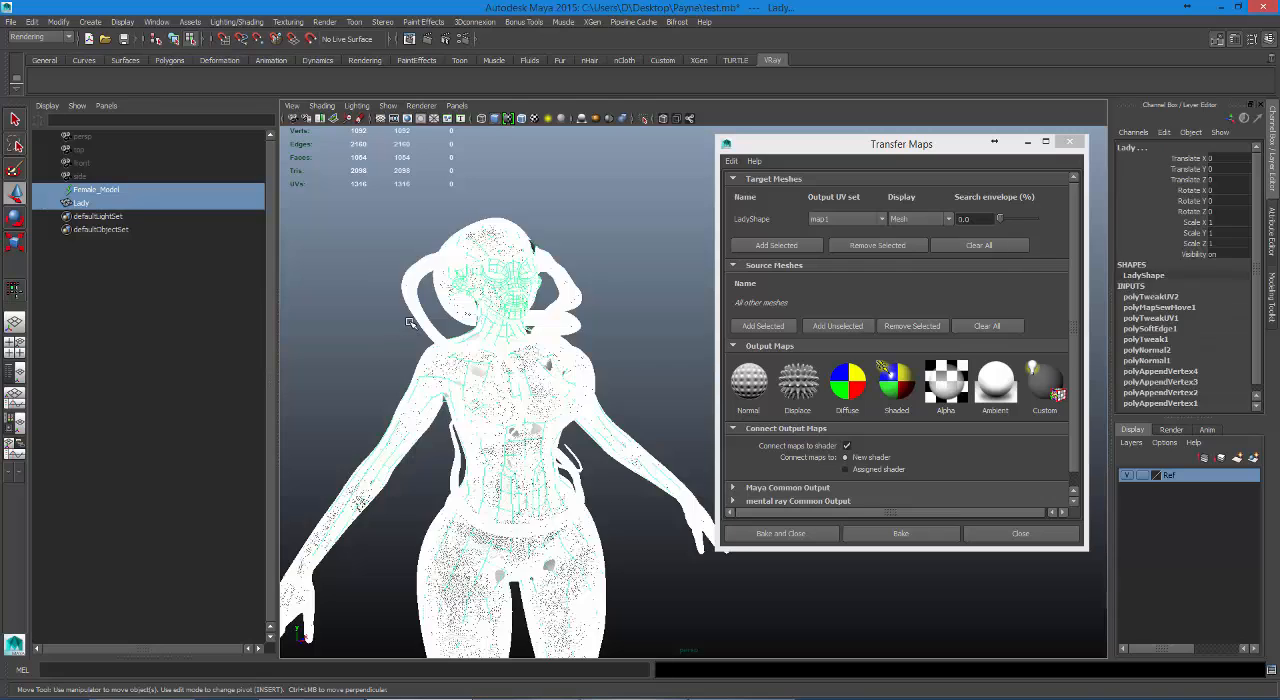
left_click(413, 304)
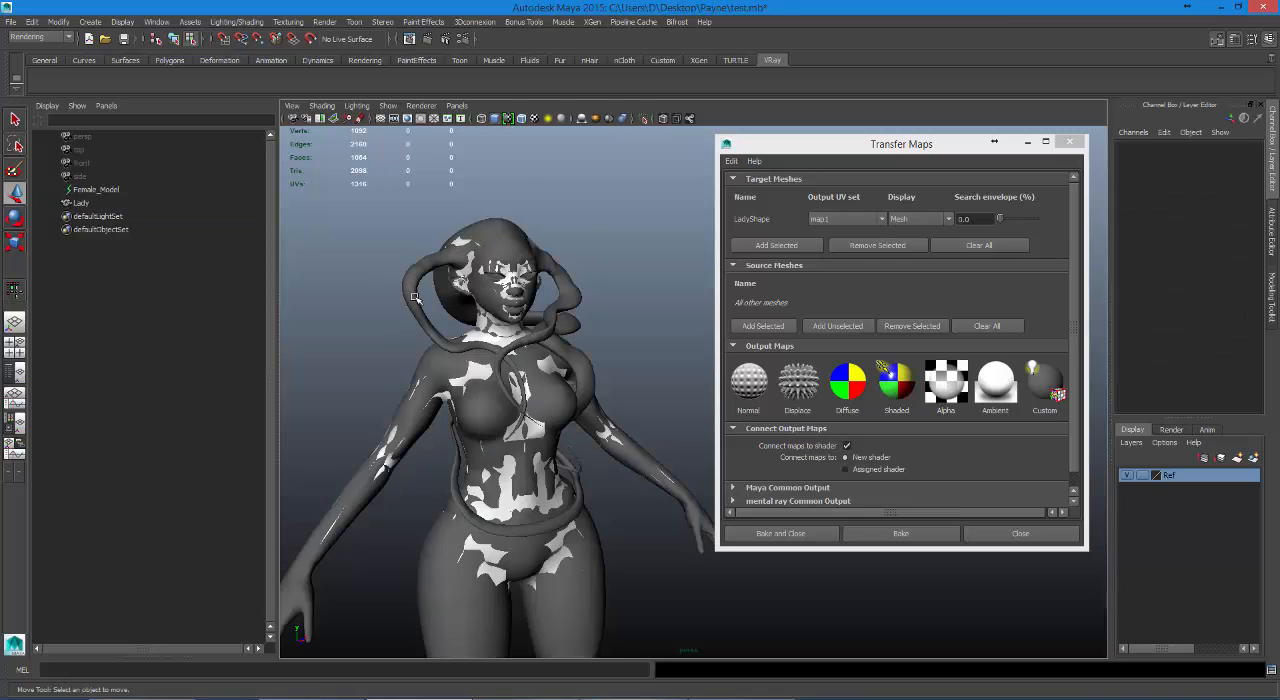
Switch from component to object selection mode and select Female_Model in the viewport.
left_click_drag(415, 305, 393, 374, "alt")
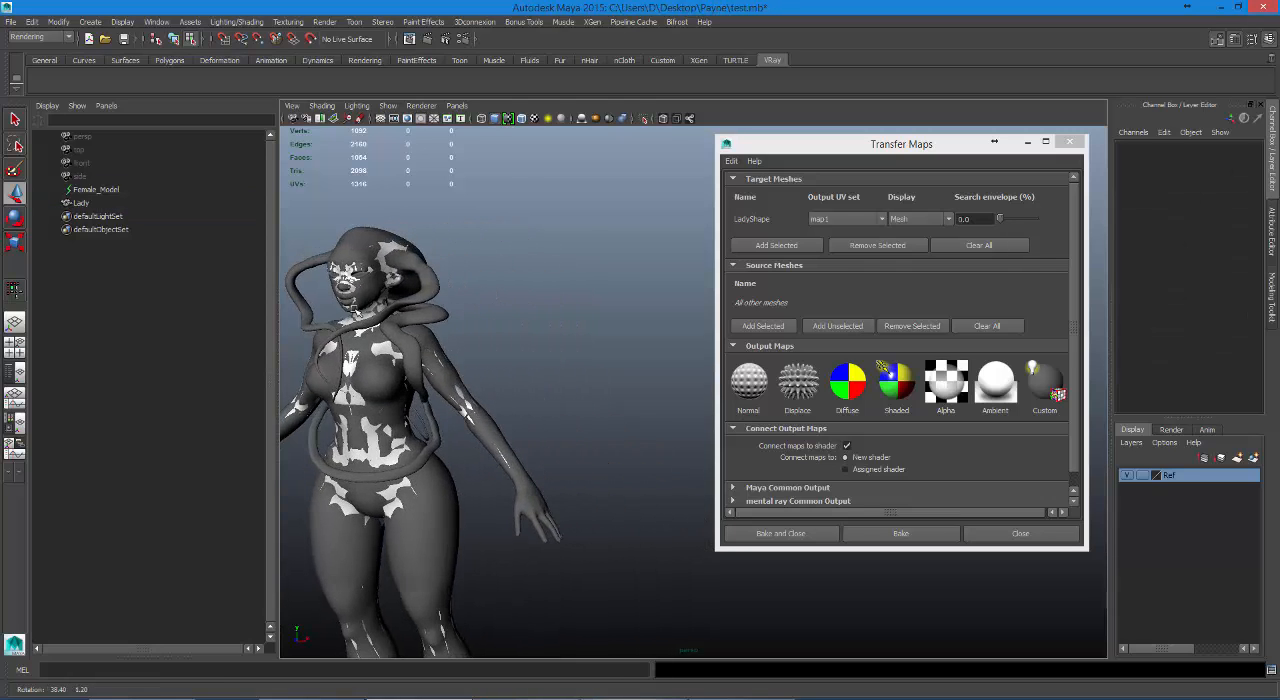
left_click_drag(353, 309, 351, 314, "alt")
left_click(351, 314)
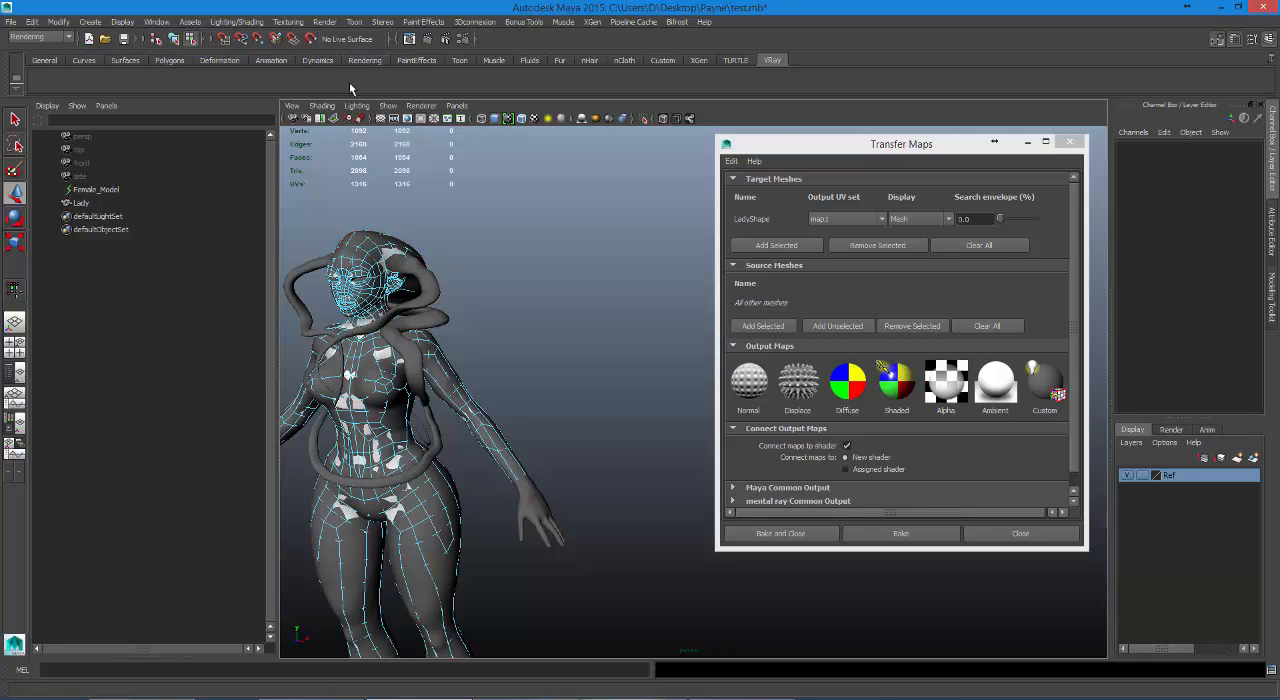
key("F8")
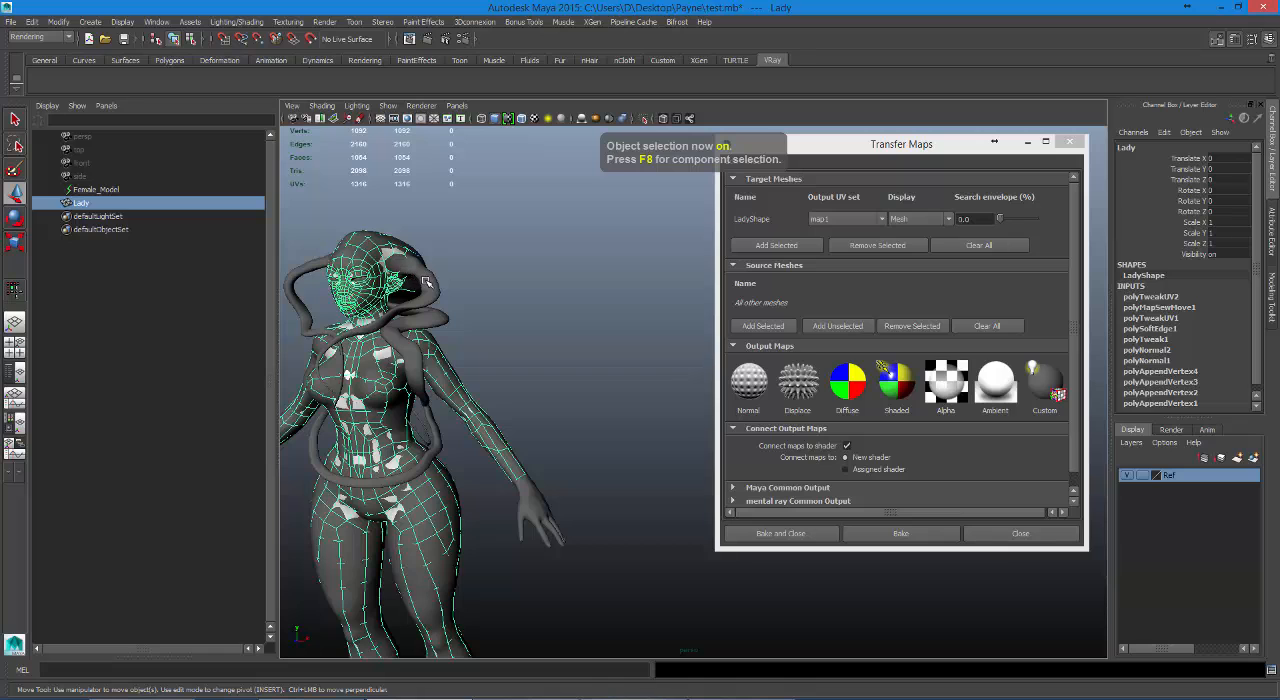
left_click(428, 283)
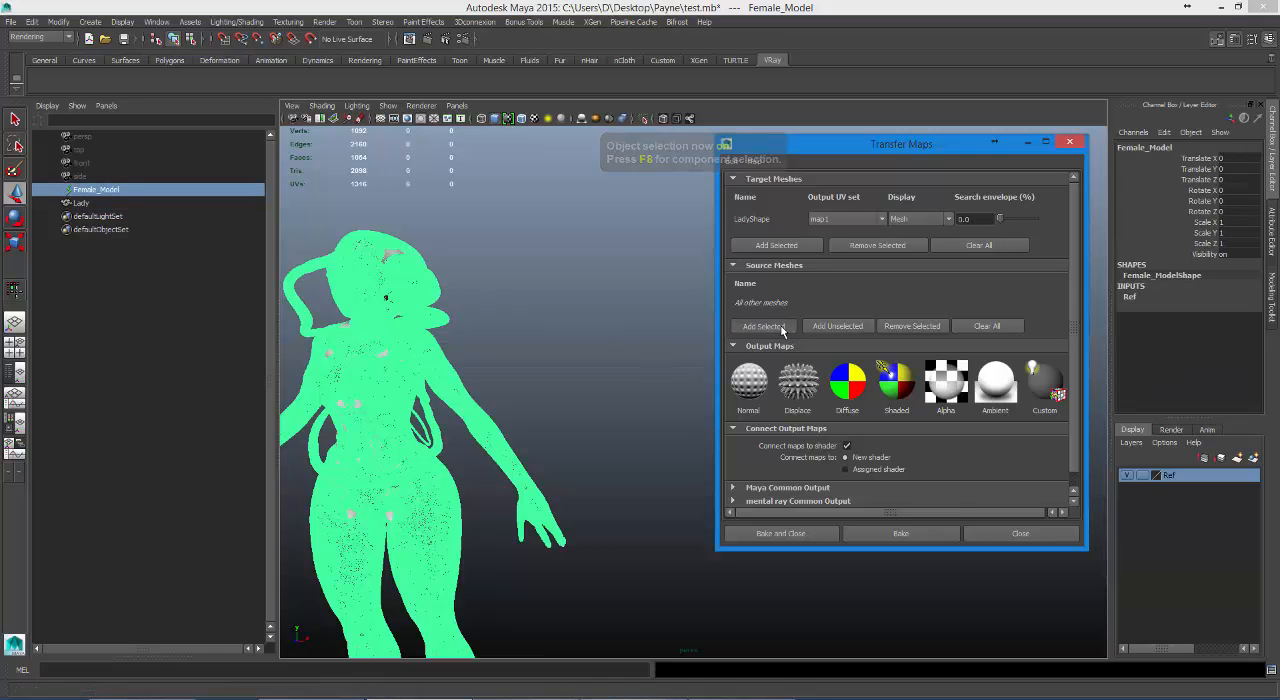
Examine the selected Female_Model's head and shoulders up close and look through the GPU Cache commands.
right_click_drag(592, 327, 629, 334, "alt")
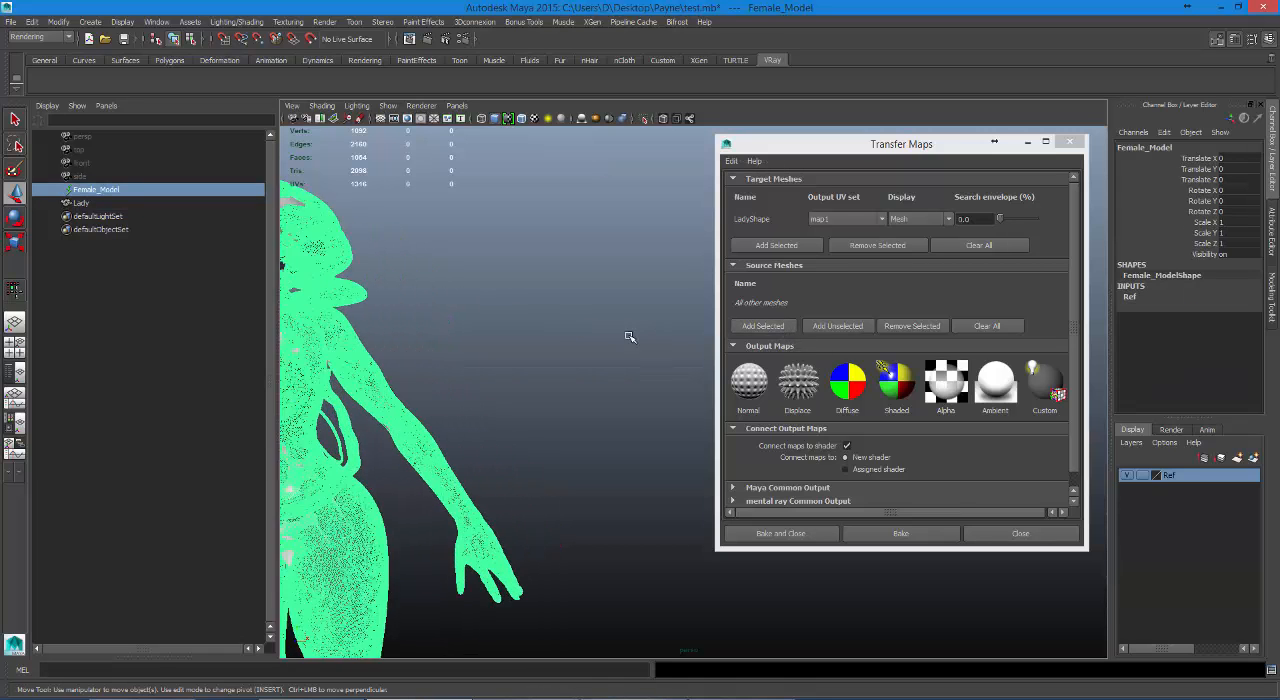
middle_click_drag(360, 292, 652, 317, "alt")
right_click_drag(652, 317, 620, 309, "alt")
middle_click_drag(650, 312, 609, 308, "alt")
right_click_drag(609, 308, 700, 334, "alt")
middle_click_drag(541, 243, 591, 309, "alt")
left_click_drag(606, 317, 613, 310, "alt")
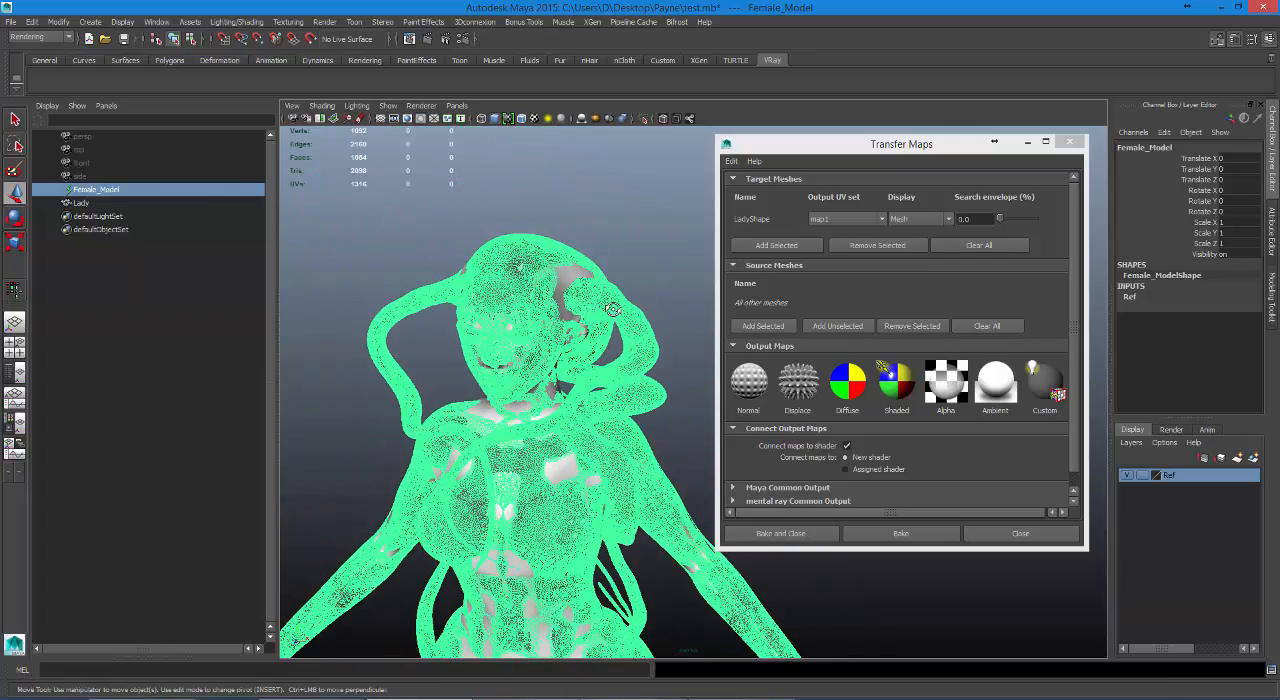
left_click(627, 24)
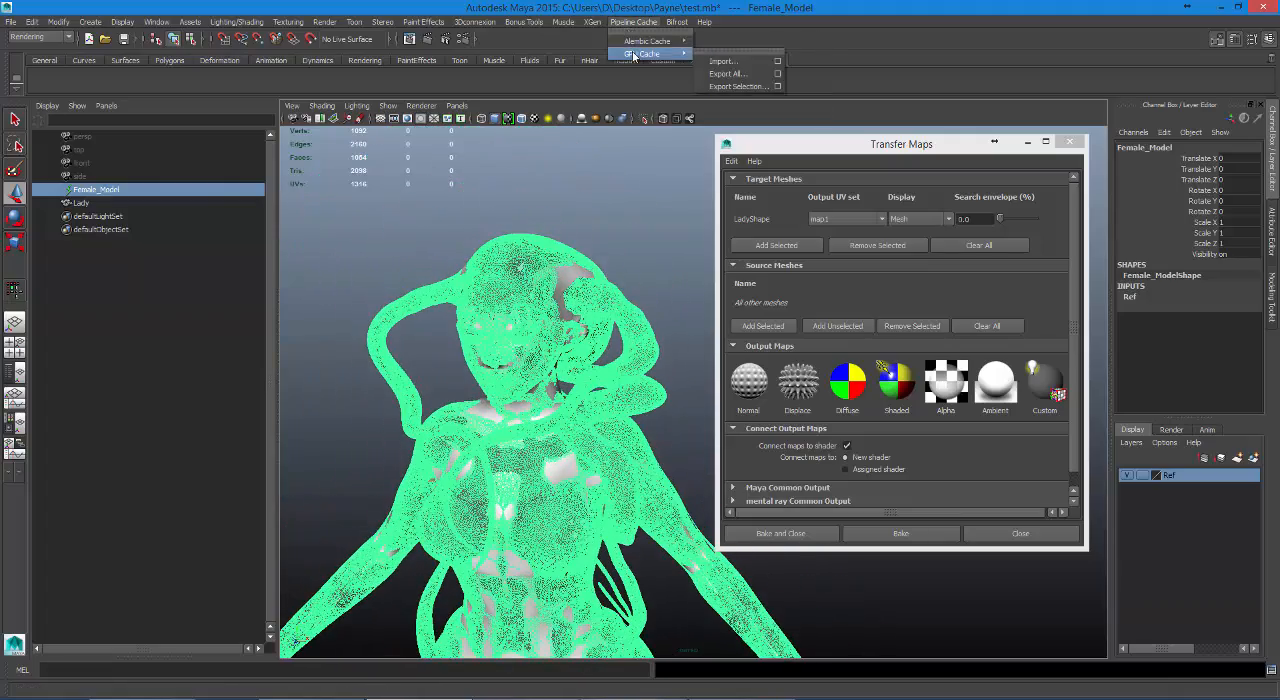
left_click(680, 269)
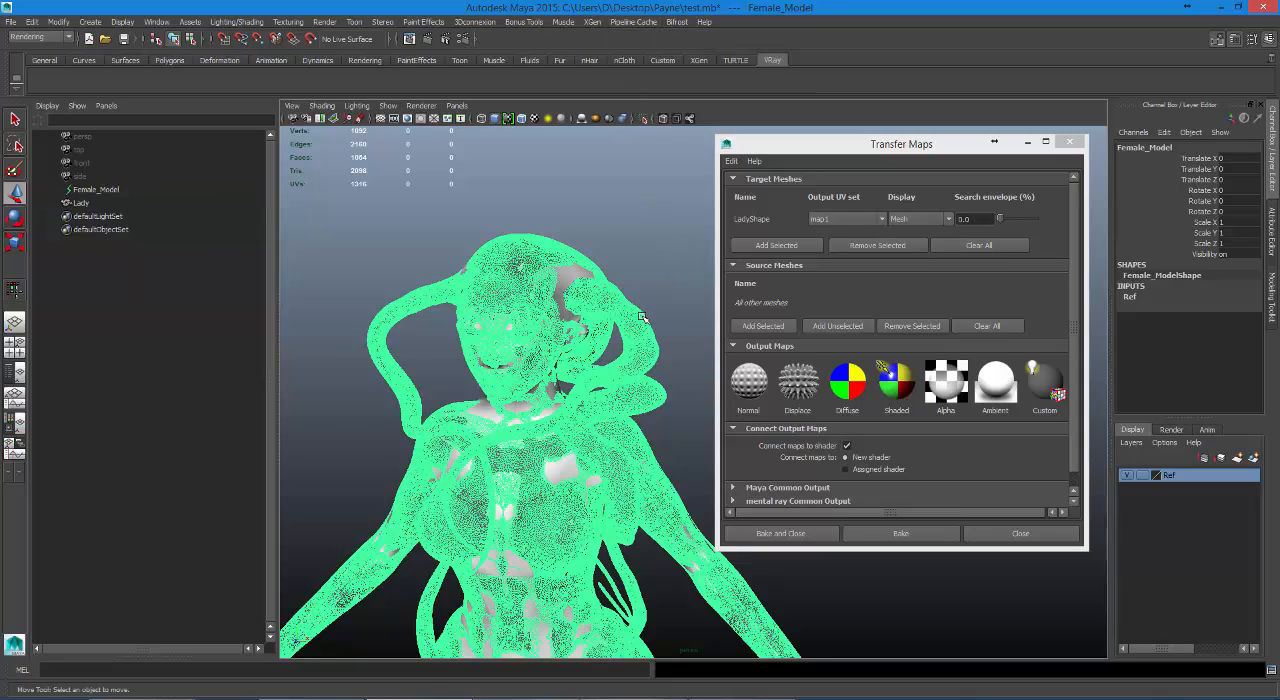
Select the cached Female_Model reference and delete it from the scene.
left_click(640, 318)
left_click(628, 320)
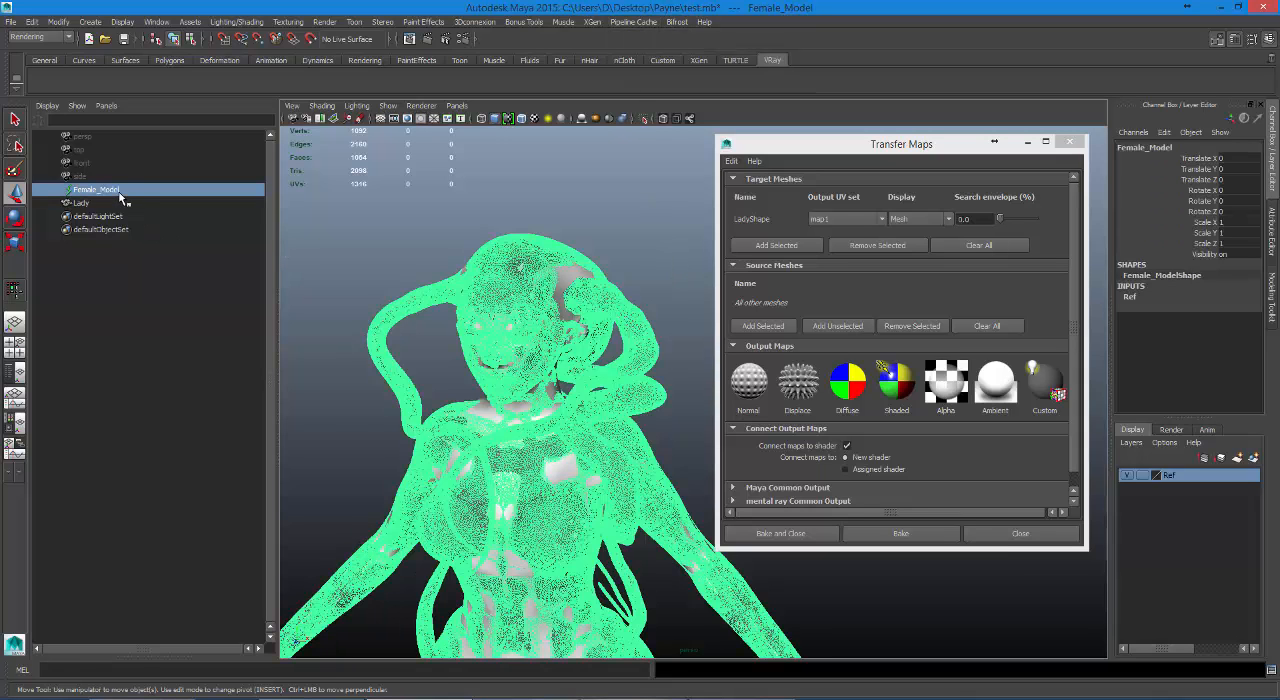
key("Delete")
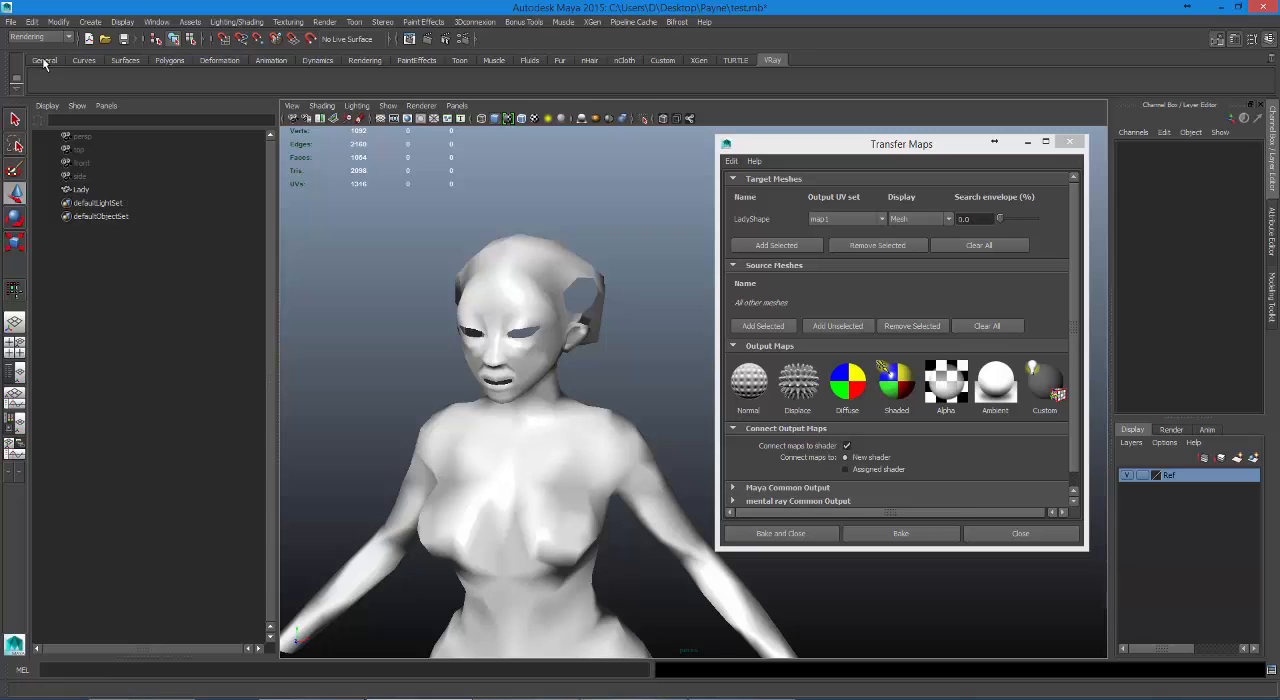
Import Female_Model.abc from the Payne folder into the scene with the default import options.
left_click(7, 23)
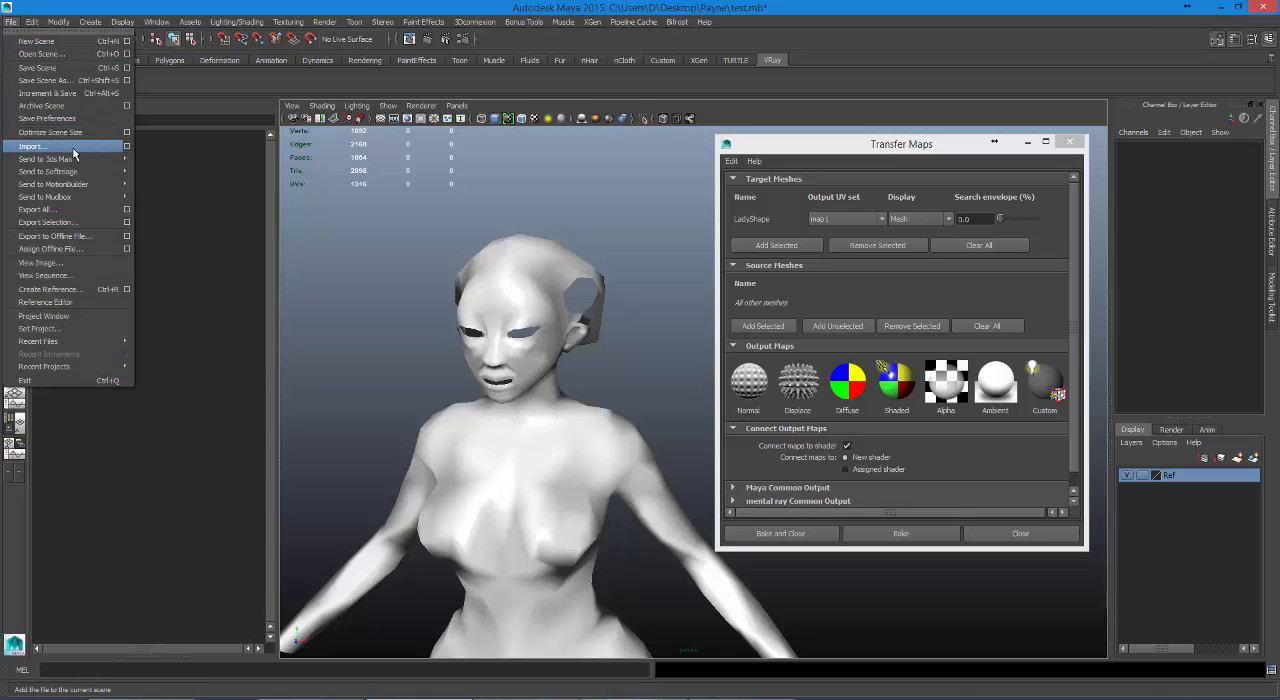
left_click(32, 146)
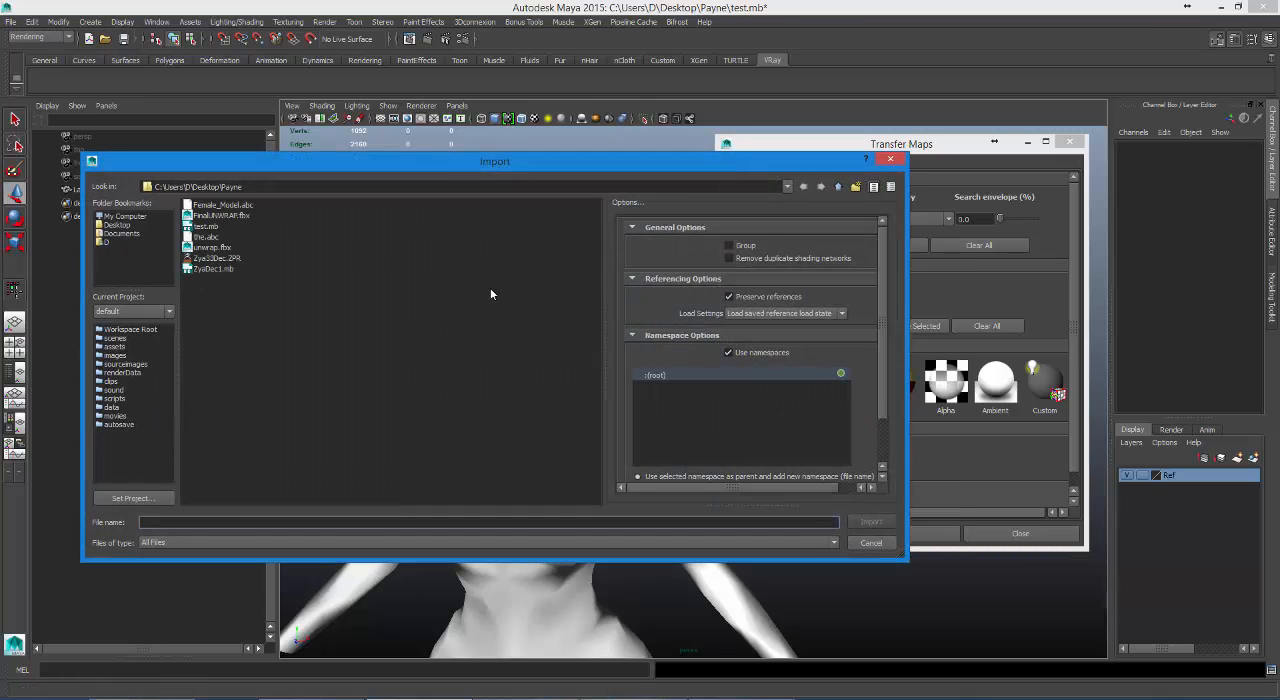
left_click(224, 205)
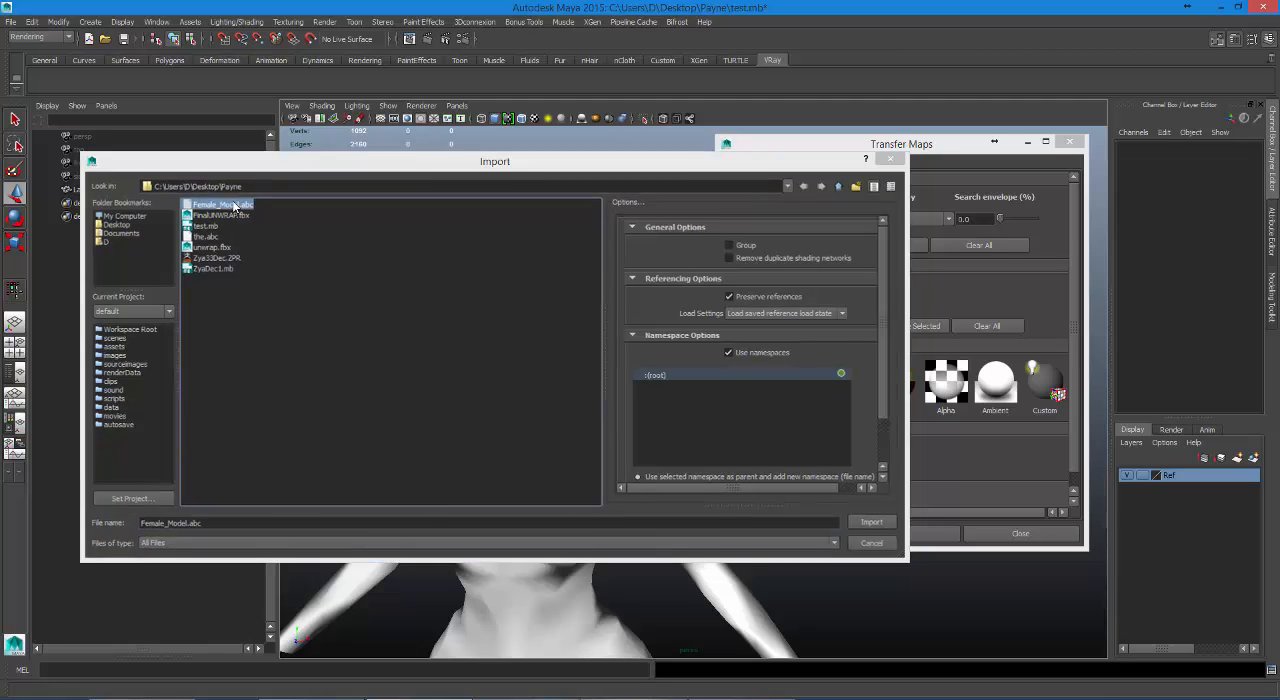
double_click(233, 206)
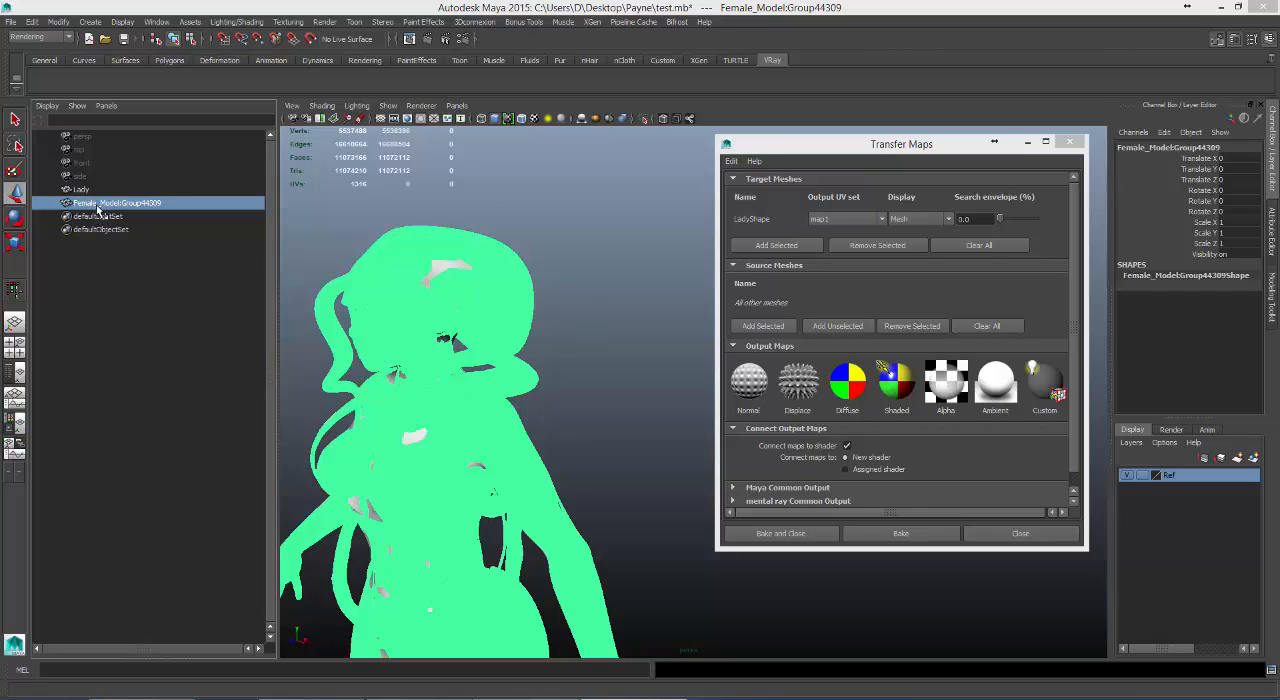
Add the imported Female_Model:Group44309 mesh to the source meshes in Transfer Maps.
left_click(779, 328)
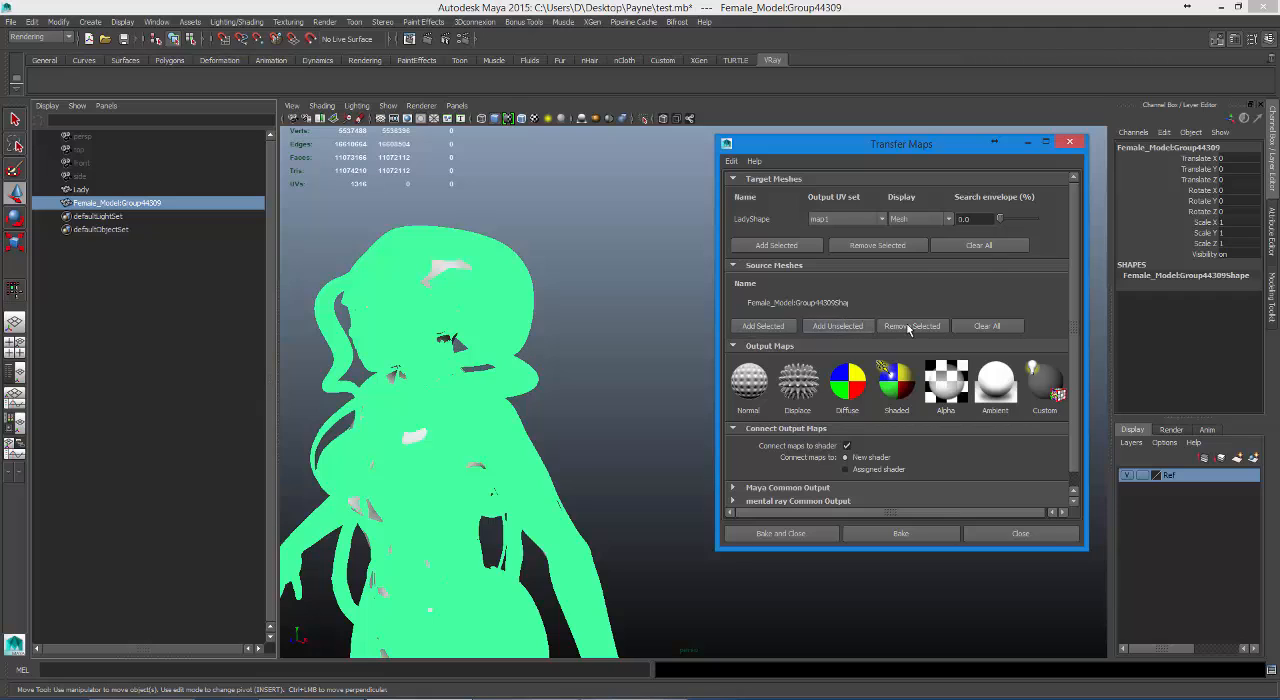
scroll(1086, 364, "down", 1)
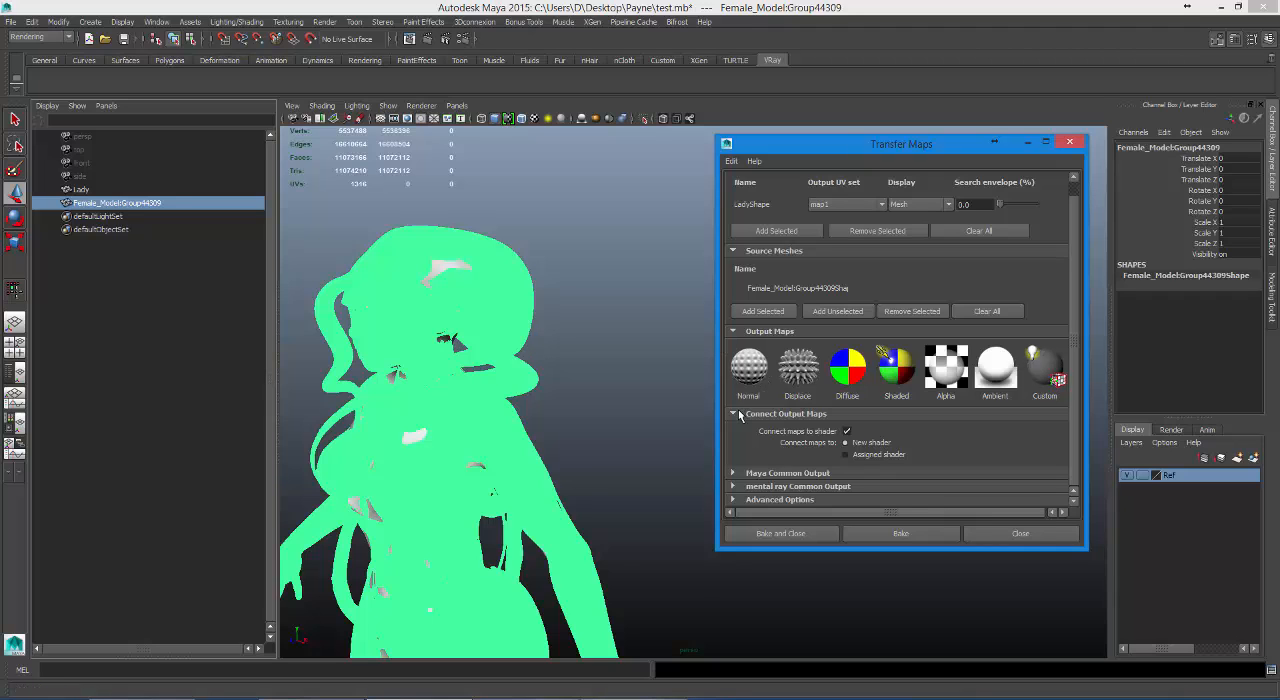
Add a Normal output map and set its file to Female_Normals in Targa format in the Desktop's Payne folder.
left_click(748, 370)
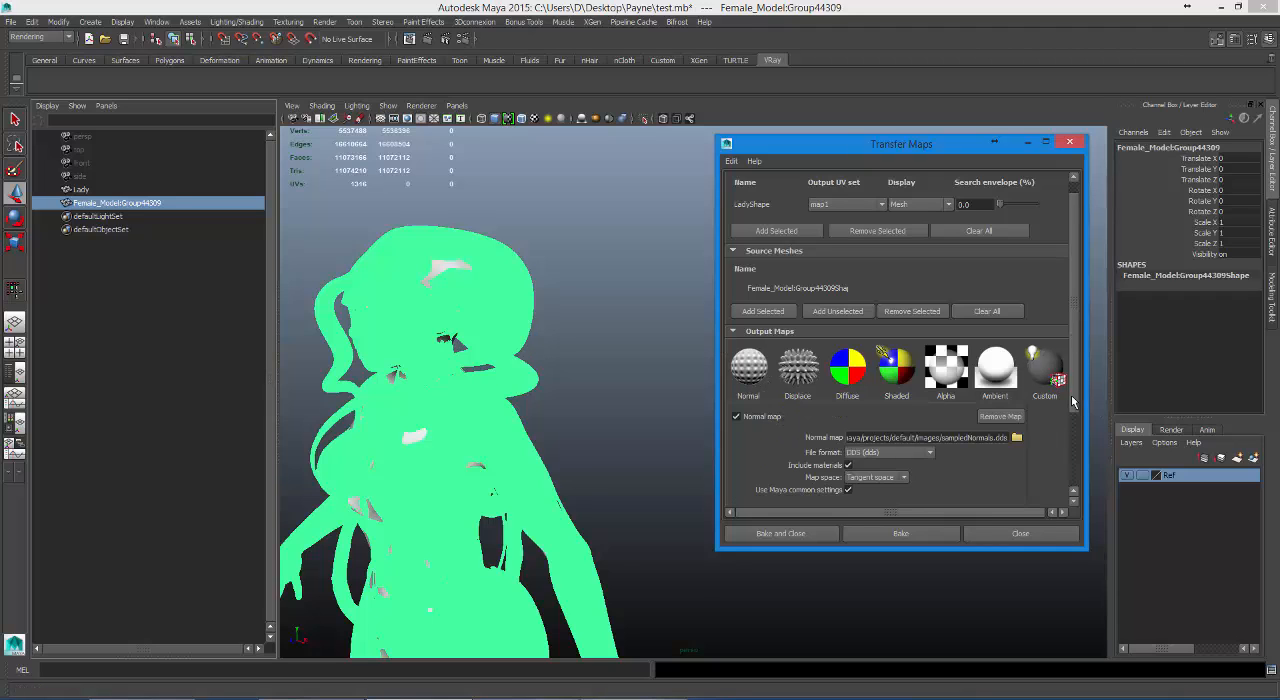
scroll(1073, 410, "down", 3)
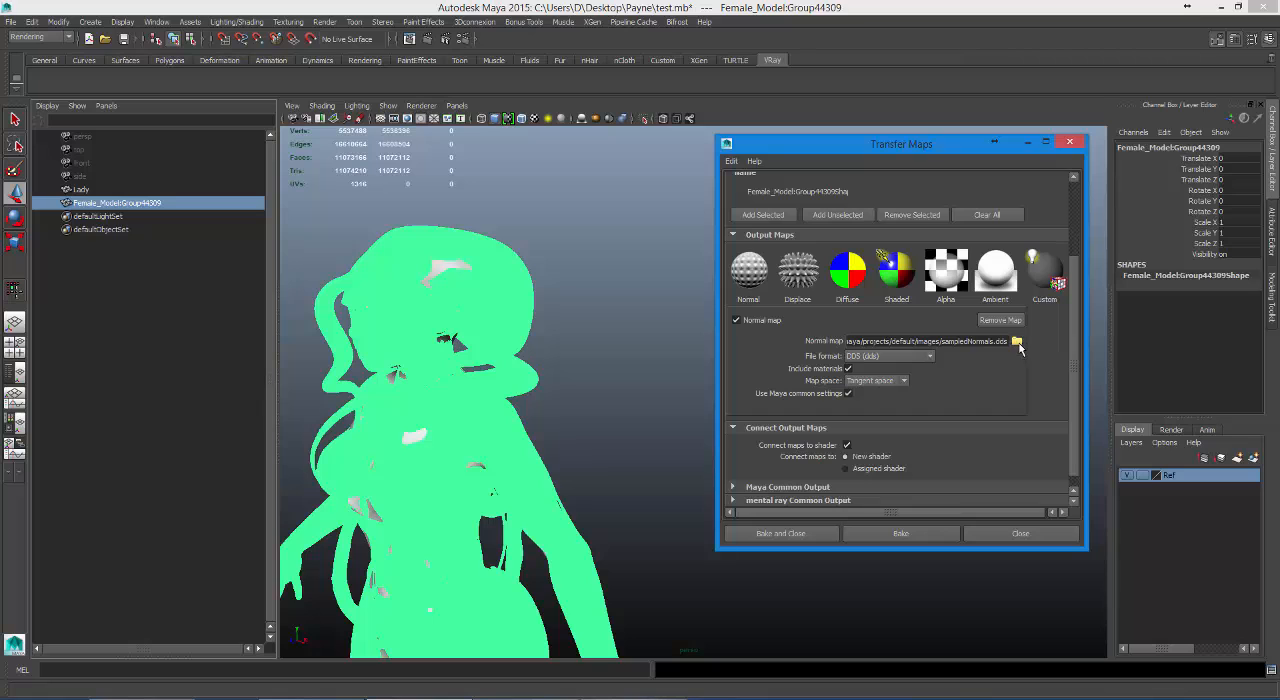
left_click(1016, 342)
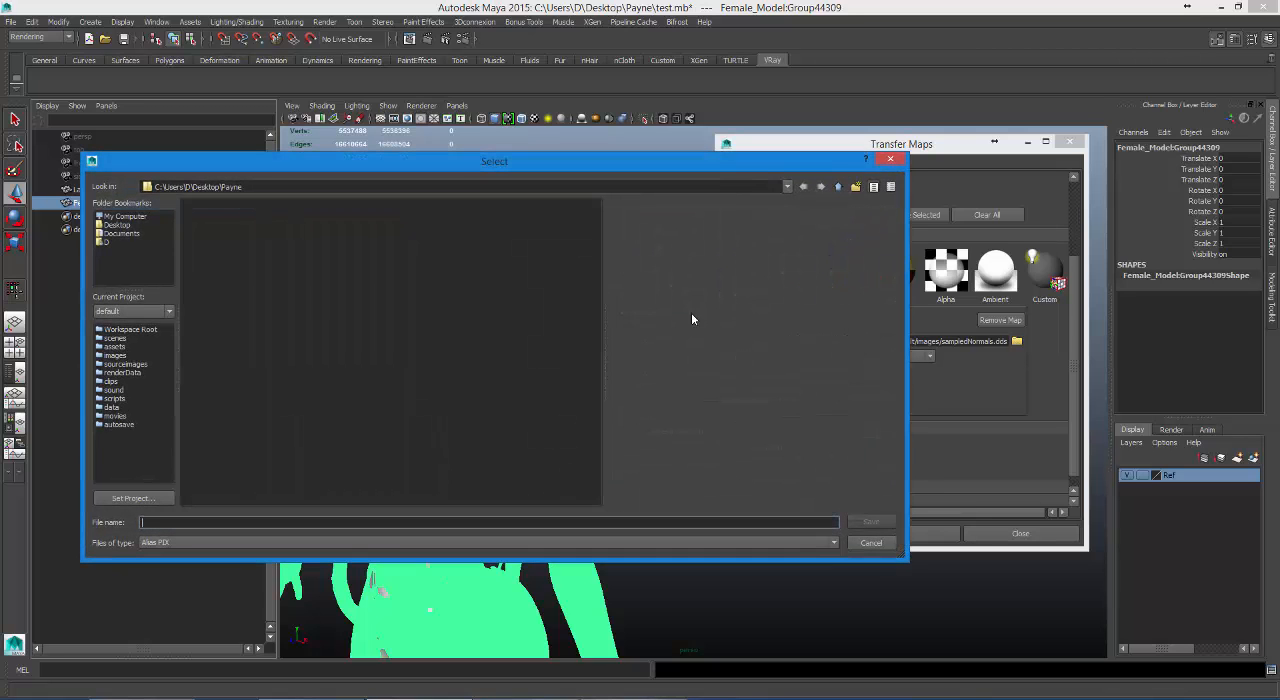
left_click(116, 225)
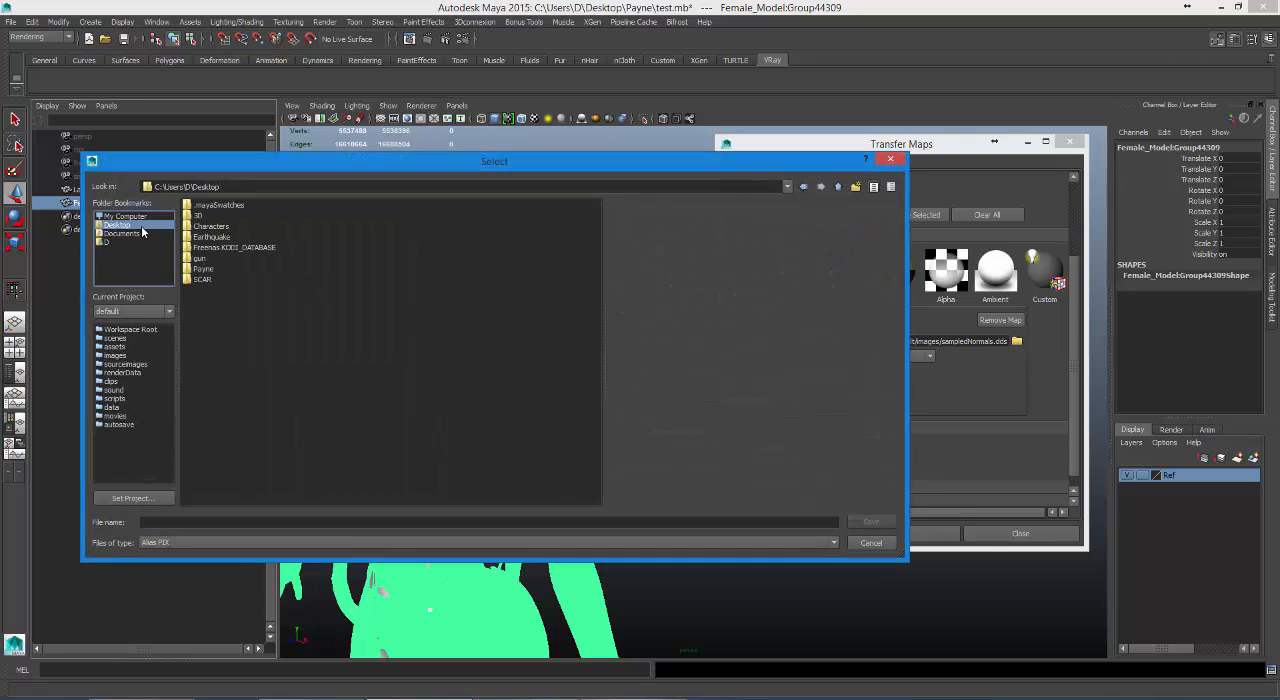
double_click(200, 268)
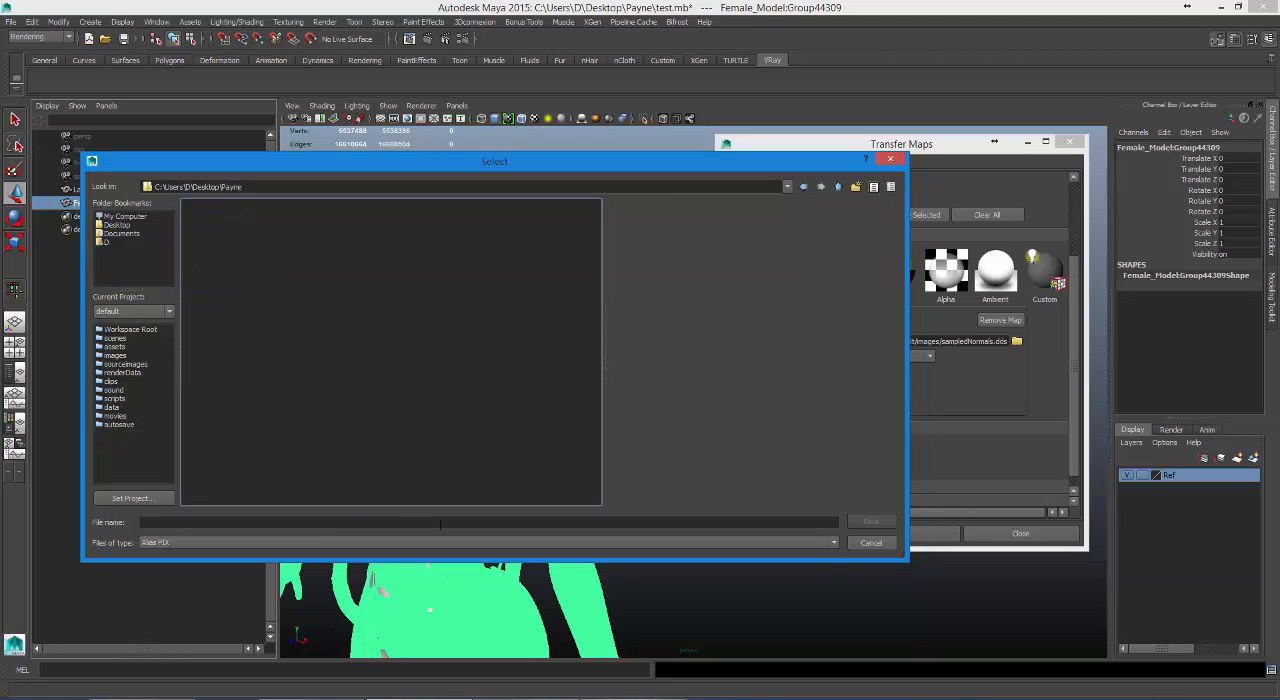
left_click(448, 543)
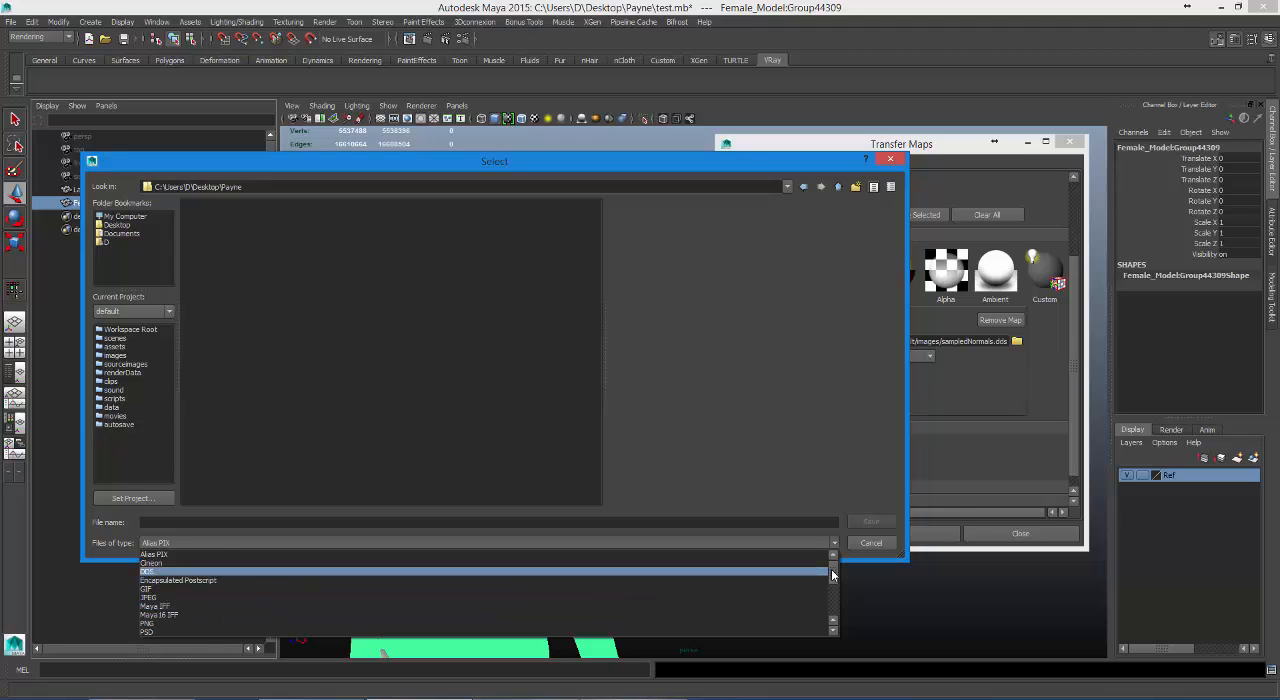
left_click_drag(834, 574, 842, 603)
left_click(345, 597)
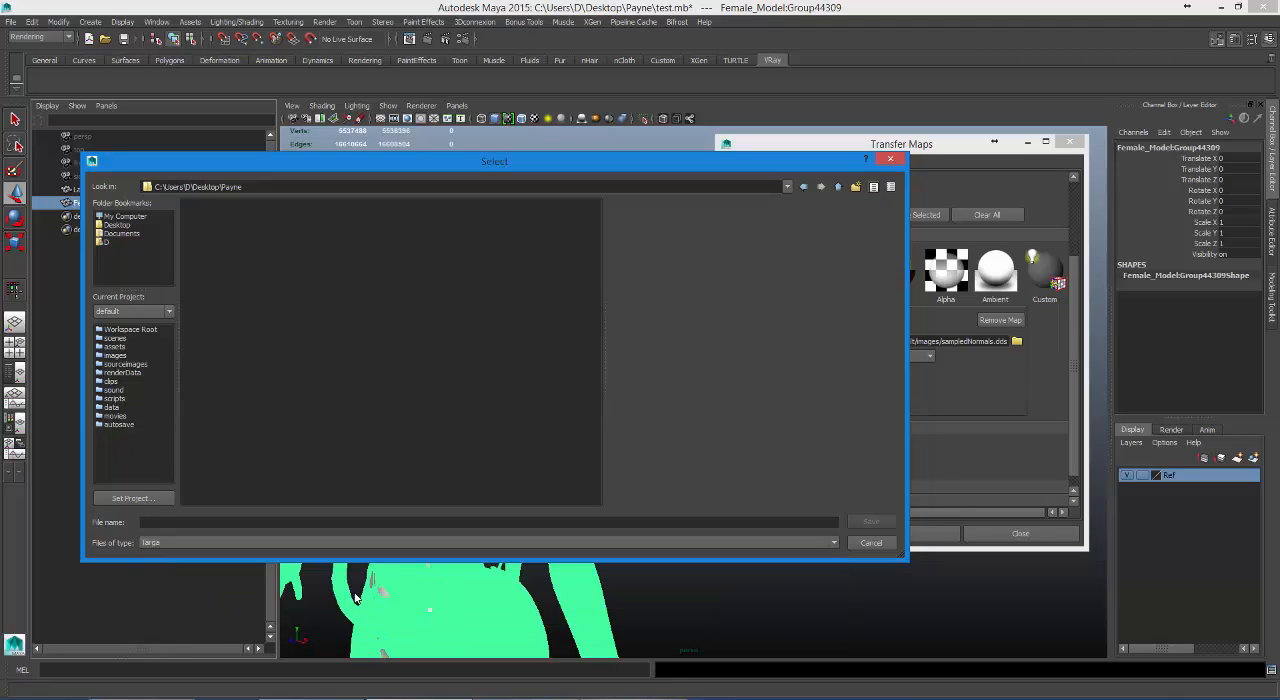
left_click(533, 523)
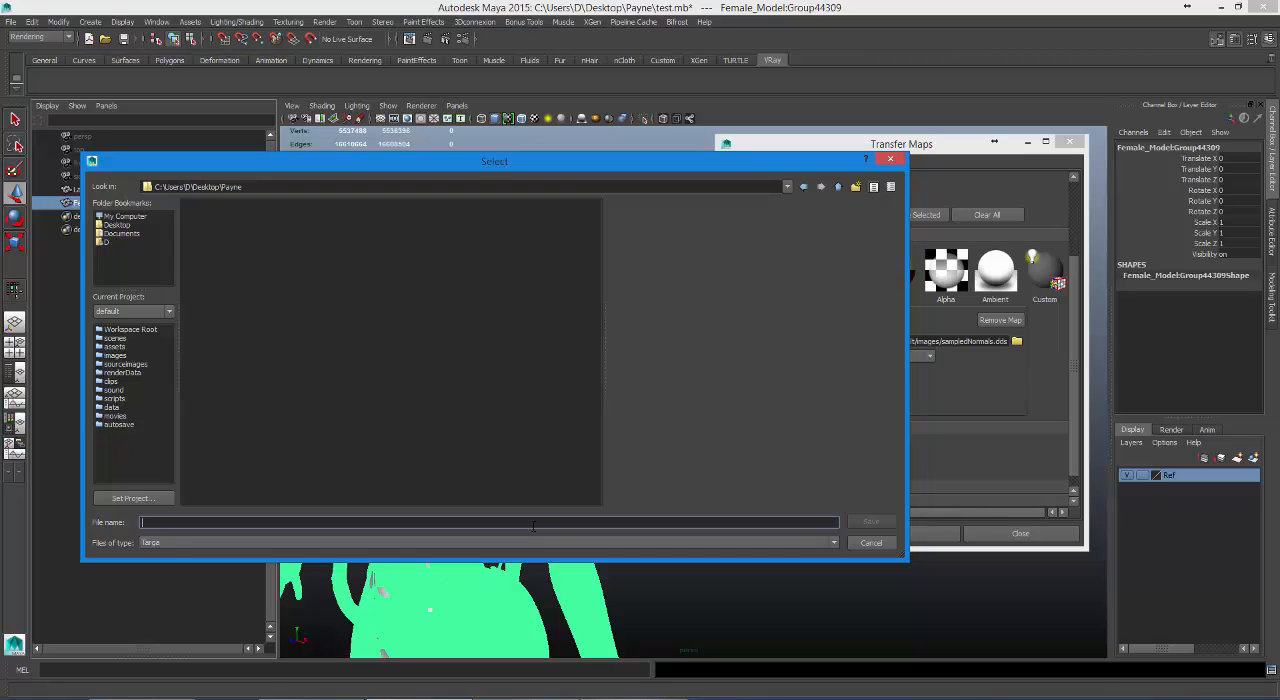
type("Female_Normals")
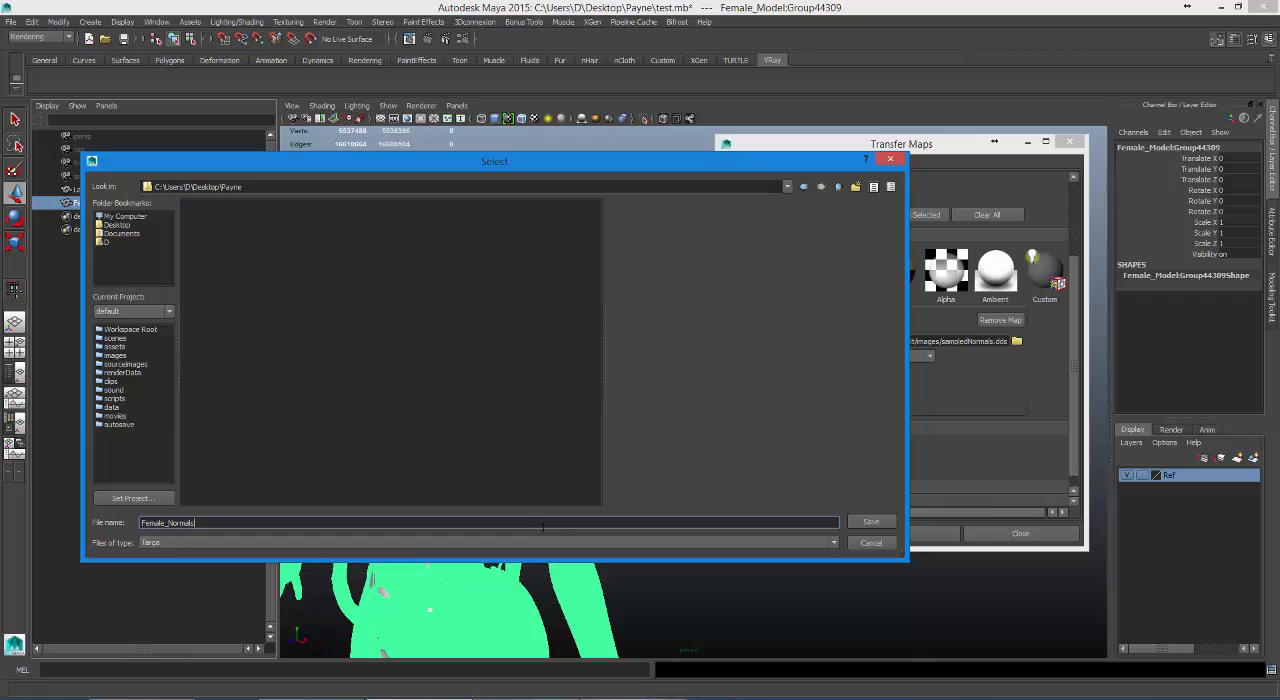
left_click(871, 521)
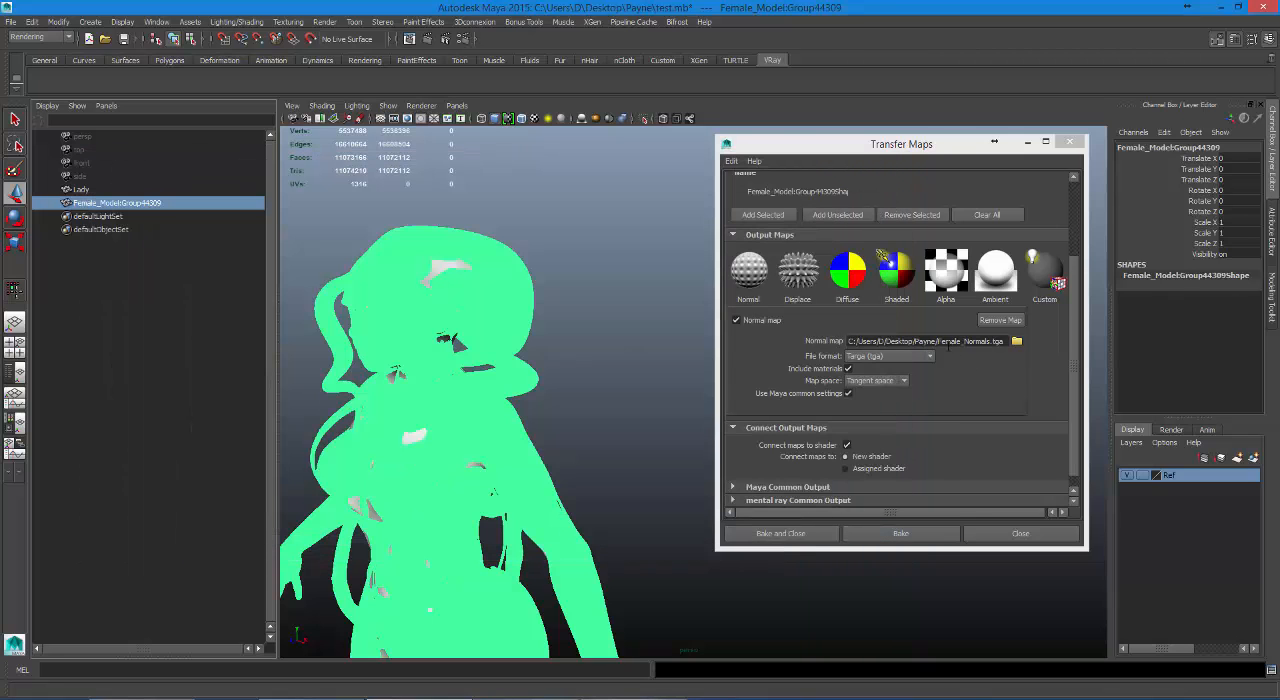
Set the mental ray output map size to 2048 by 2048 and expand the Advanced Options.
left_click(1075, 418)
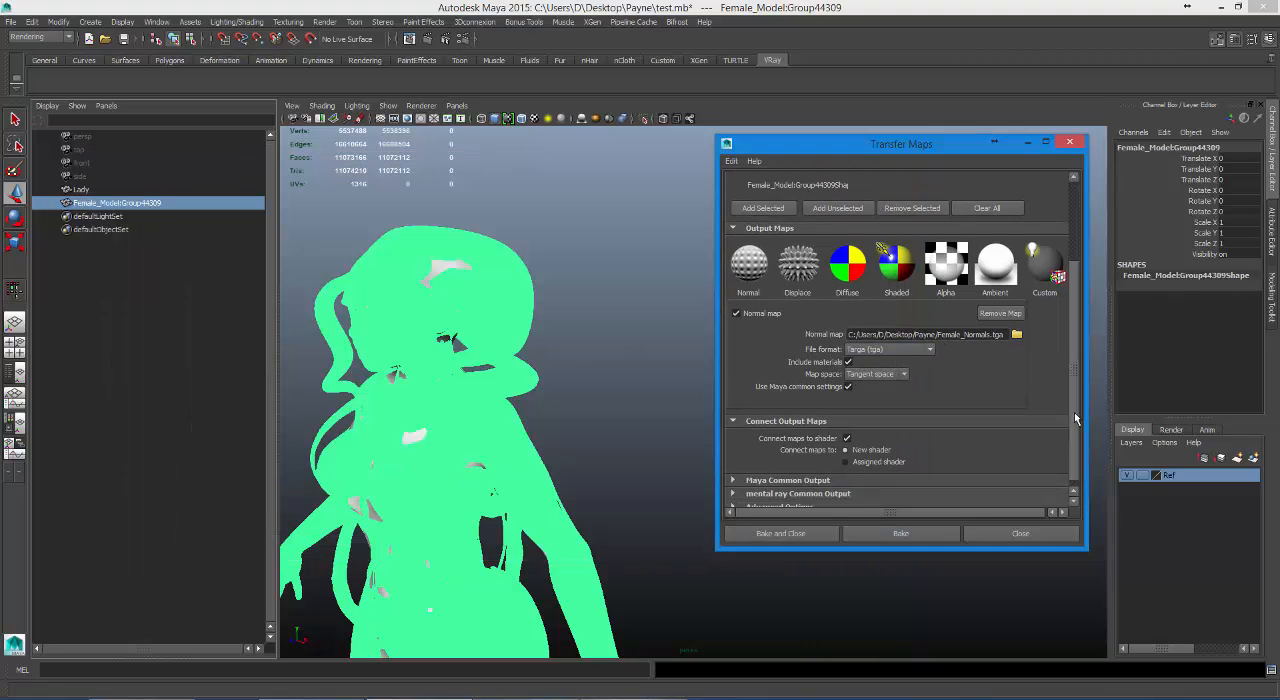
left_click(1075, 418)
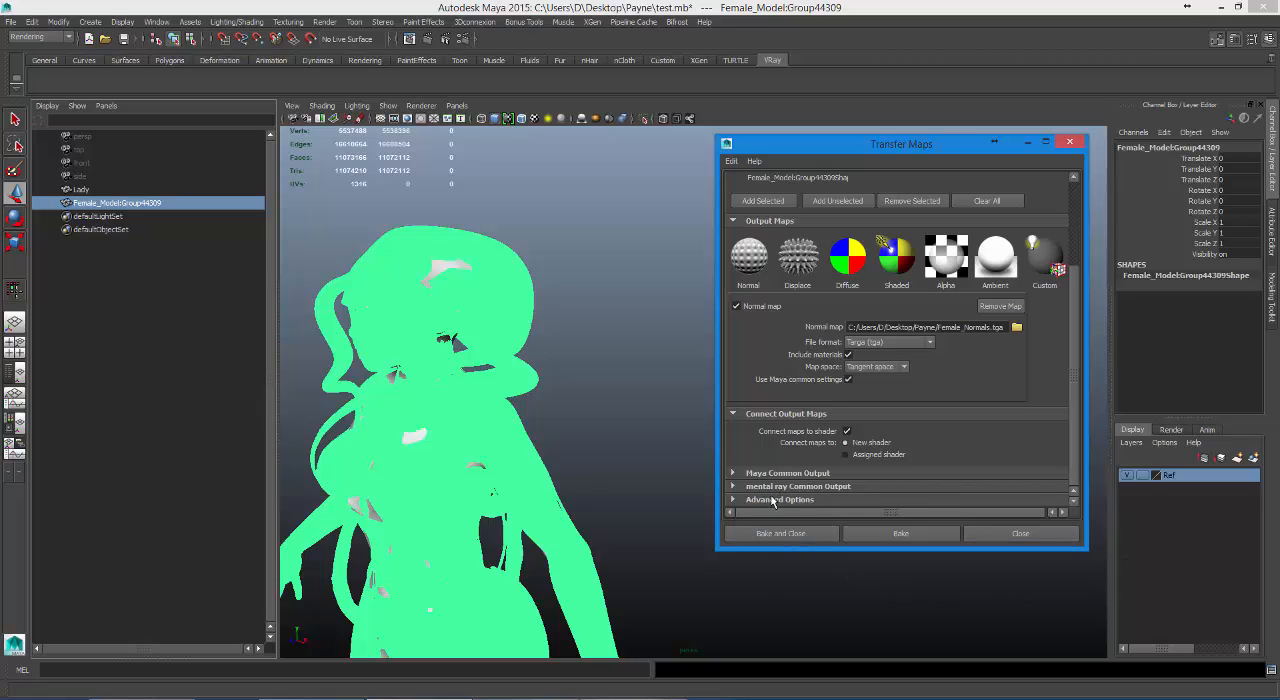
left_click(733, 487)
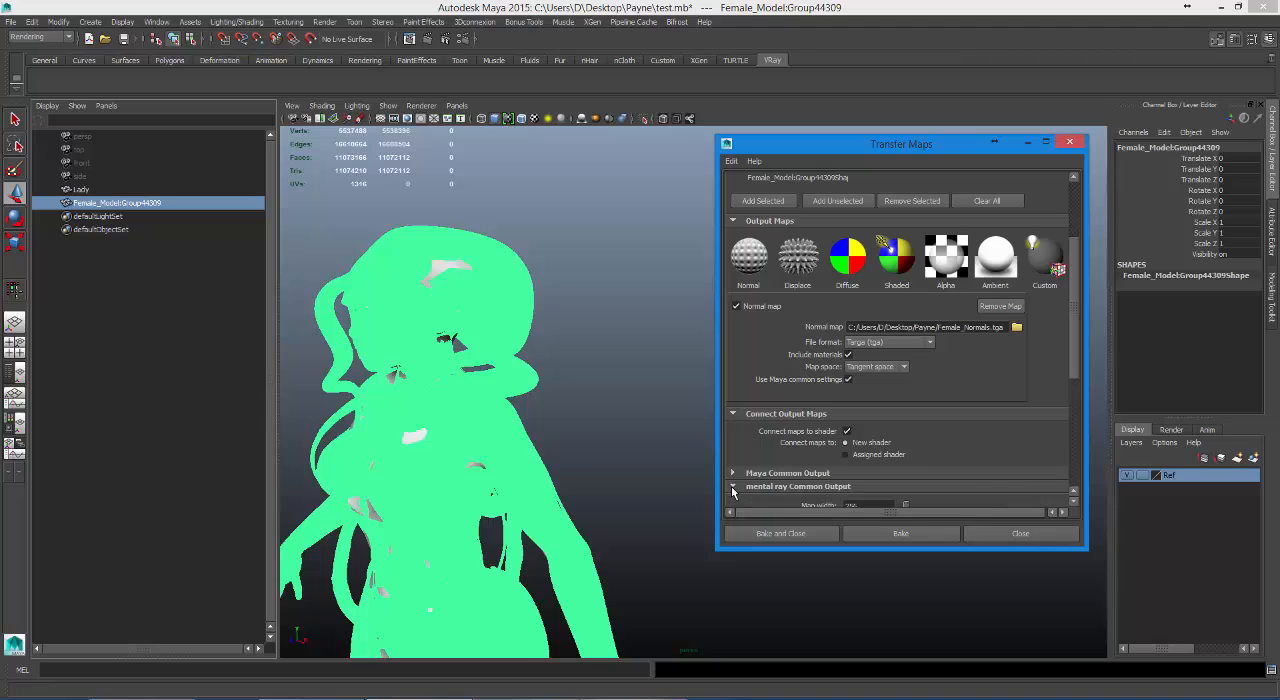
scroll(1064, 354, "down", 5)
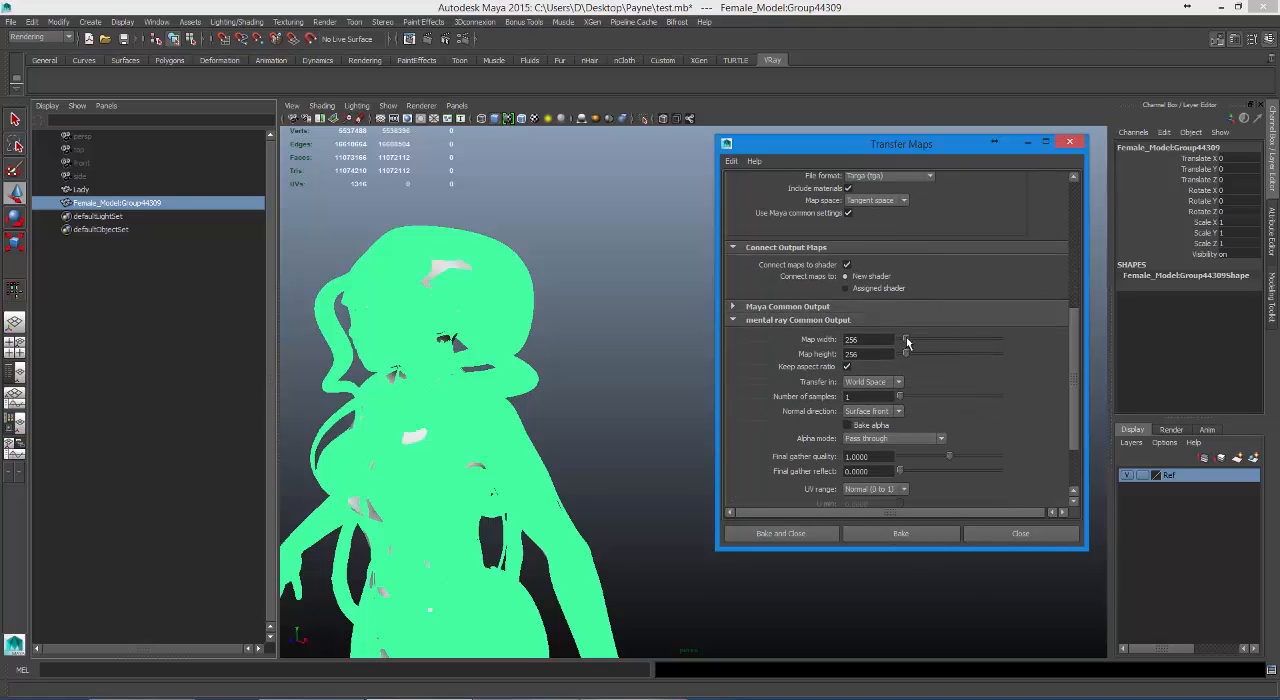
double_click(858, 339)
type("2048")
key("Return")
scroll(1072, 436, "down", 3)
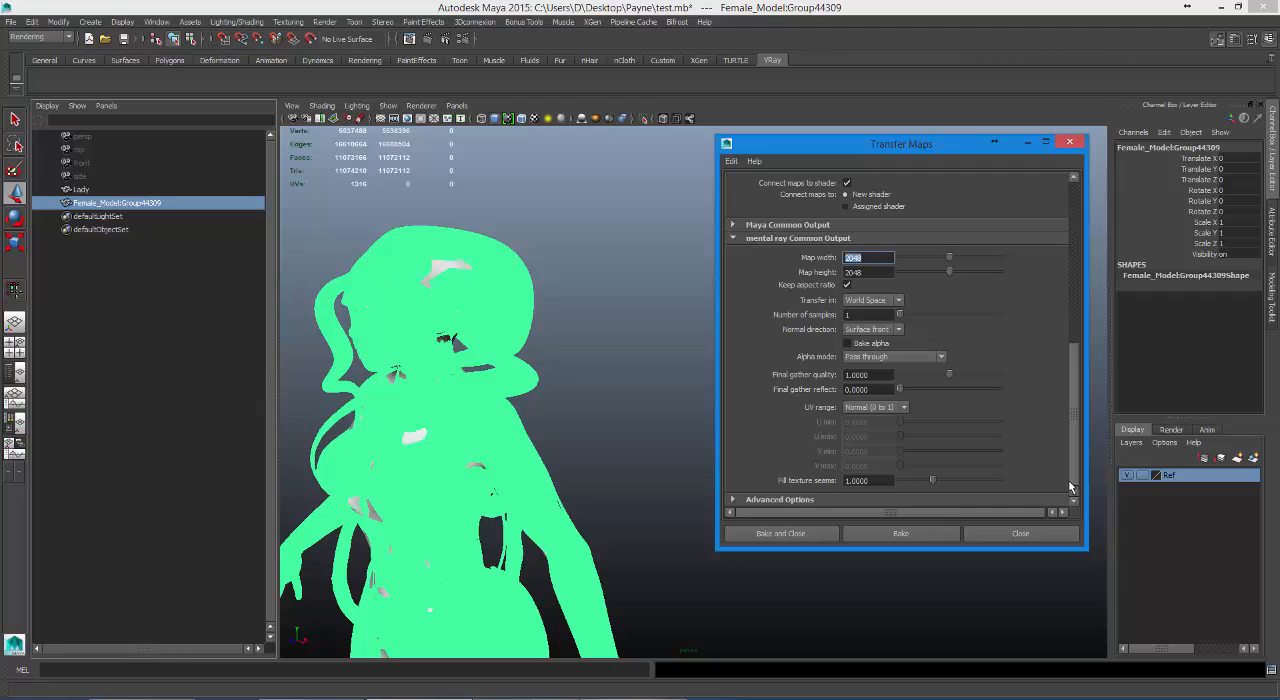
left_click_drag(1076, 432, 1072, 486)
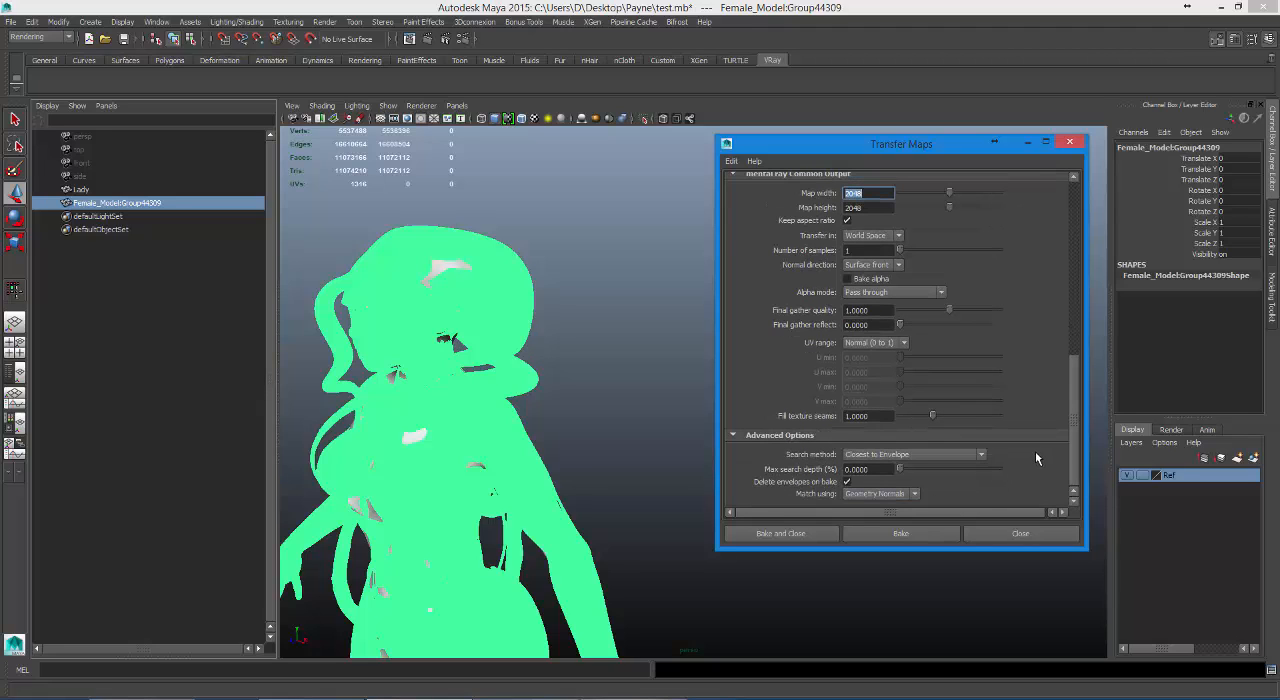
Switch the scene's renderer to mental ray and bake the normal map from Transfer Maps.
left_click(461, 38)
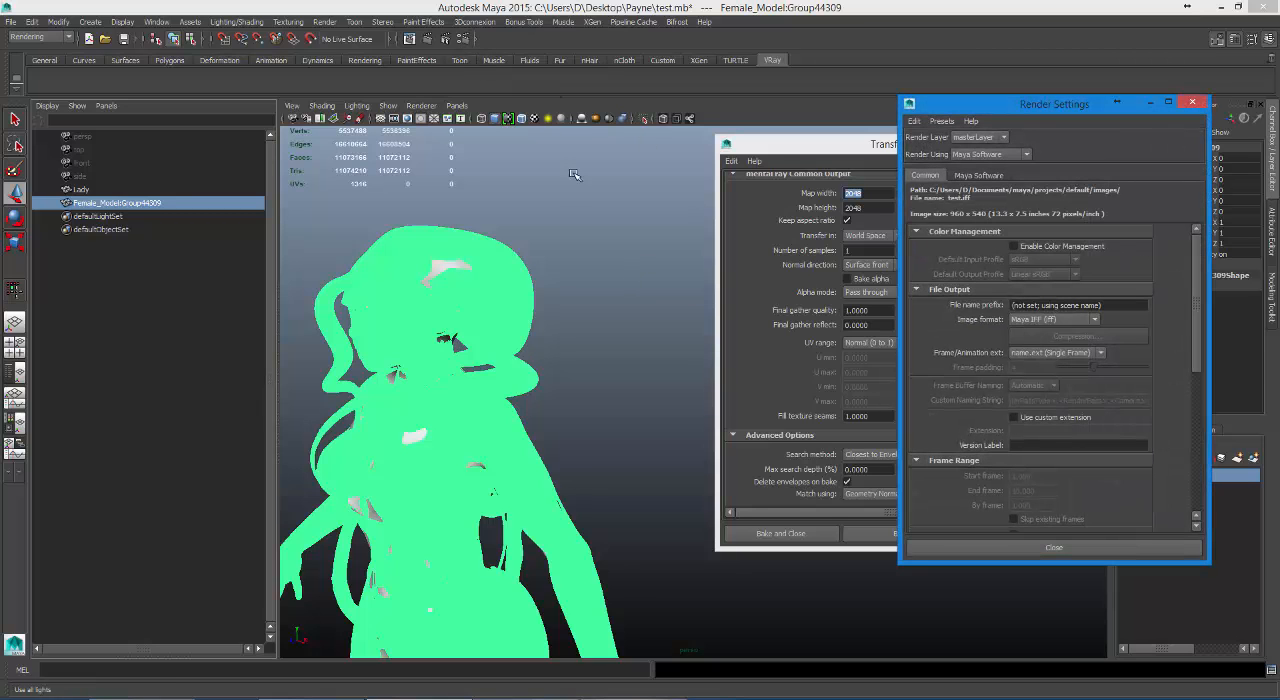
left_click(988, 155)
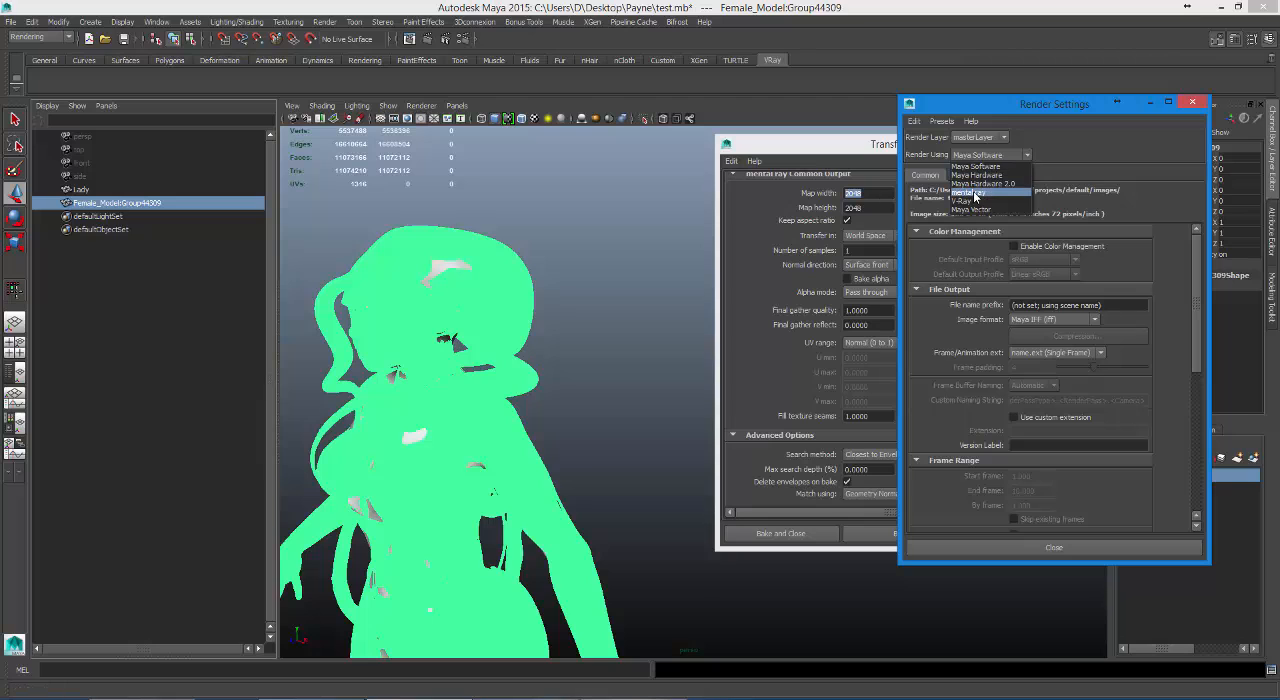
left_click(972, 193)
left_click(1012, 549)
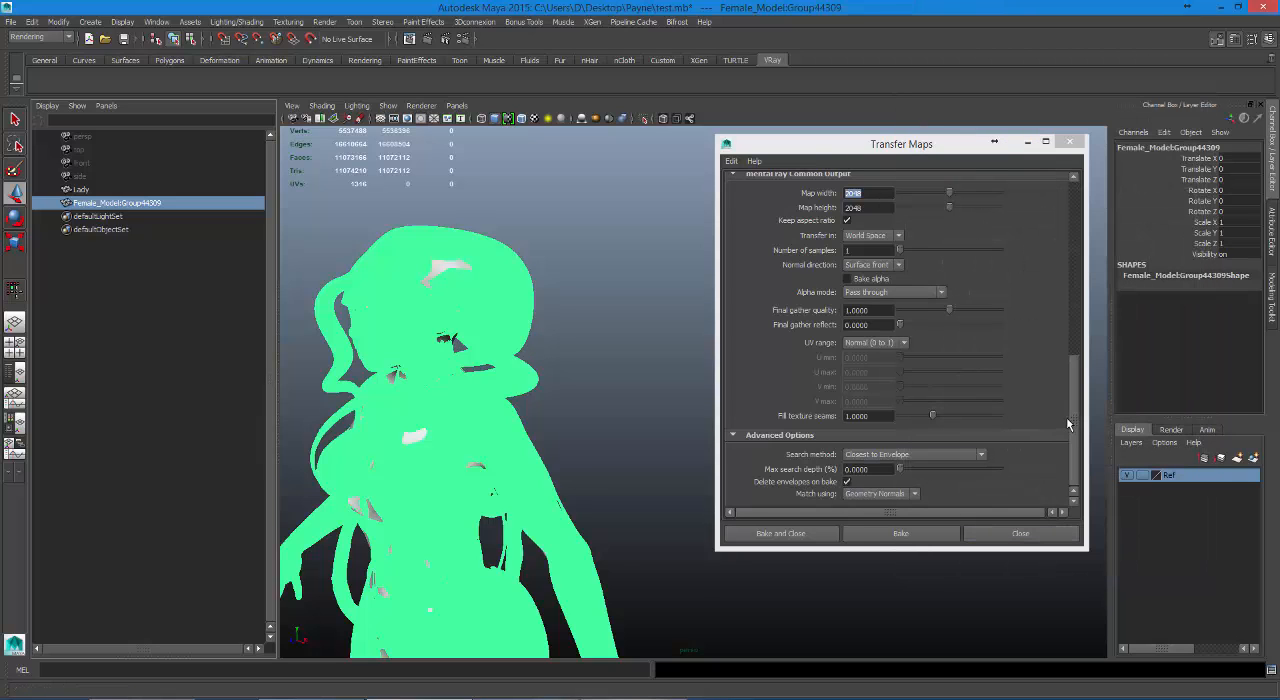
left_click(885, 538)
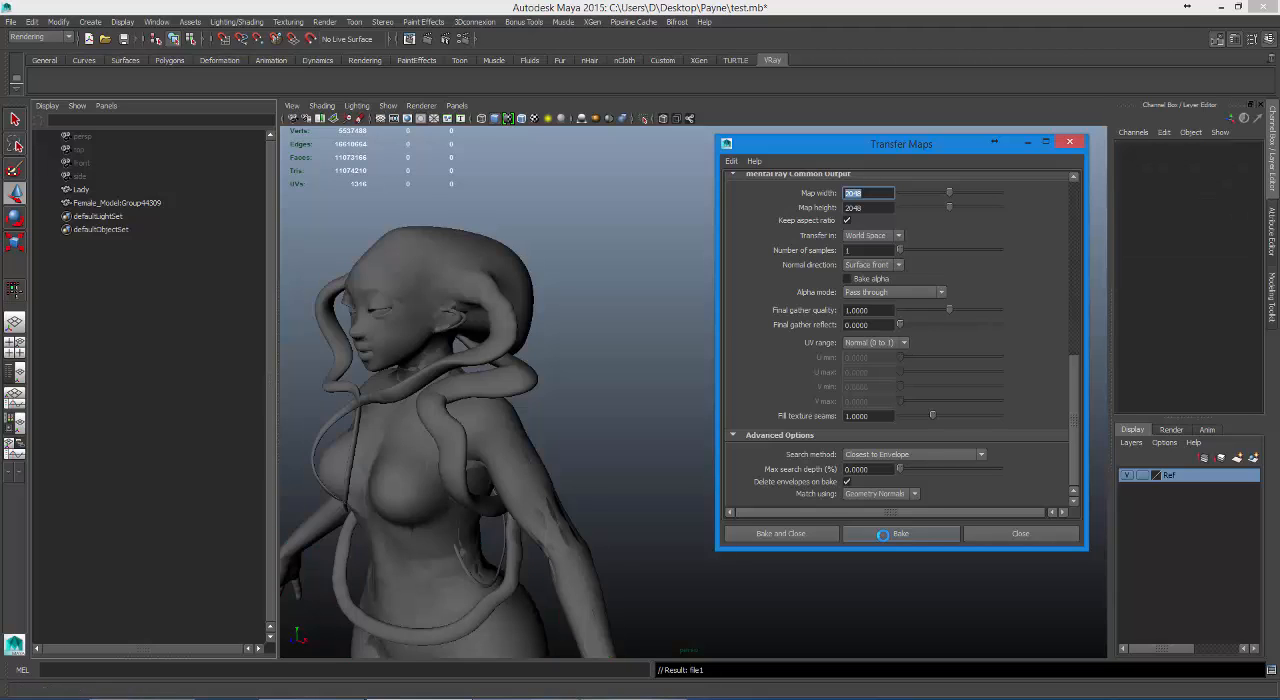
Hide Female_Model:Group44309 and display Lady with textures to inspect the baked result around the shoulders and head.
left_click(152, 205)
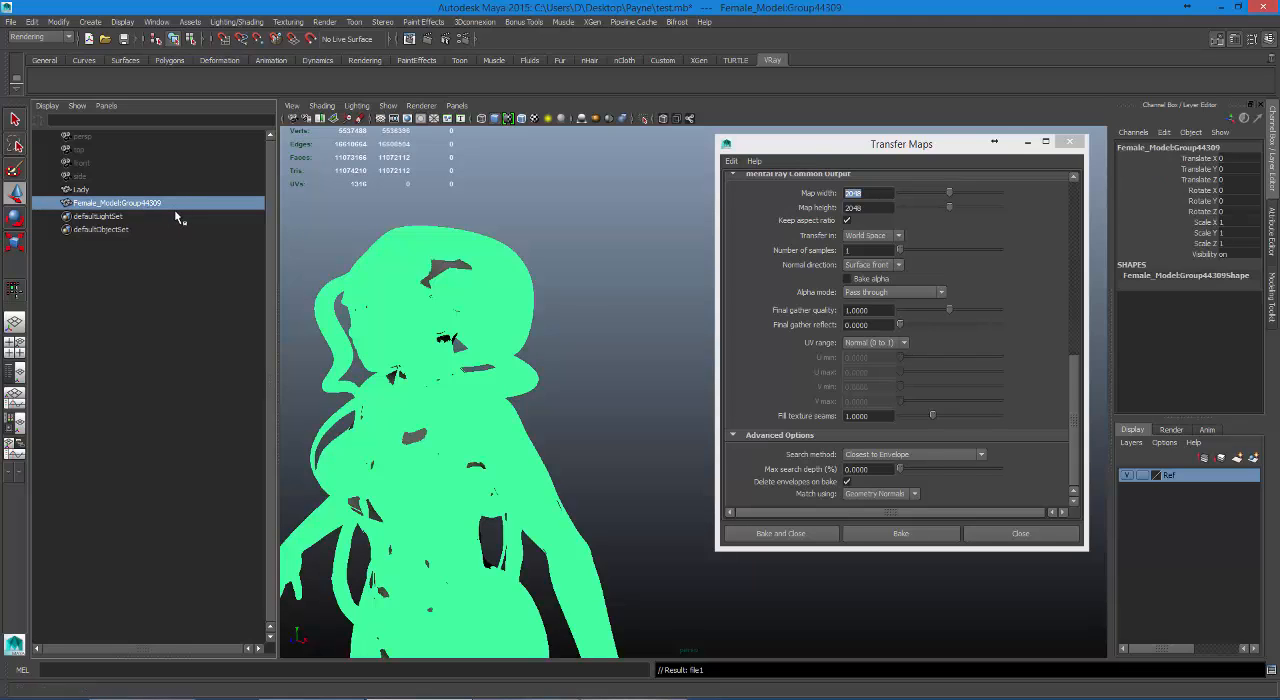
key("ctrl+h")
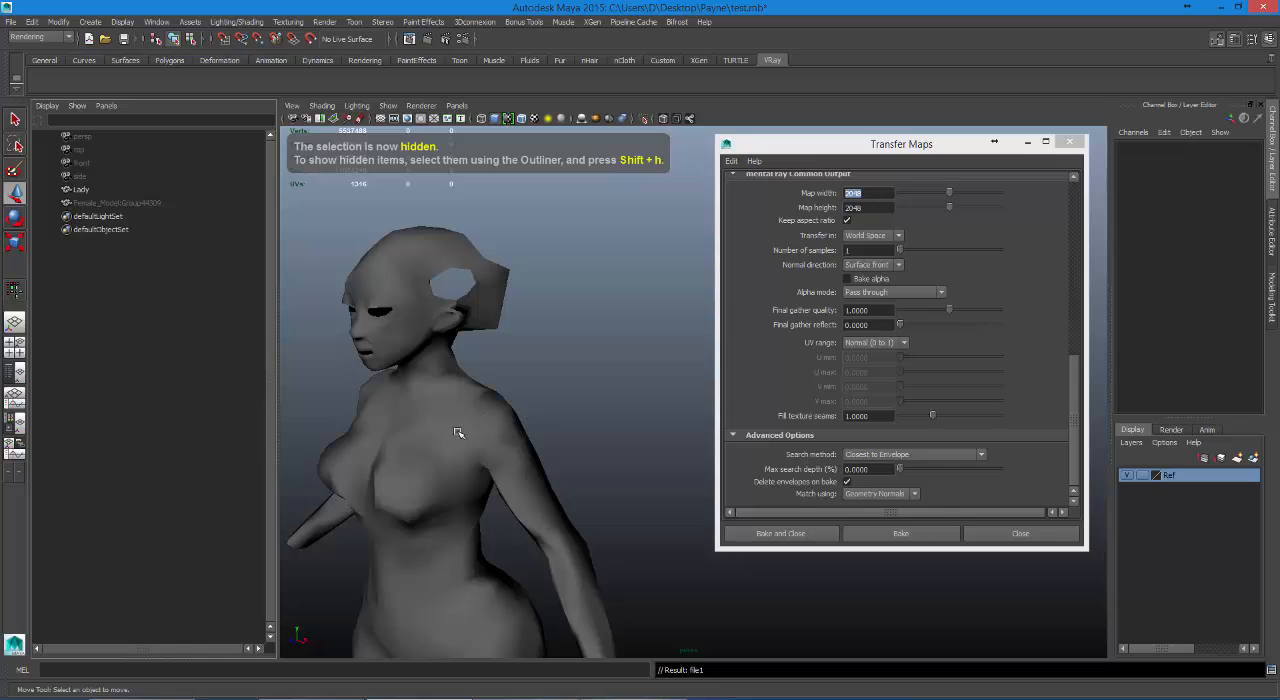
mouse_move(457, 430)
left_mouse_down("alt")
mouse_move(571, 437)
mouse_move(543, 415)
mouse_move(617, 430)
mouse_move(514, 423)
mouse_move(491, 451)
left_mouse_up("alt")
key("6")
right_click_drag(491, 451, 523, 394, "alt")
right_click_drag(540, 408, 475, 310, "alt")
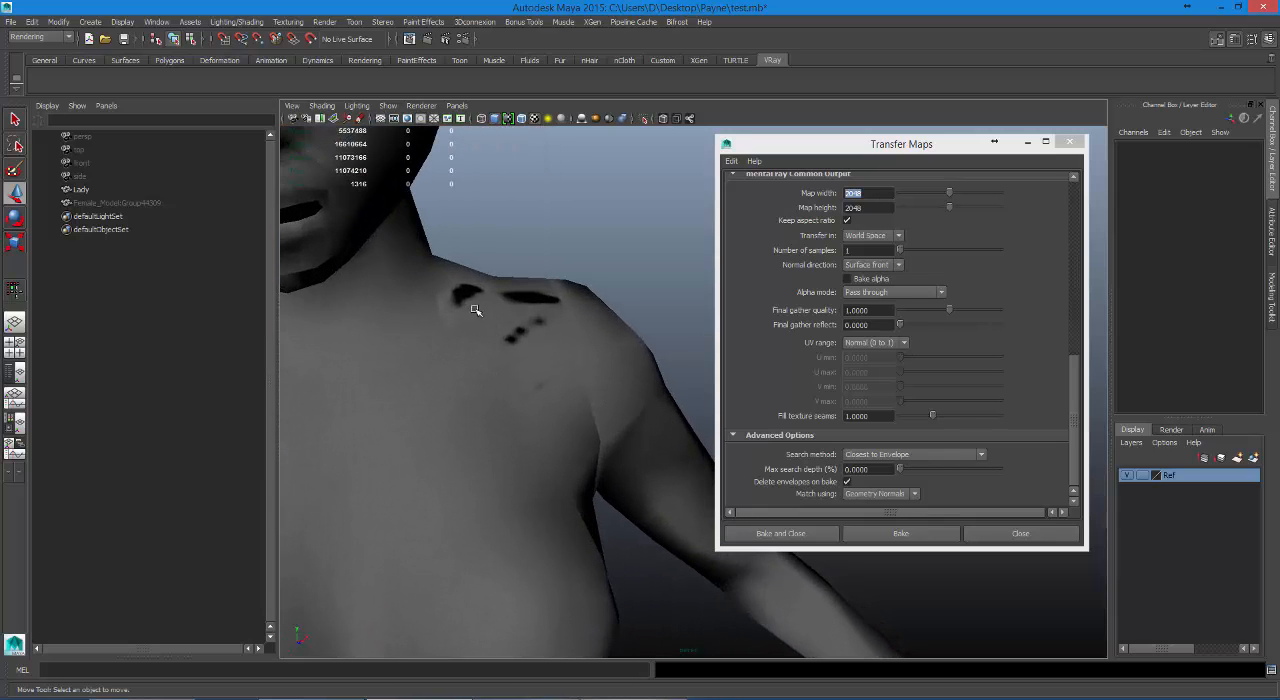
right_click_drag(560, 316, 509, 337, "alt")
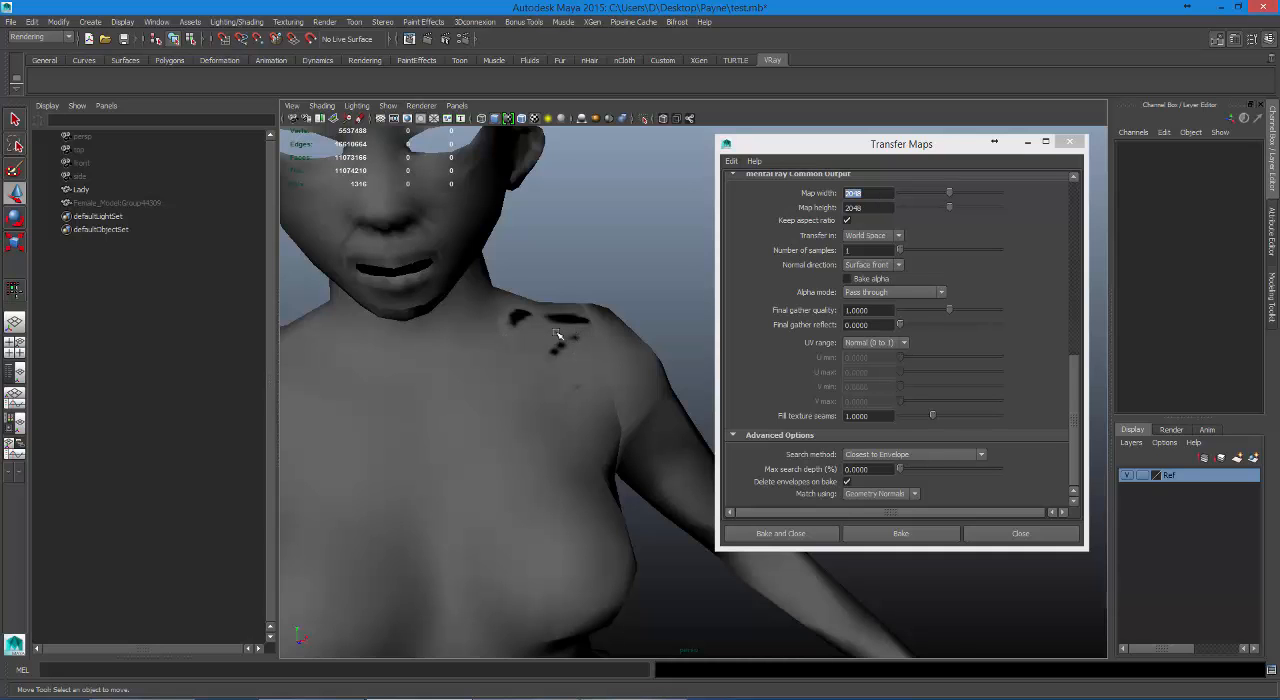
left_click_drag(557, 334, 640, 452, "alt")
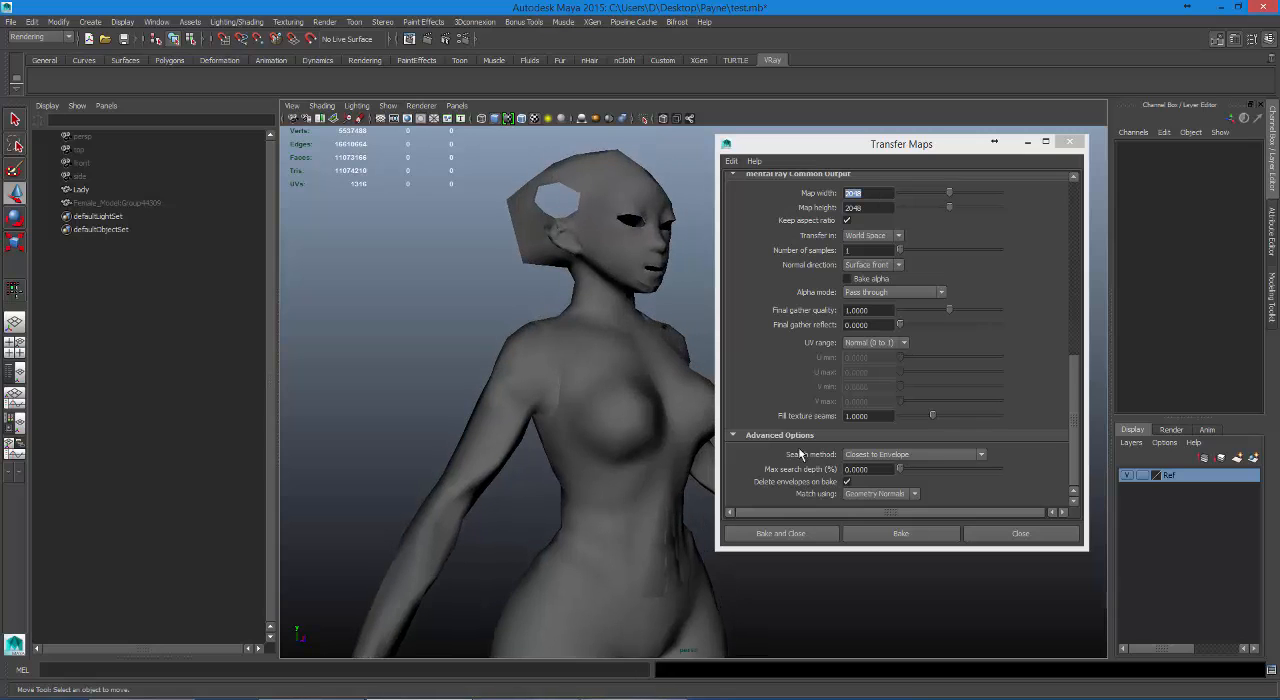
Set Match using to Surface Normals in the advanced options and review the normal direction choices.
left_click_drag(1074, 417, 1100, 437)
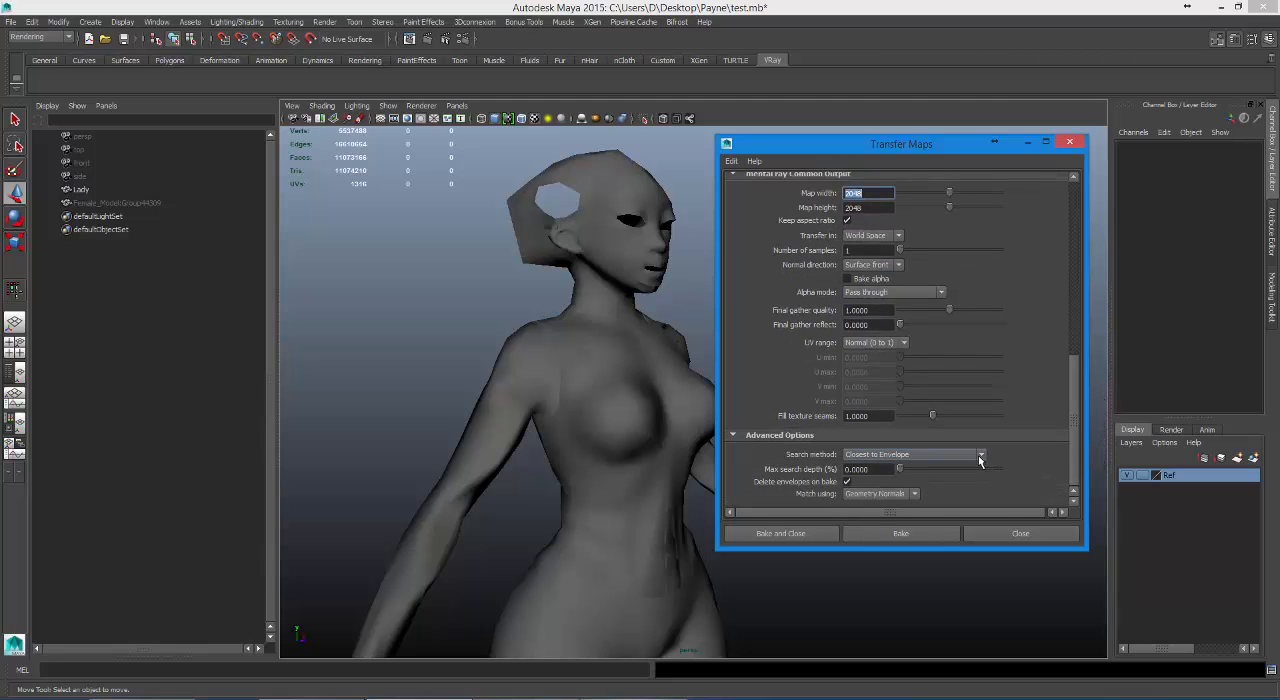
left_click(886, 497)
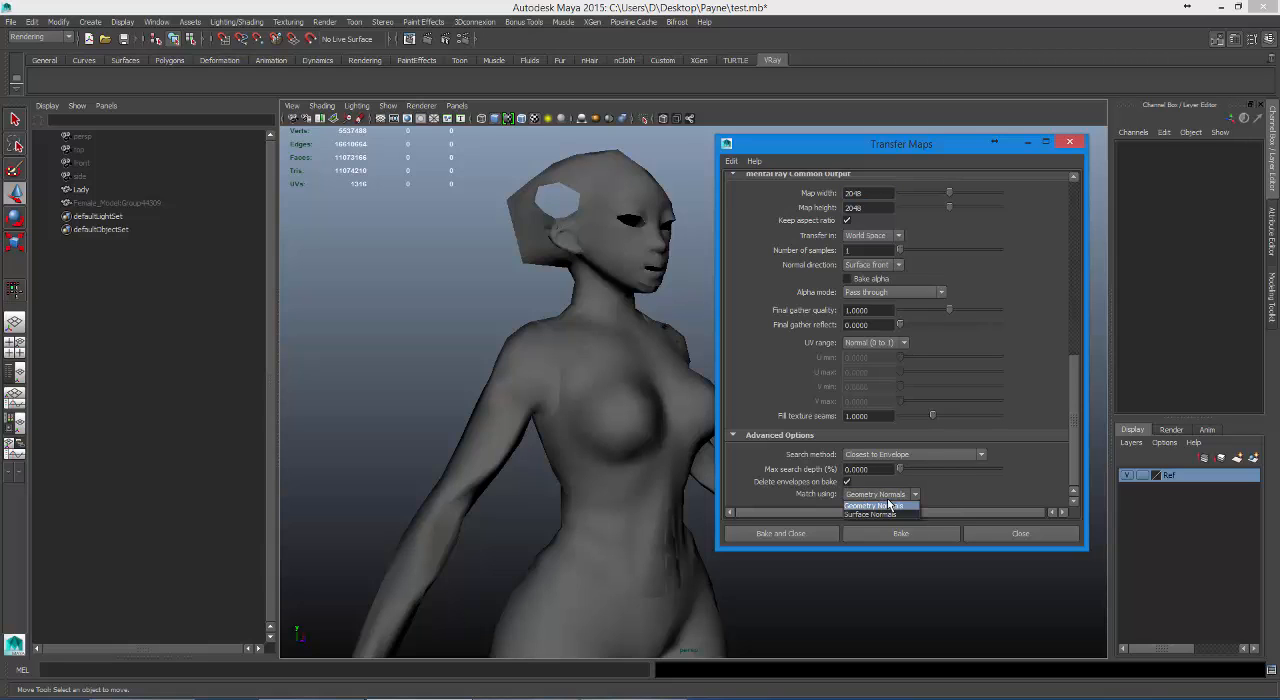
left_click(887, 514)
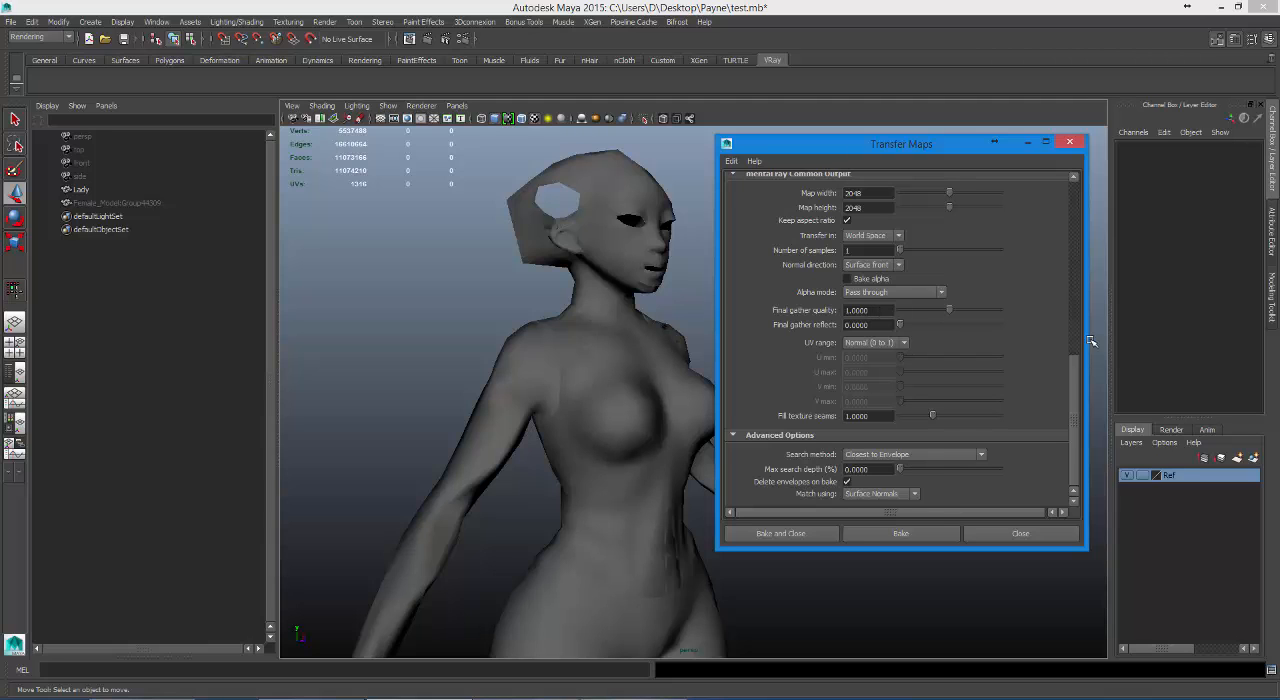
left_click_drag(1074, 382, 1042, 354)
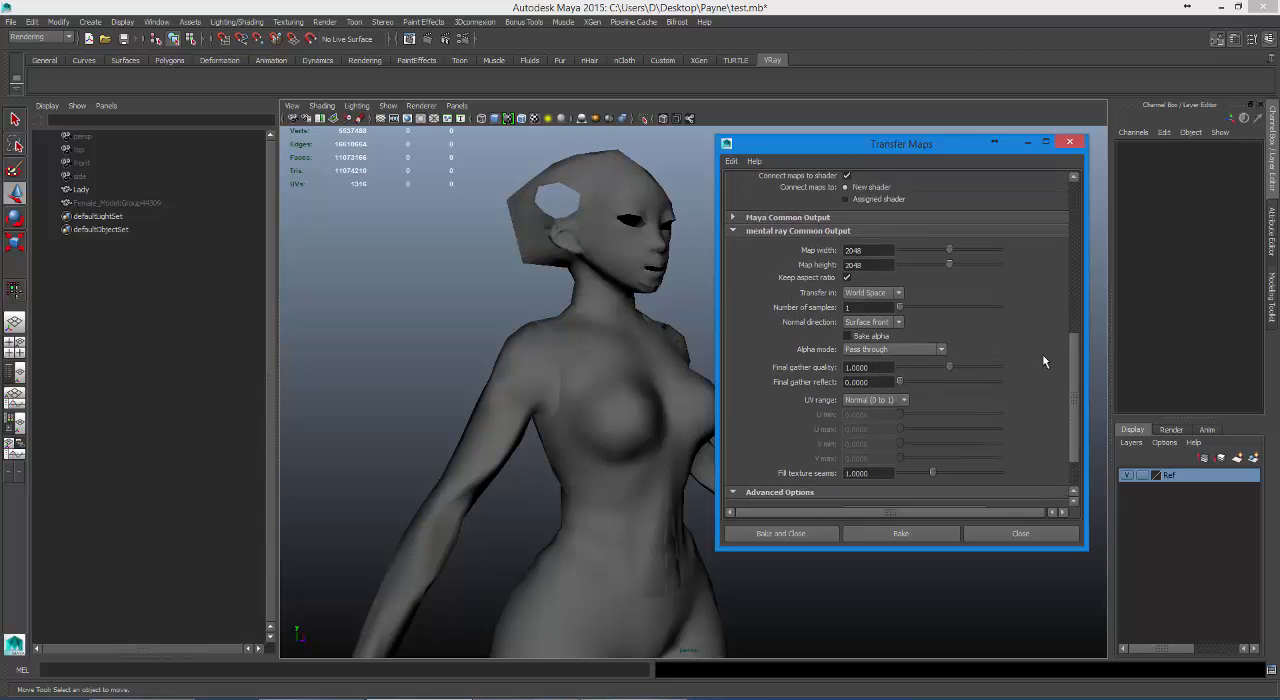
left_click(897, 322)
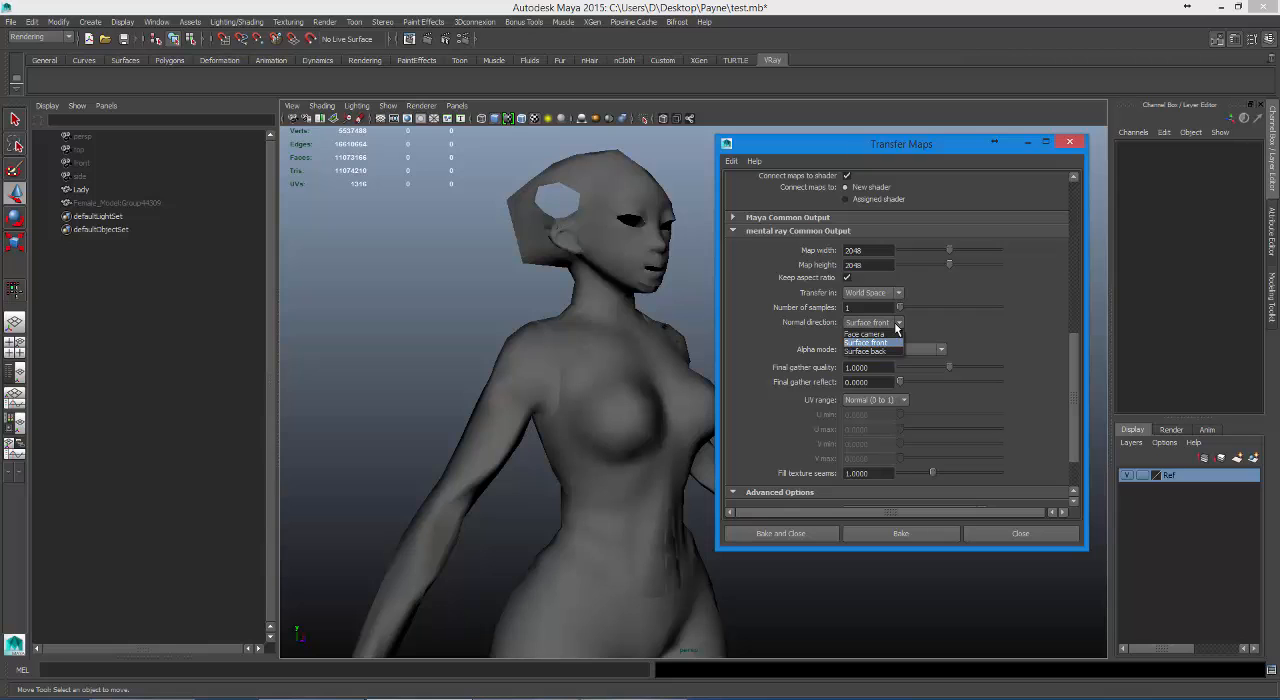
left_click(897, 324)
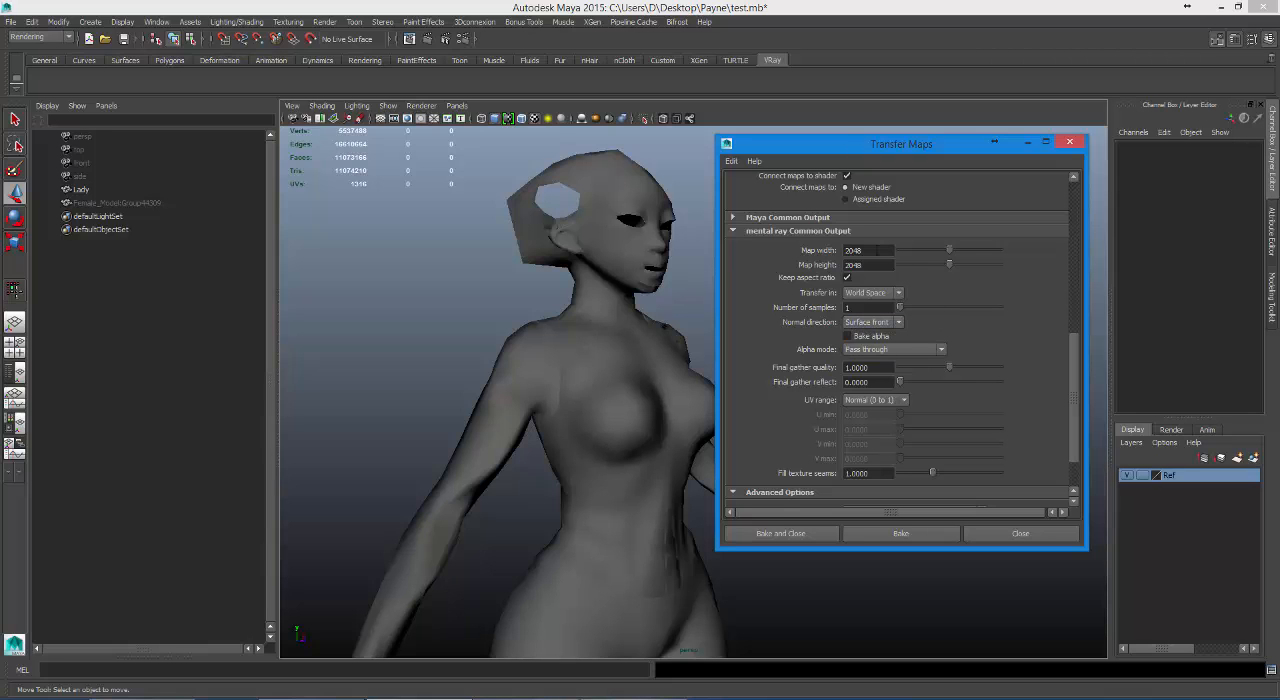
Set the search envelope of the LadyShape target mesh to 0.2 %.
left_click_drag(1074, 394, 1063, 339)
scroll(1055, 339, "up", 1)
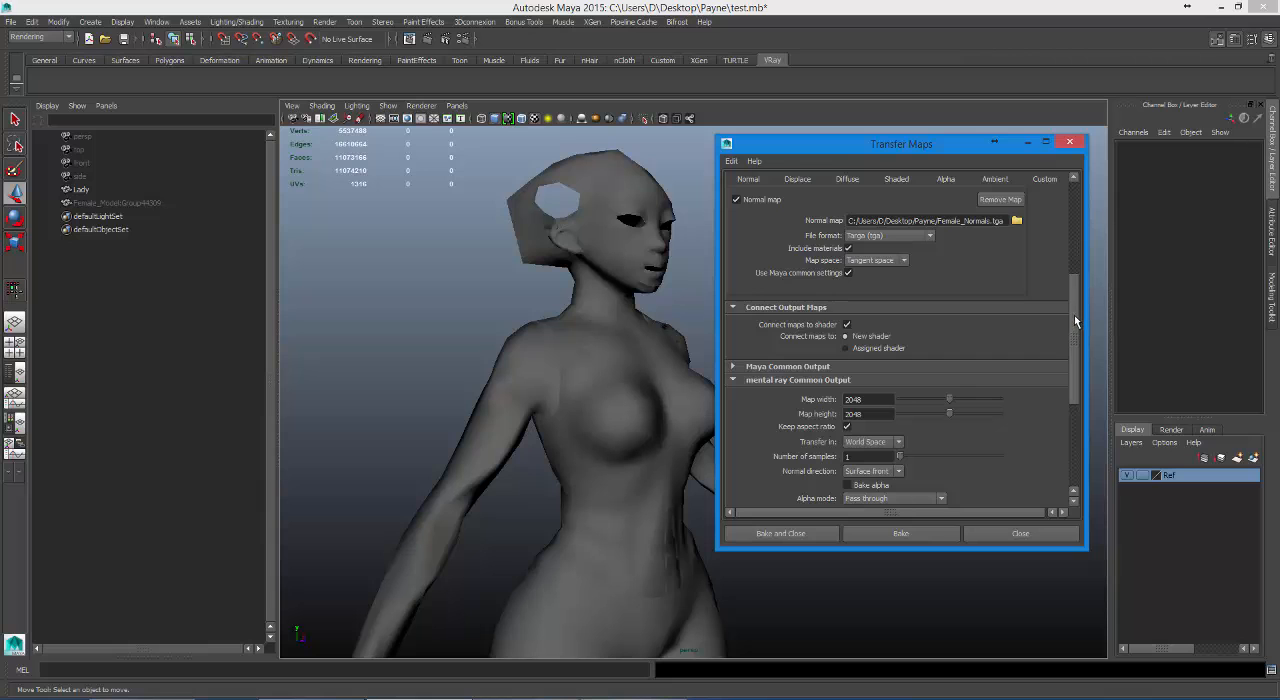
left_click_drag(1074, 315, 1074, 210)
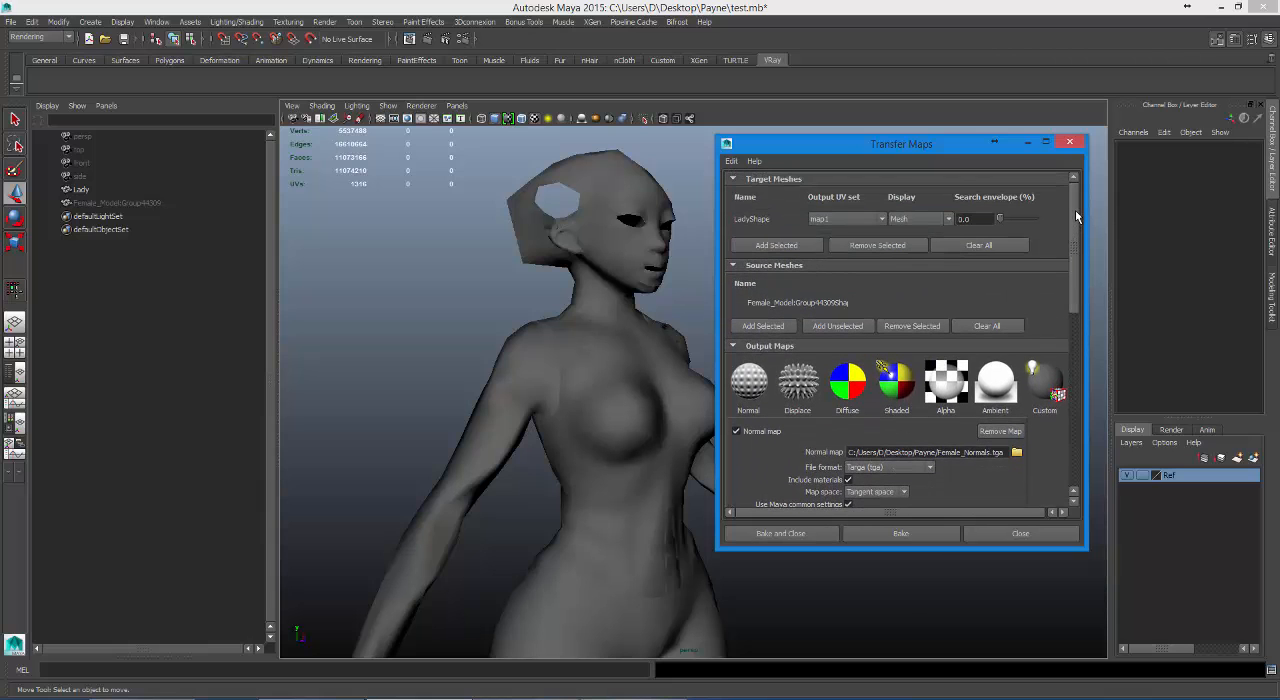
double_click(964, 218)
Edit the max search depth in the advanced options and return to the target mesh settings.
left_click_drag(1078, 254, 1072, 439)
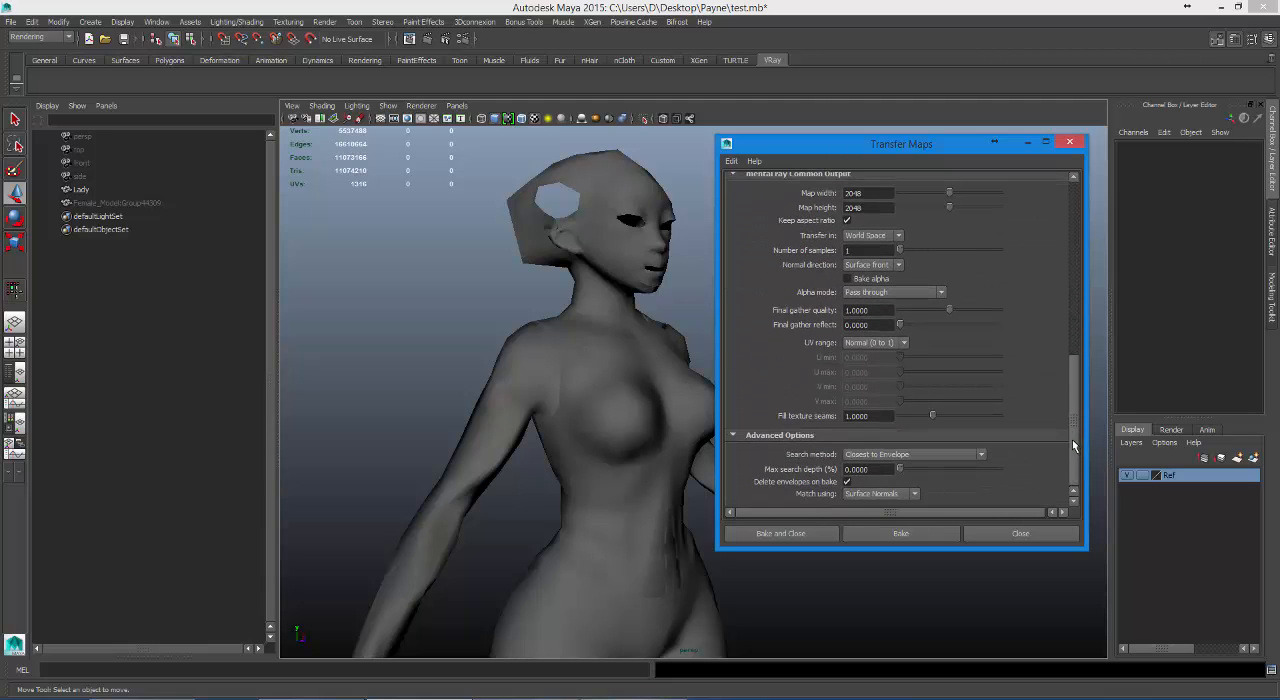
double_click(876, 470)
left_click(853, 470)
left_click_drag(853, 470, 868, 470)
type("0020")
left_click_drag(1074, 386, 1053, 197)
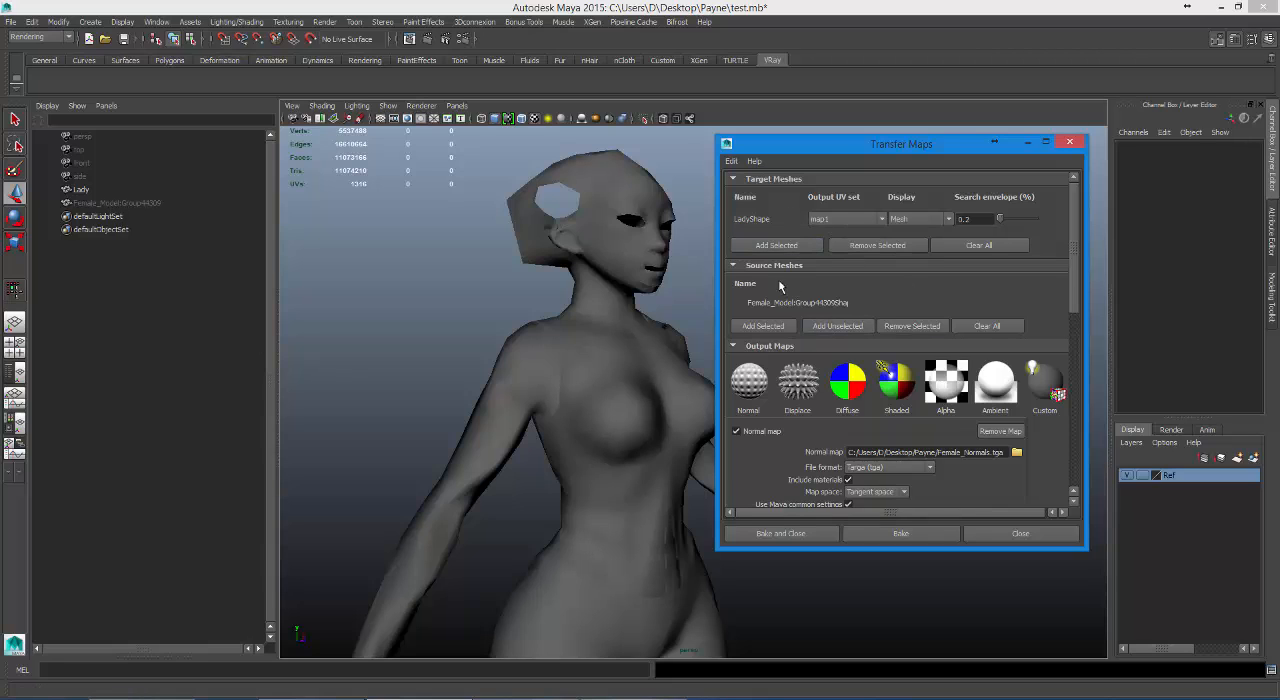
Bake the normal map with the current search settings and inspect Lady's torso, arm and shoulder for artifacts.
left_click_drag(1070, 285, 1058, 452)
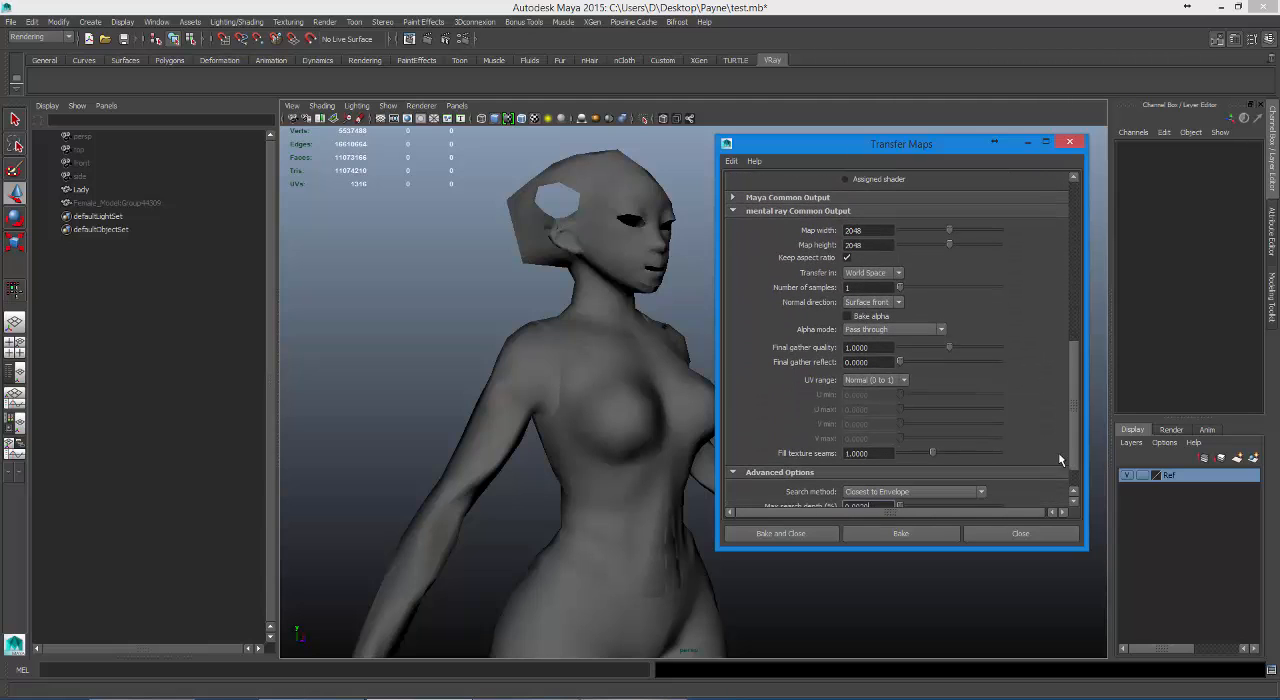
left_click(924, 531)
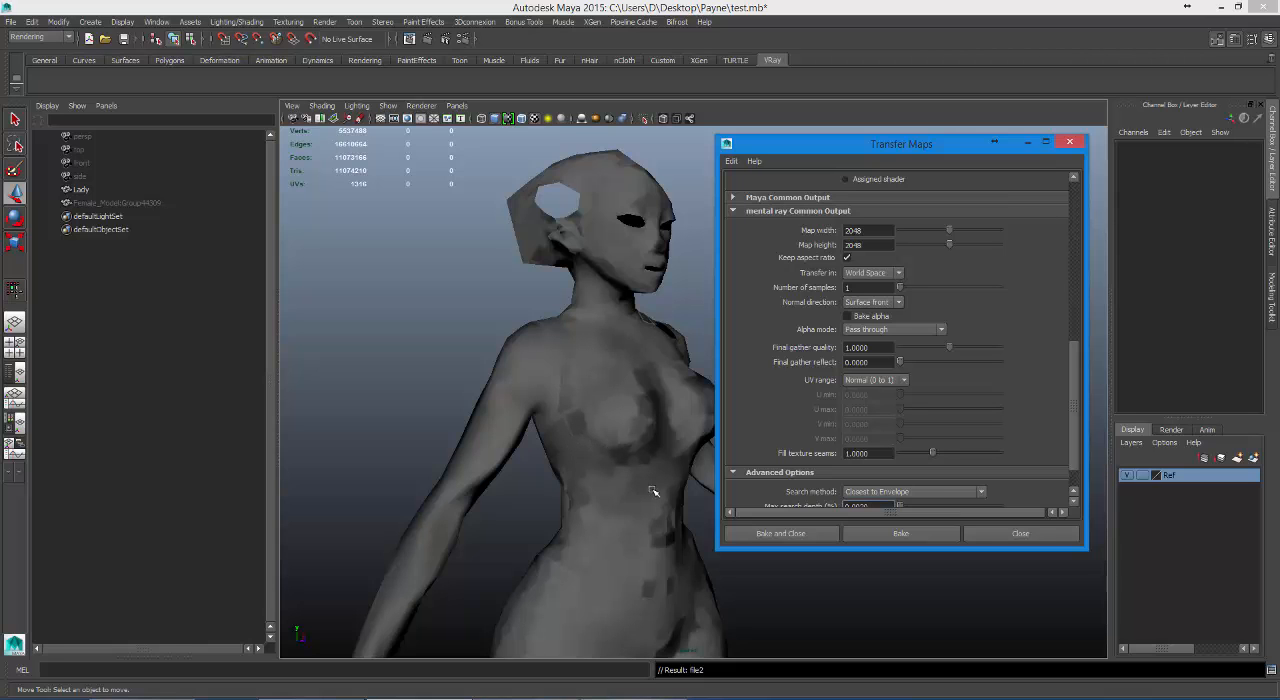
left_click_drag(640, 485, 614, 397, "alt")
right_click_drag(573, 409, 594, 437, "alt")
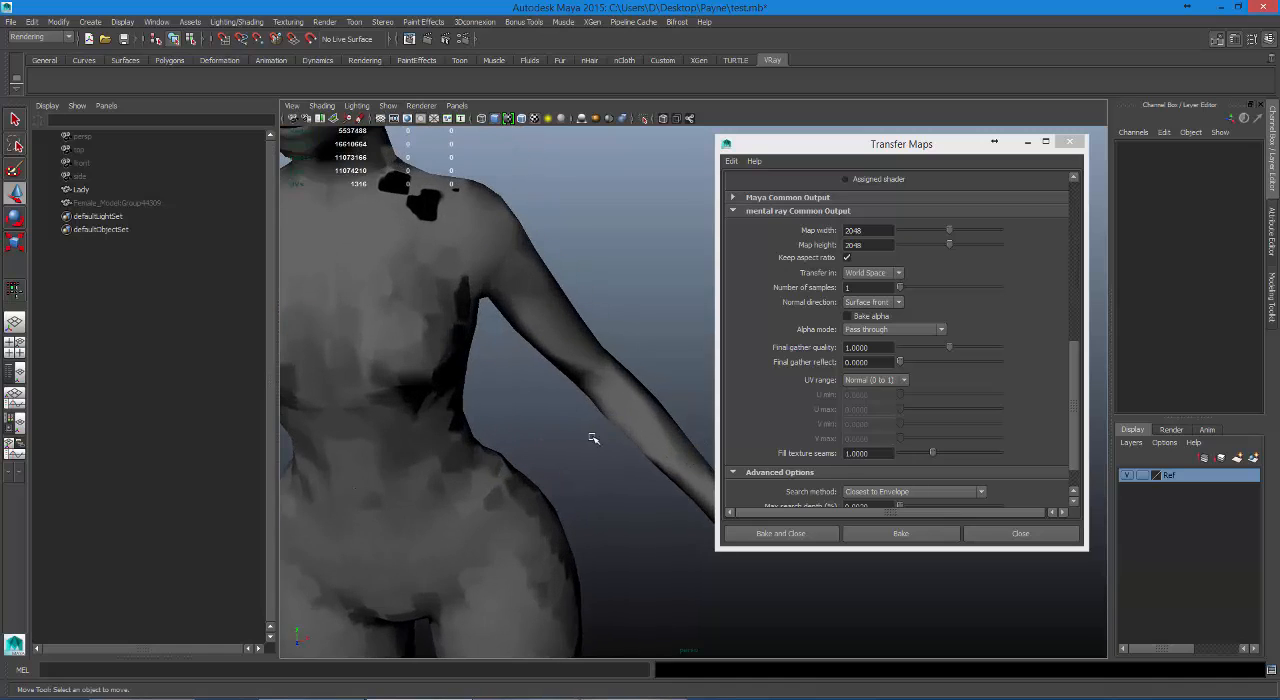
middle_click_drag(553, 422, 670, 411, "alt")
Set the max search depth to 0 % and LadyShape's search envelope to 0.0 %.
left_click_drag(1075, 418, 1072, 474)
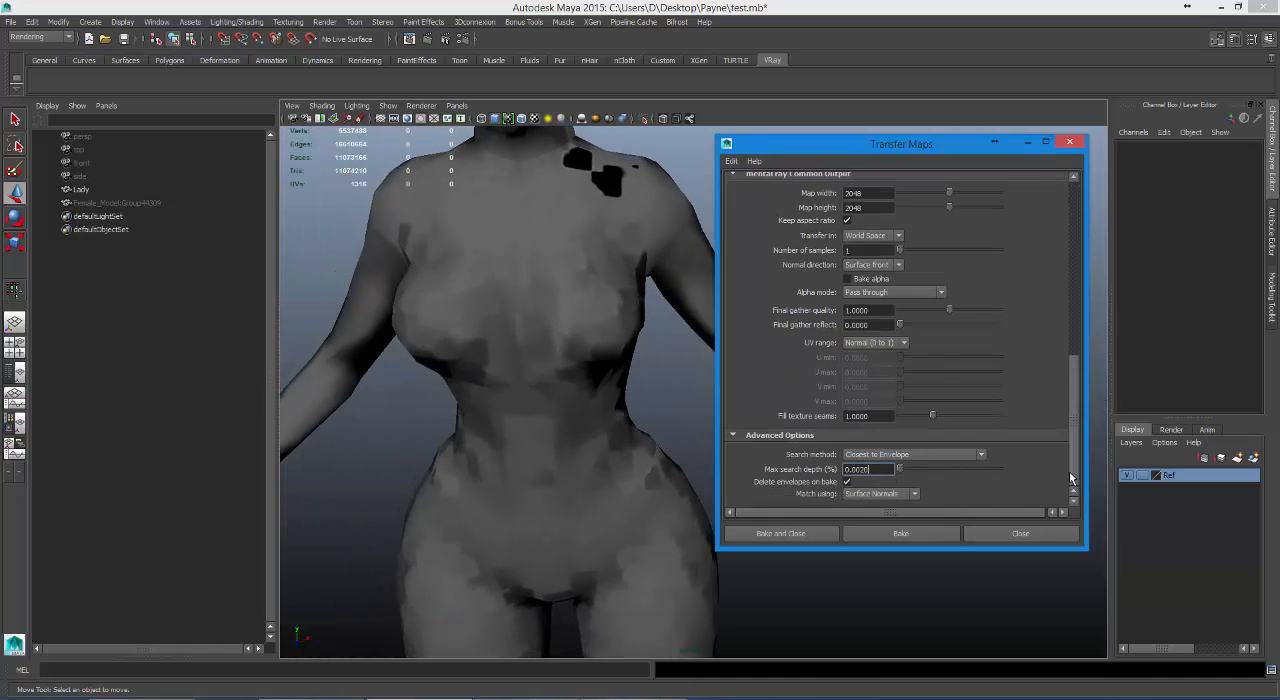
left_click_drag(876, 470, 702, 452)
left_click_drag(1073, 390, 1074, 205)
left_click(967, 219)
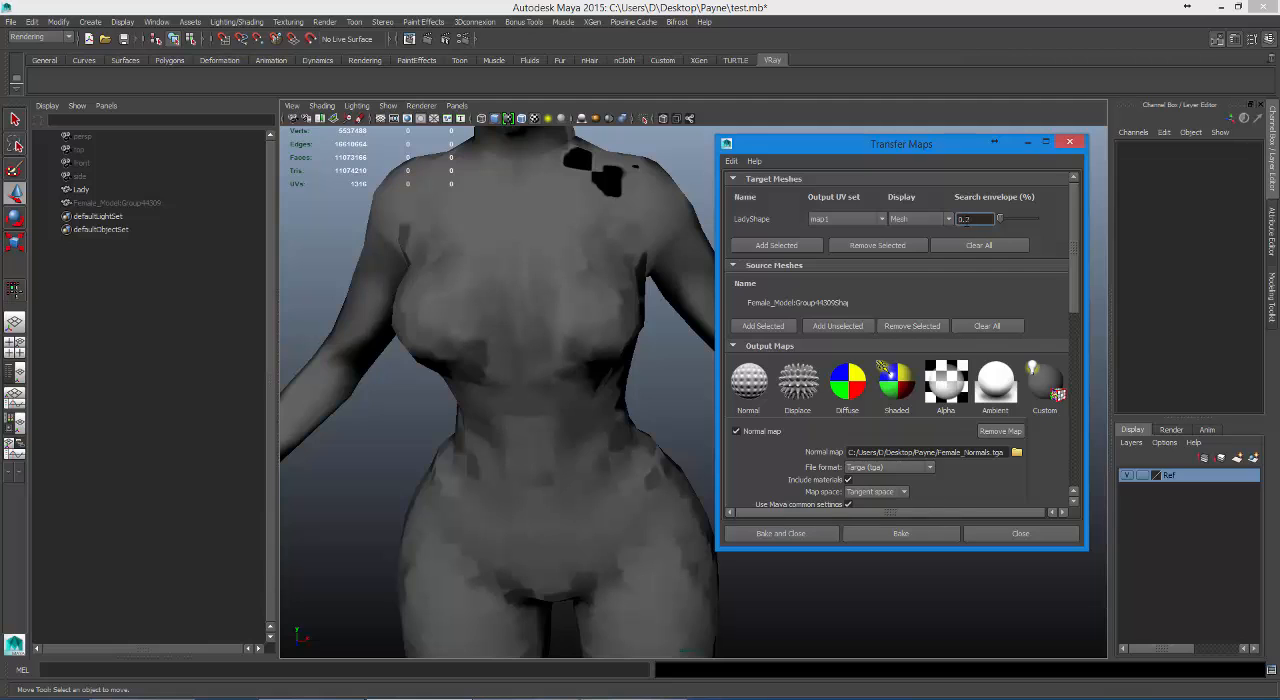
key("BackSpace")
type("2")
key("Left")
type("00")
Bake the normal map without a search envelope and inspect the torso, head and shoulder from several angles.
left_click_drag(1075, 263, 1074, 462)
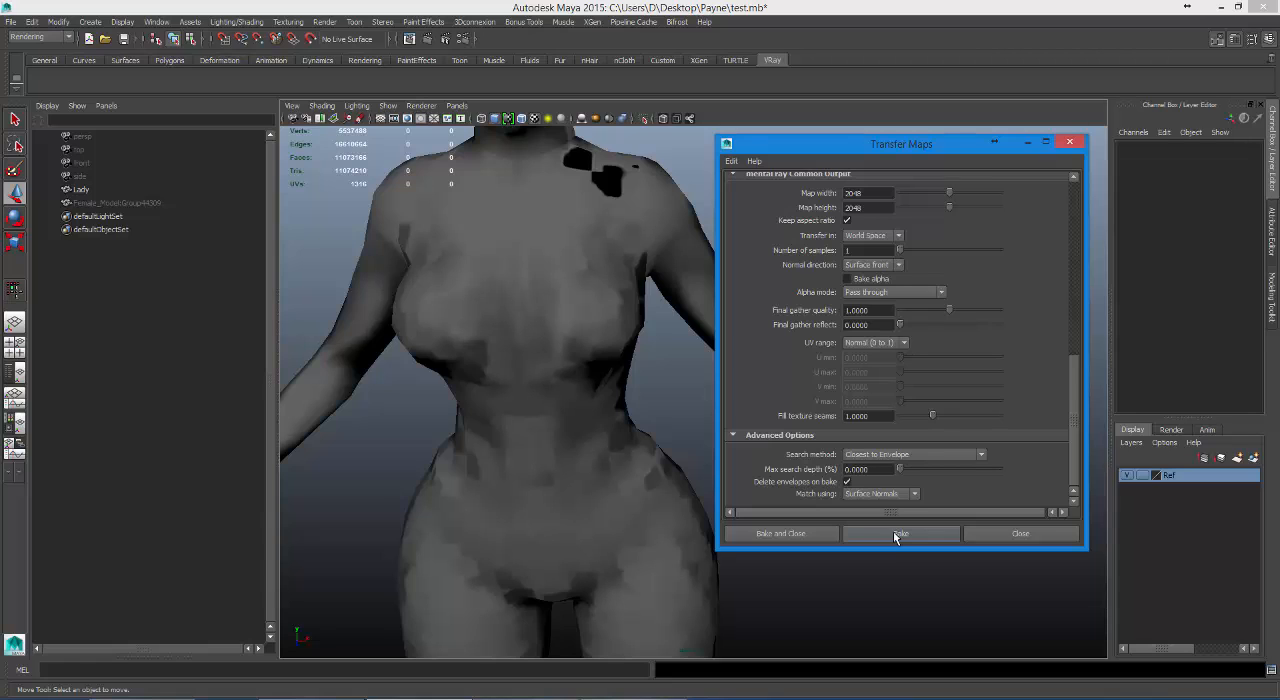
left_click(894, 533)
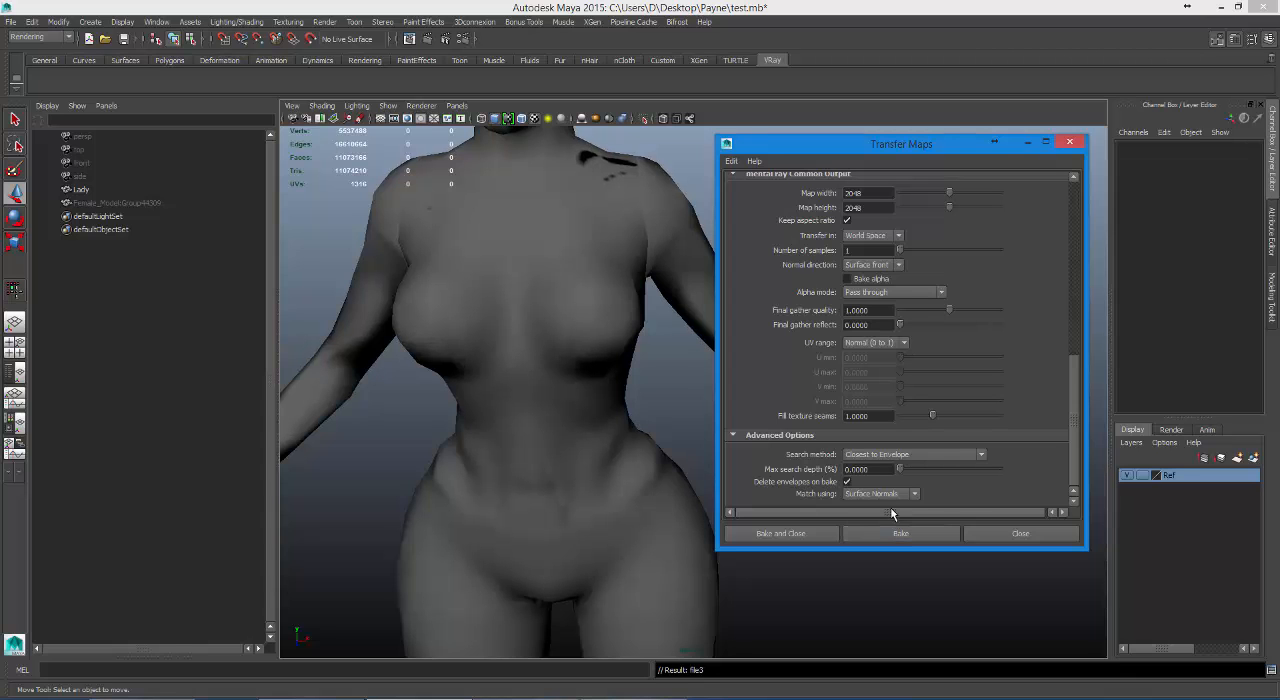
left_click_drag(629, 434, 682, 438, "alt")
middle_click_drag(682, 438, 531, 440, "alt")
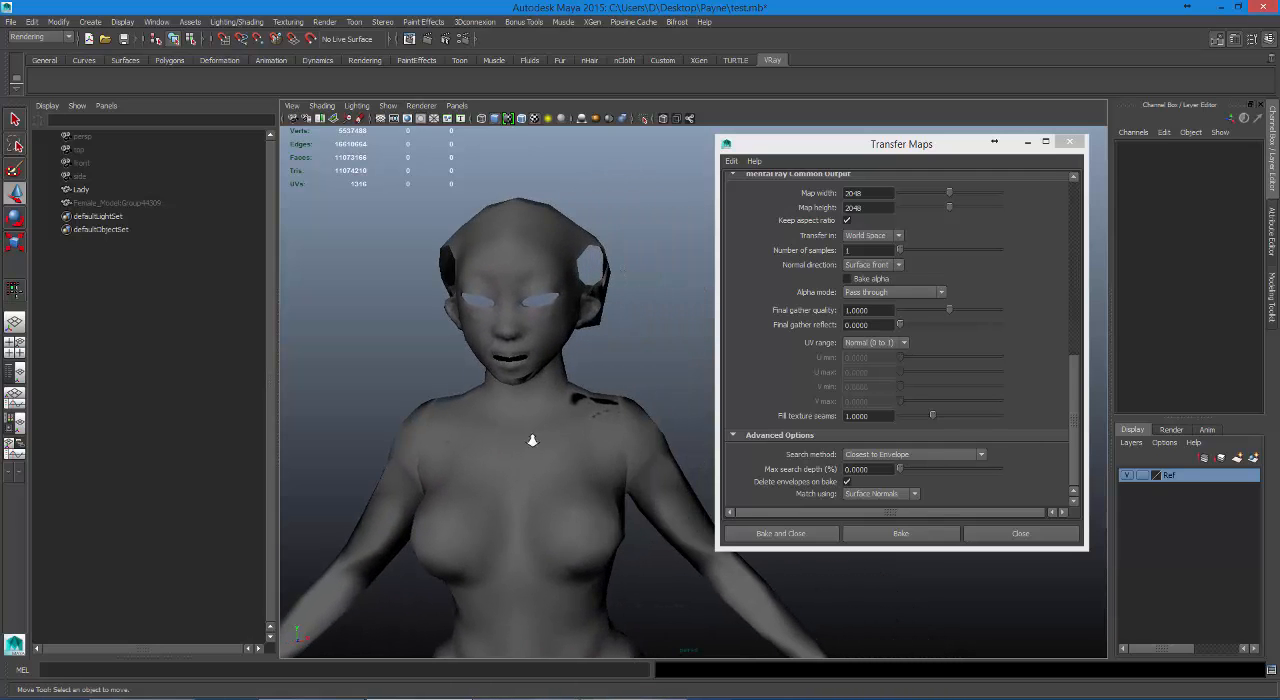
right_click_drag(531, 440, 633, 462, "alt")
left_click_drag(543, 474, 491, 466, "alt")
middle_click_drag(491, 466, 535, 390, "alt")
left_click_drag(535, 390, 473, 355, "alt")
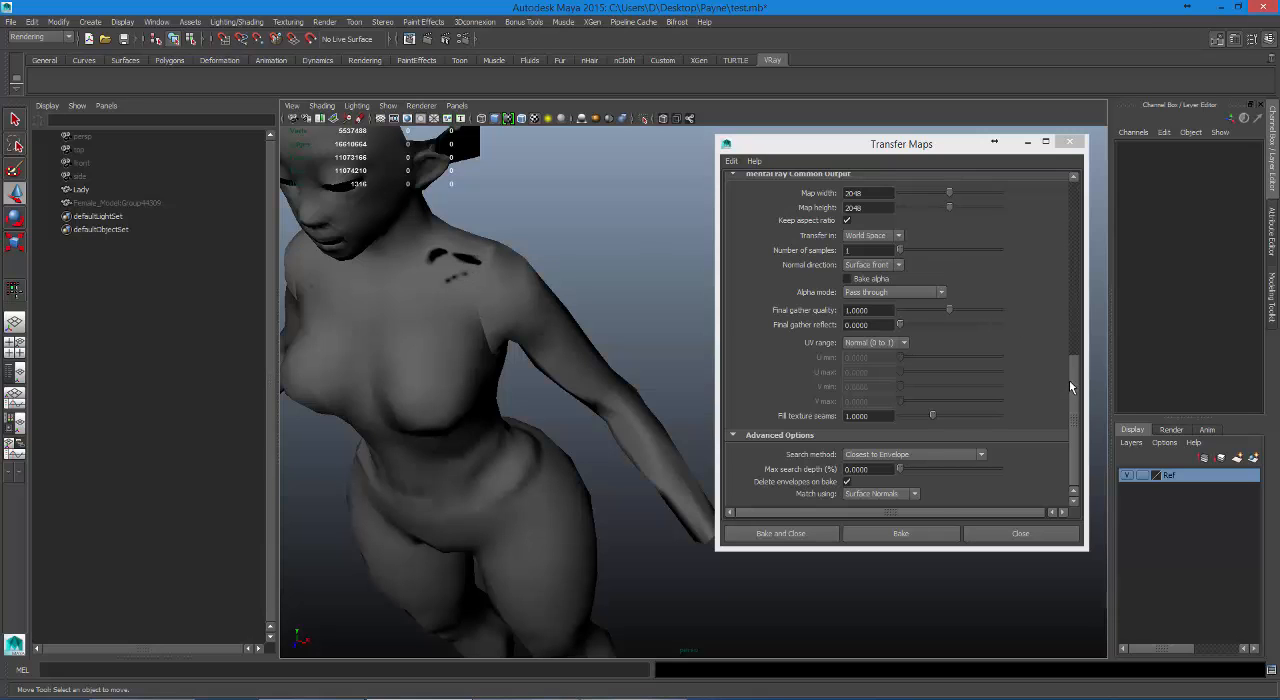
Set the search envelope of the LadyShape target mesh to 0.1 %.
left_click_drag(1069, 380, 976, 208)
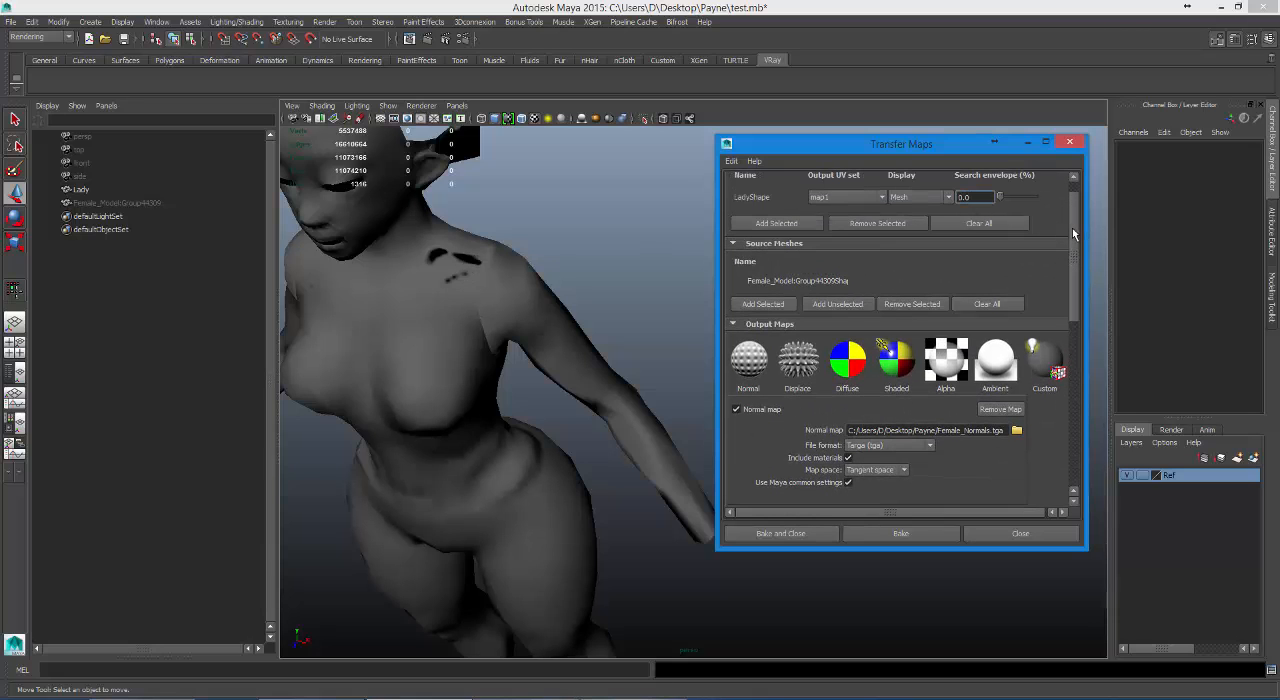
left_click_drag(1072, 228, 1078, 208)
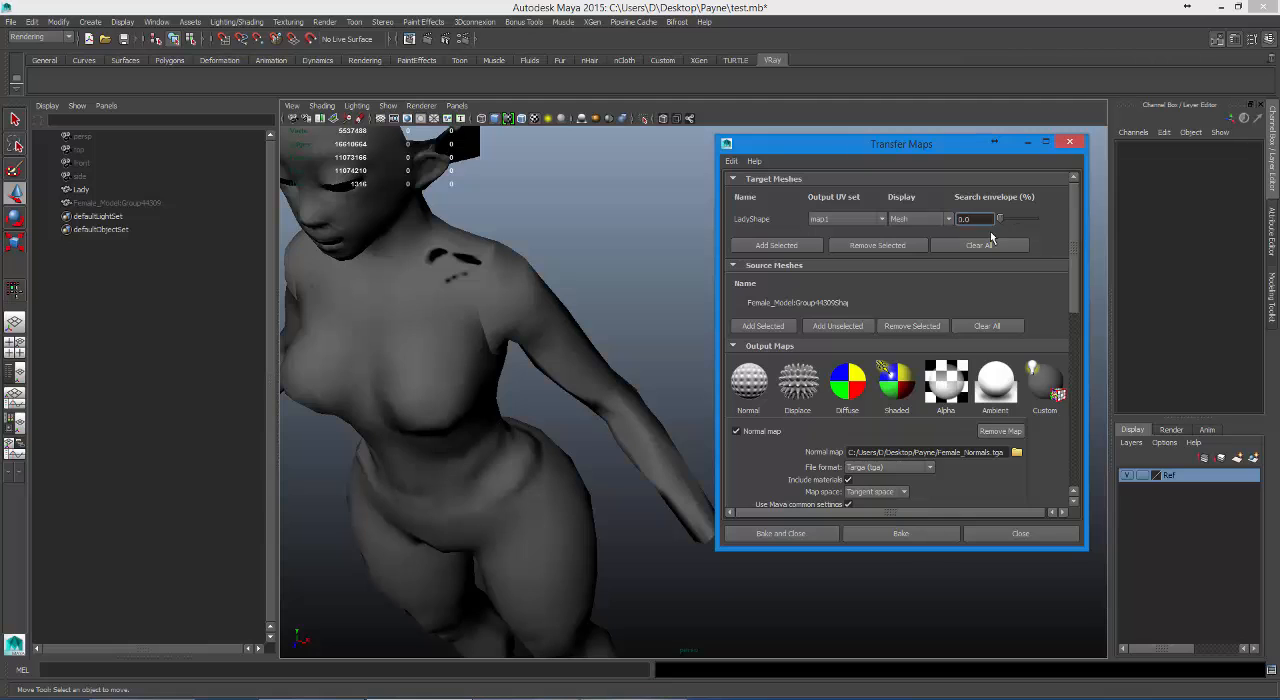
left_click_drag(1065, 264, 1083, 180)
left_click_drag(972, 219, 963, 219)
type(".1")
key("Return")
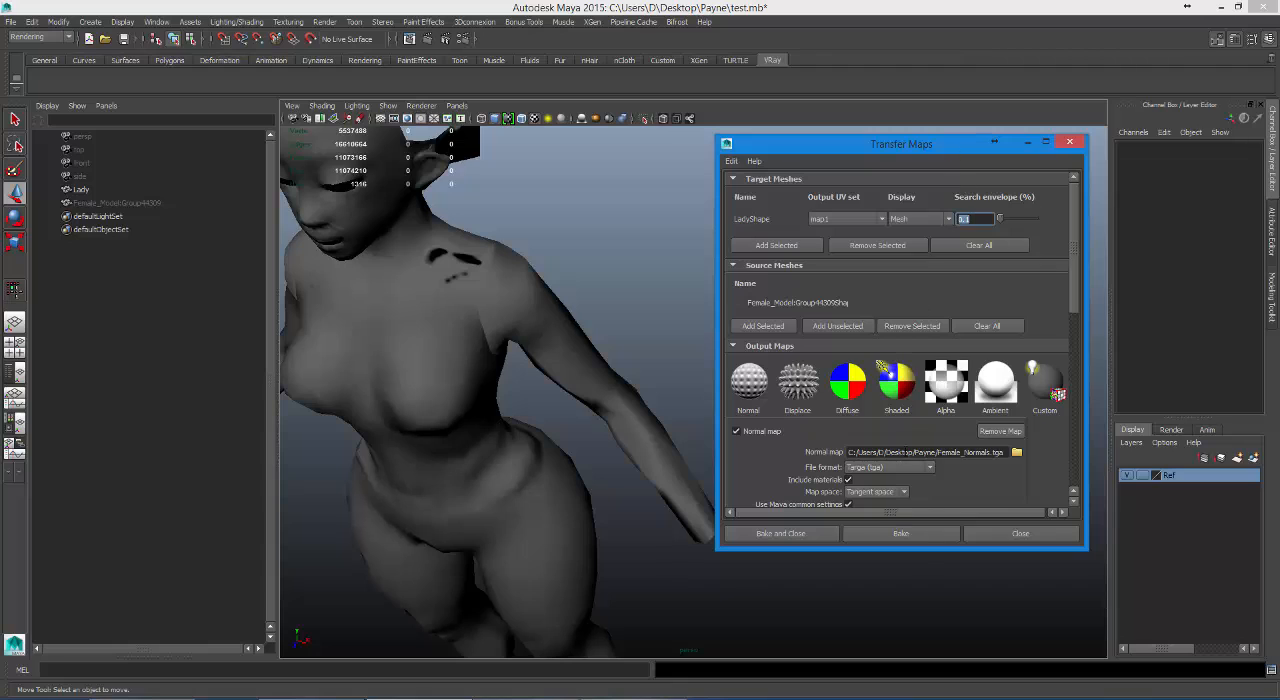
Bake the normal map with the 0.1 % envelope and examine the dark patch on the shoulder up close.
left_click(912, 532)
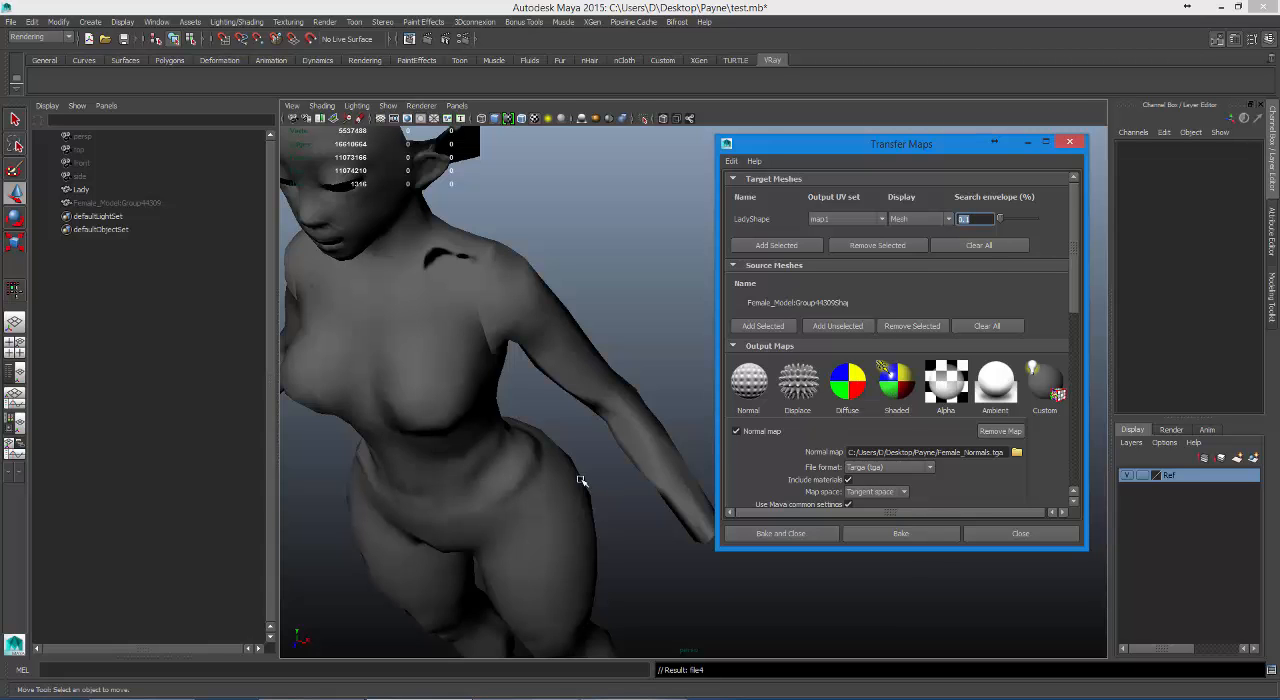
right_click_drag(579, 480, 694, 437, "alt")
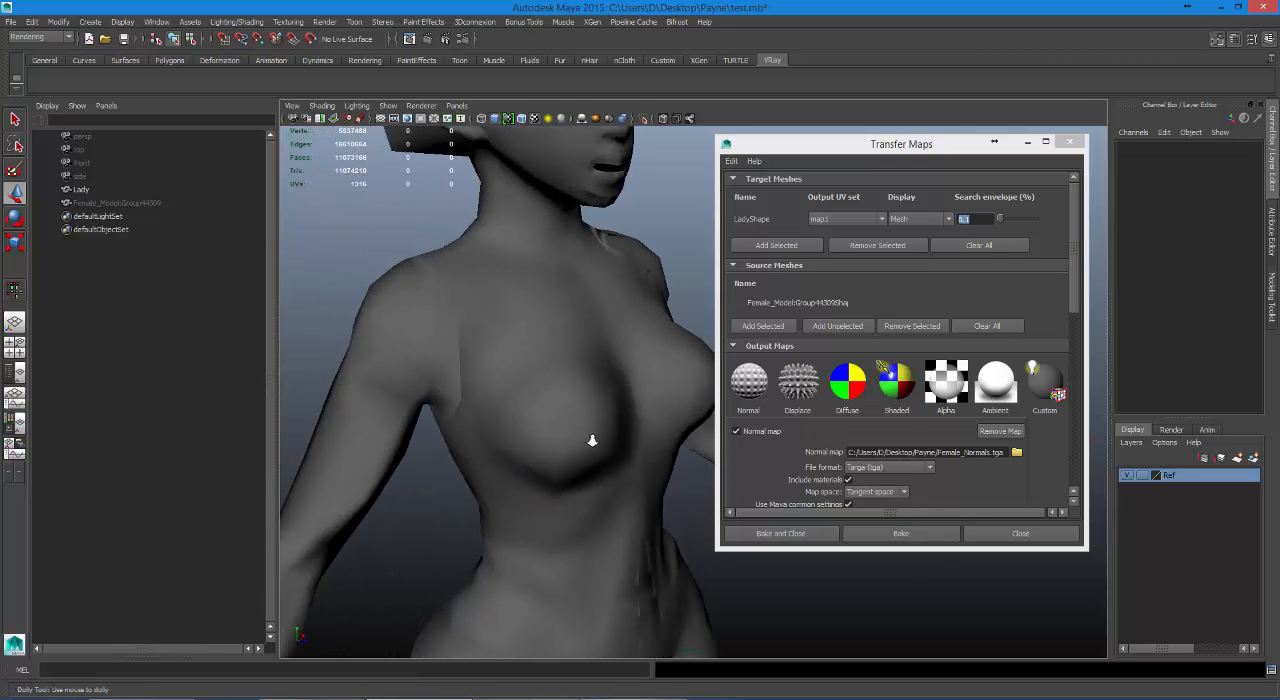
right_click_drag(592, 440, 592, 462, "alt")
left_click_drag(619, 457, 566, 445, "alt")
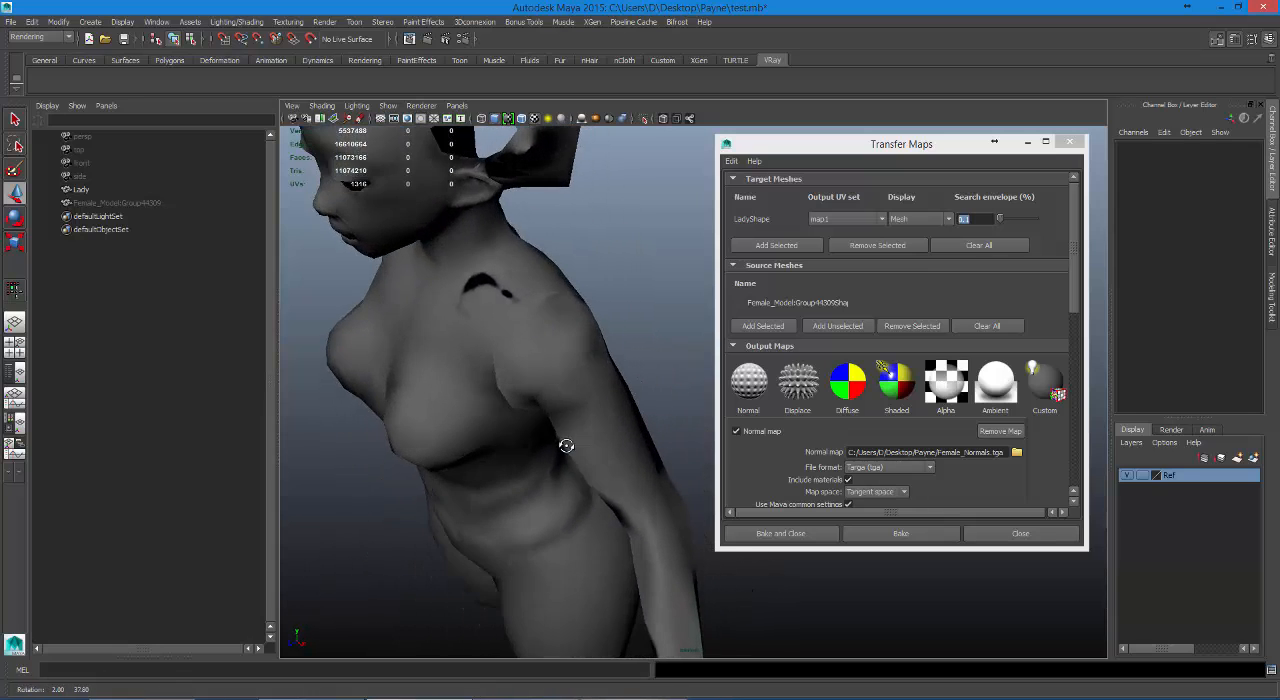
middle_click_drag(566, 445, 635, 505, "alt")
right_click_drag(609, 443, 790, 480, "alt")
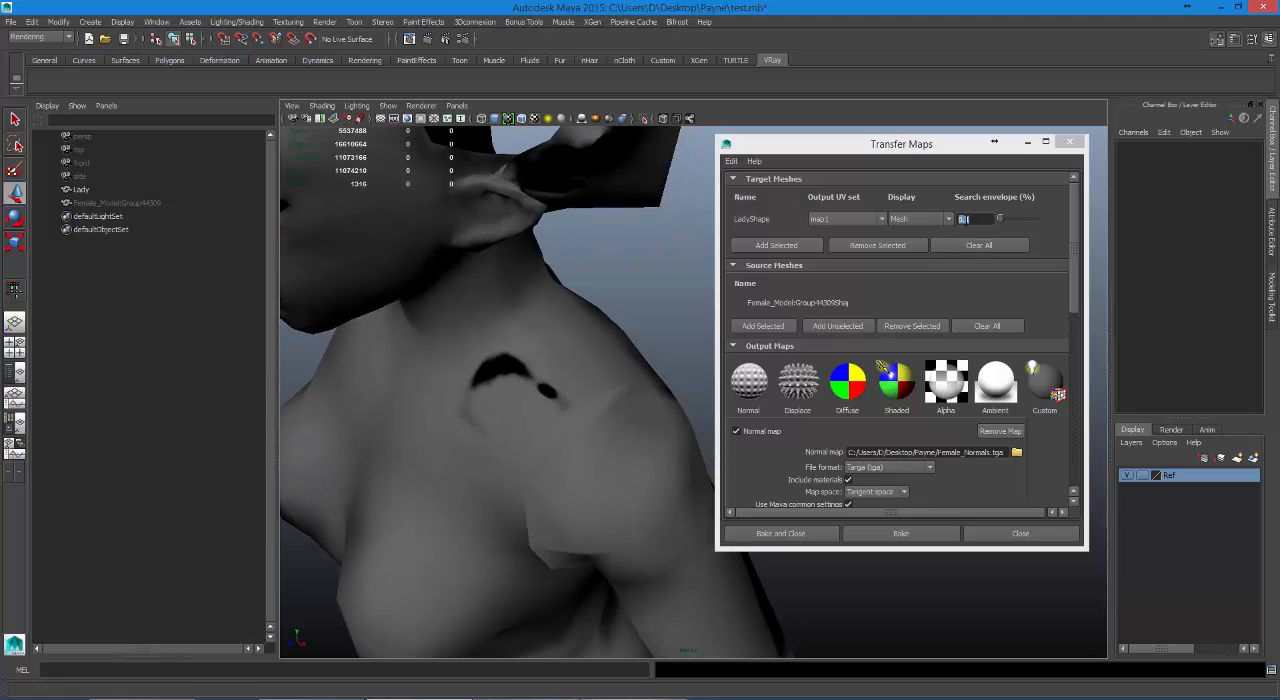
Set LadyShape's search envelope to 0.8 %, bake the normal map and inspect the shoulder and side of the torso.
double_click(964, 219)
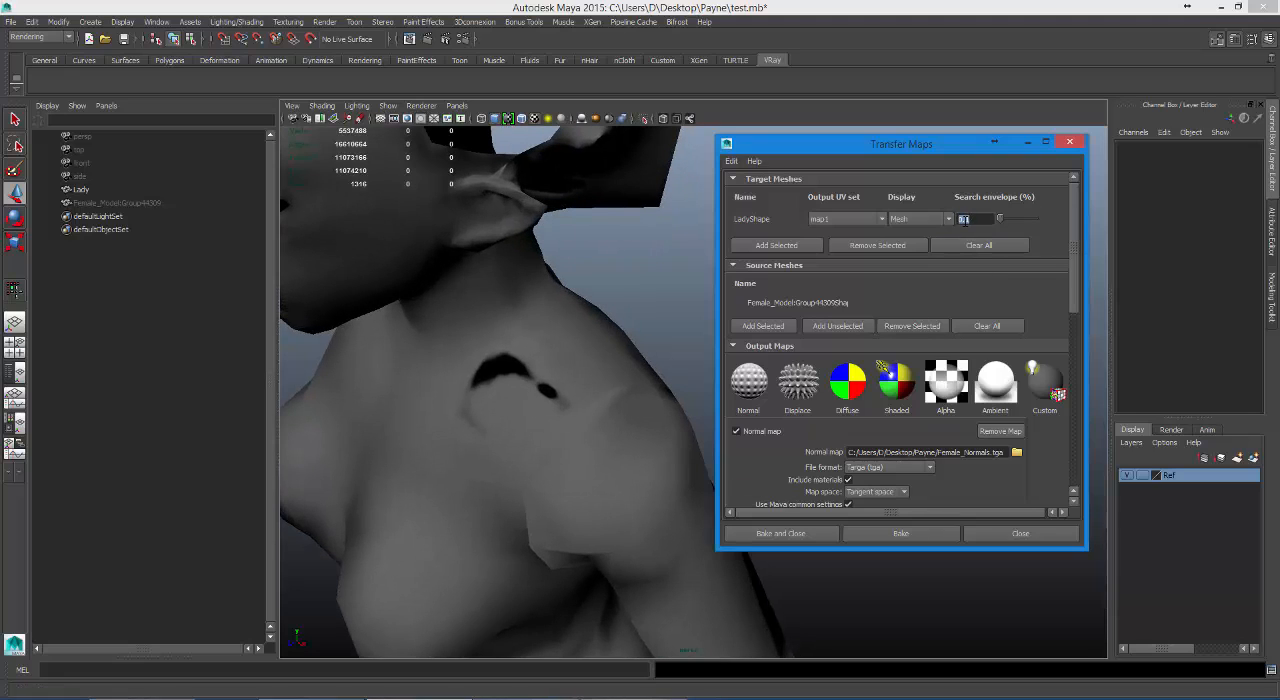
left_click(904, 532)
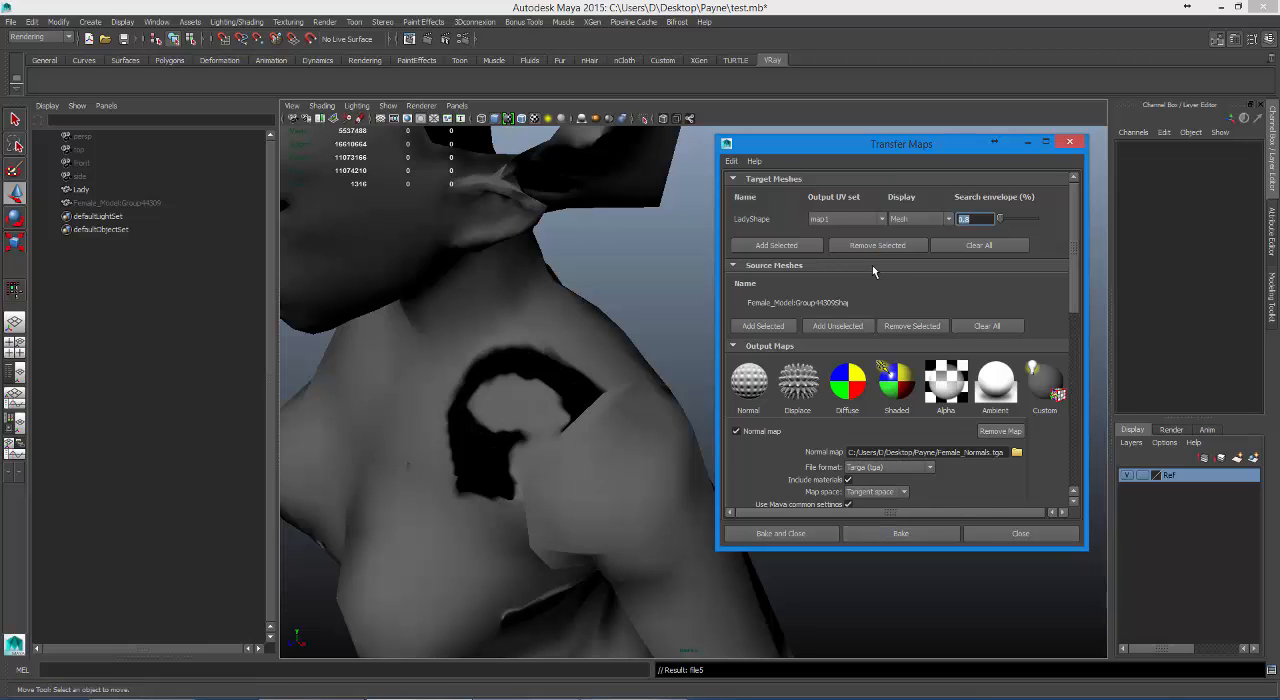
right_click_drag(593, 389, 413, 389, "alt")
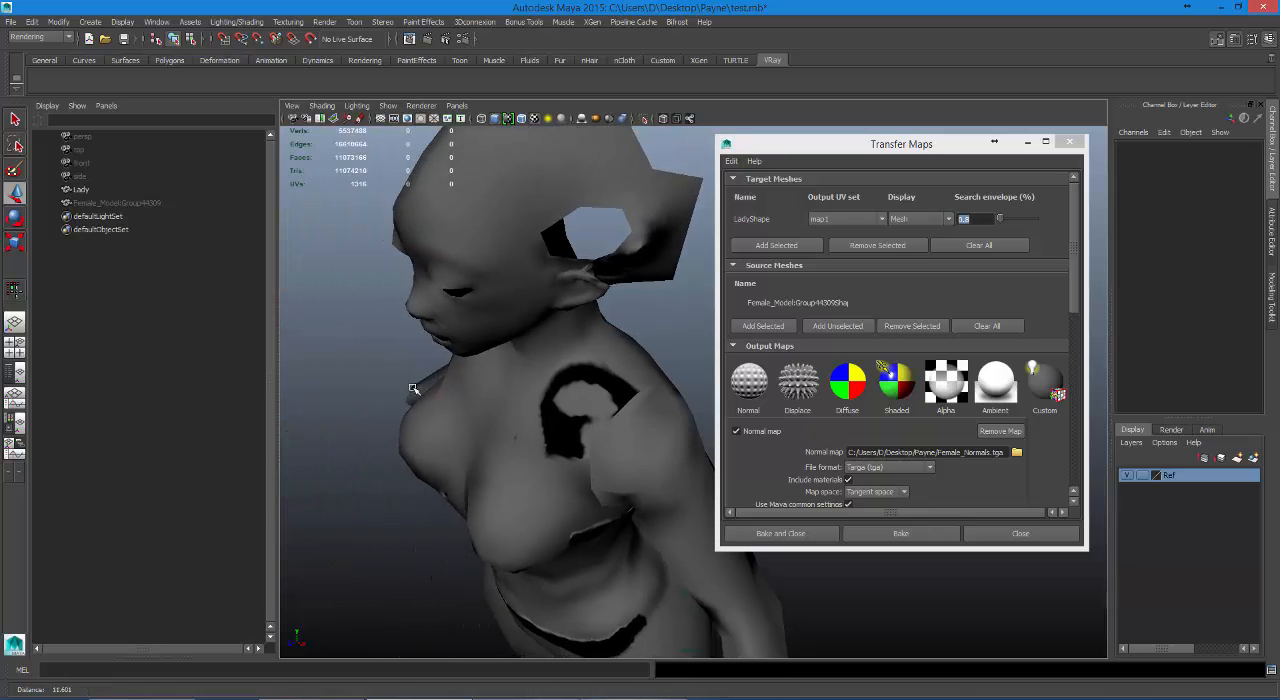
left_click_drag(413, 389, 465, 289, "alt")
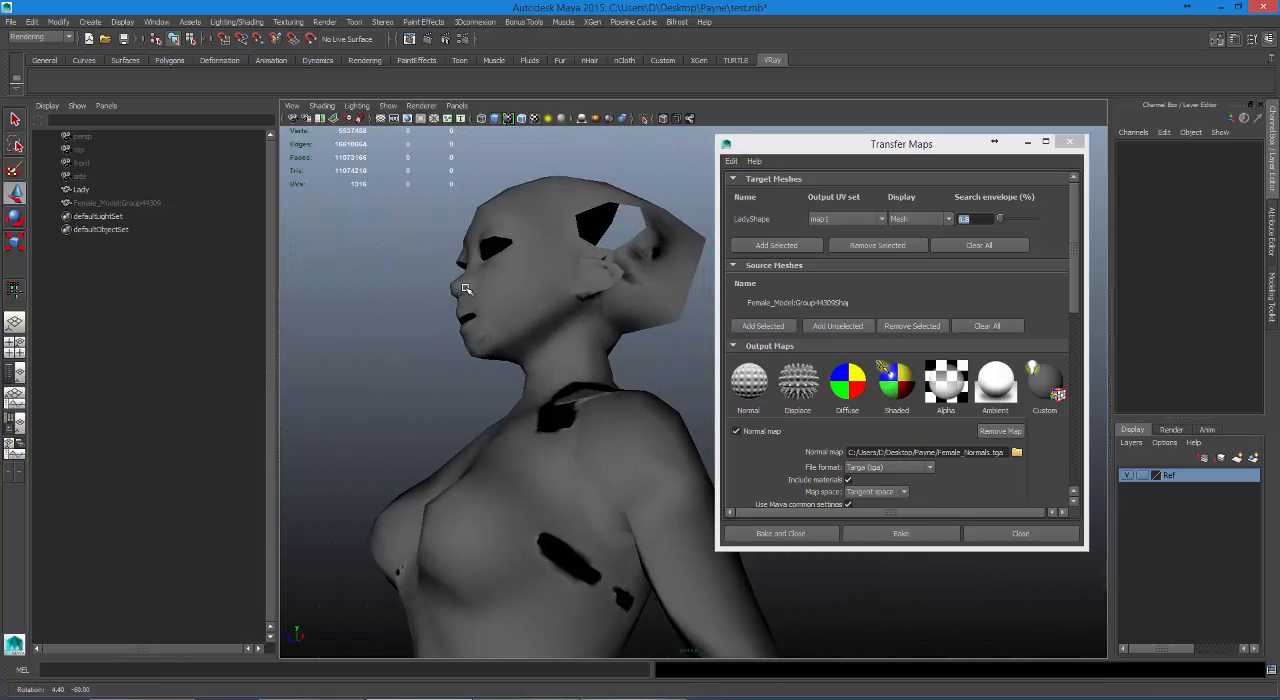
Show LadyShape's envelope instead of its mesh and set the search envelope to 0.1 %.
left_click(918, 218)
left_click(926, 237)
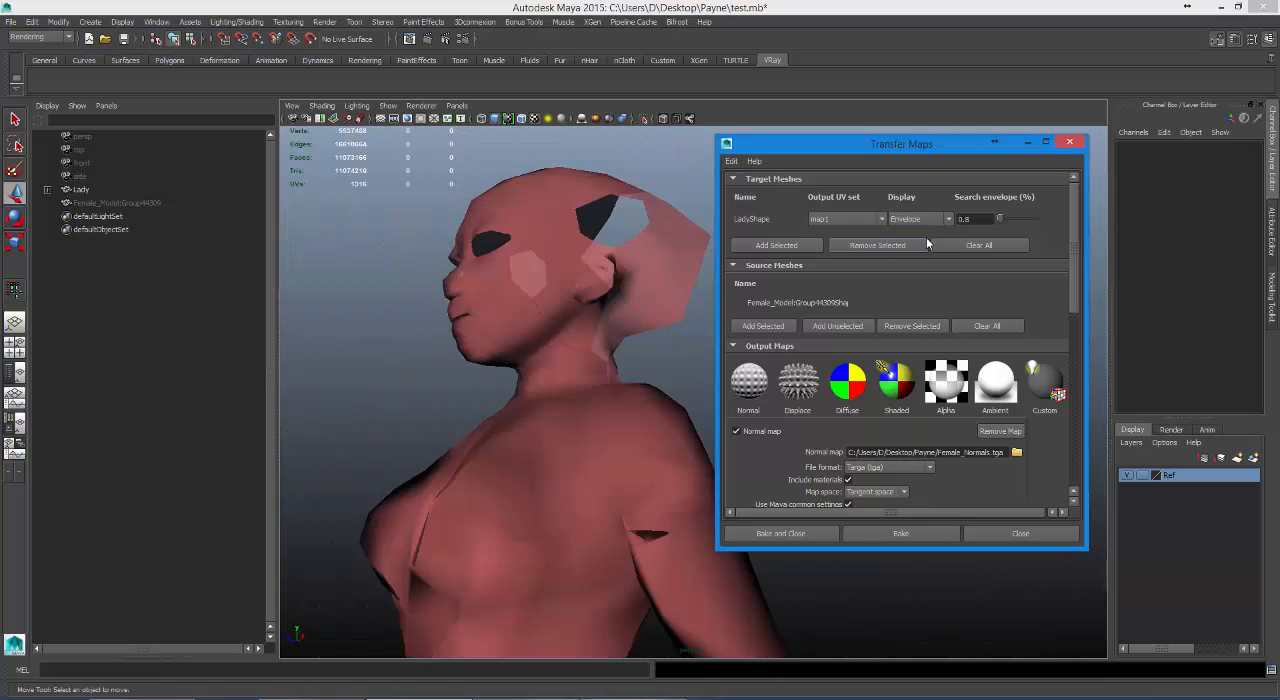
left_click_drag(999, 218, 933, 222)
type(".1")
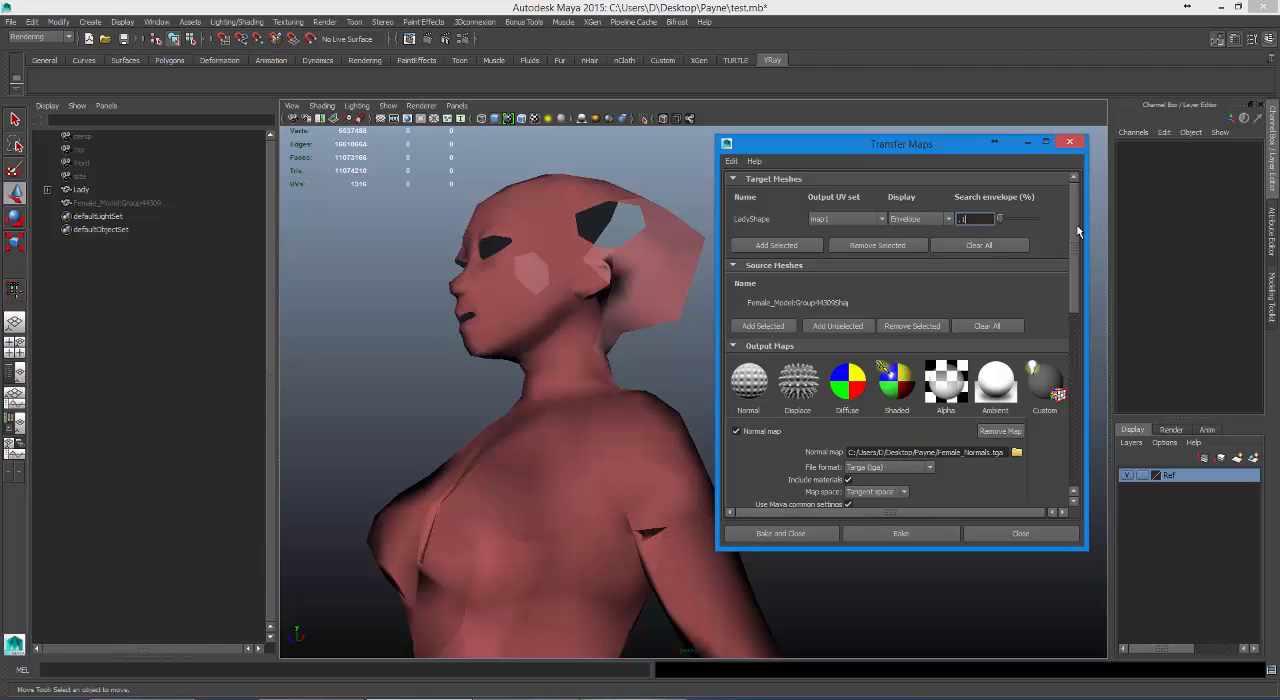
key("Return")
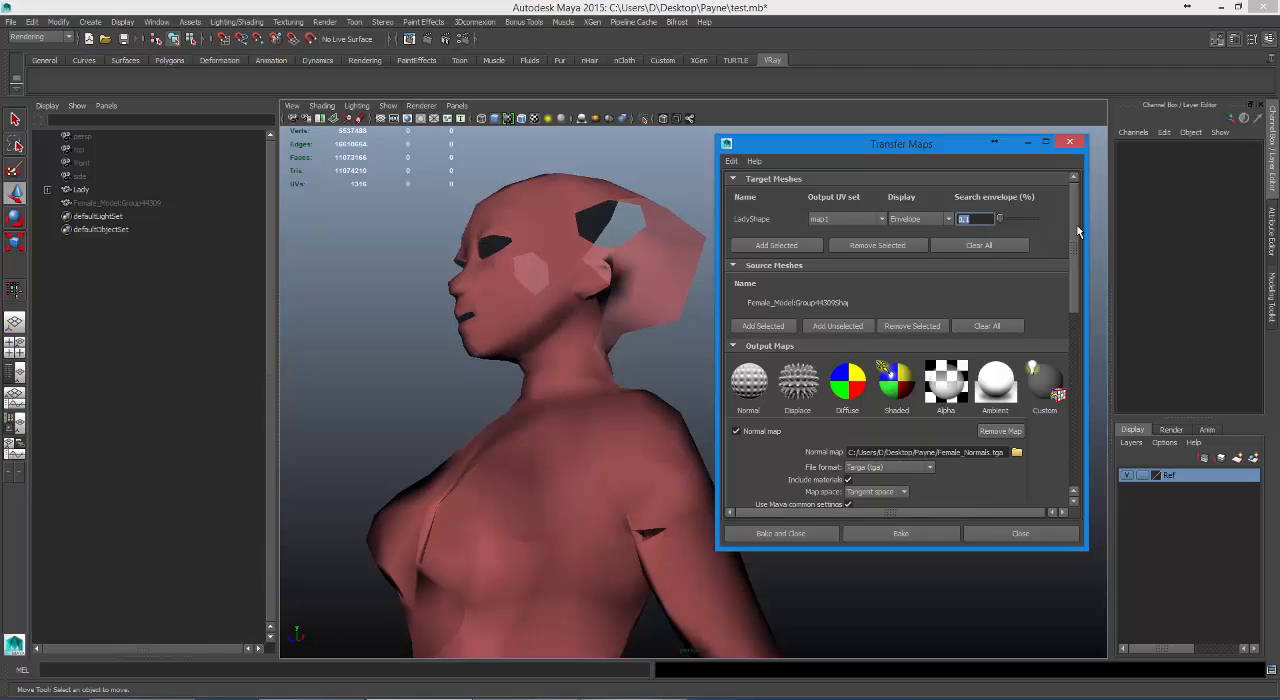
Switch LadyShape's display to Mesh and then Both, and compare the envelope with the mesh around the body and back.
left_click(947, 219)
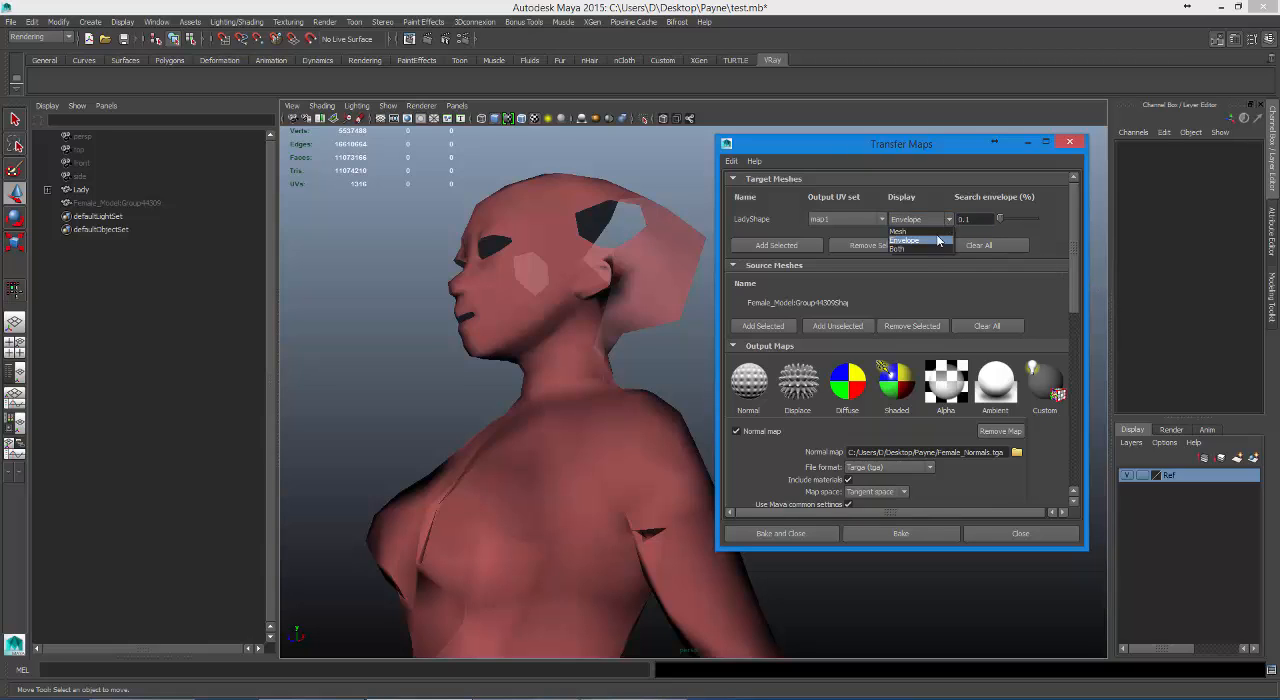
left_click(932, 232)
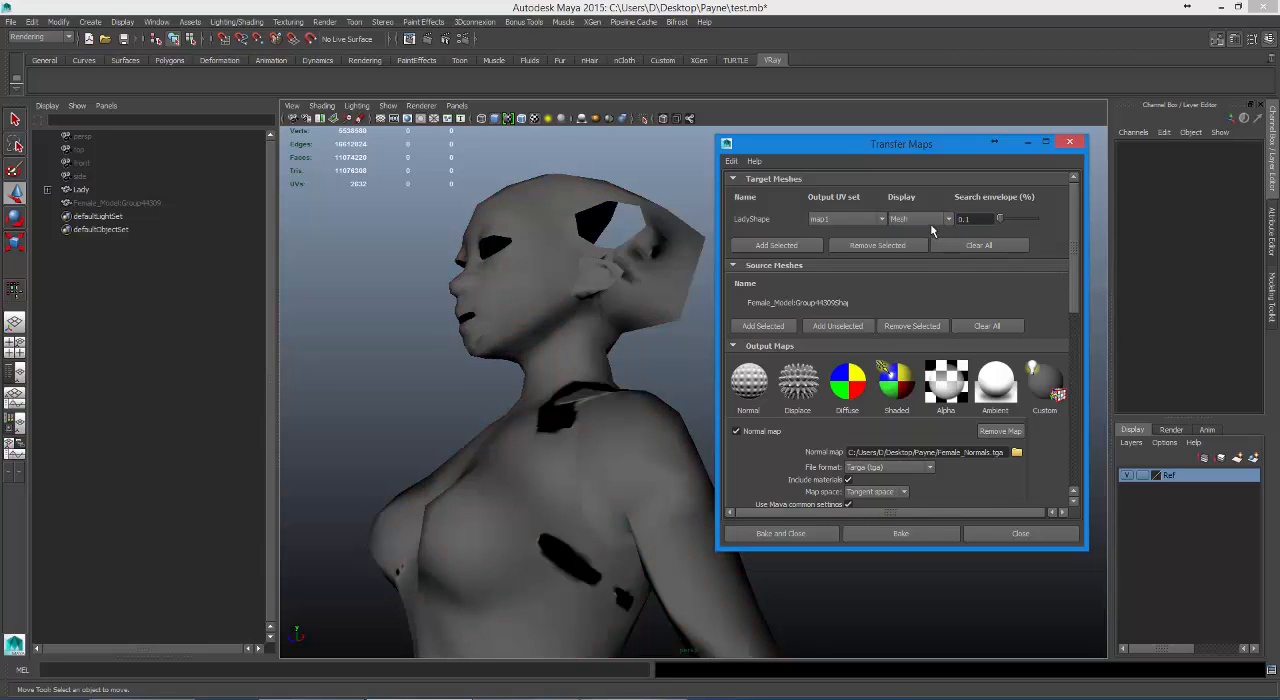
left_click(930, 223)
left_click(926, 245)
left_click_drag(560, 319, 325, 354, "alt")
middle_click_drag(643, 309, 290, 378, "alt")
left_click_drag(290, 378, 545, 319, "alt")
middle_click_drag(545, 320, 590, 205, "alt")
scroll(540, 418, "up", 2)
left_click_drag(590, 205, 520, 294, "alt")
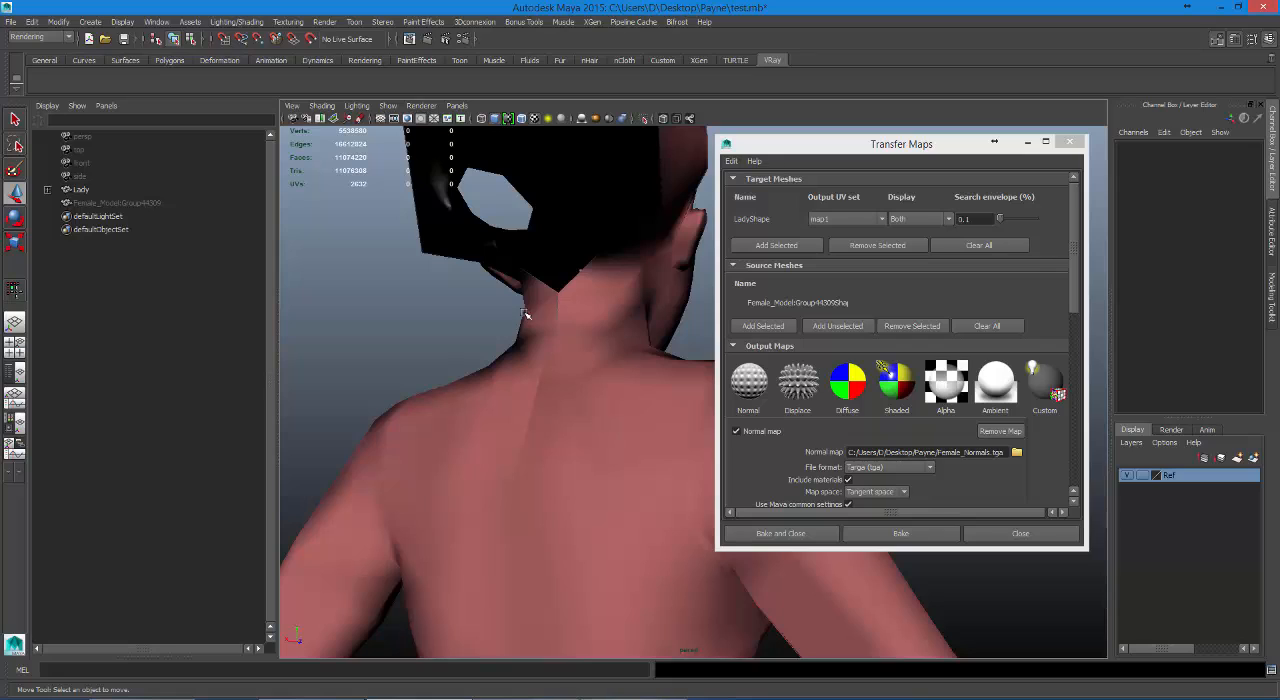
Set the search envelope to 0.2 % and check how the envelope covers the mesh around the back and torso.
left_click(963, 218)
double_click(967, 218)
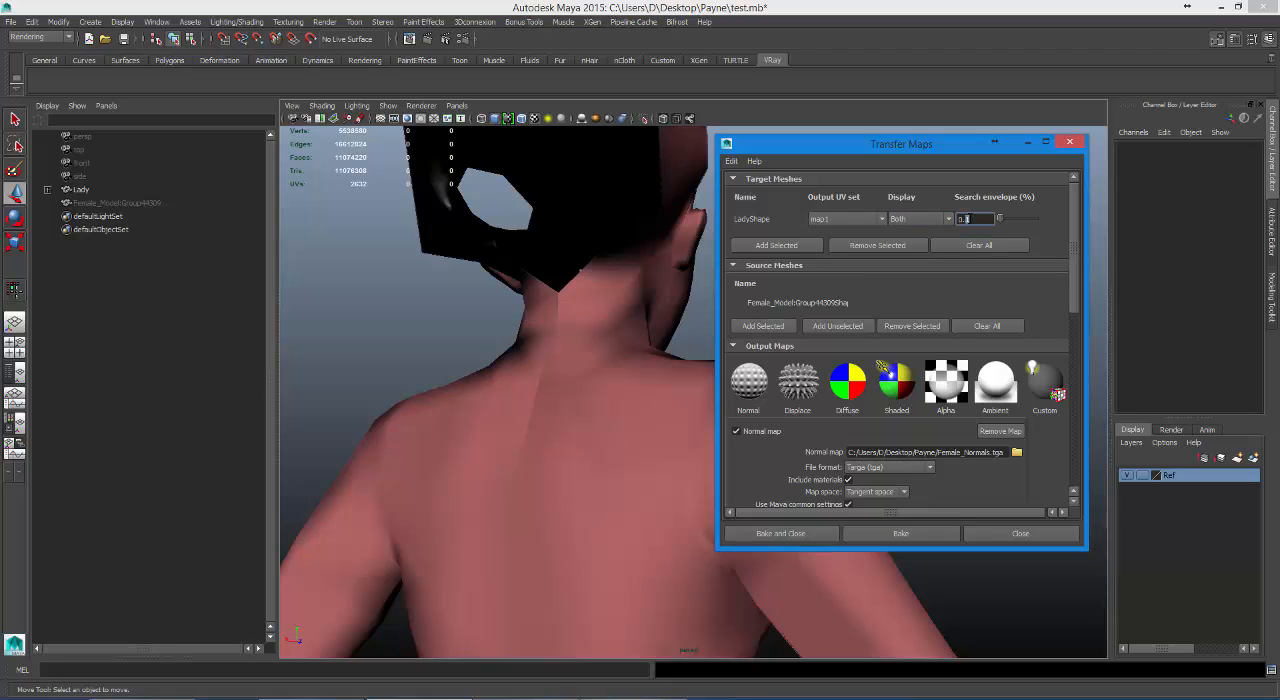
type("2")
key("Return")
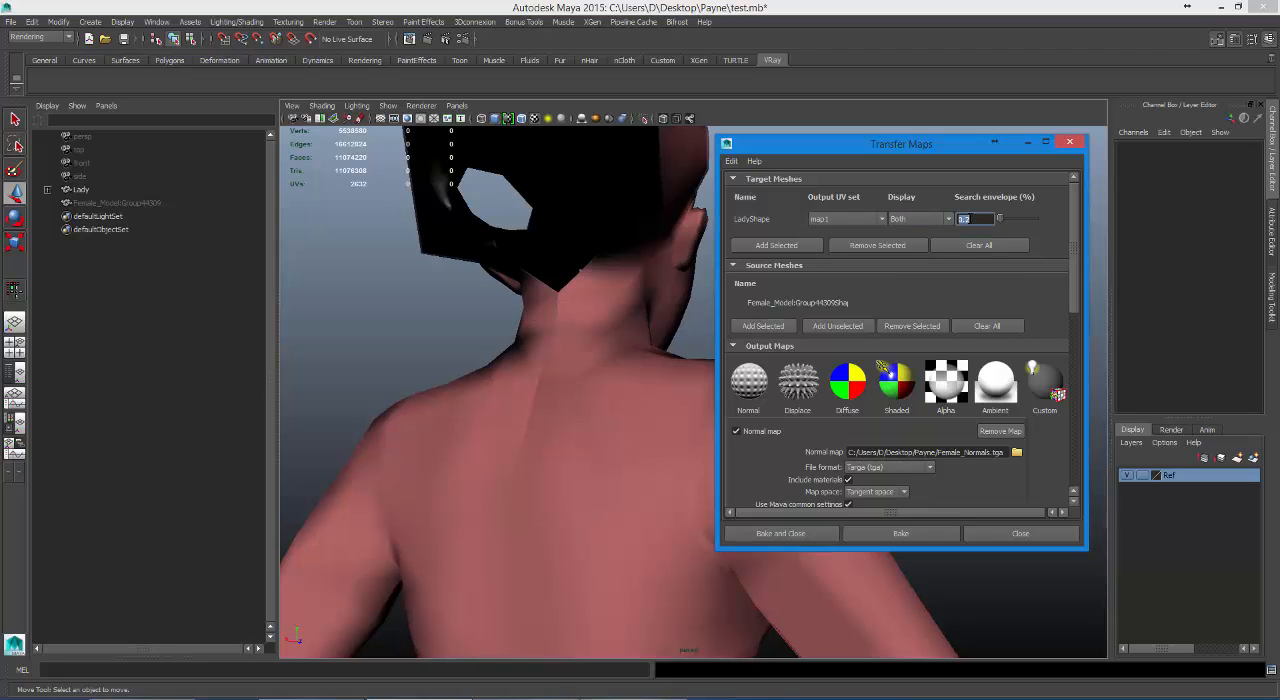
left_click_drag(614, 394, 636, 441, "alt")
left_click_drag(578, 393, 471, 306, "alt")
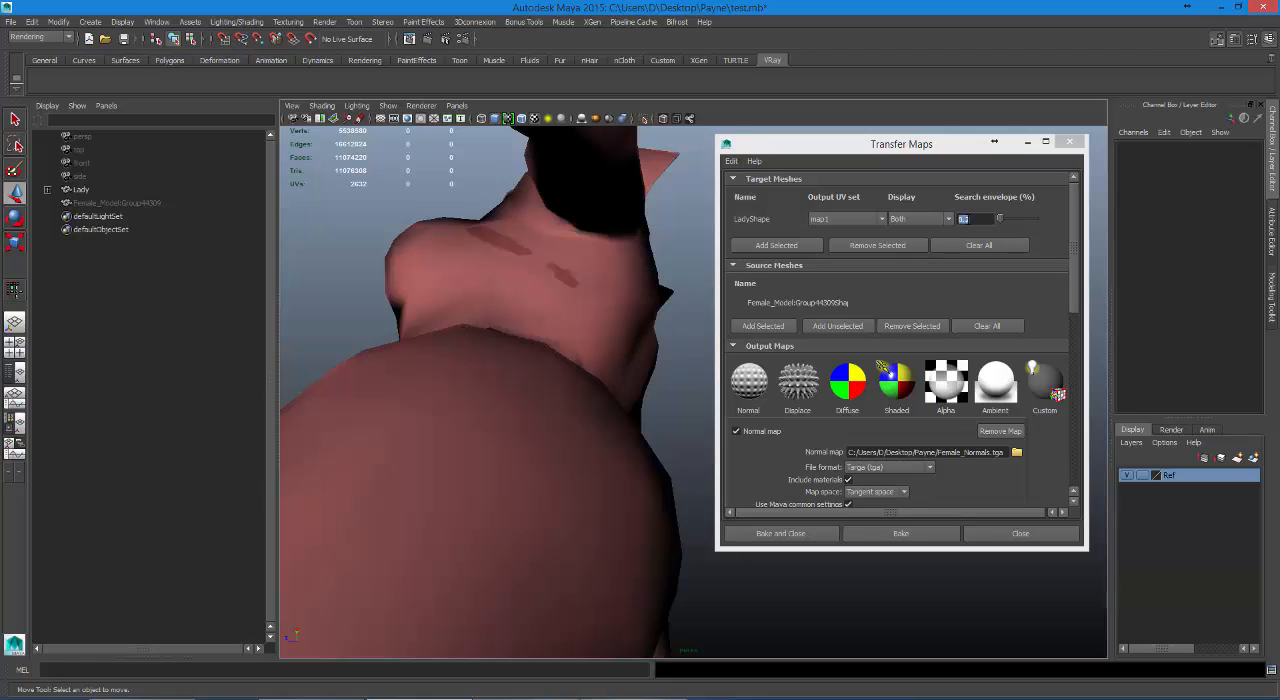
Set the search envelope to 0.5 % and check its coverage over the torso and shoulder.
left_click(968, 220)
key("BackSpace")
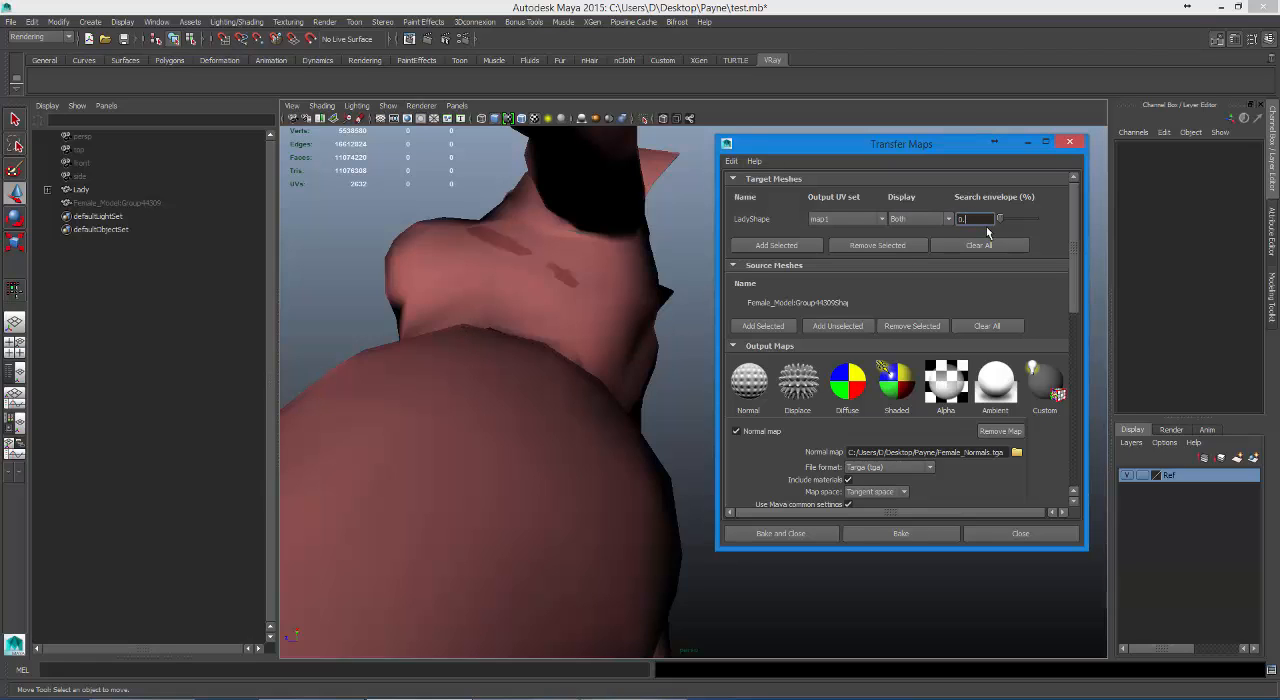
type("5")
key("Return")
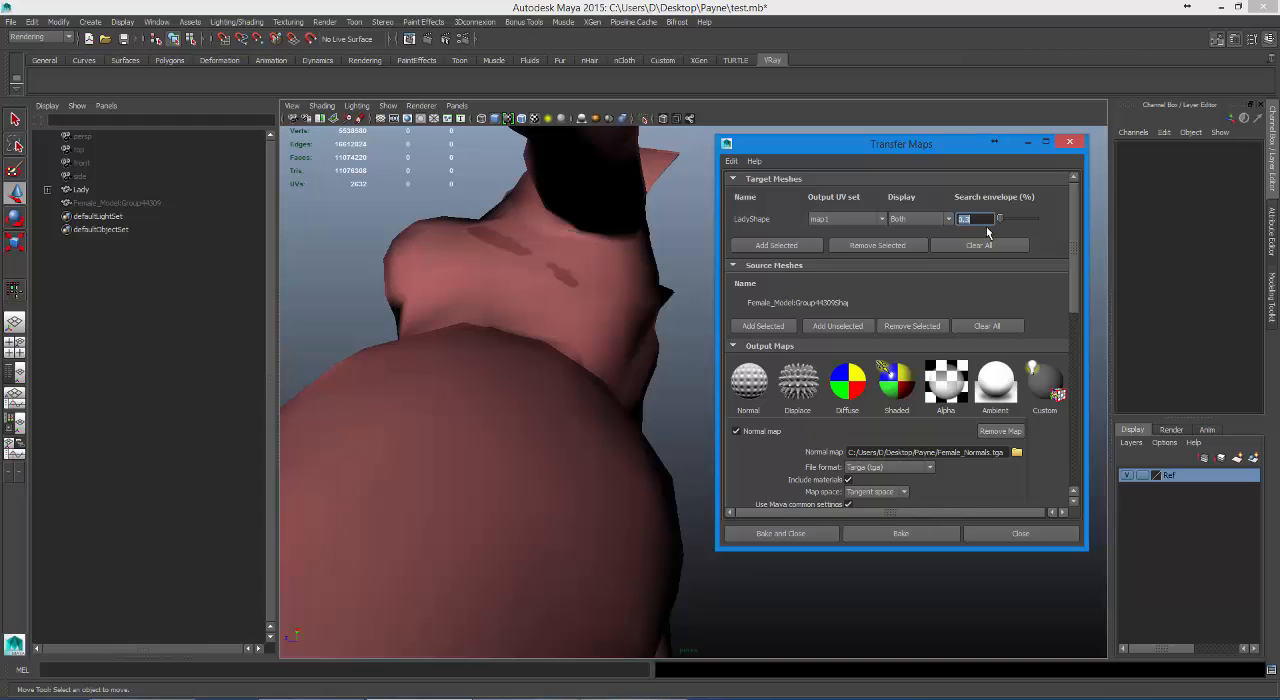
left_click_drag(578, 292, 606, 327, "alt")
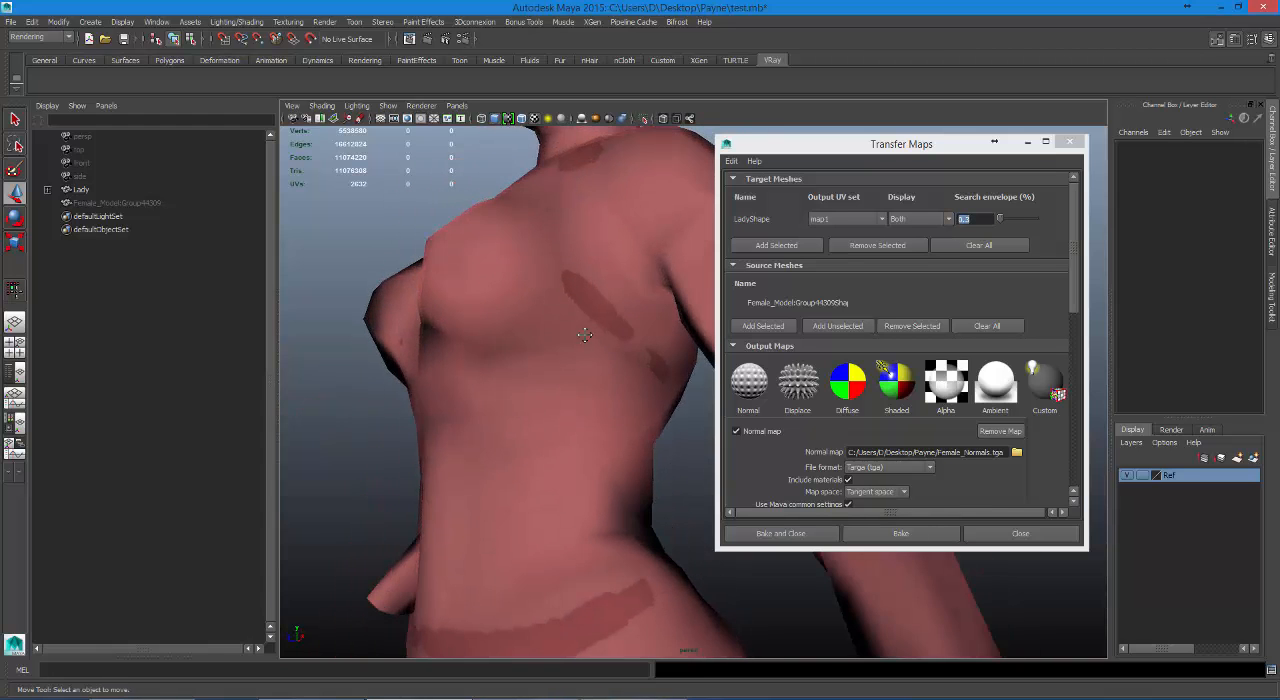
middle_click_drag(587, 332, 524, 406, "alt")
left_click_drag(524, 406, 465, 404, "alt")
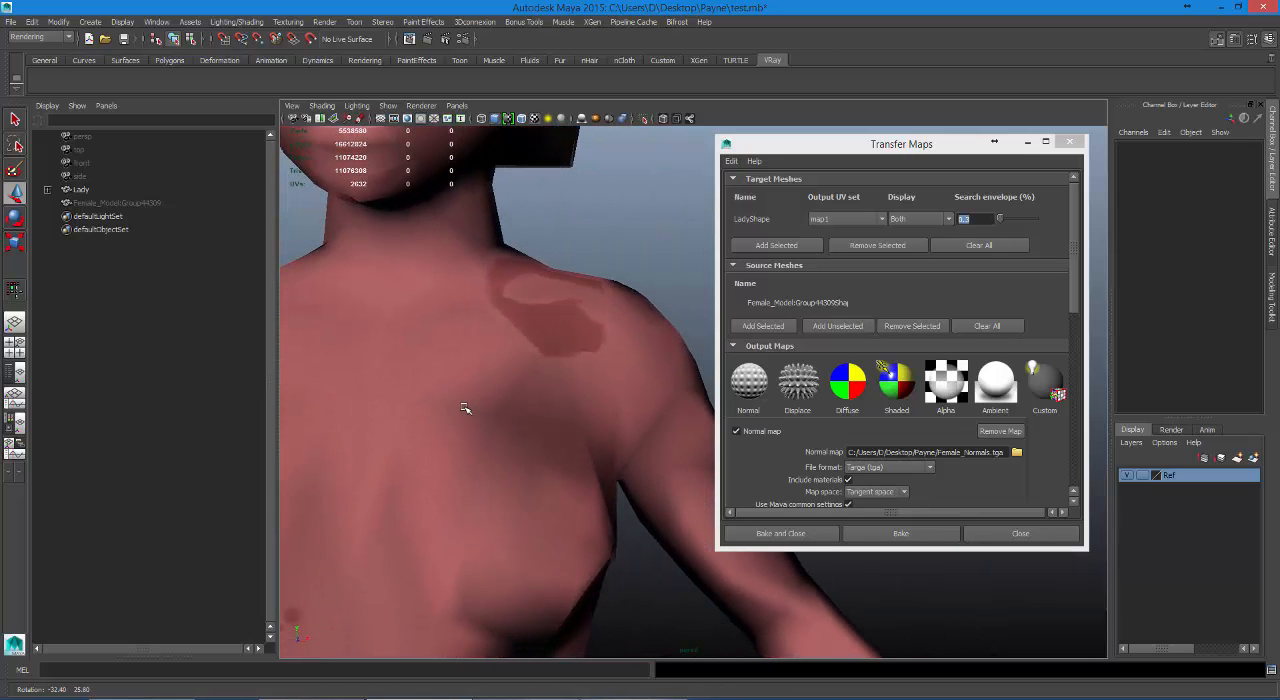
Bake LadyShape's normal map, check the shoulder and torso, and set the search envelope to 0.2 %.
left_click(933, 536)
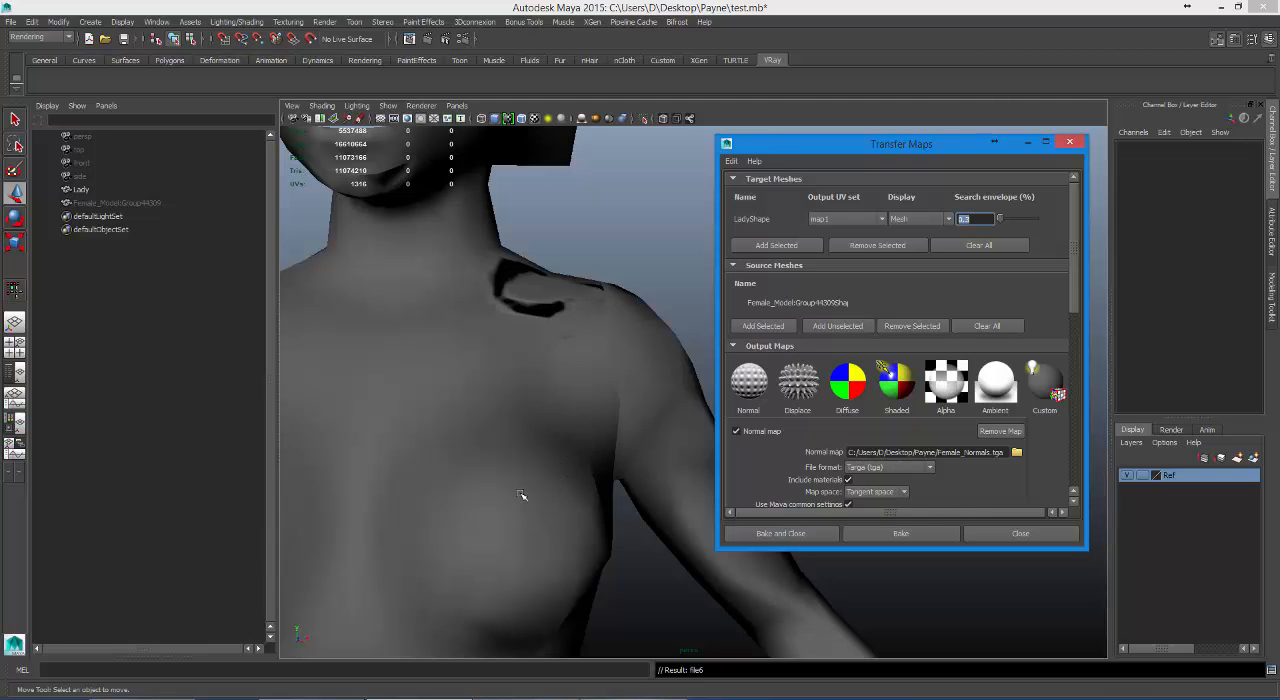
left_click_drag(592, 407, 565, 377, "alt")
left_click(976, 219)
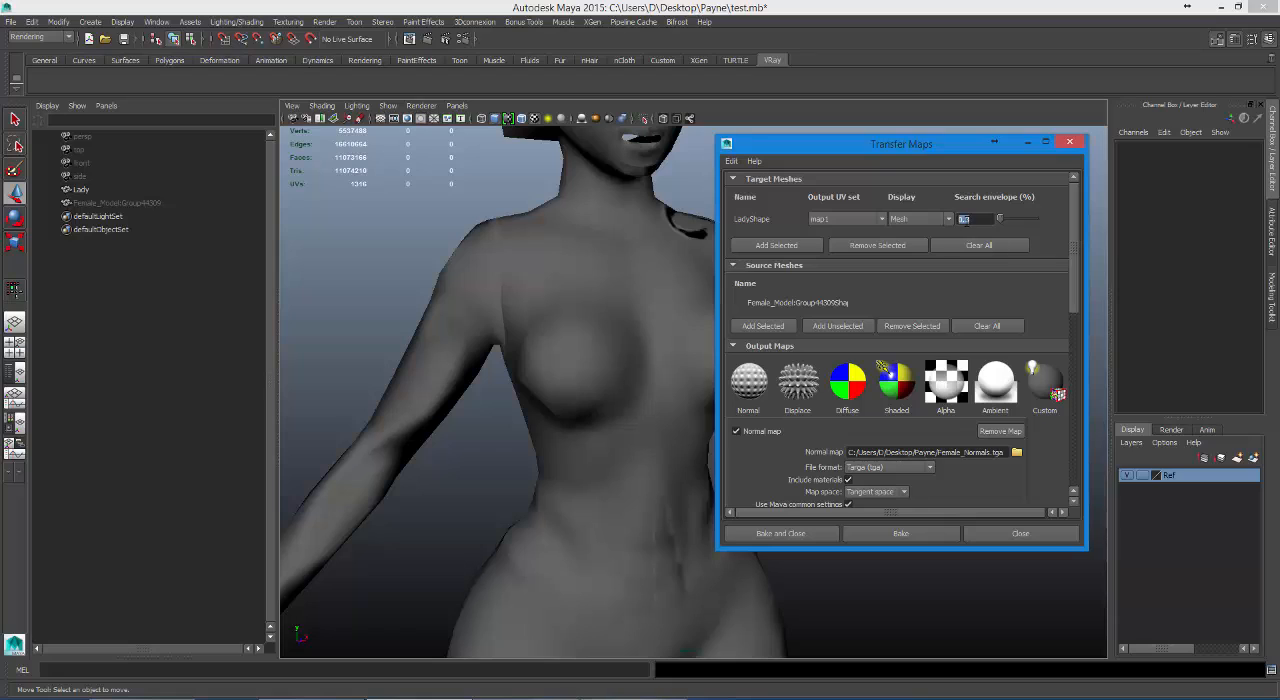
key("BackSpace")
type("2")
Activate Quad Draw, reveal the hidden high-poly Female_Model:Group44309 and make it the live surface.
left_click_drag(1042, 146, 1081, 288)
left_click(1273, 300)
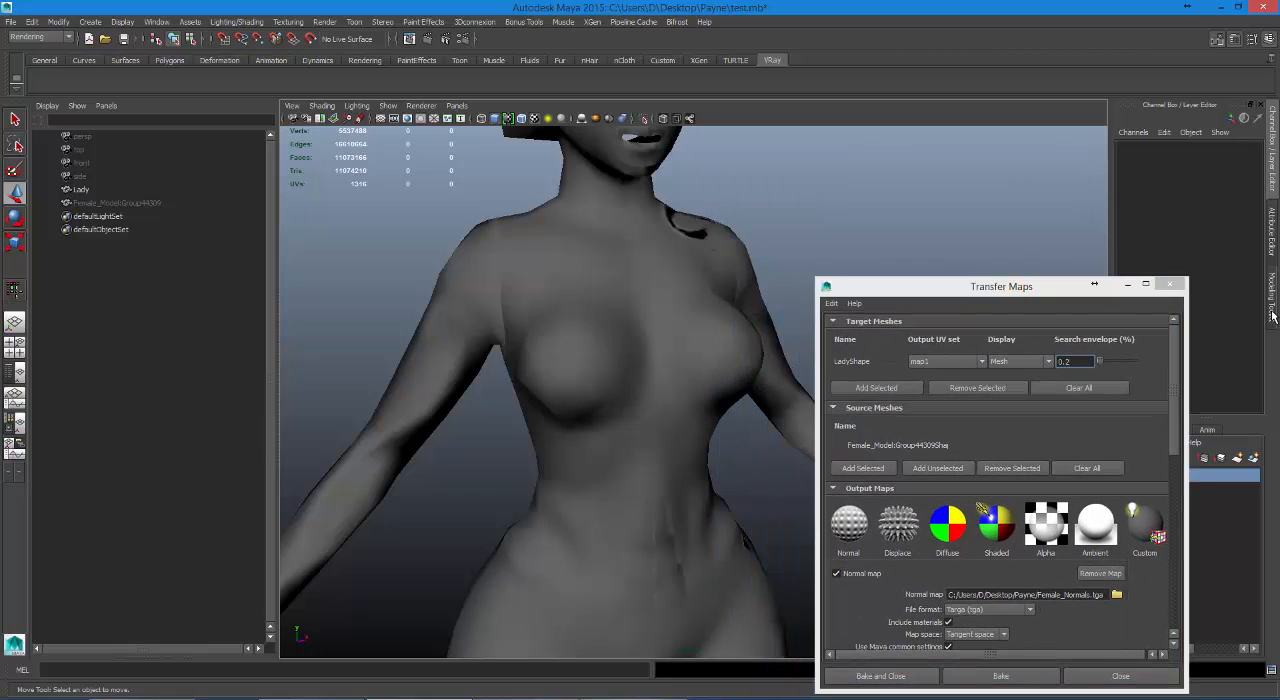
left_click_drag(954, 293, 691, 562)
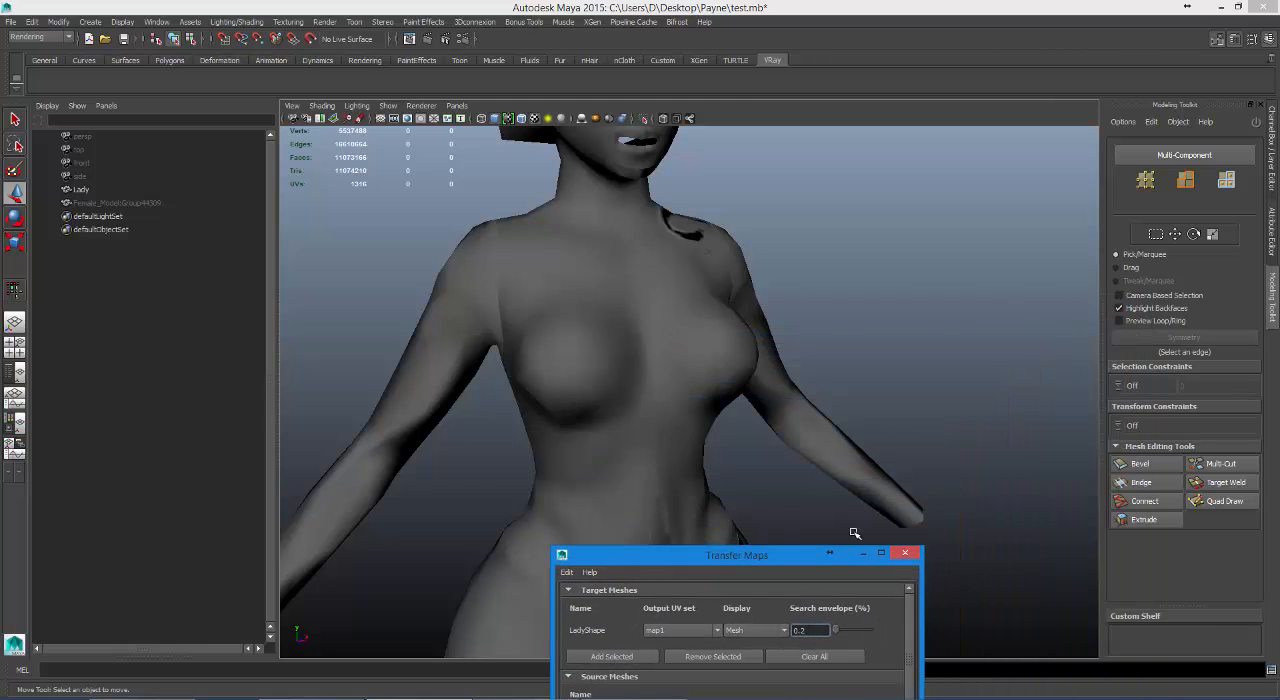
left_click(1210, 501)
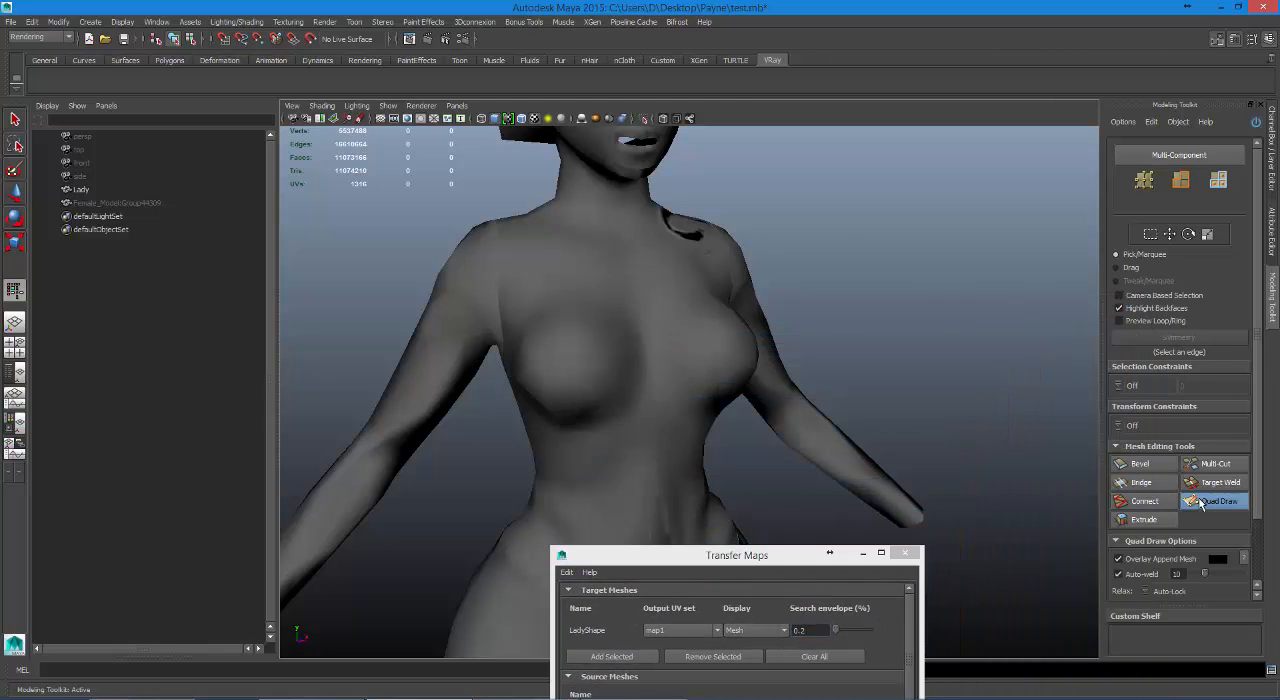
left_click(113, 203)
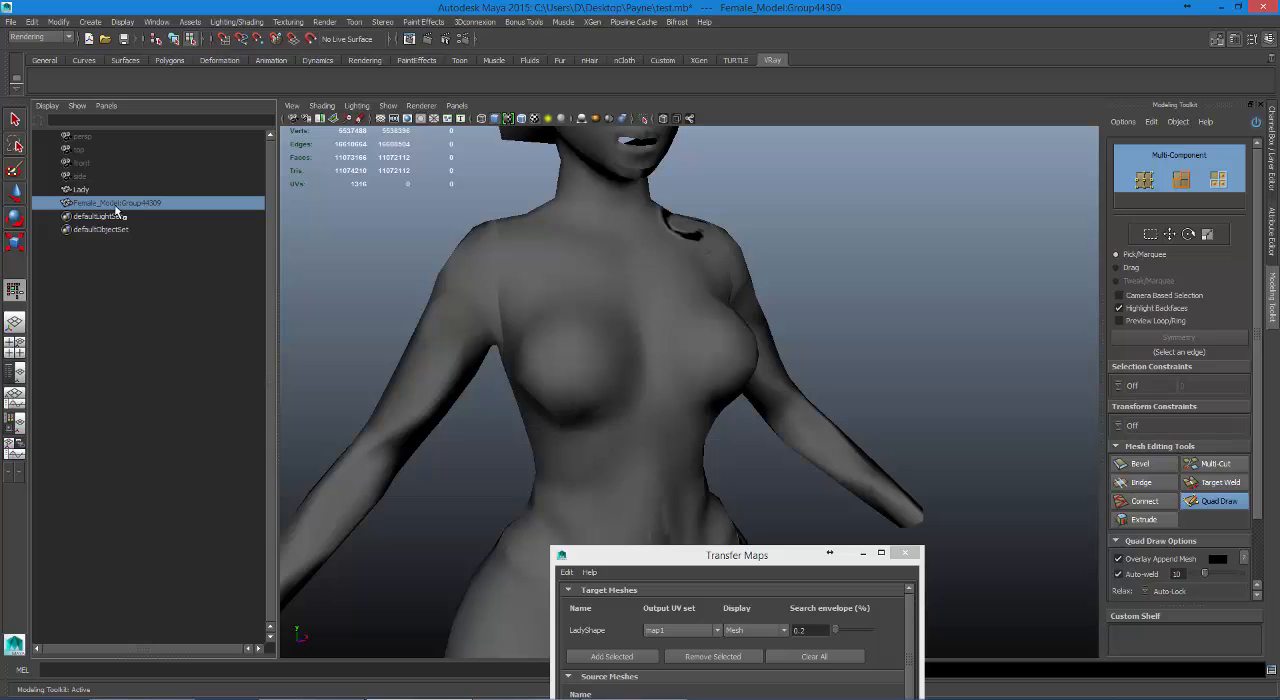
key("ctrl+h")
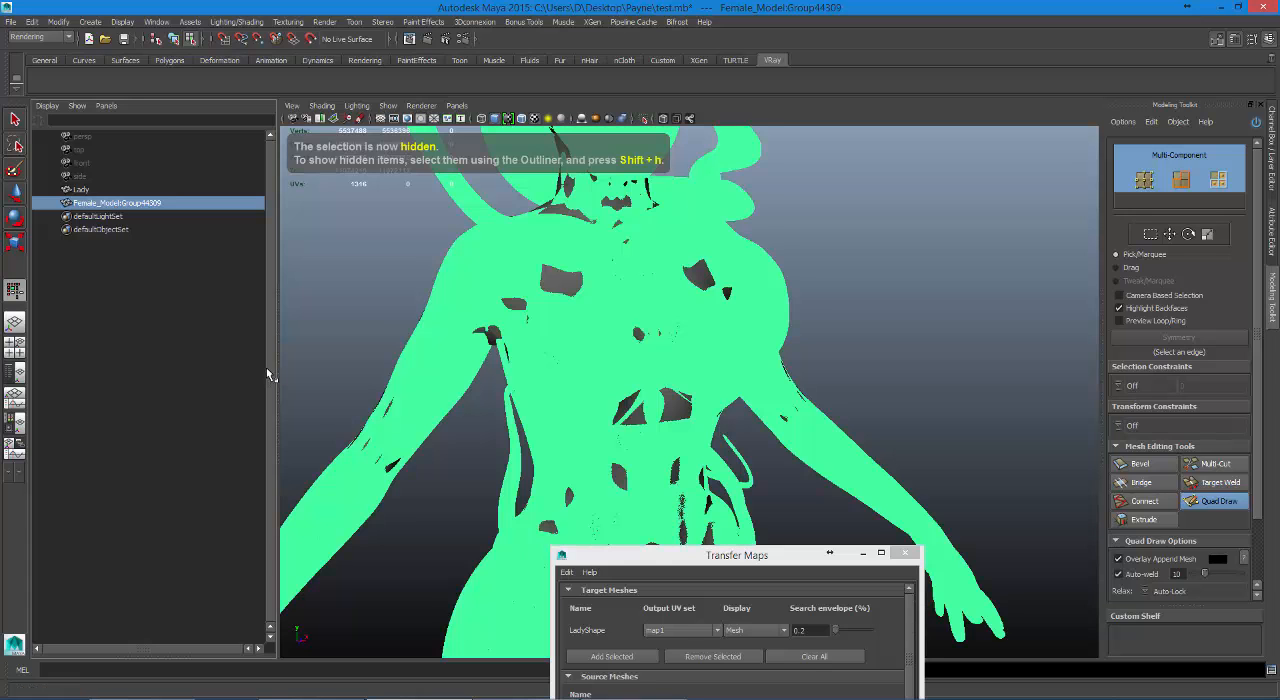
left_click(308, 42)
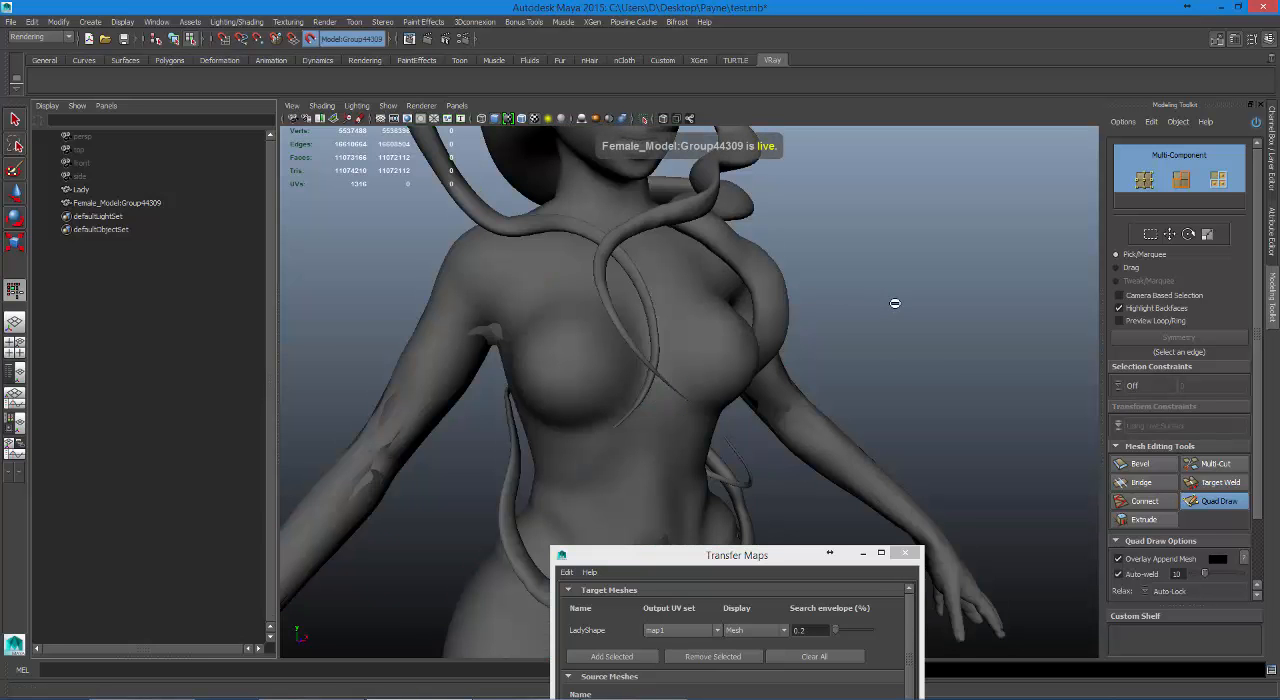
Set LadyShape's search envelope to 0.0 % in Transfer Maps.
left_click_drag(871, 294, 762, 320, "alt")
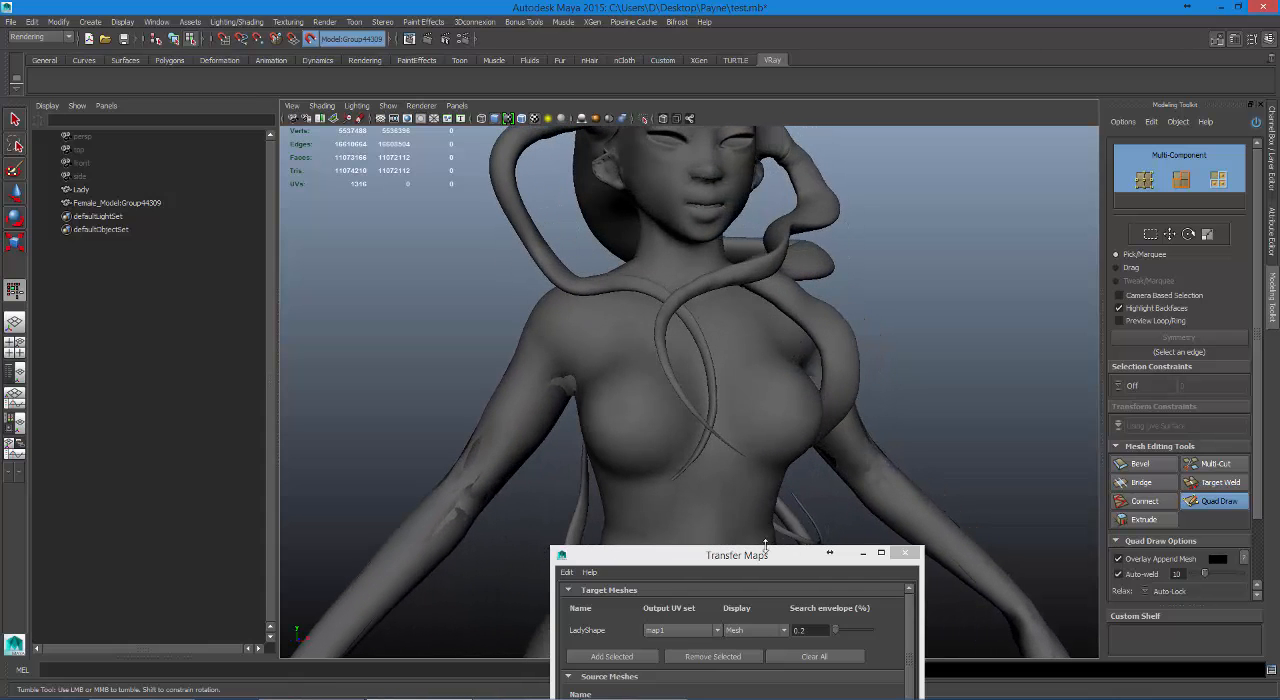
left_click_drag(765, 547, 878, 244)
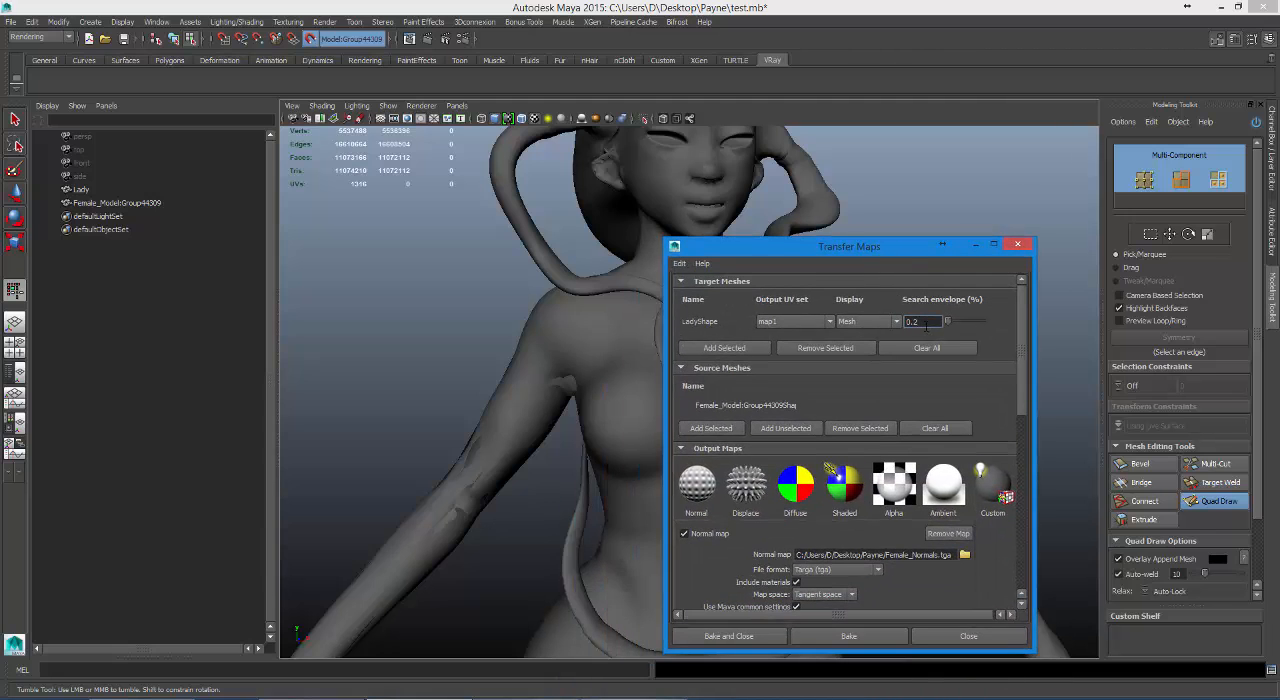
left_click_drag(926, 325, 907, 322)
left_click_drag(850, 250, 1030, 265)
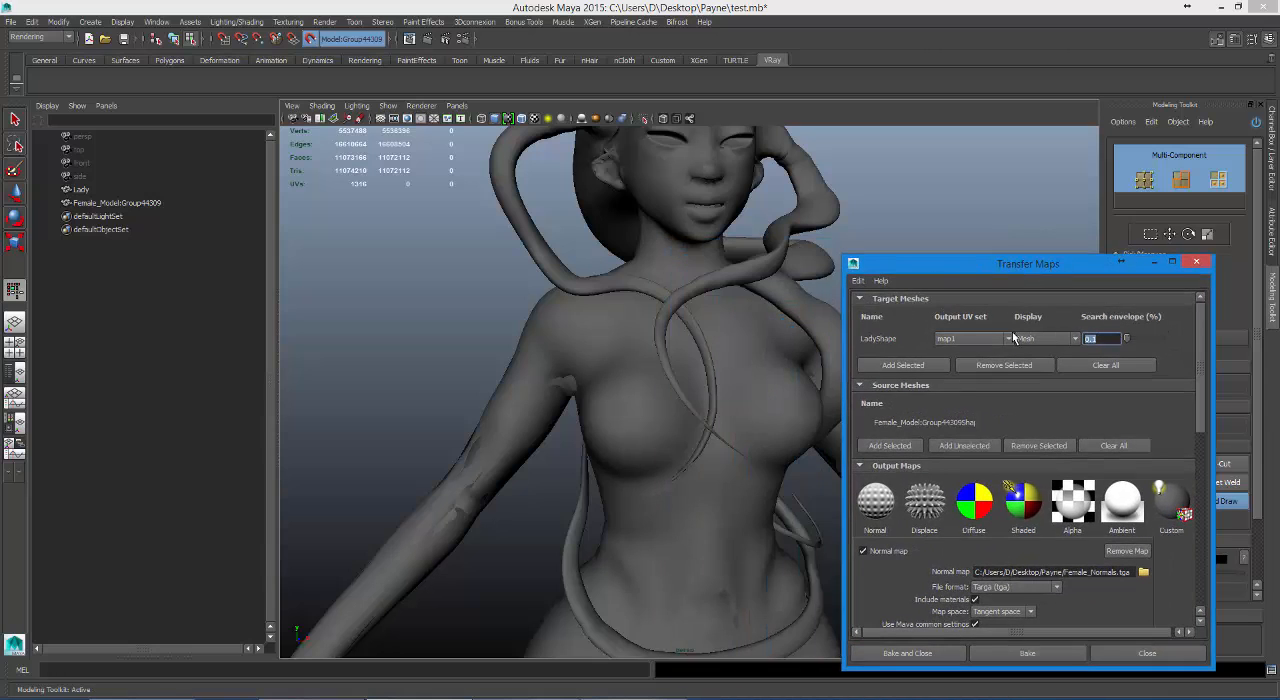
left_click_drag(1028, 262, 1105, 196)
Examine from several angles how the high-poly model's tentacles lie over the shoulder, neck and chest.
left_click_drag(759, 385, 687, 378, "alt")
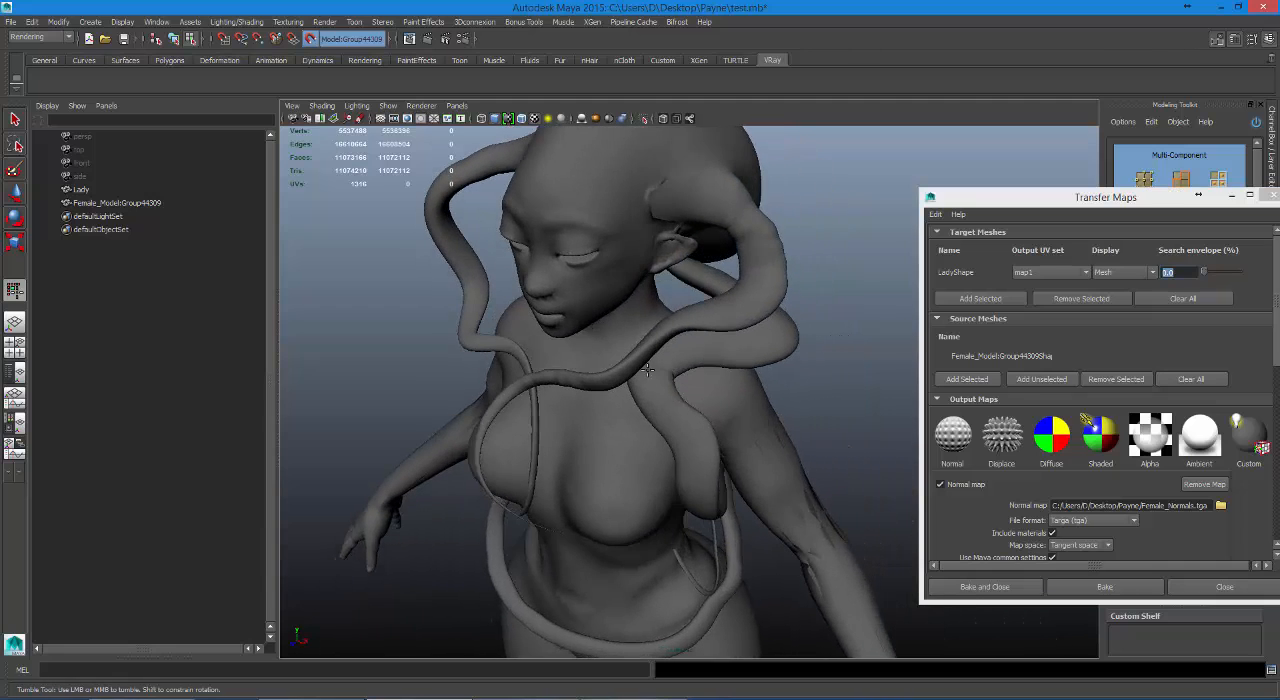
right_click_drag(648, 370, 706, 377, "alt")
middle_click_drag(580, 340, 632, 436, "alt")
left_click_drag(632, 436, 674, 384, "alt")
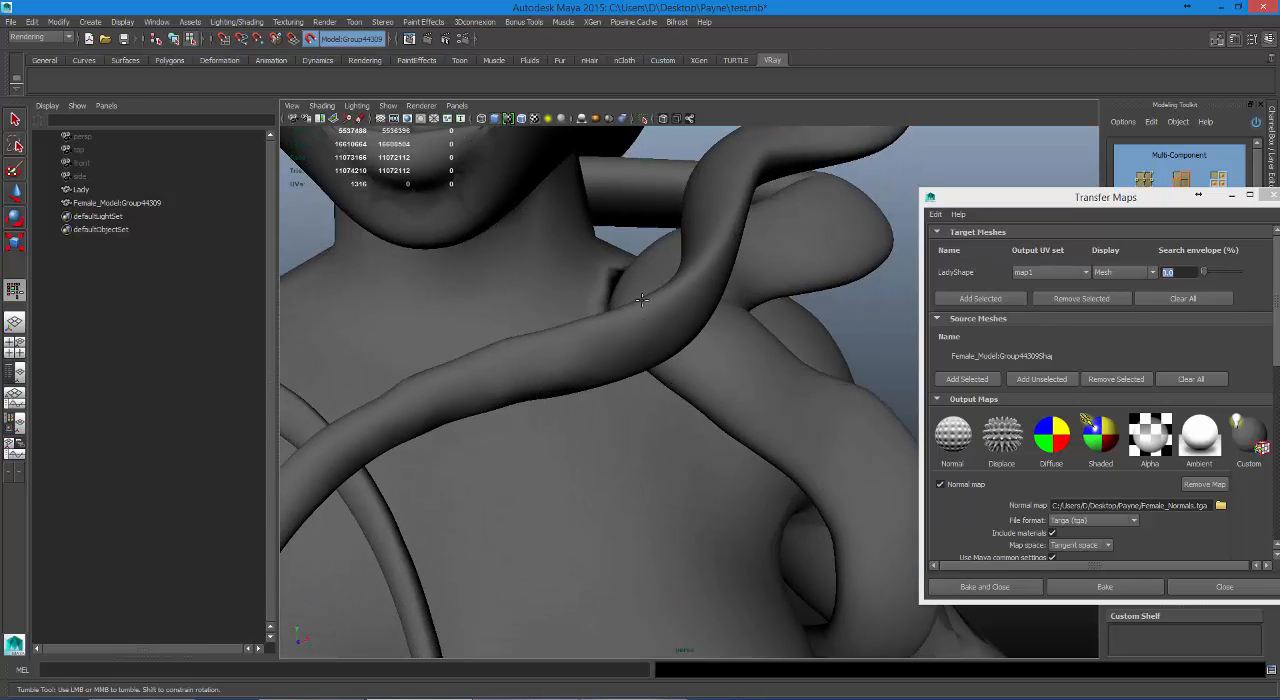
right_click_drag(781, 371, 640, 374, "alt")
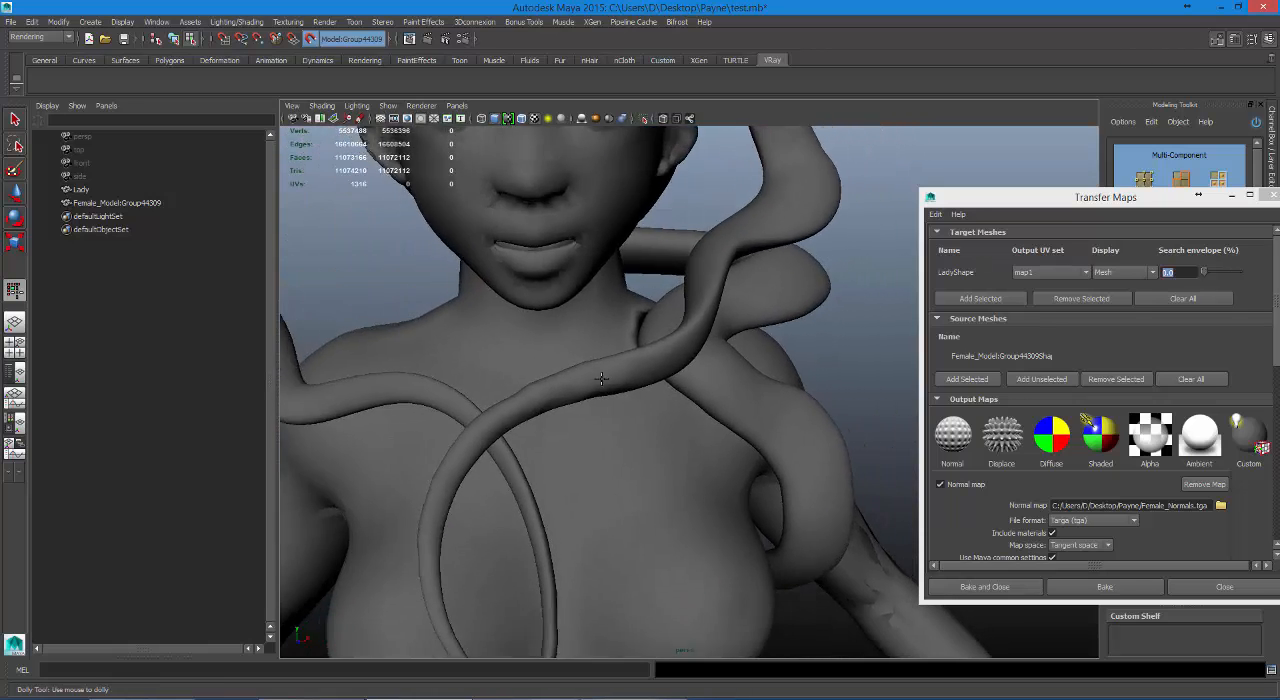
middle_click_drag(640, 374, 648, 408, "alt")
left_click_drag(648, 408, 560, 400, "alt")
Add Female_Model:Group44309 to the Ref display layer.
left_click_drag(1060, 201, 983, 652)
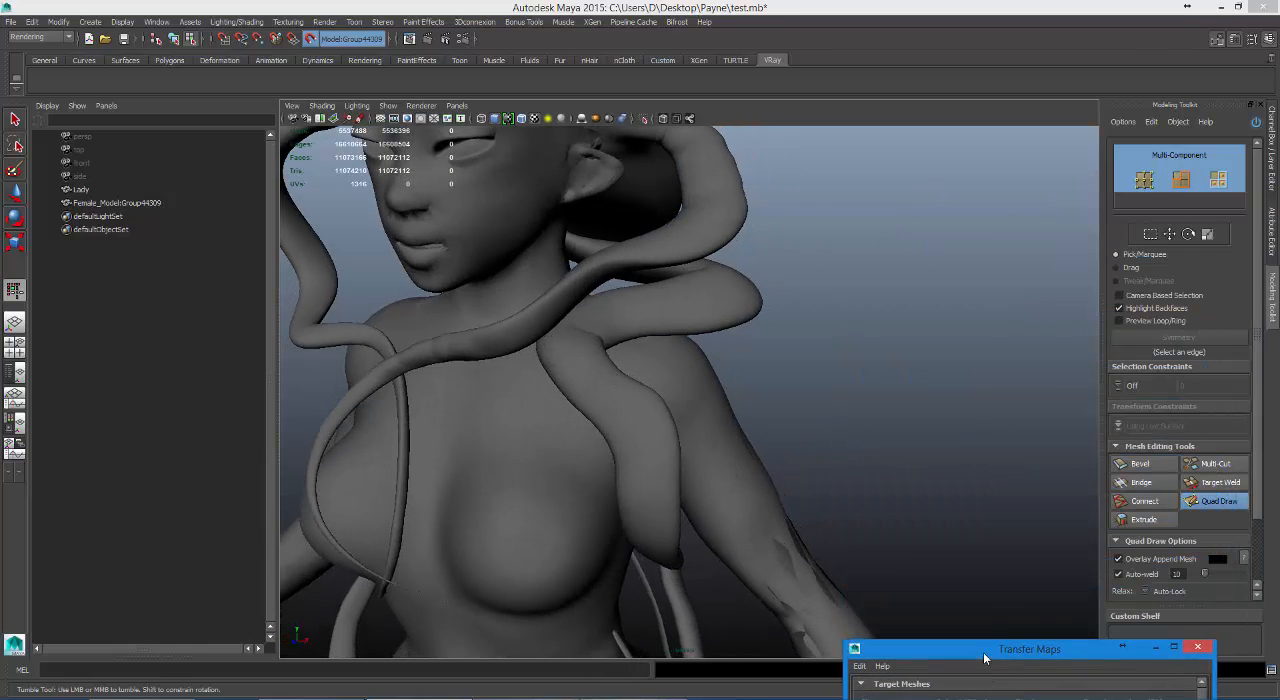
left_click(1272, 166)
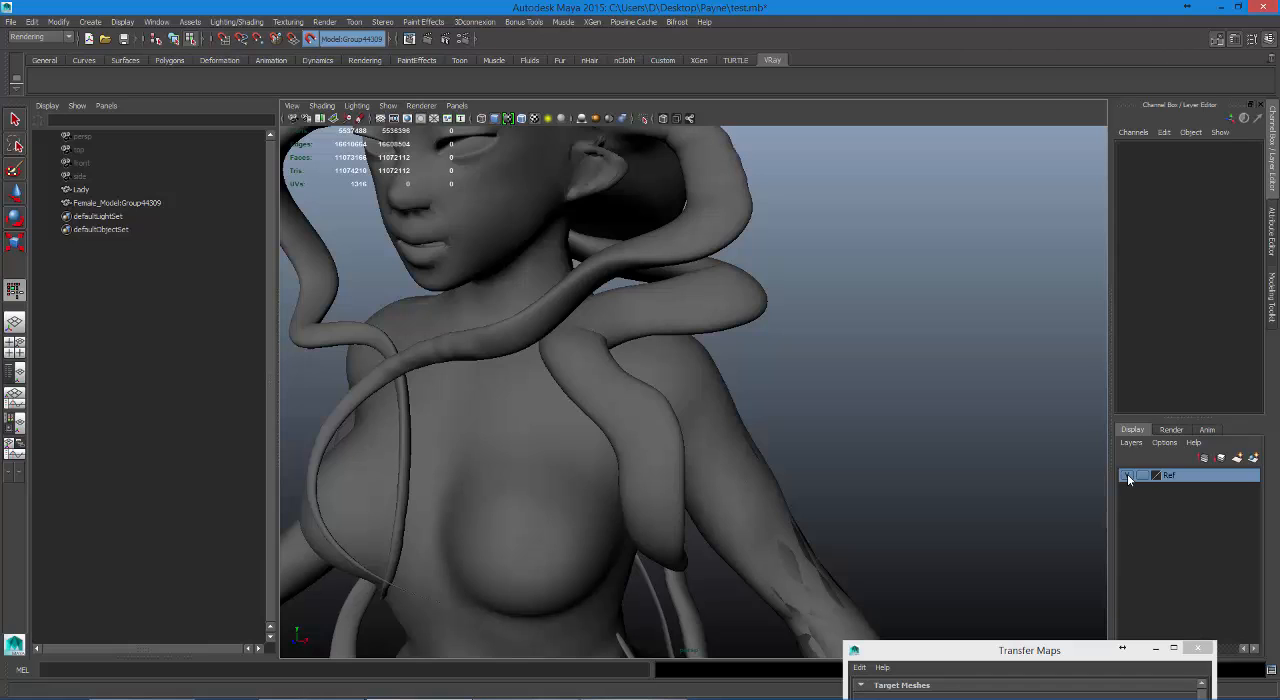
left_click(118, 203)
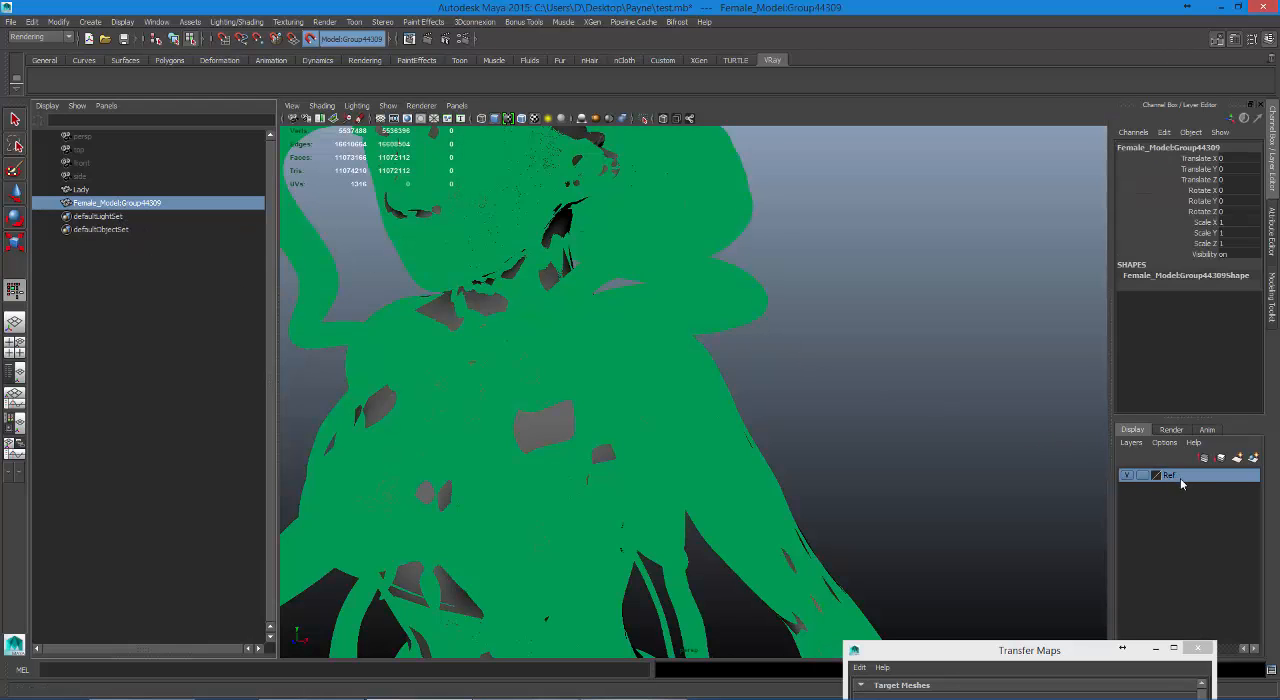
right_click(1180, 478)
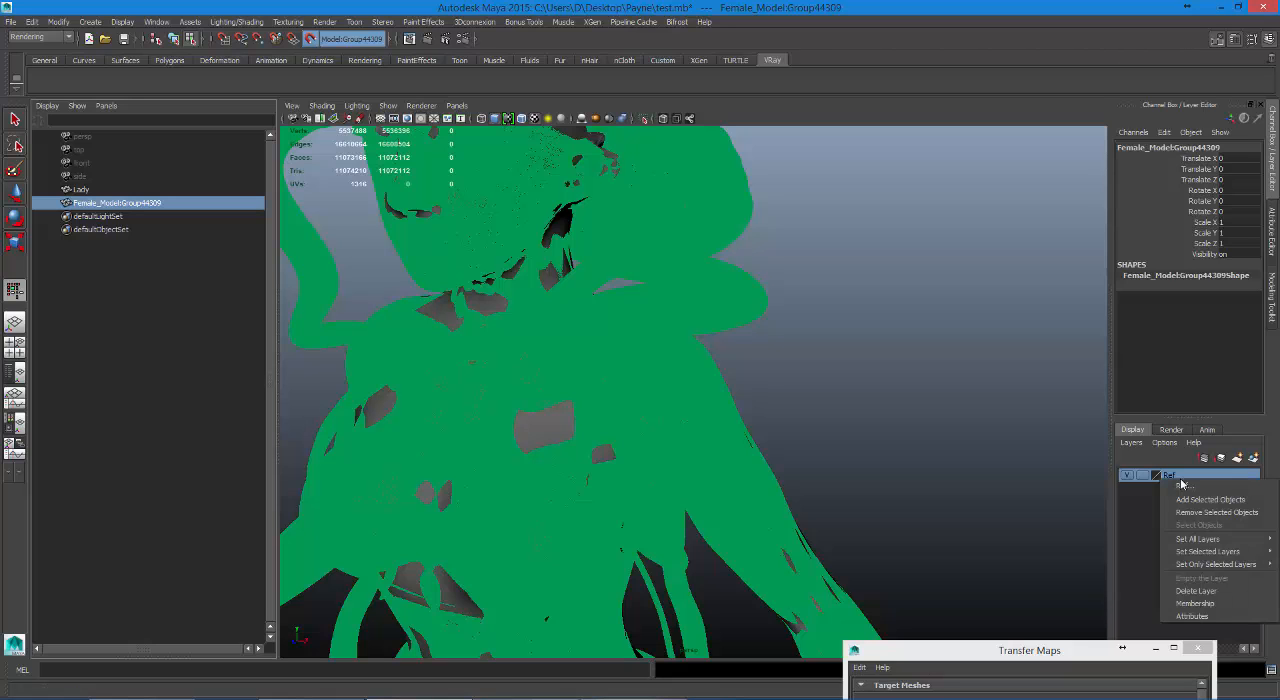
left_click(1186, 500)
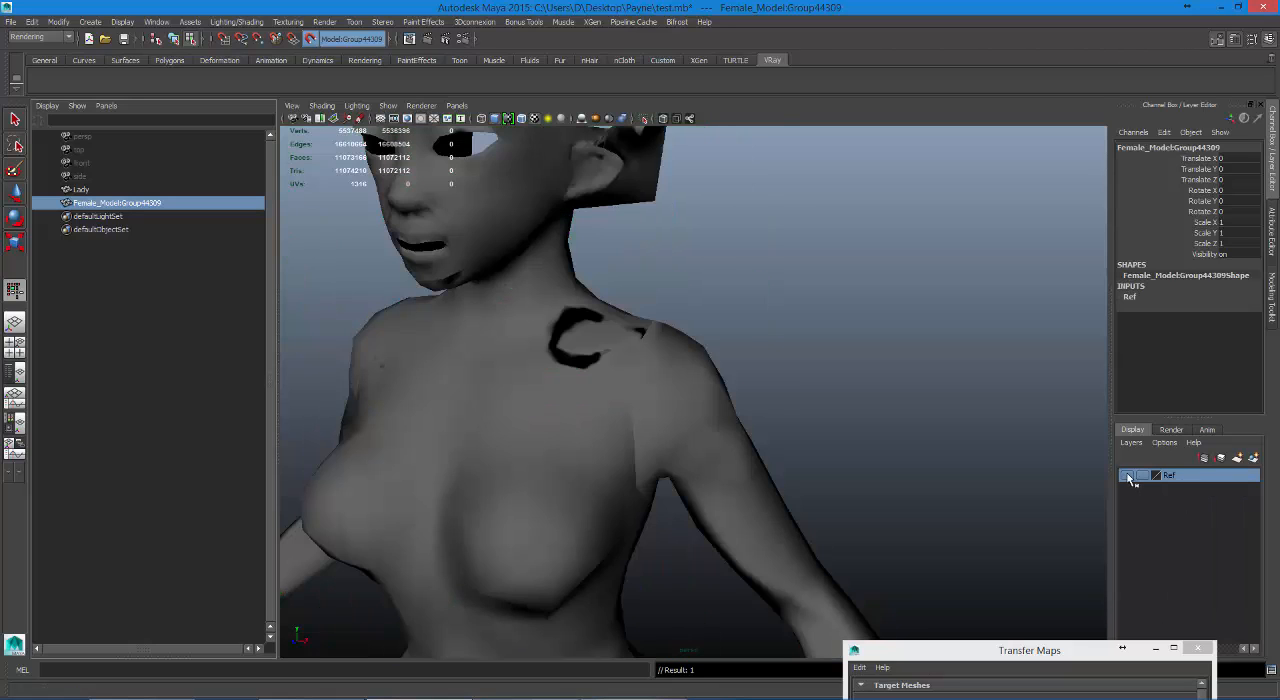
Toggle the Ref layer's visibility to compare the high-poly model with the baked shoulder on Lady, leaving the layer shown.
left_click(1128, 475)
left_click(1128, 475)
left_click(1128, 475)
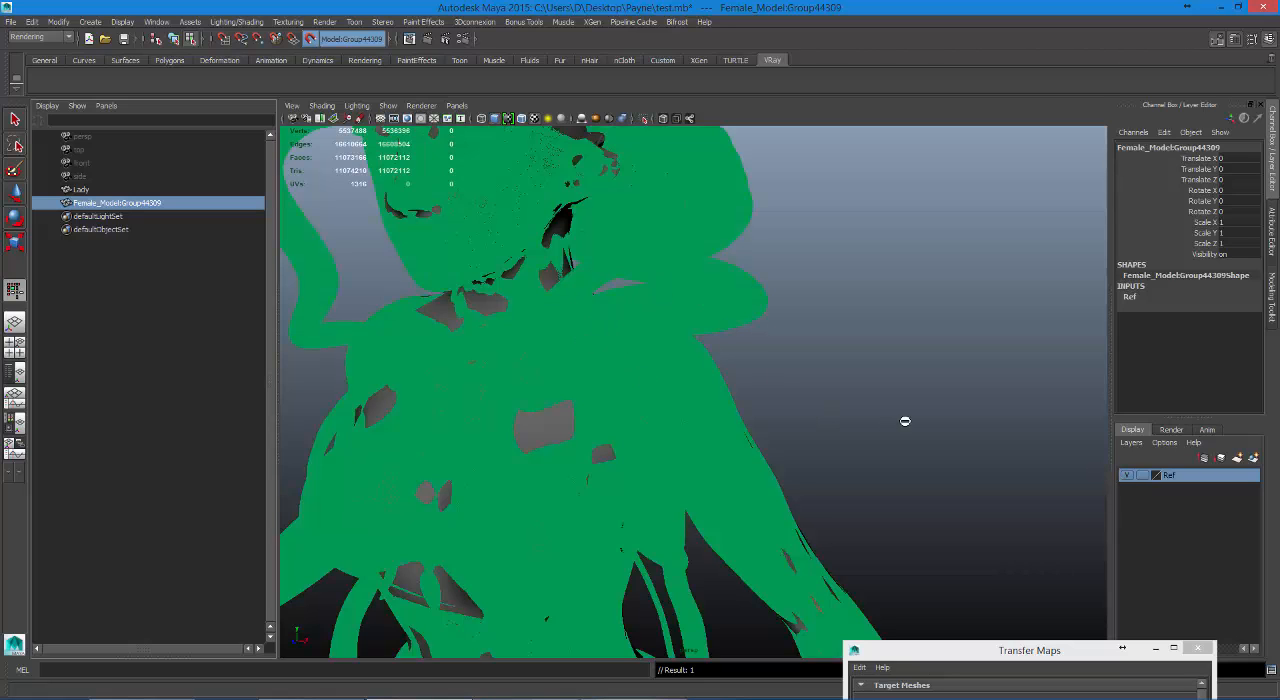
left_click(1128, 475)
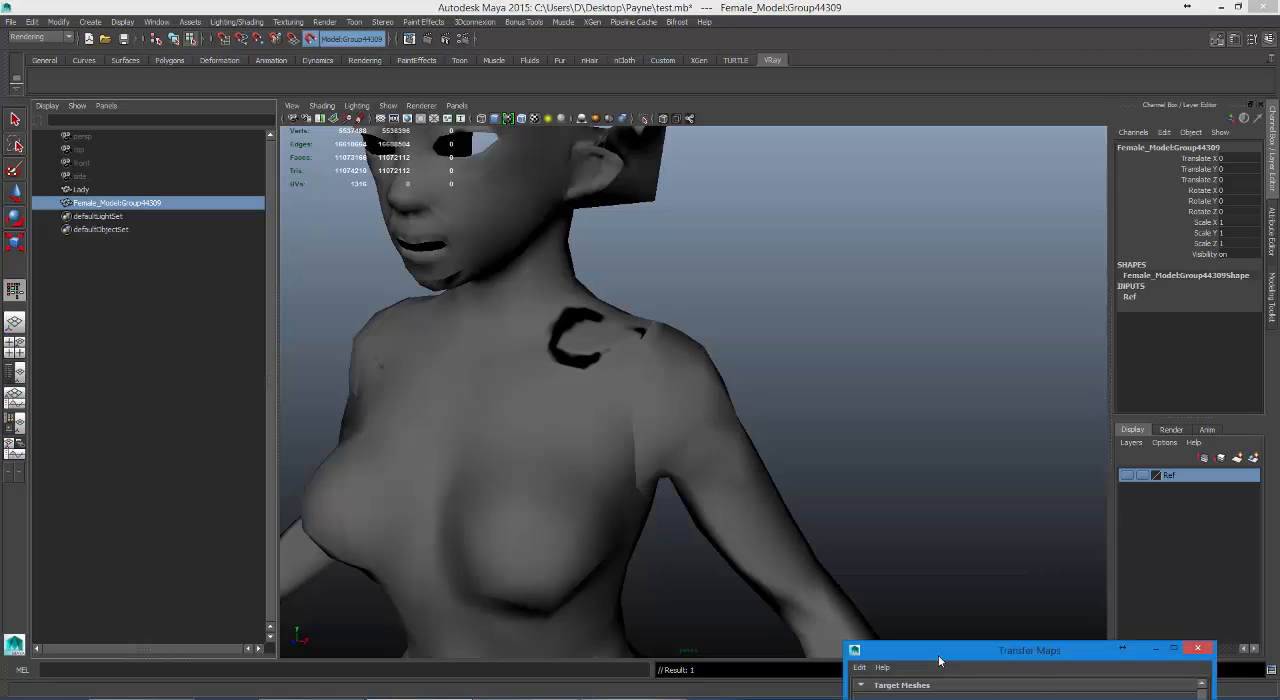
left_click_drag(938, 655, 944, 641)
left_click(1125, 476)
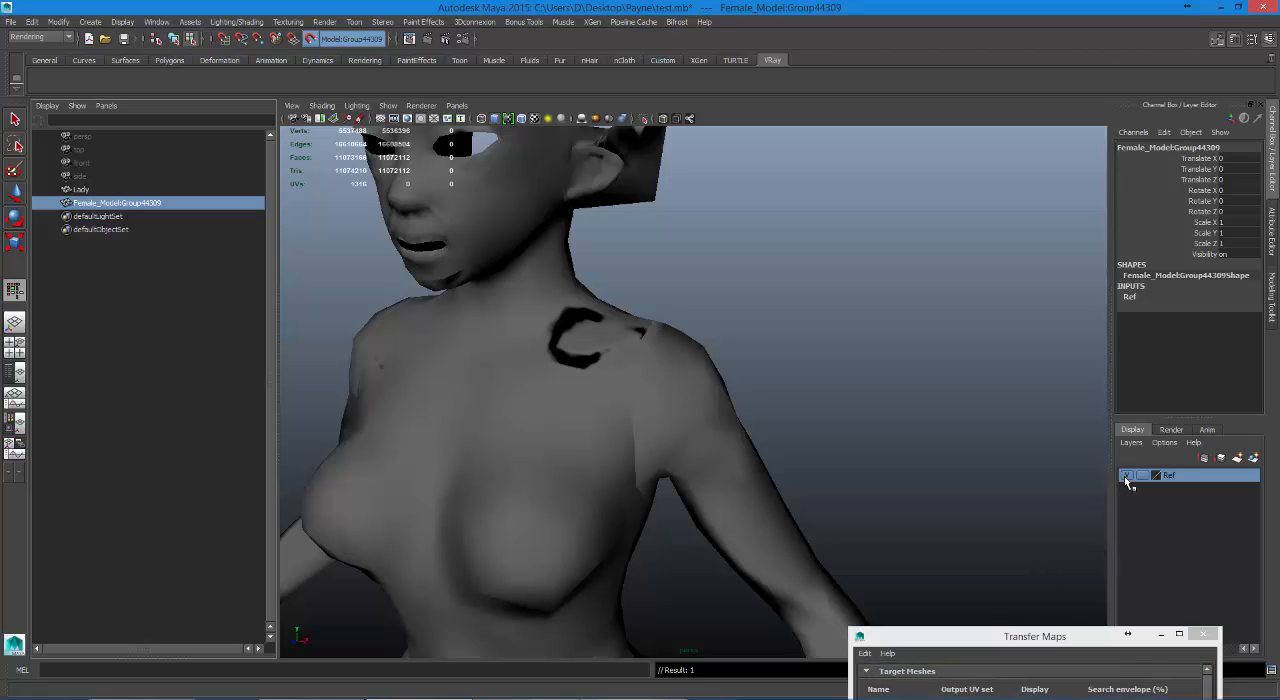
left_click(1125, 476)
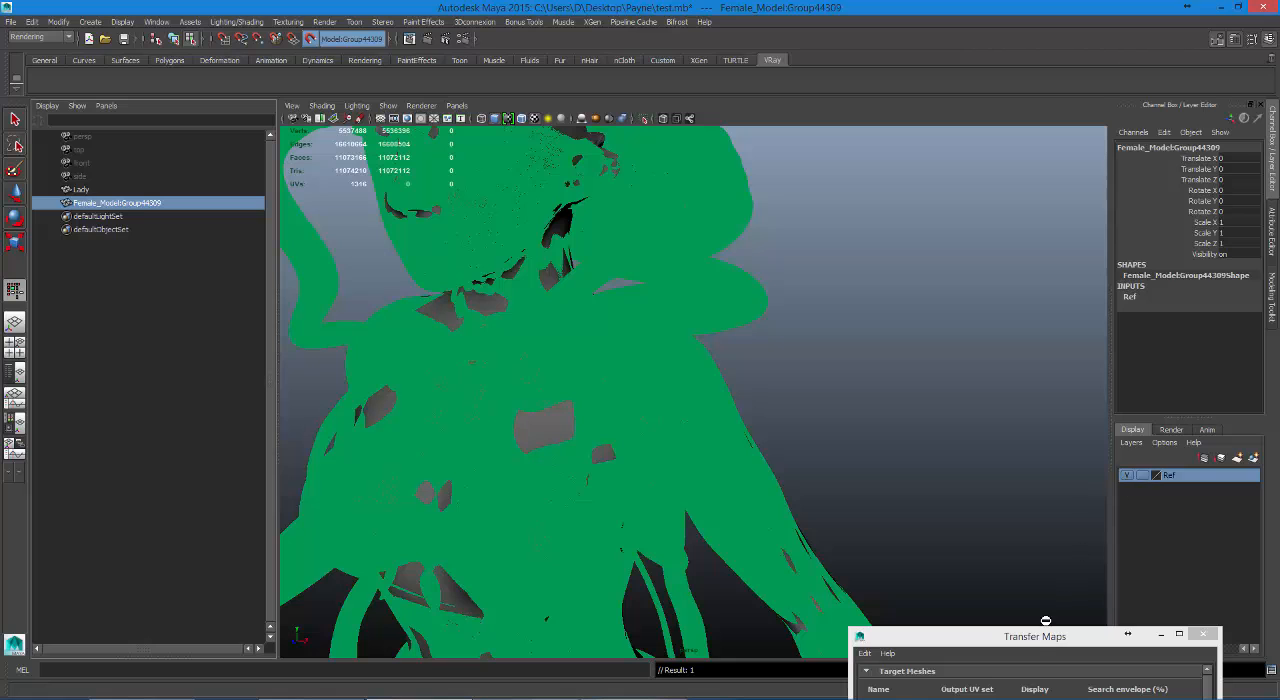
Bake the normal map again with the current search envelope and close Transfer Maps.
left_click_drag(1030, 636, 932, 95)
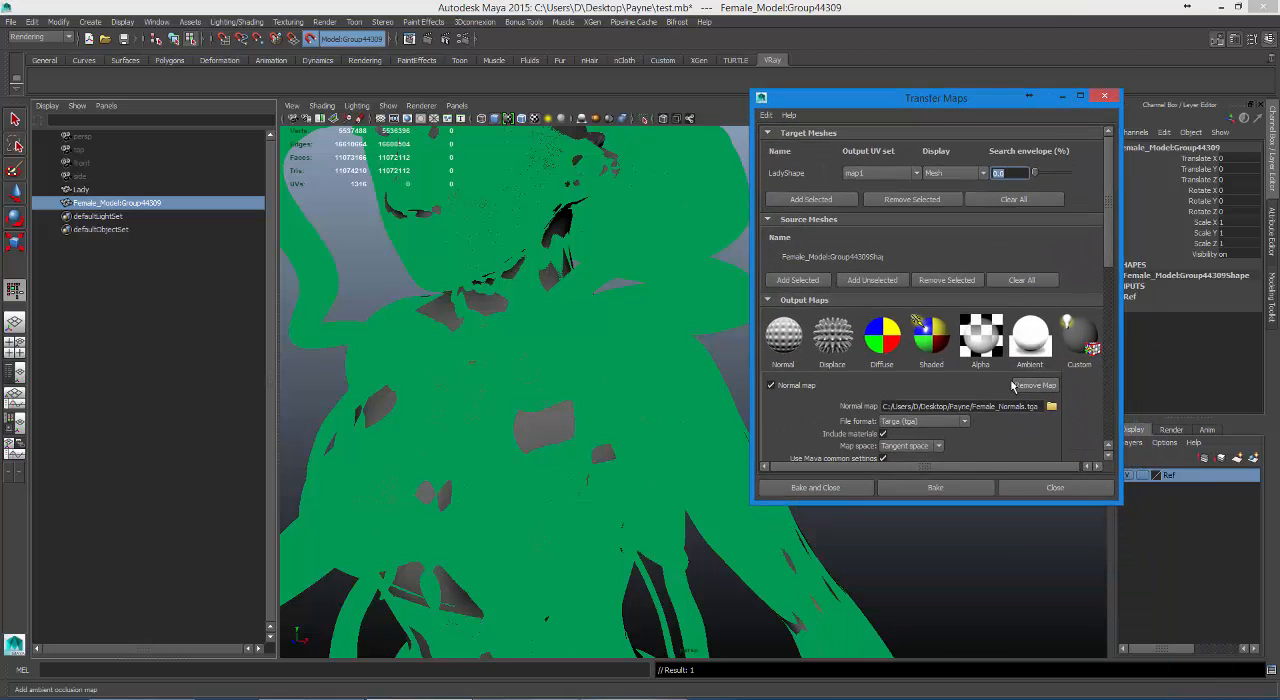
left_click(960, 487)
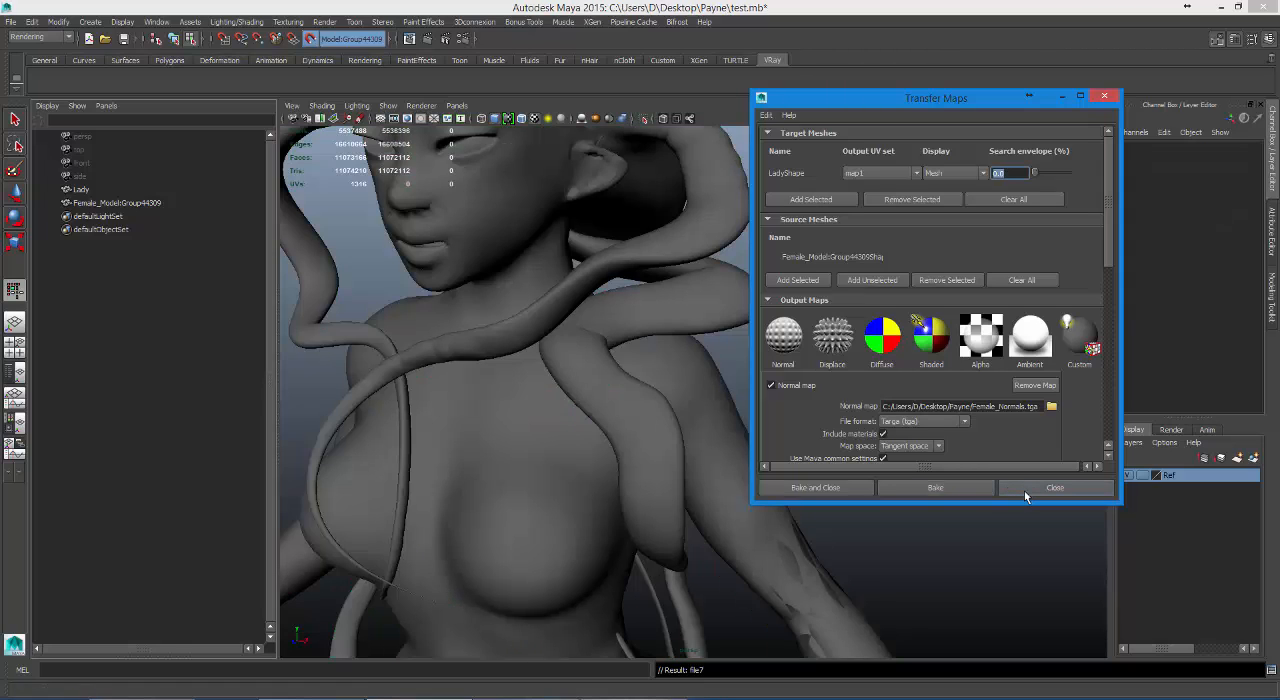
left_click(1024, 490)
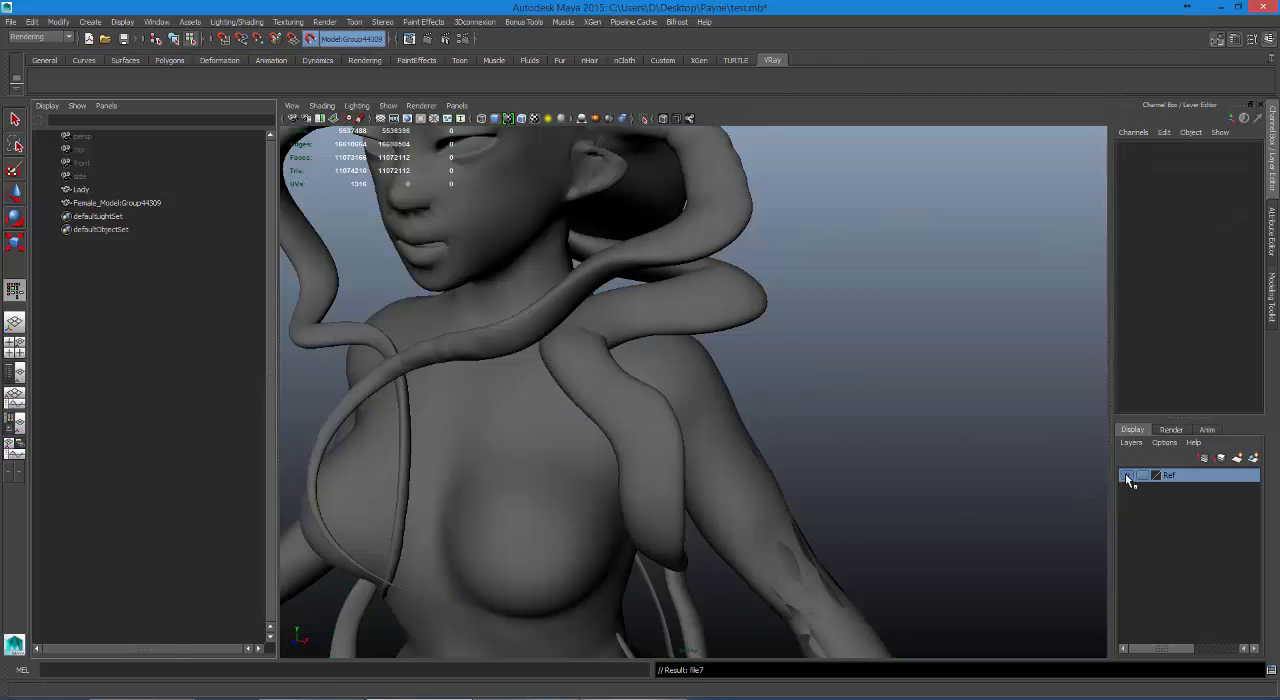
Hide the Ref layer and release the live surface, and inspect the baked Lady mesh from front, back and side.
left_click(1125, 474)
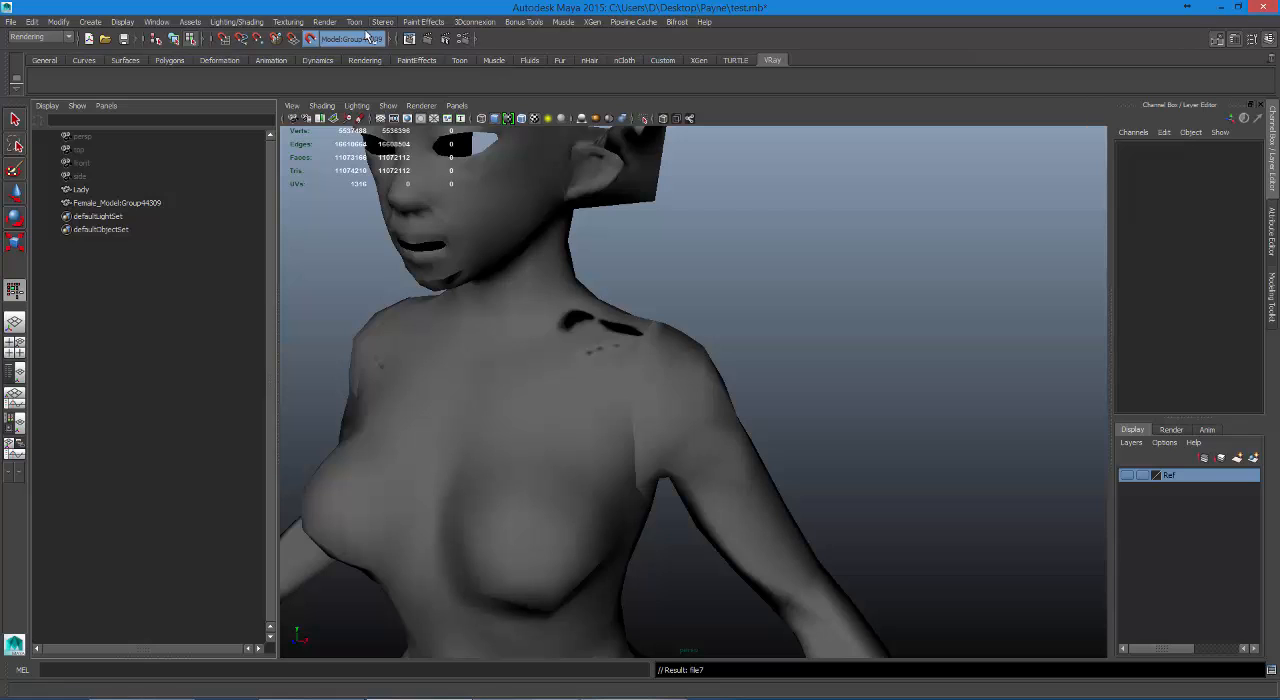
left_click(312, 41)
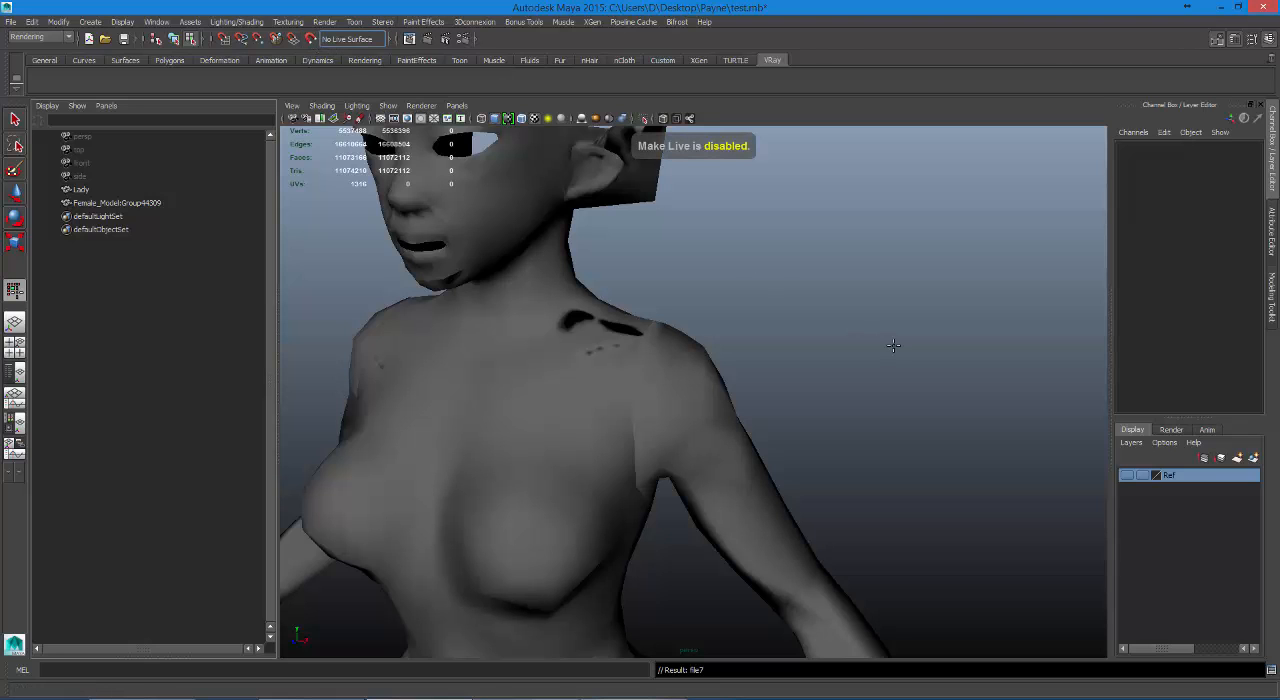
left_click_drag(966, 358, 355, 427, "alt")
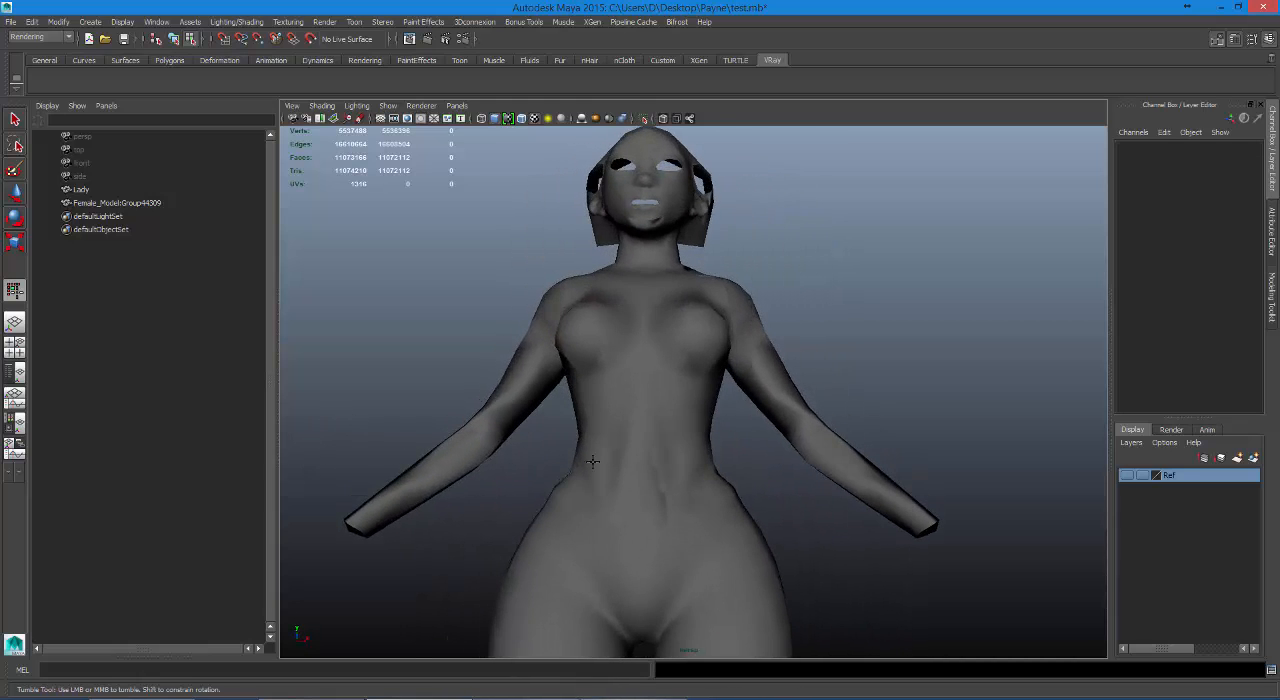
middle_click_drag(593, 462, 583, 268, "alt")
scroll(545, 292, "up", 3)
left_click_drag(545, 292, 860, 346, "alt")
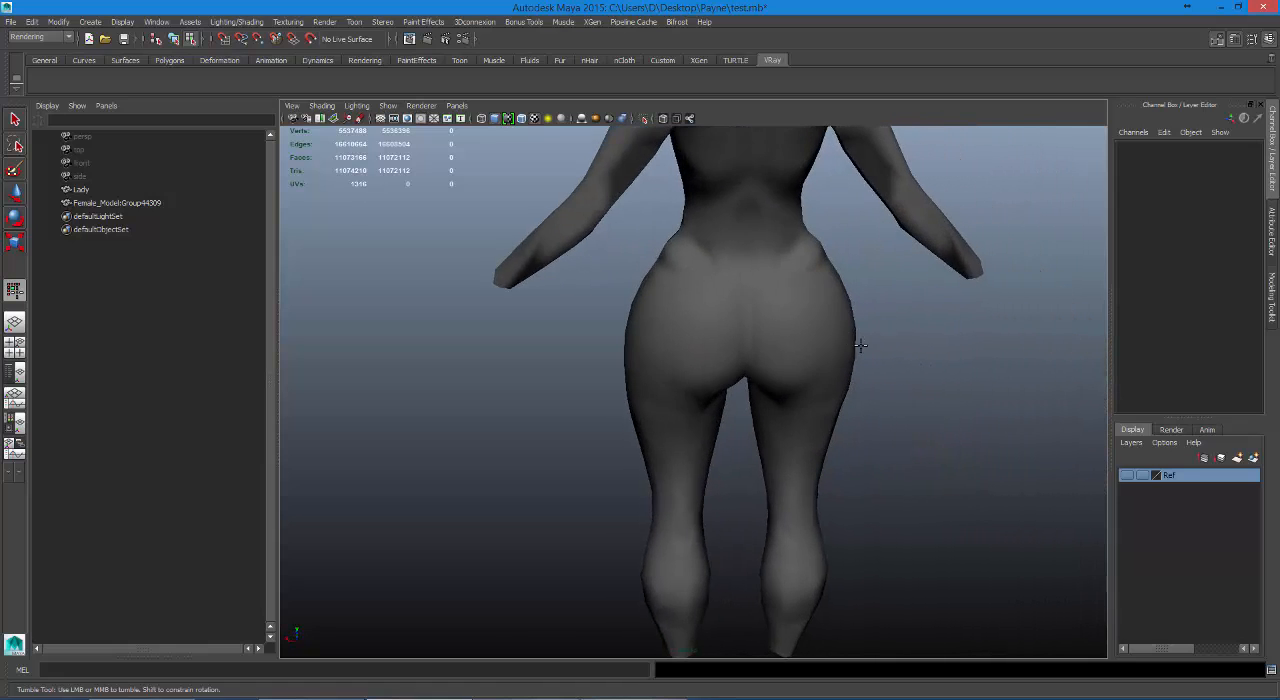
scroll(652, 423, "down", 4)
left_click_drag(655, 440, 741, 440, "alt")
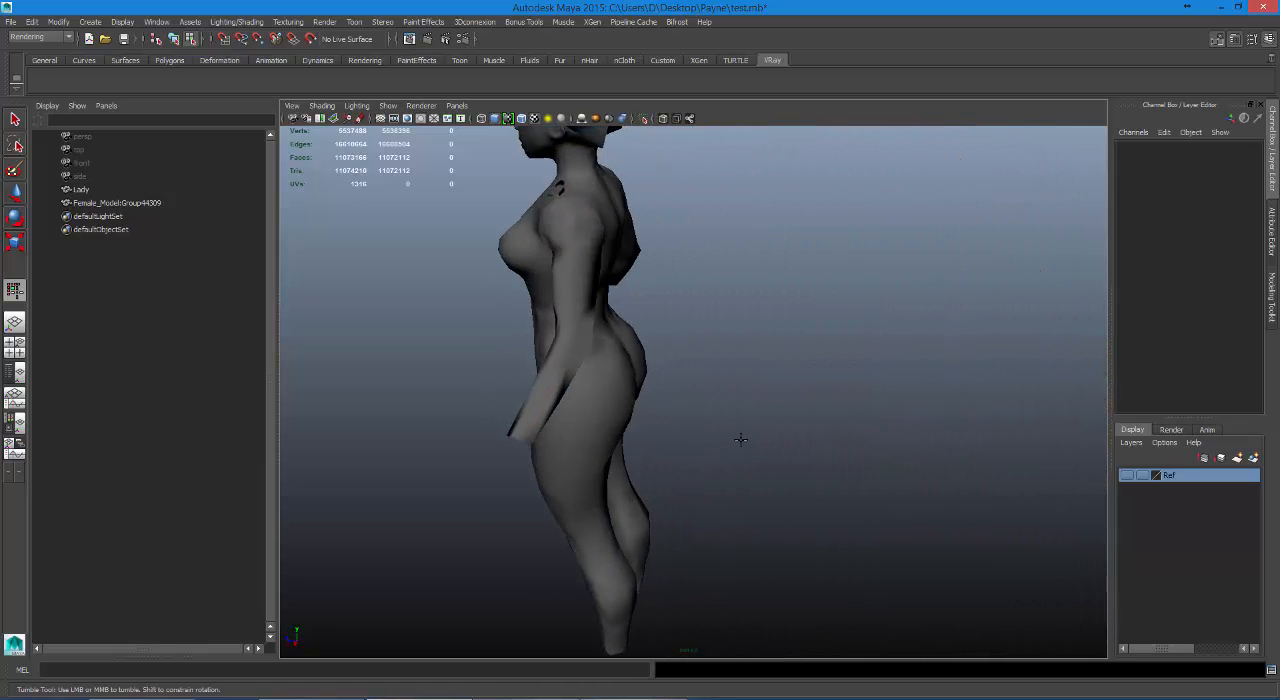
Display the wireframe over the shaded Lady mesh.
left_click(322, 107)
left_click(338, 125)
left_click(322, 106)
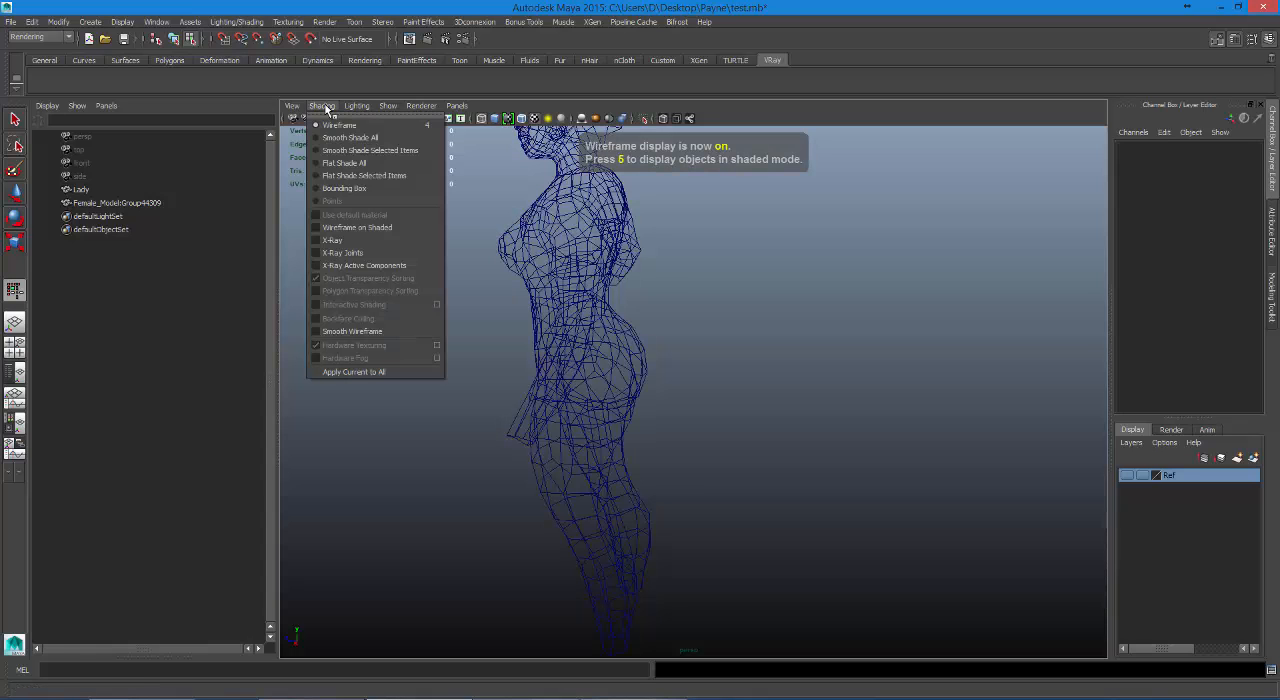
left_click(357, 227)
mouse_move(600, 315)
left_mouse_down("alt")
mouse_move(814, 357)
mouse_move(887, 343)
left_mouse_up("alt")
Undo the stray Quad Draw point and turn off Quad Draw.
left_click_drag(829, 437, 836, 441, "alt")
key("ctrl+z")
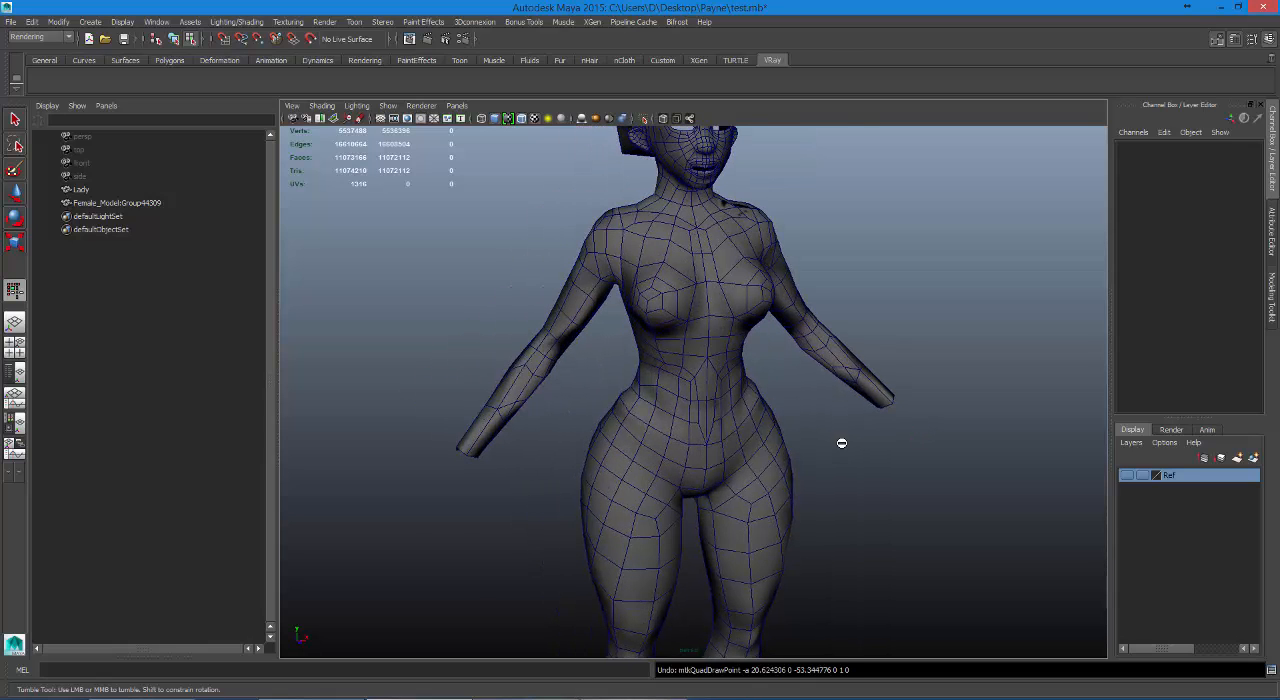
left_click(1268, 308)
left_click(1218, 500)
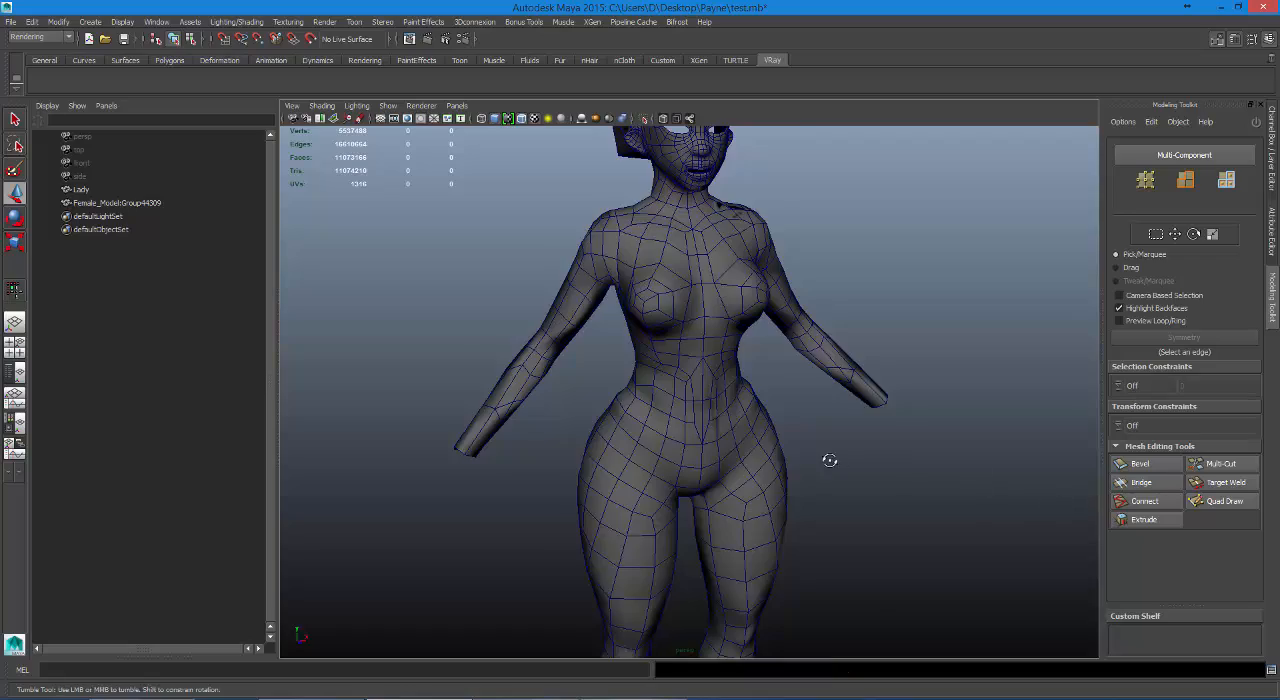
Select Lady and examine its topology around the waist, hips and torso.
left_click_drag(830, 460, 816, 427, "alt")
left_click(802, 428)
right_click_drag(810, 425, 979, 470, "alt")
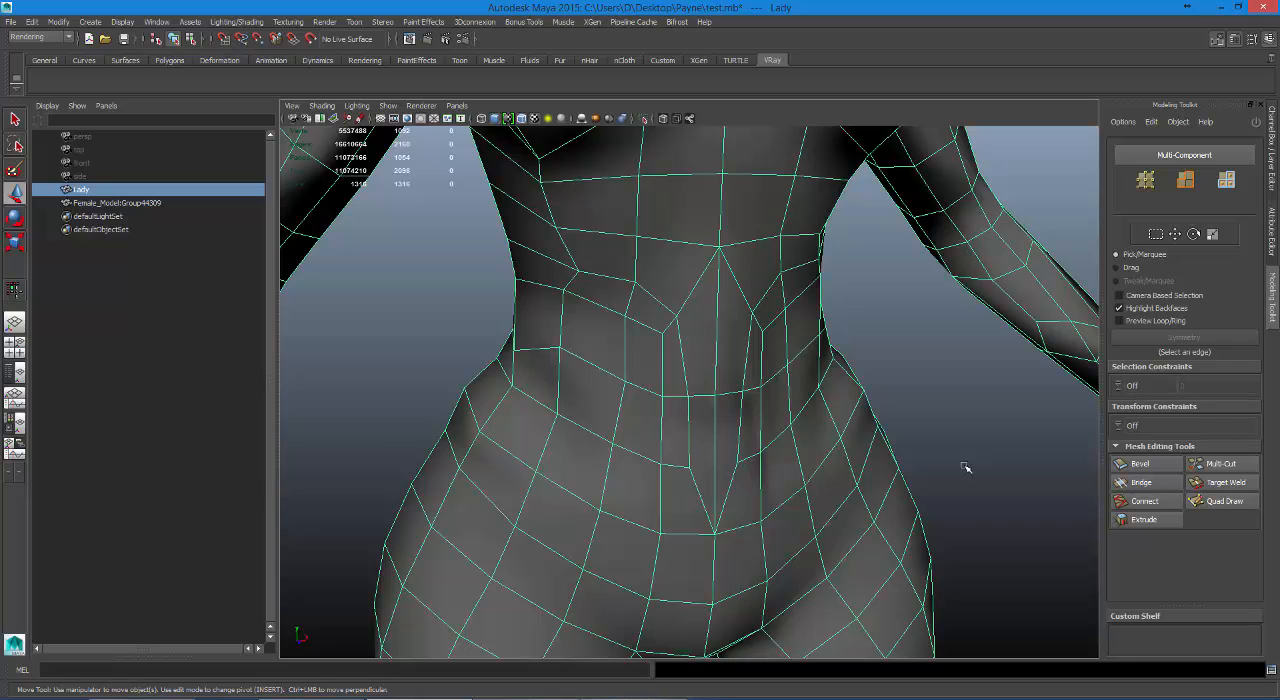
right_click_drag(789, 469, 546, 466, "alt")
left_click_drag(546, 466, 745, 385, "alt")
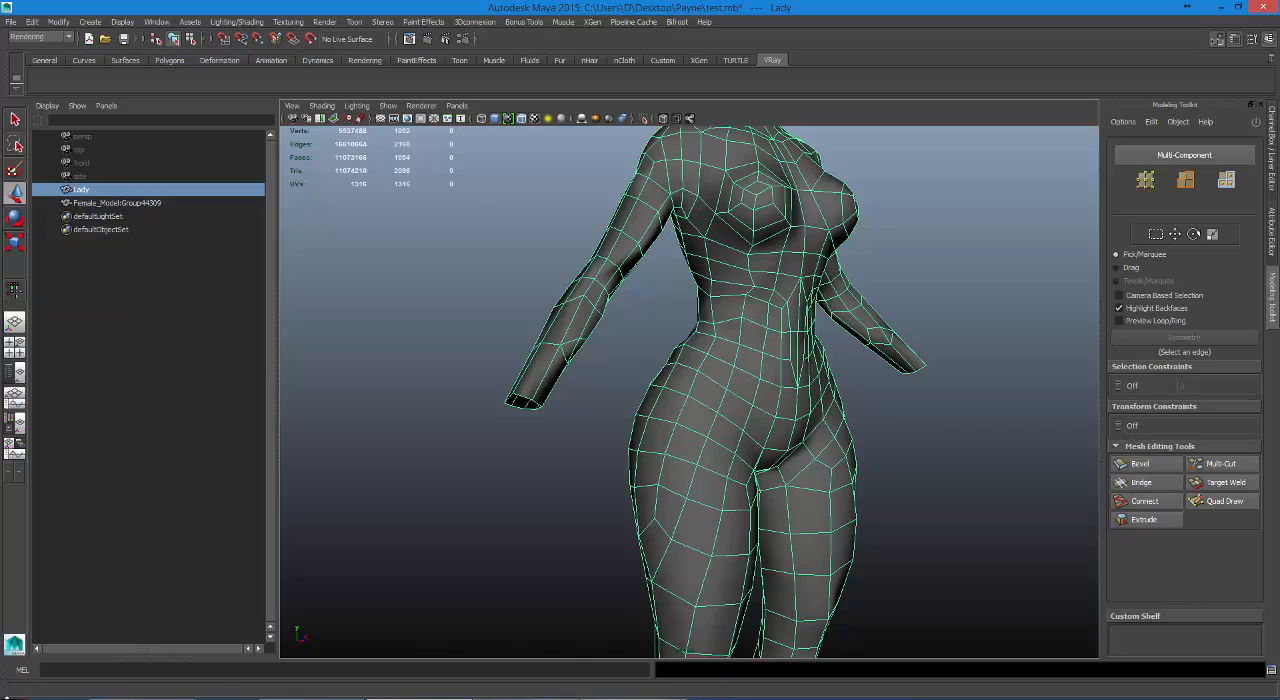
Launch ZBrush 4R7 64-bit from the list of installed apps.
key("super")
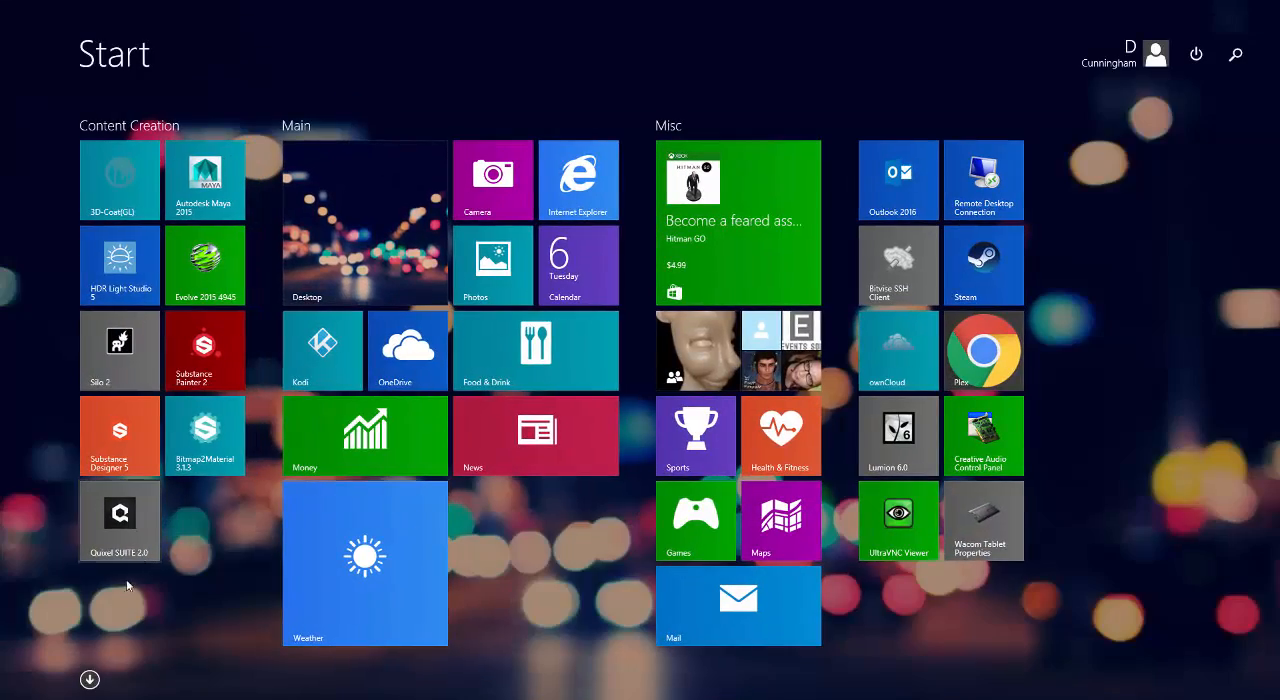
left_click(89, 679)
scroll(819, 354, "down", 10)
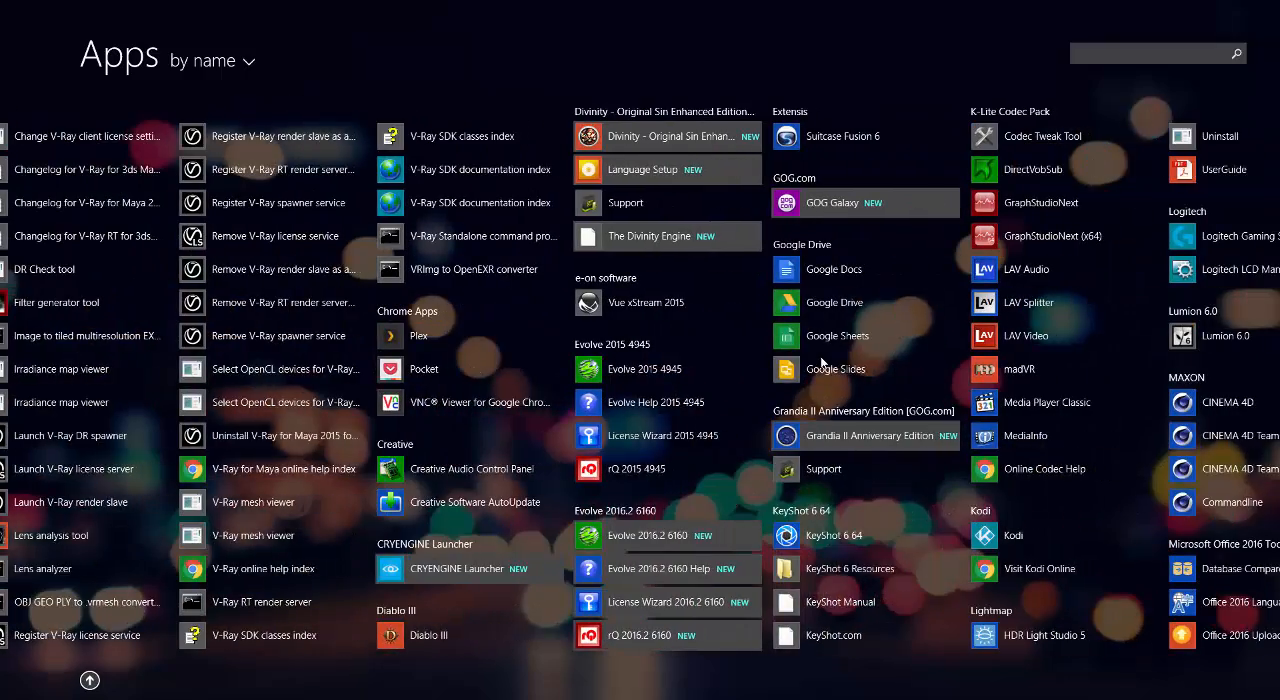
scroll(820, 358, "down", 10)
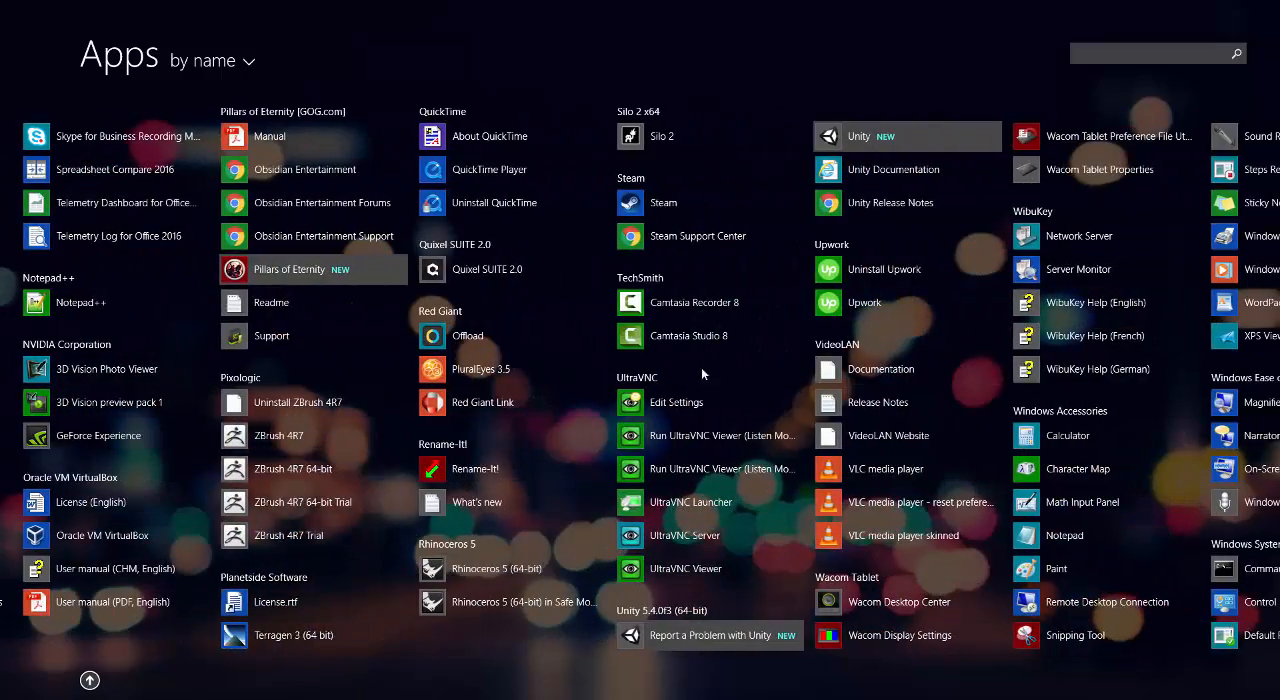
left_click(324, 471)
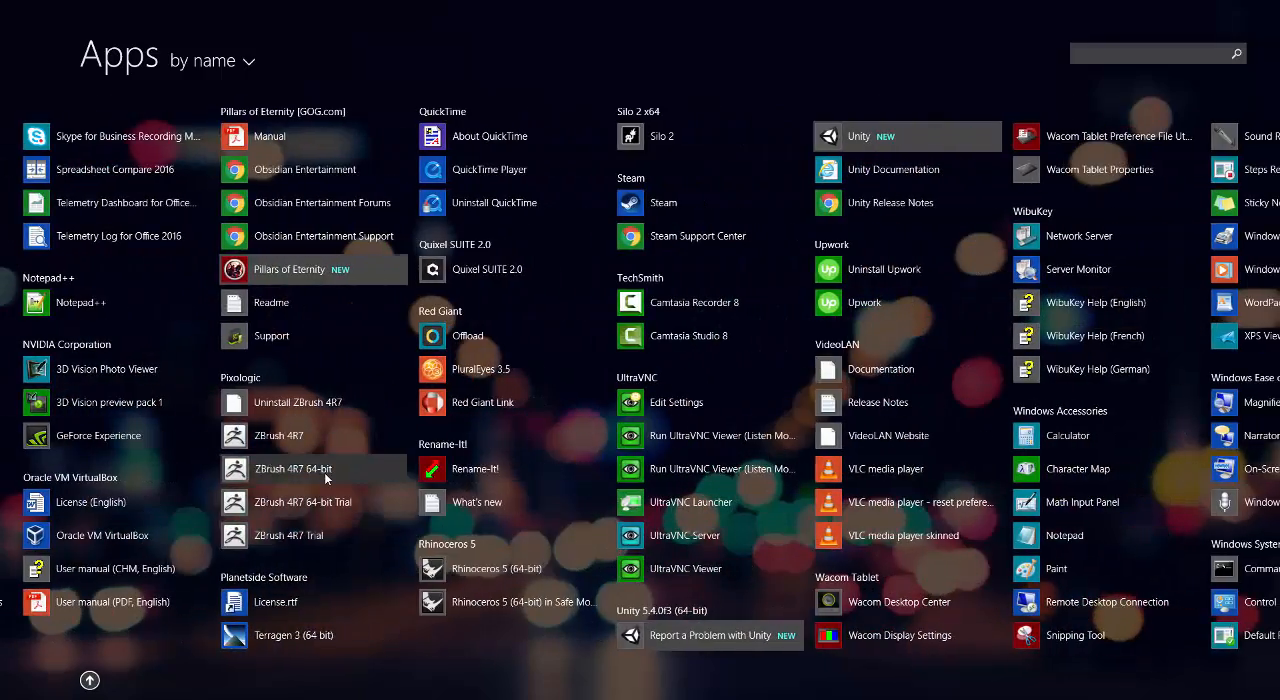
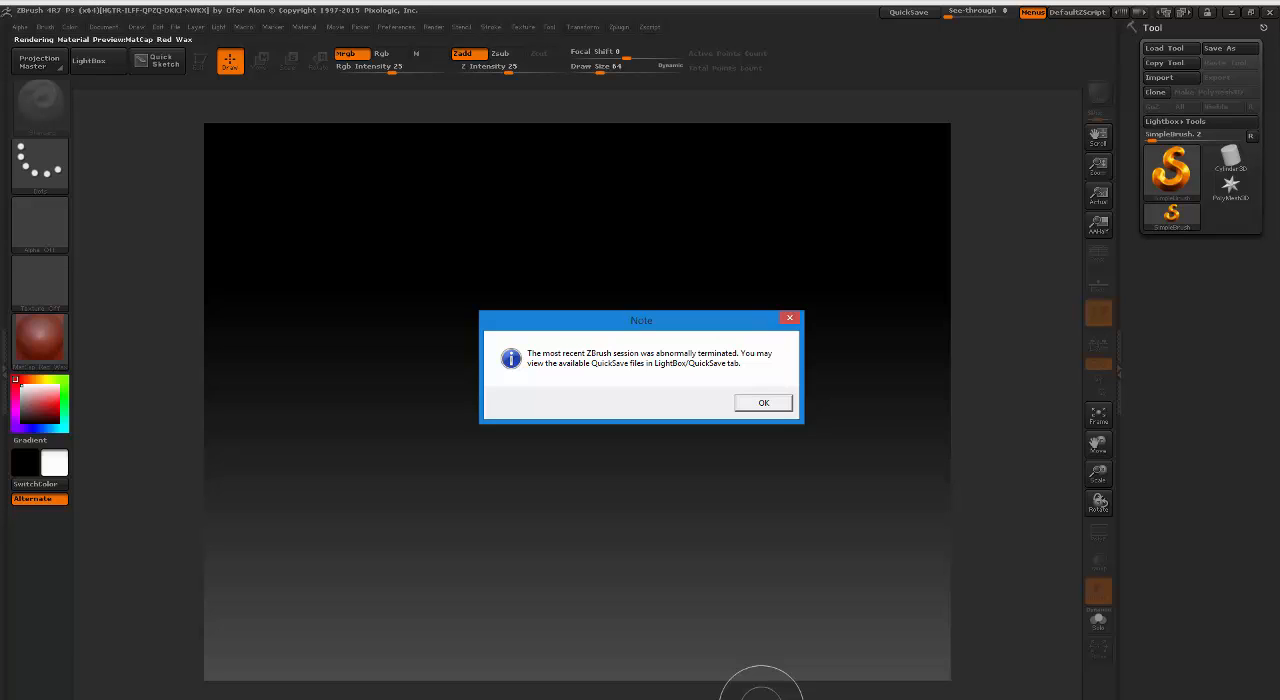
Dismiss the startup note and hide LightBox to clear the workspace.
left_click(763, 402)
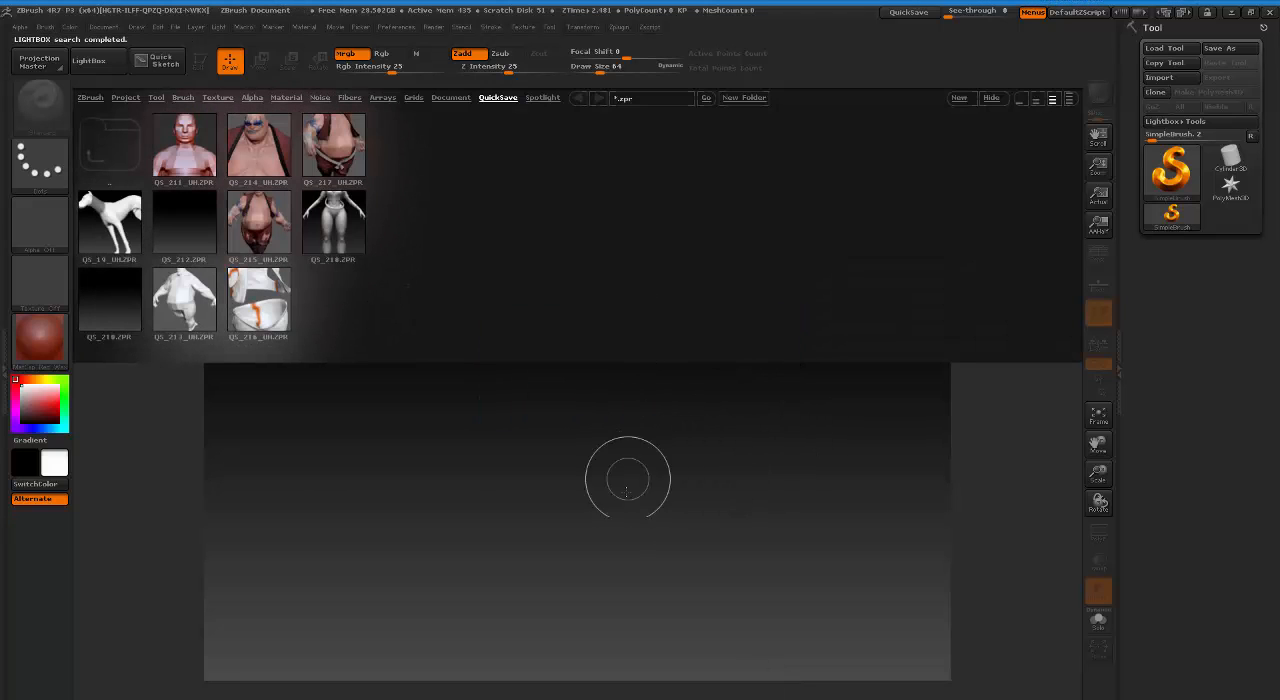
left_click(618, 498)
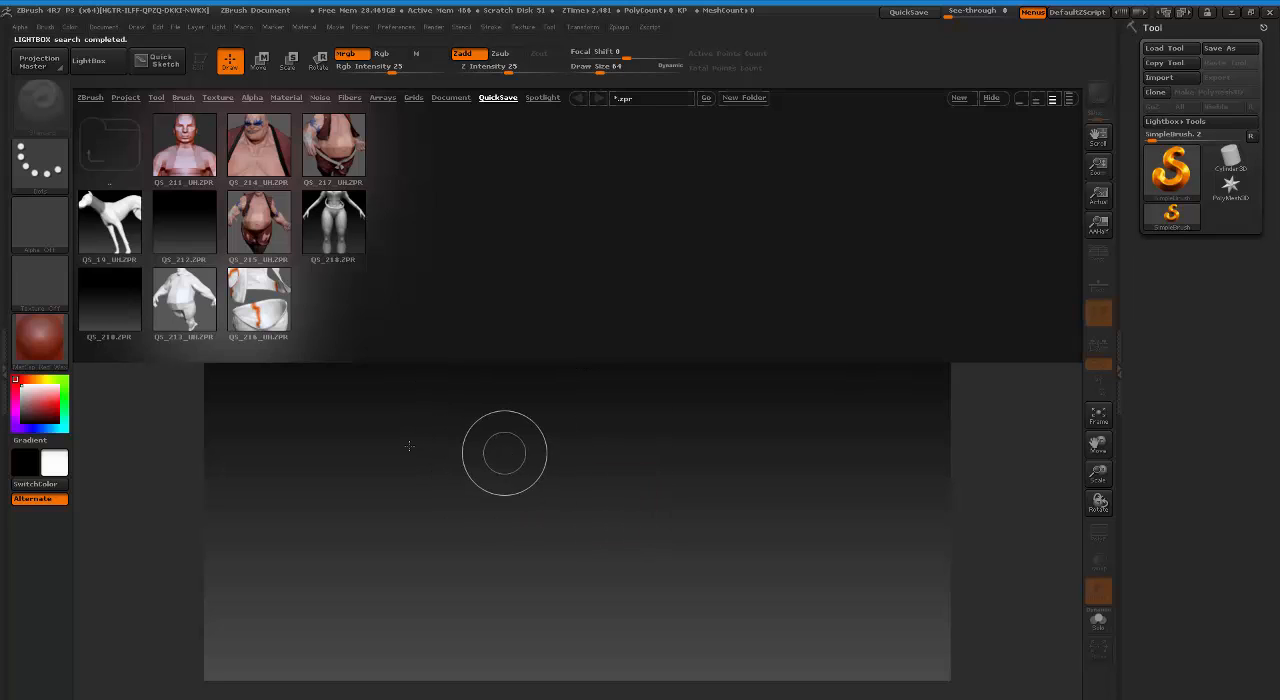
left_click(183, 97)
left_click(109, 72)
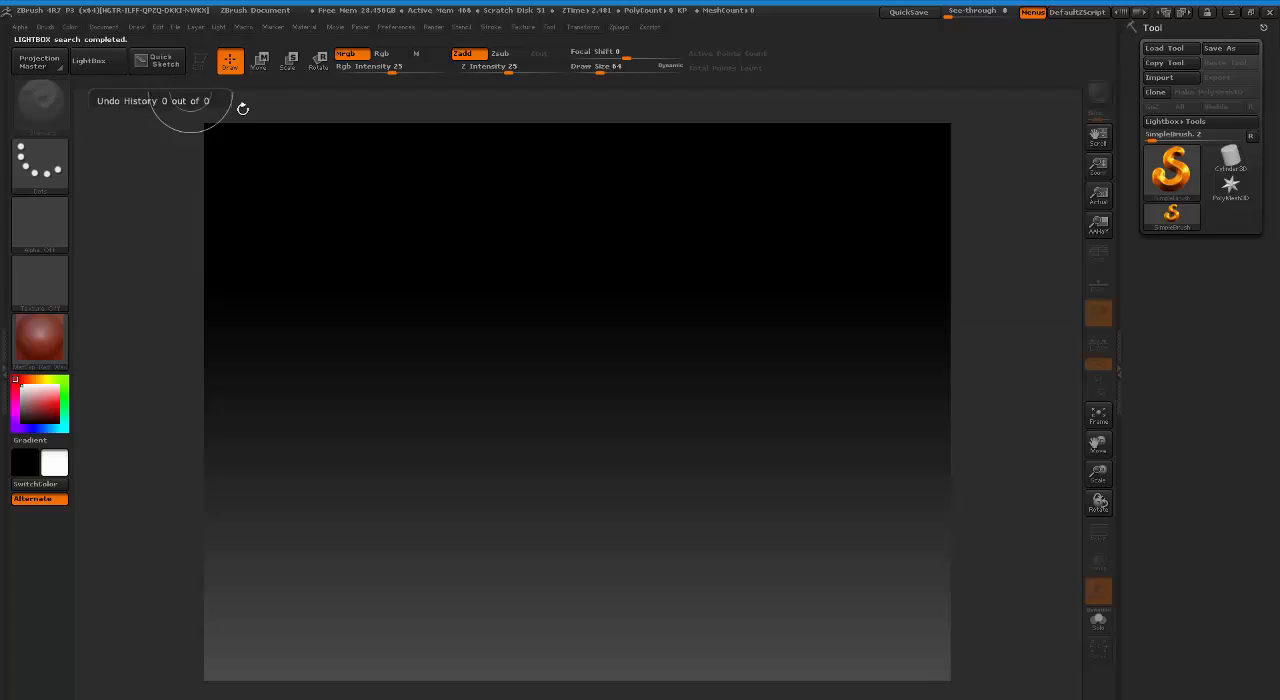
left_click(1164, 49)
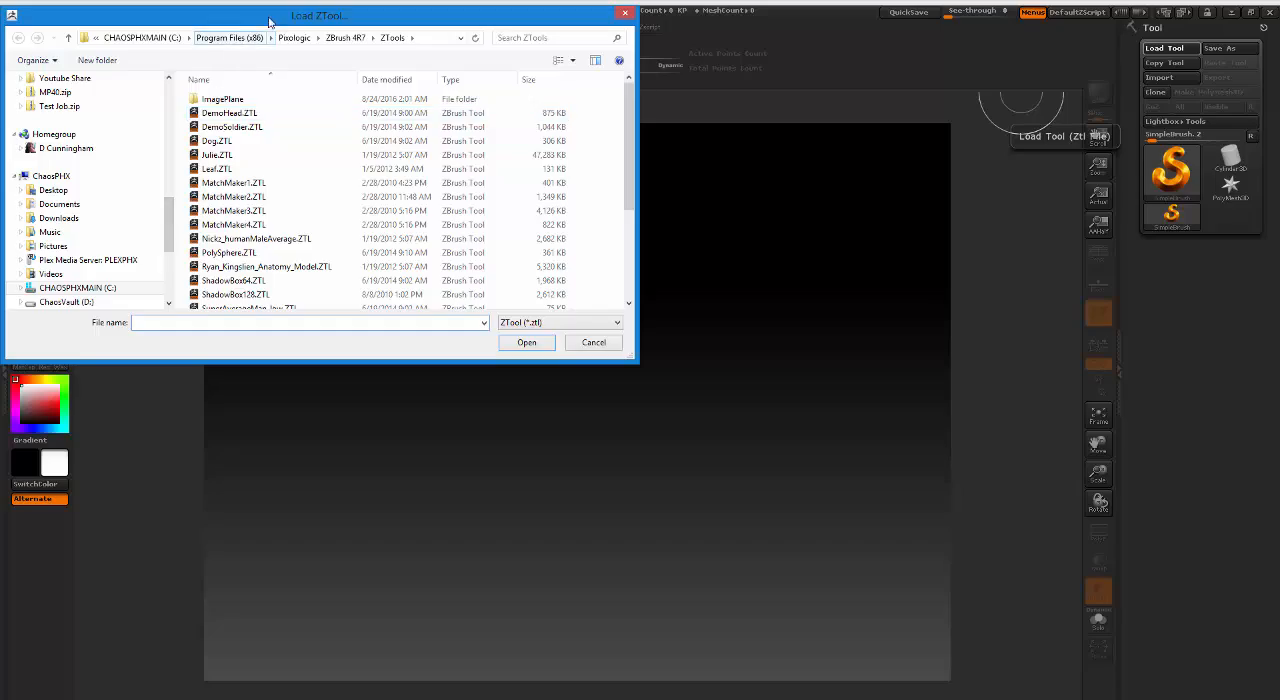
left_click_drag(277, 17, 715, 289)
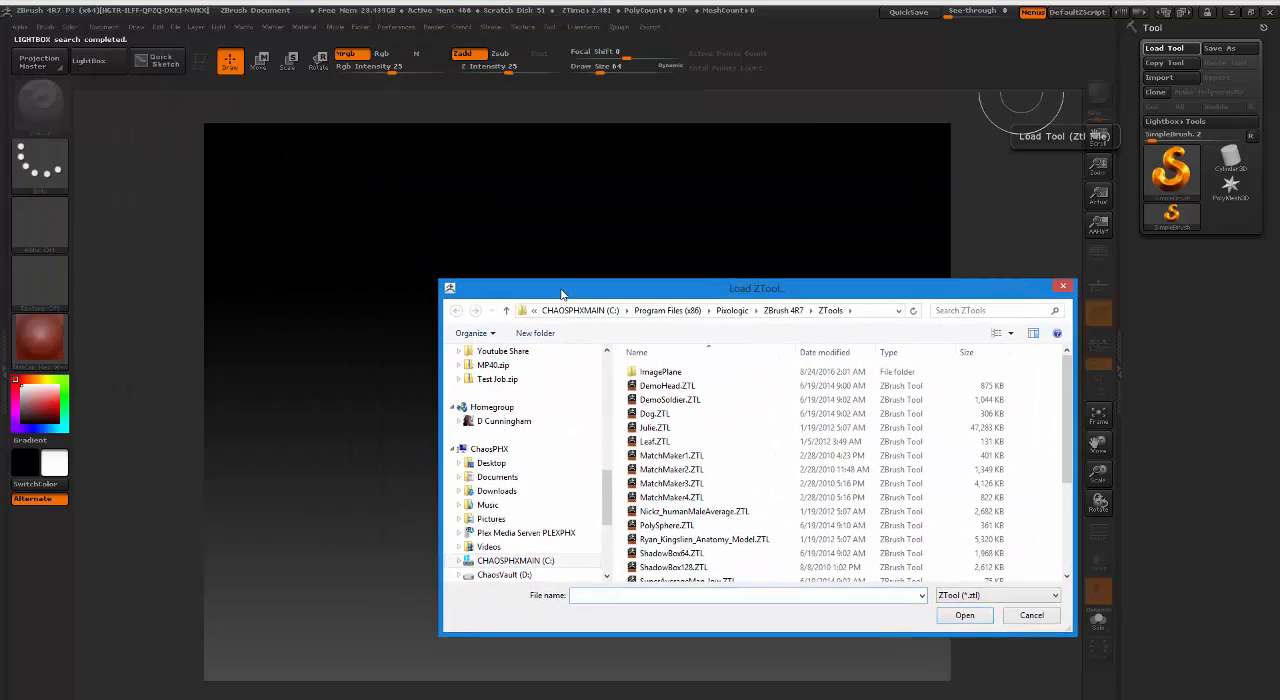
left_click_drag(595, 291, 798, 207)
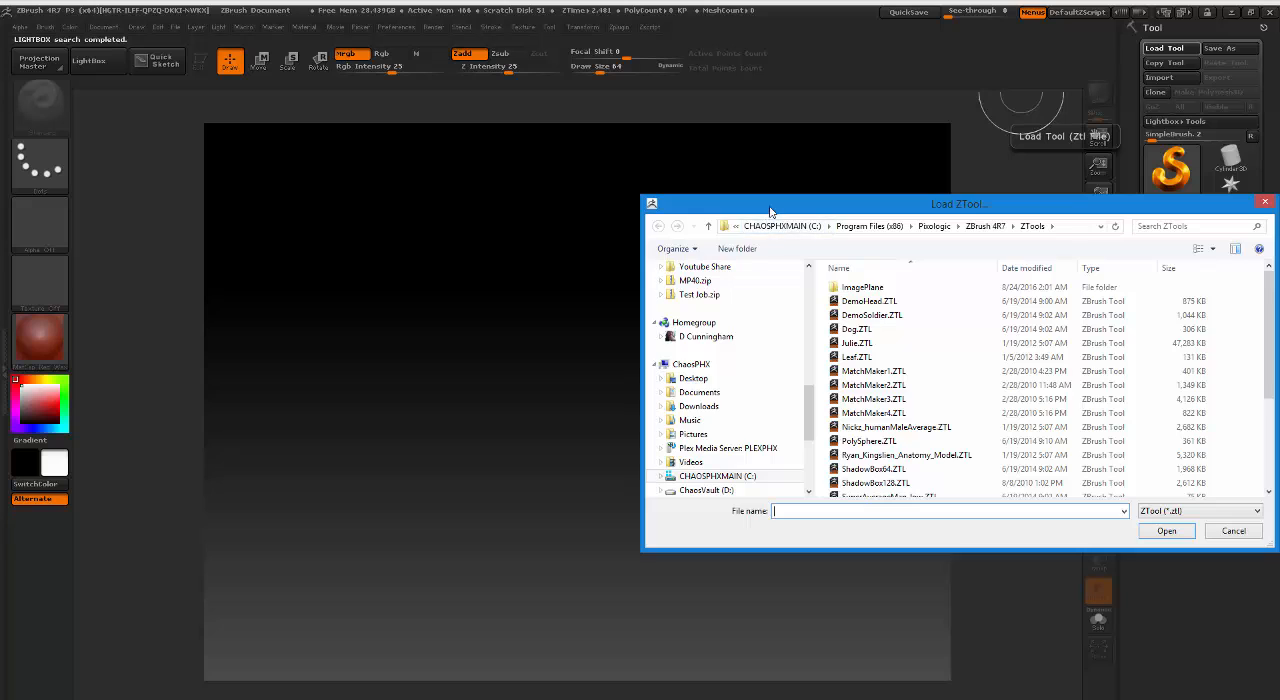
left_click_drag(771, 206, 1279, 200)
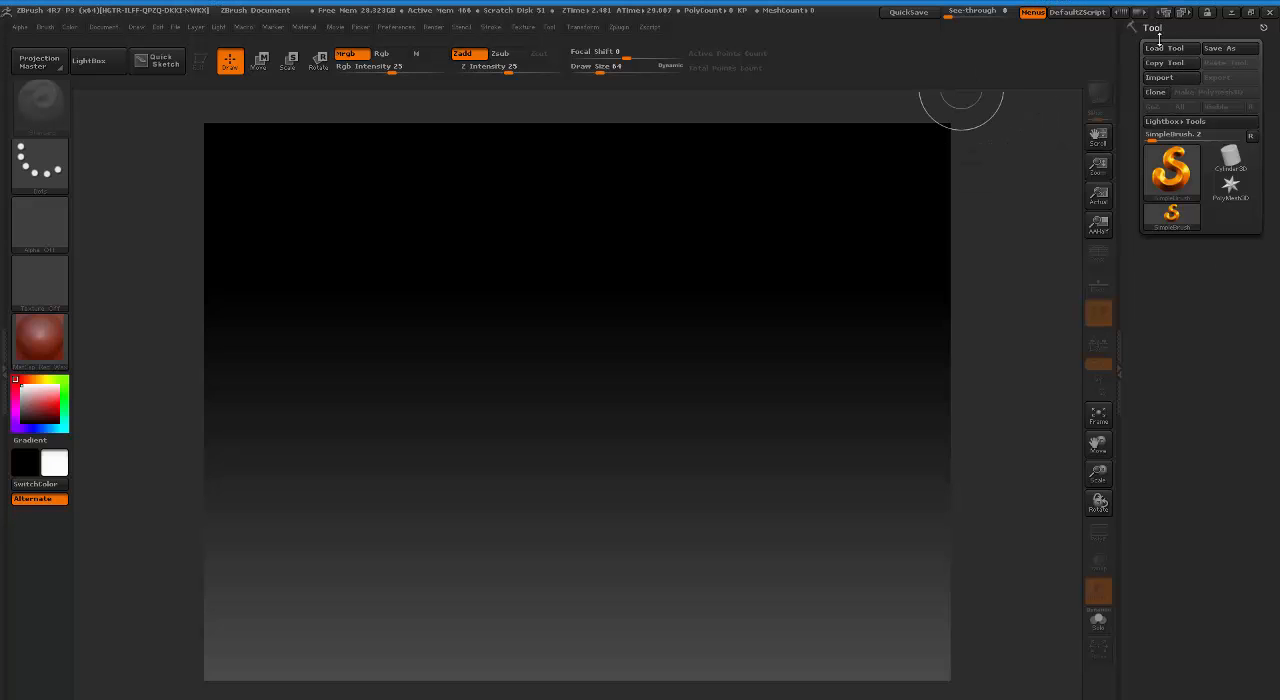
left_click(1170, 79)
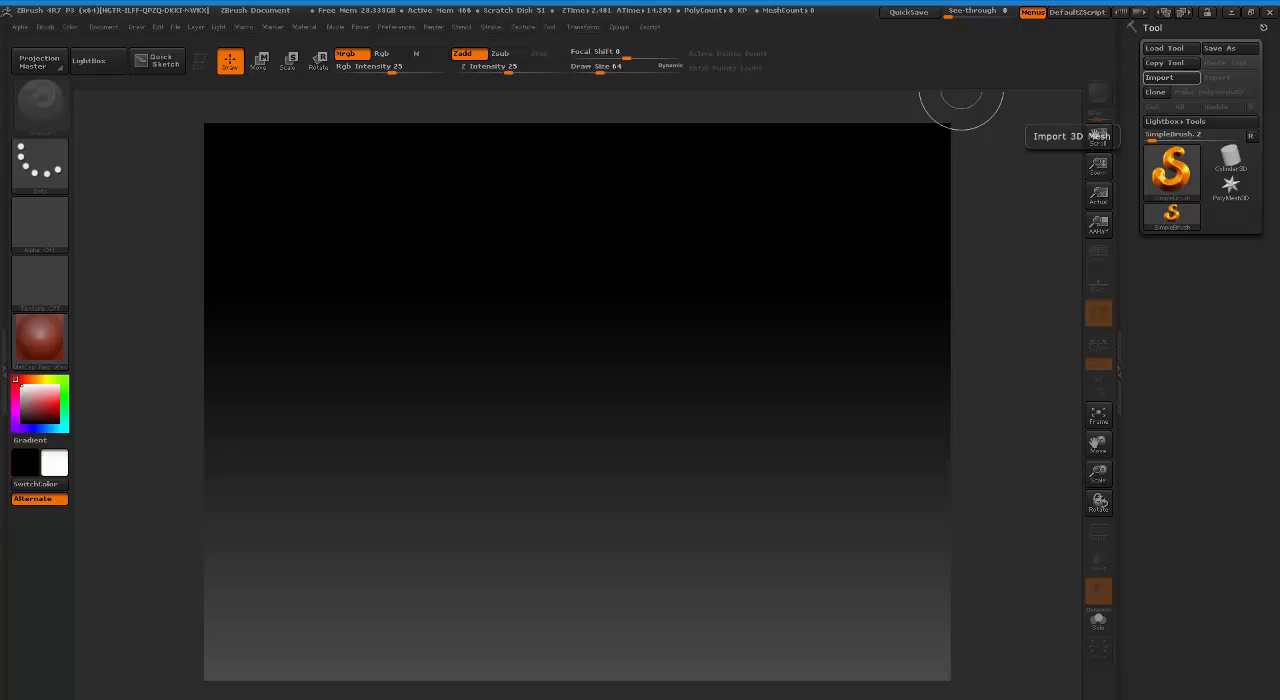
left_click(619, 27)
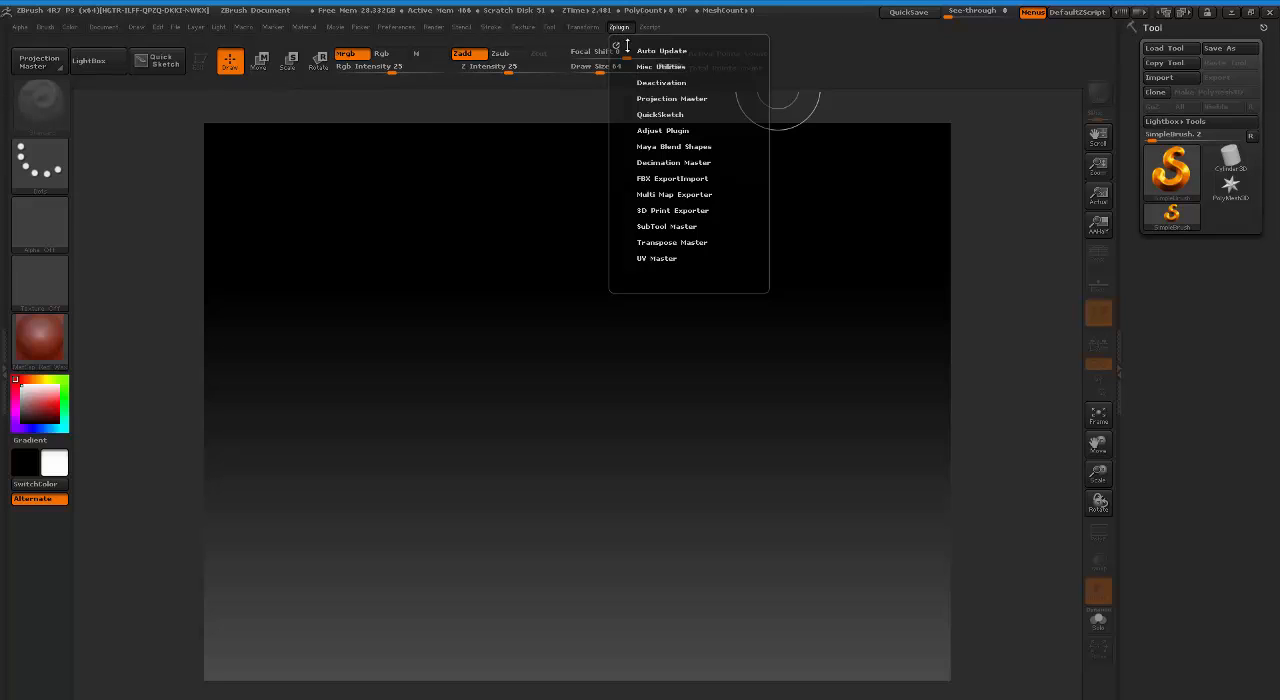
left_click(657, 178)
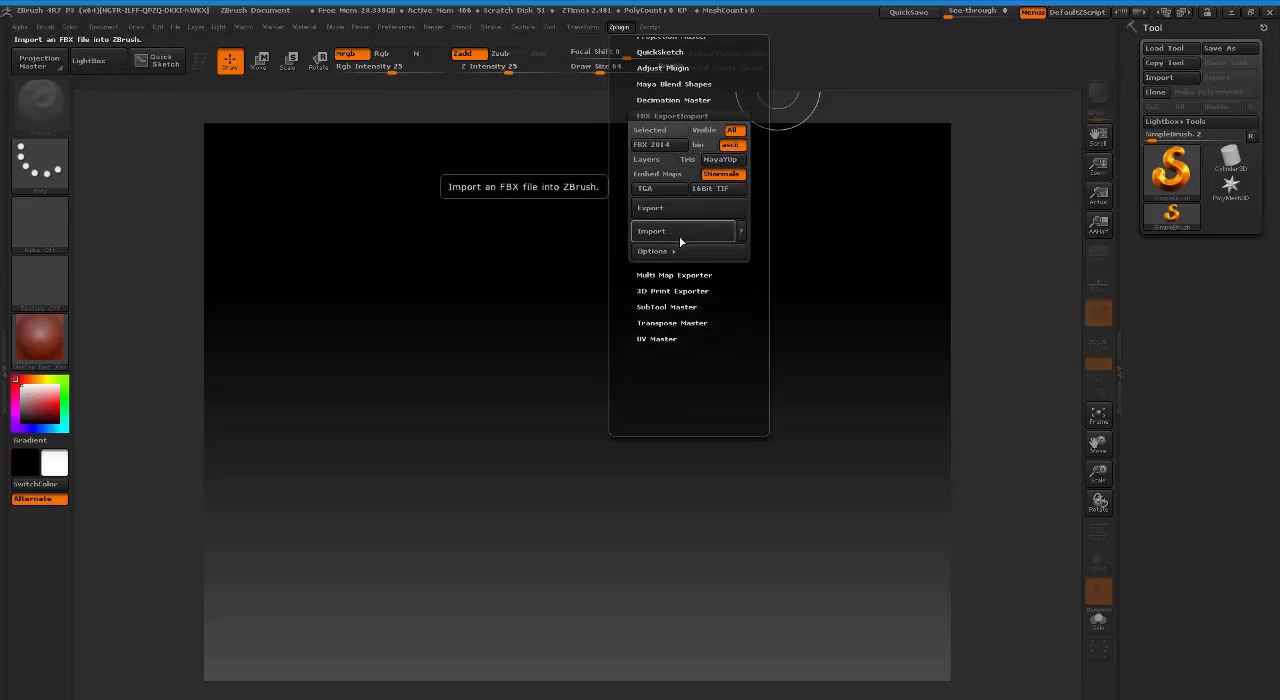
left_click(681, 238)
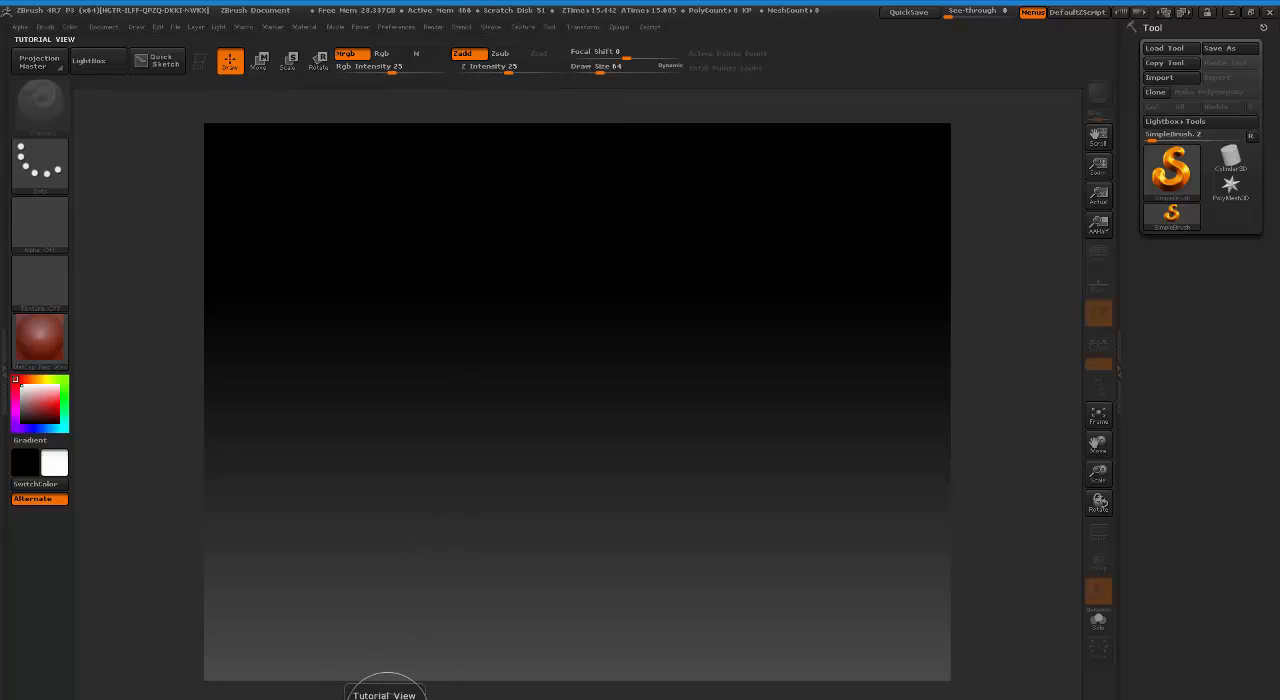
Switch to Maya and export the selected Lady mesh as an FBX file named WOman_Paint.
key("alt+Tab")
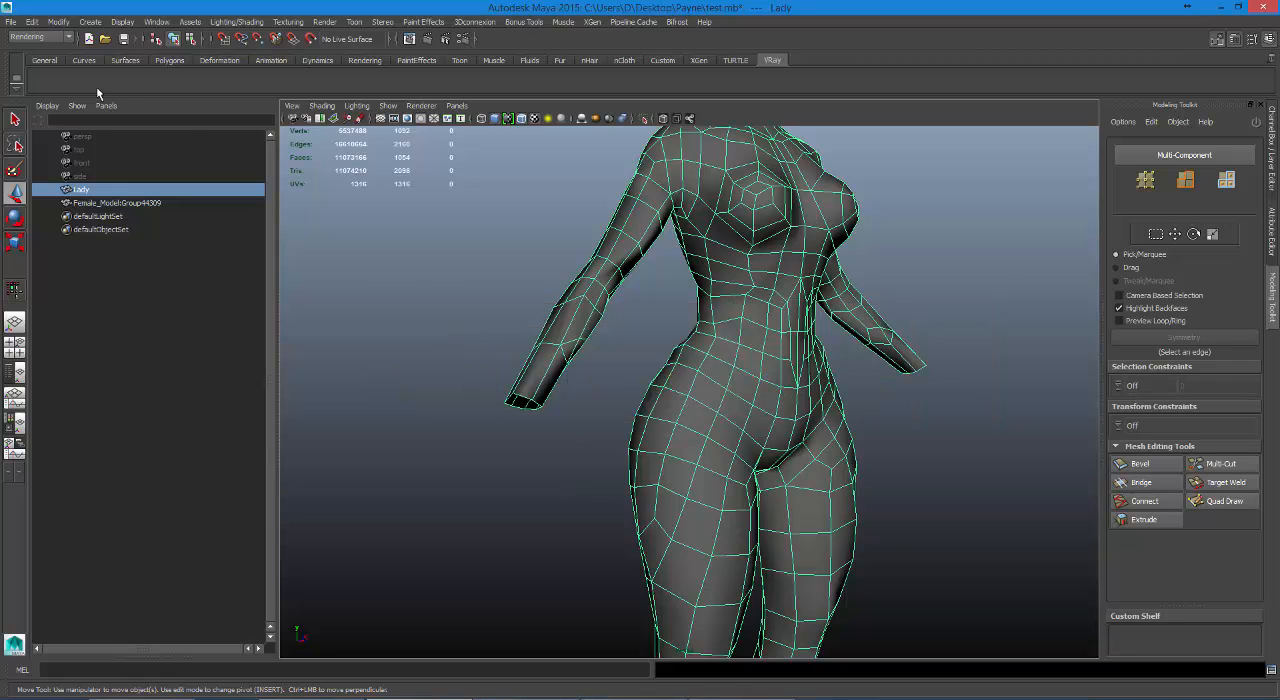
left_click(12, 20)
left_click(562, 222)
left_click(11, 21)
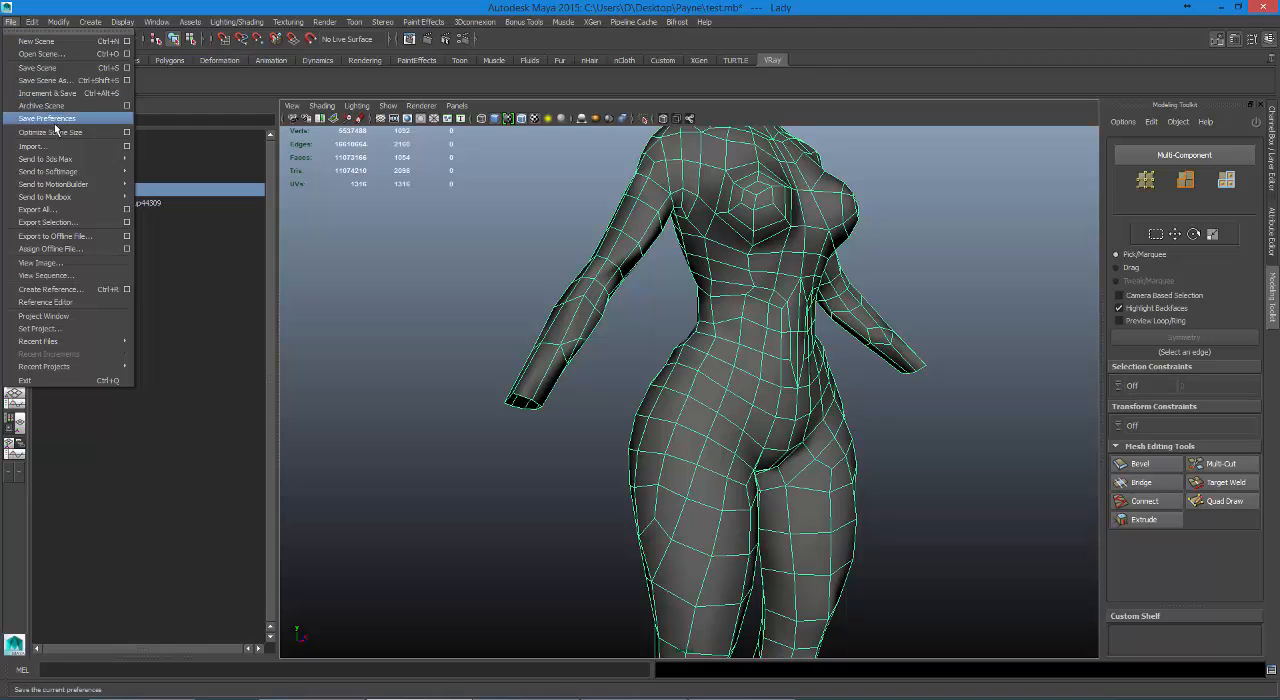
left_click(50, 222)
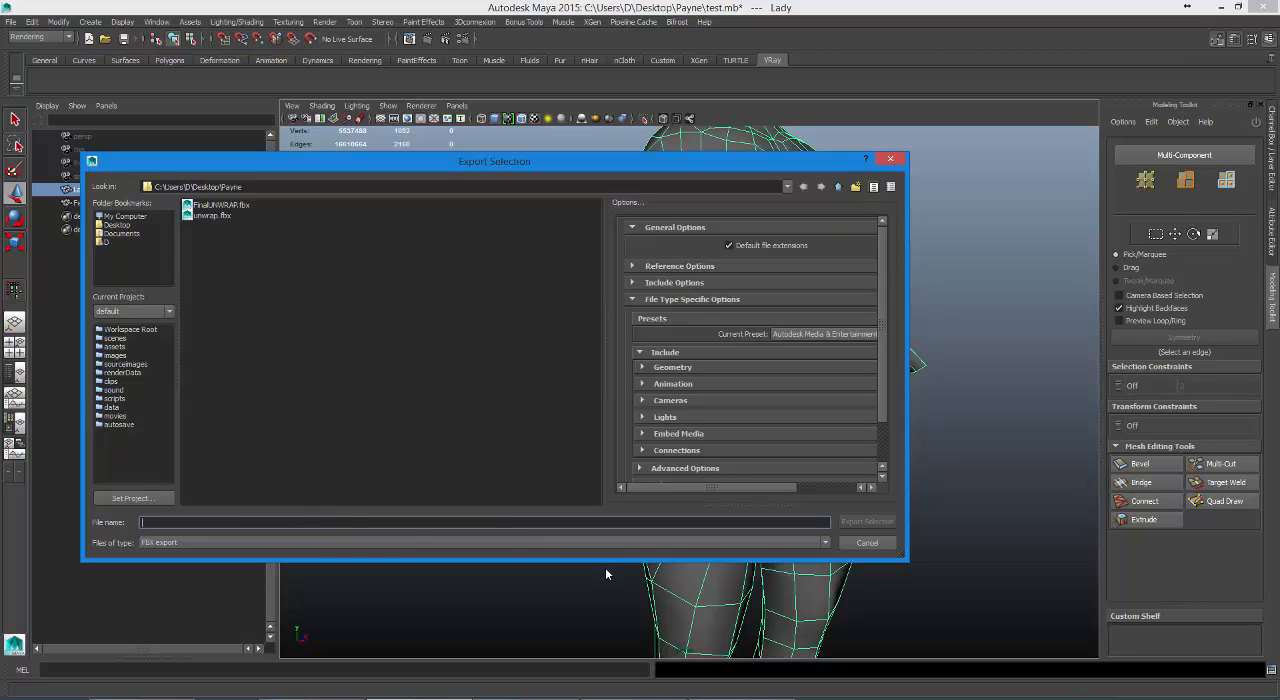
type("WOman_Paint")
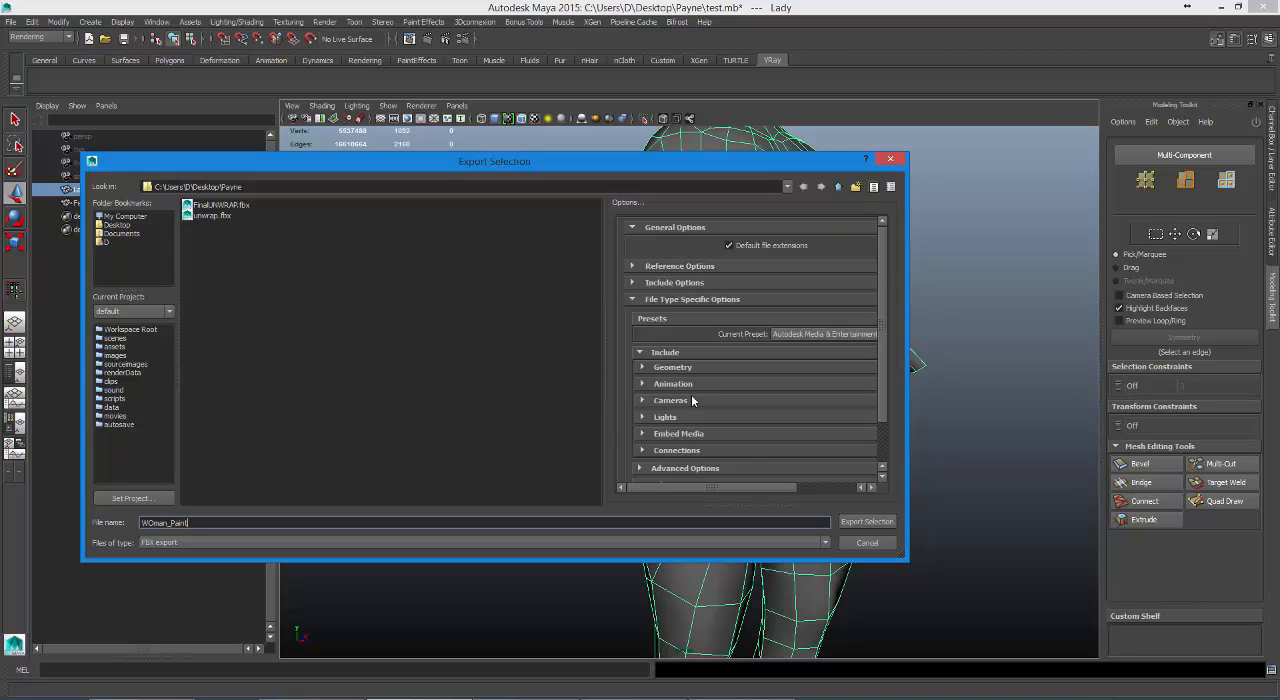
left_click(642, 388)
left_click(642, 388)
left_click(845, 522)
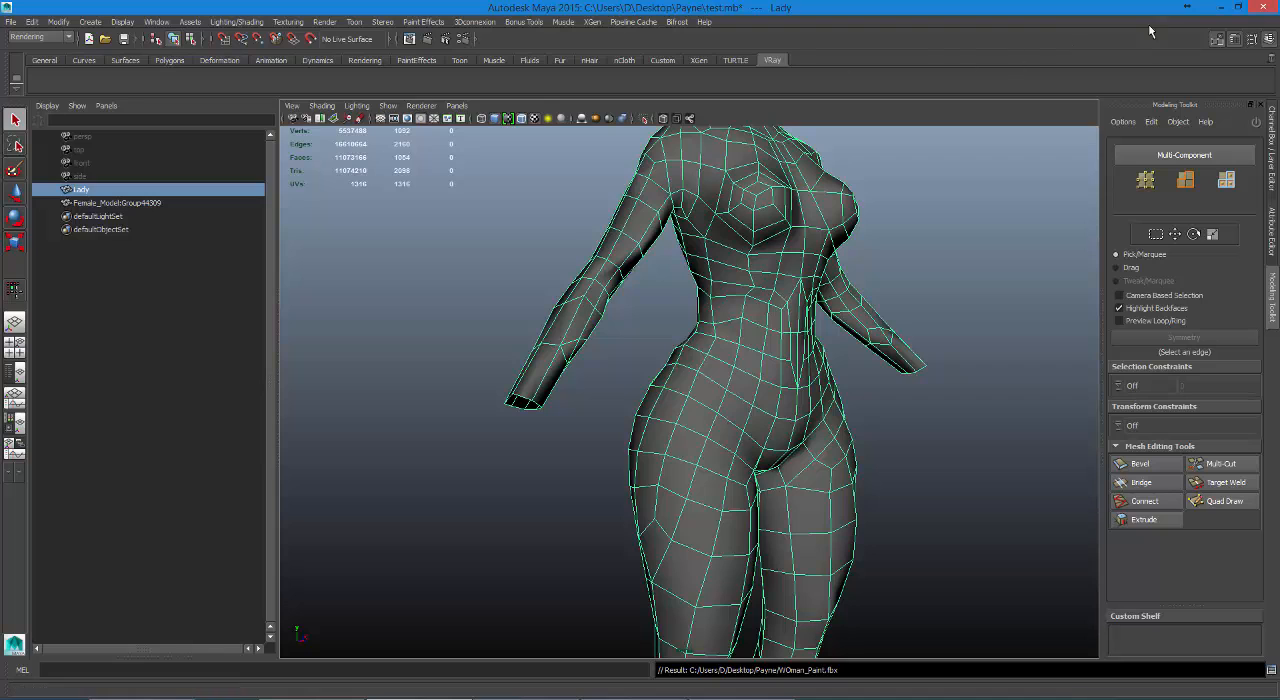
Switch back to ZBrush, import the exported Lady FBX and draw the model upright in the middle of the canvas.
left_click(683, 698)
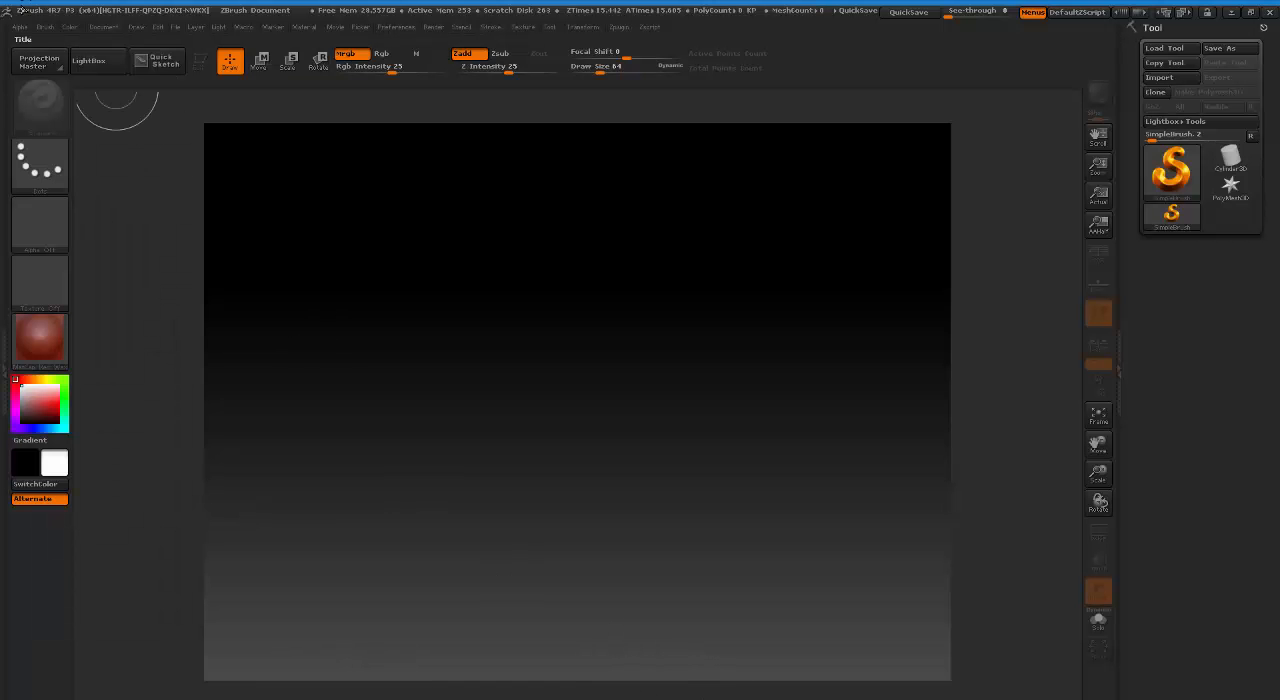
left_click(616, 28)
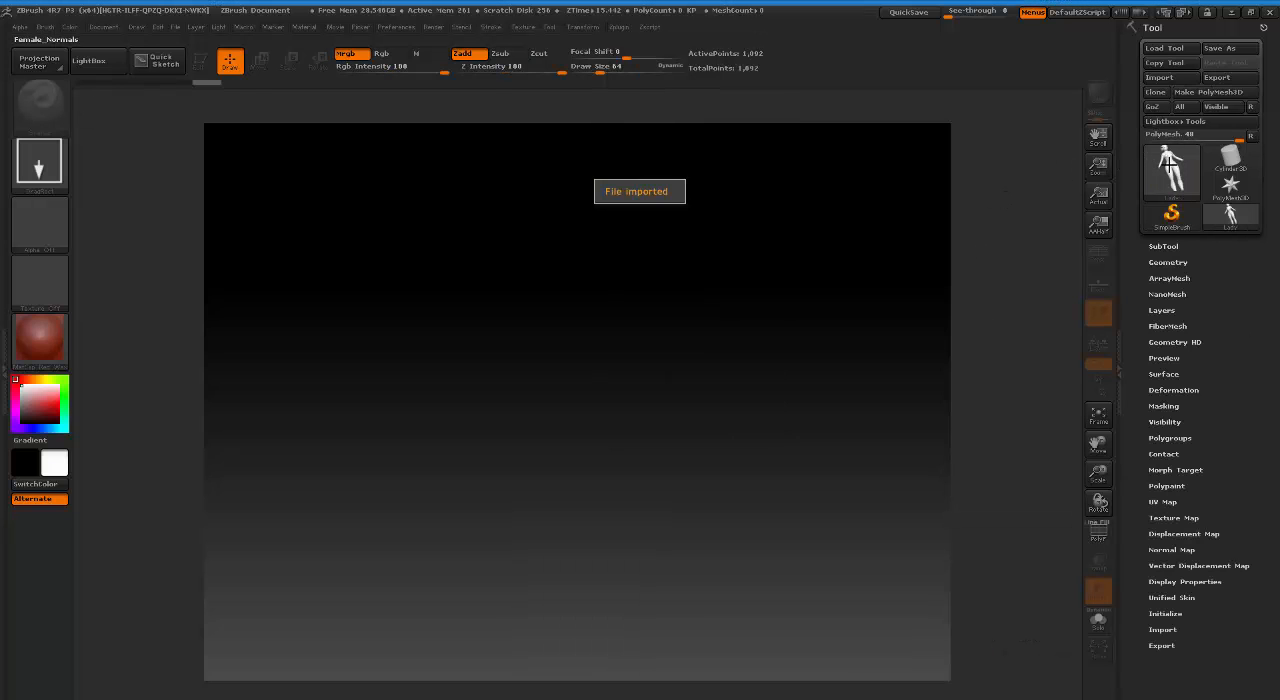
mouse_move(1182, 178)
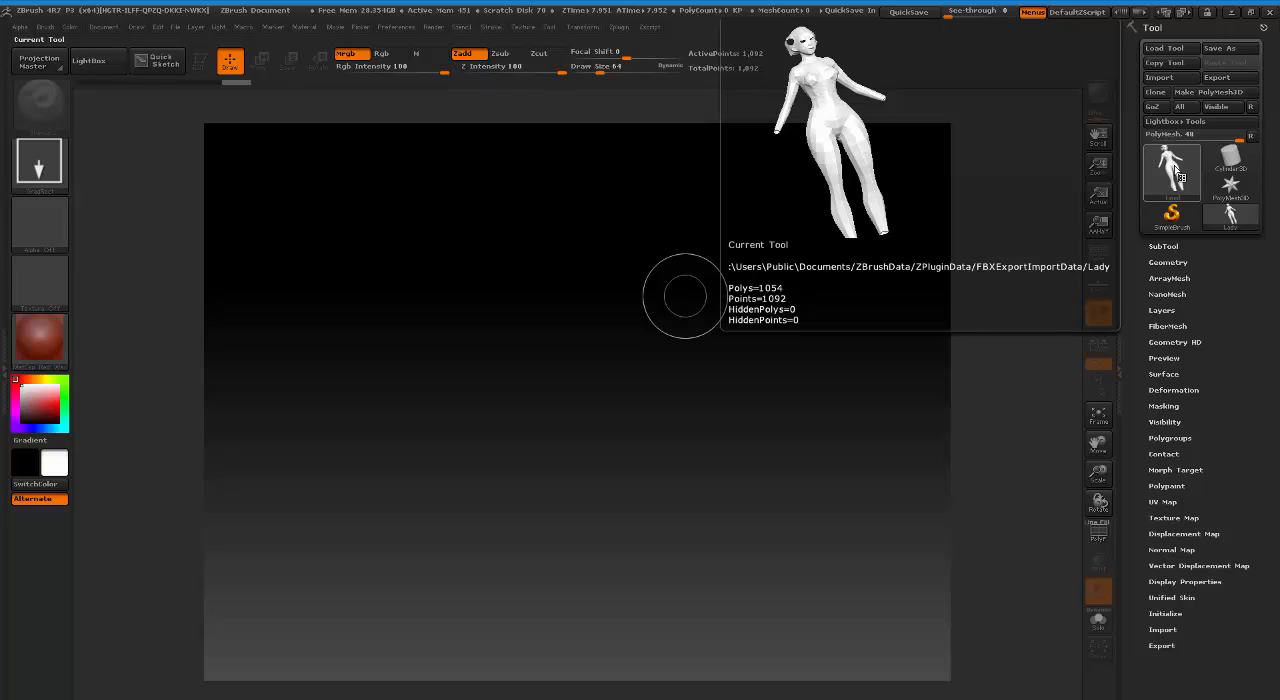
left_click_drag(570, 345, 566, 675)
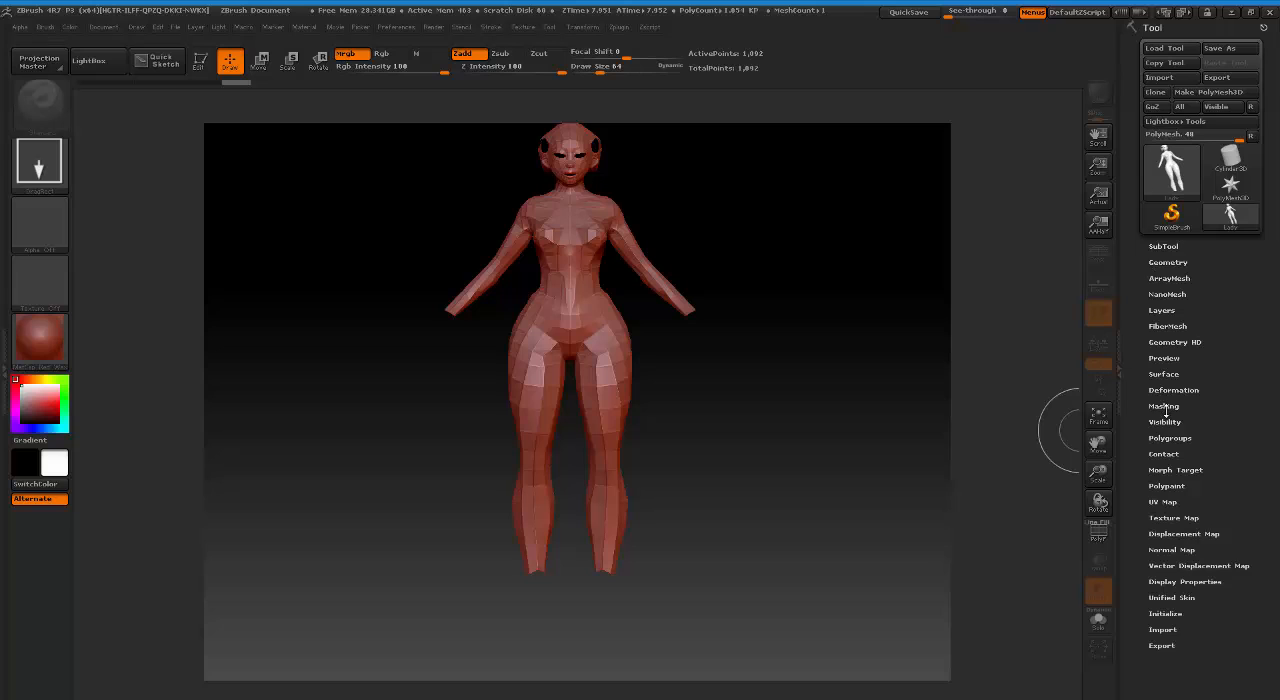
Set Female_Normals as the current texture.
left_click(54, 284)
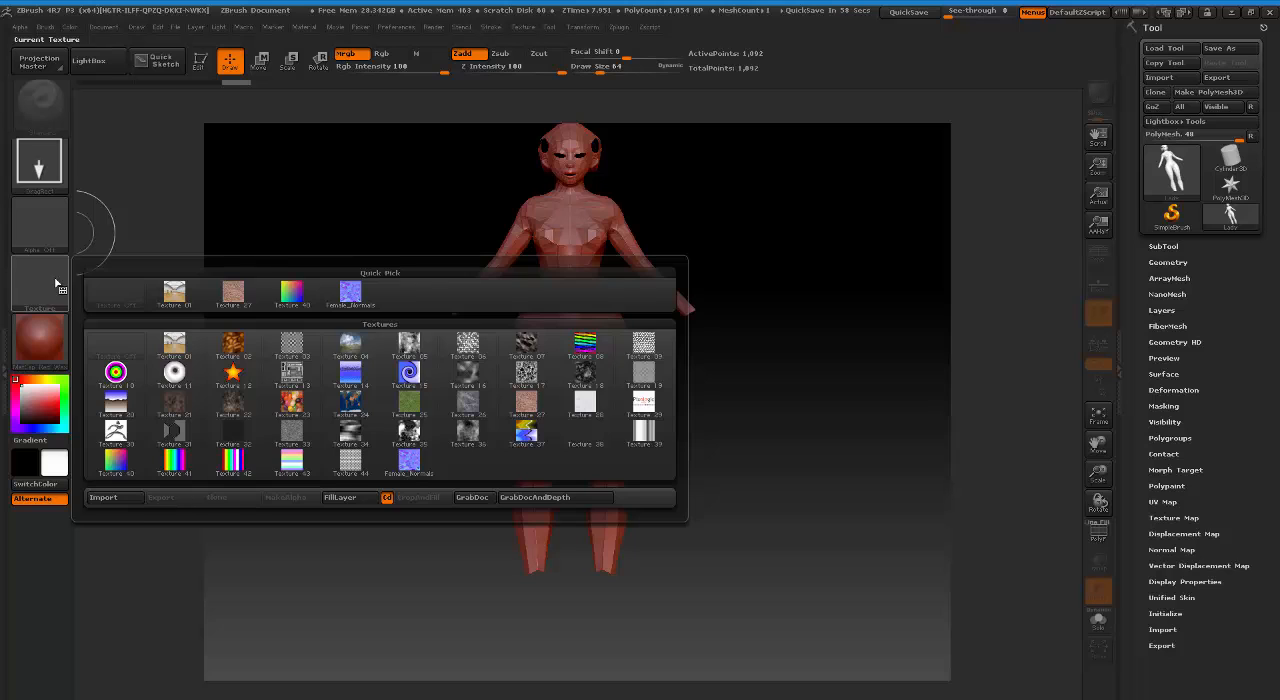
left_click(50, 305)
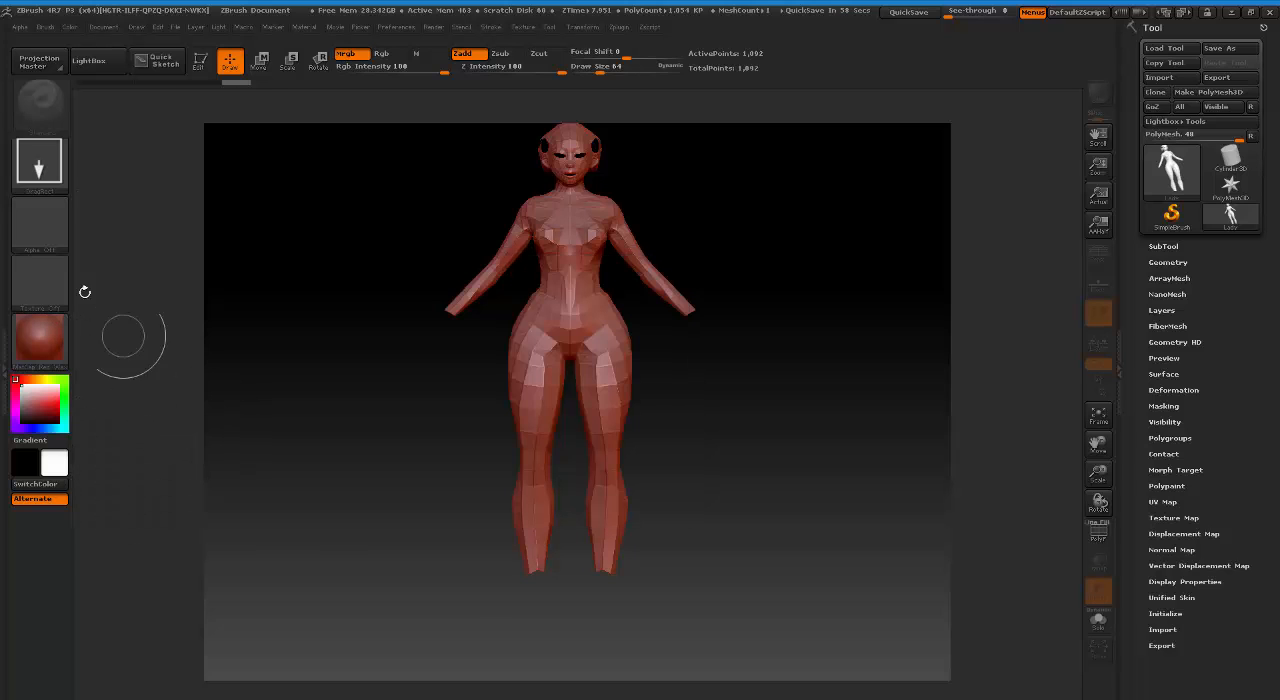
left_click(60, 287)
left_click(55, 284)
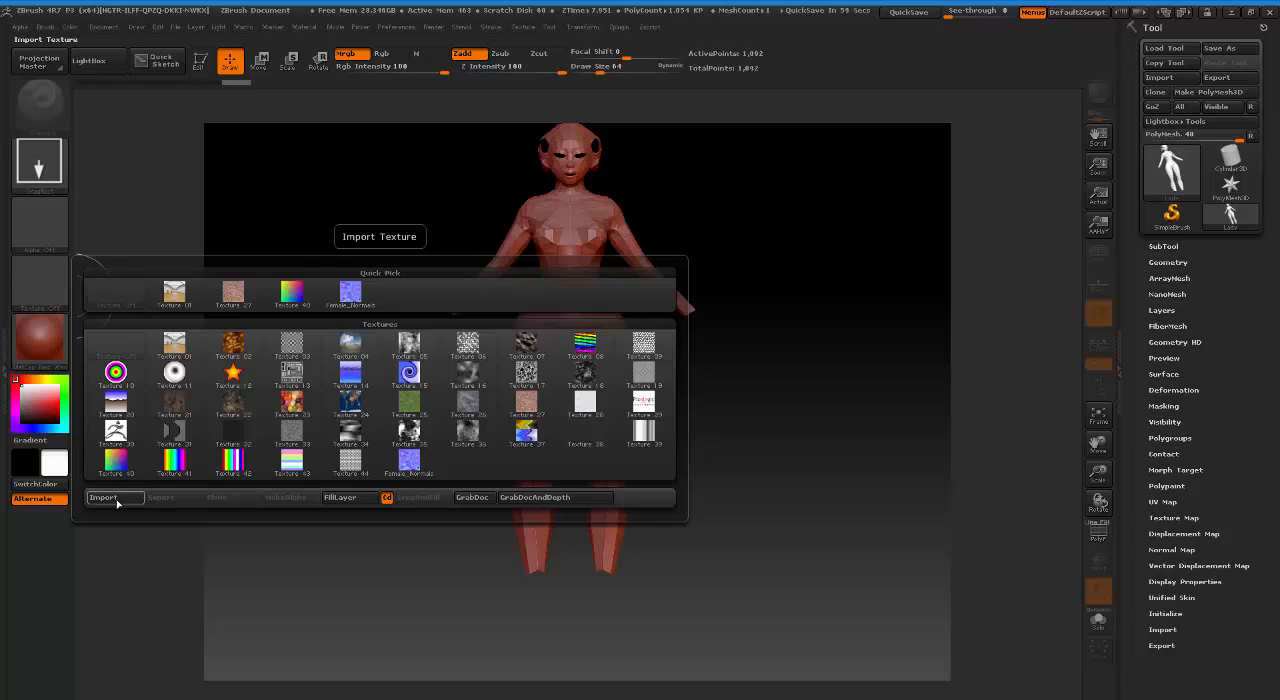
mouse_move(414, 468)
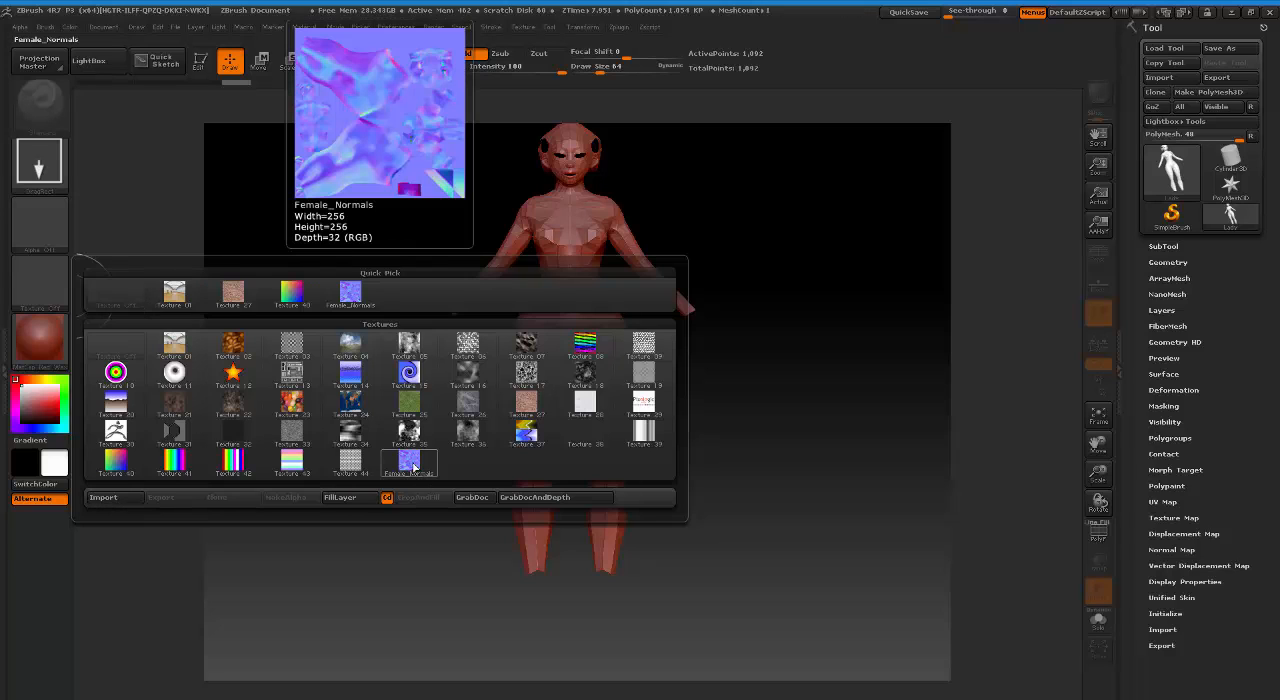
left_click(412, 463)
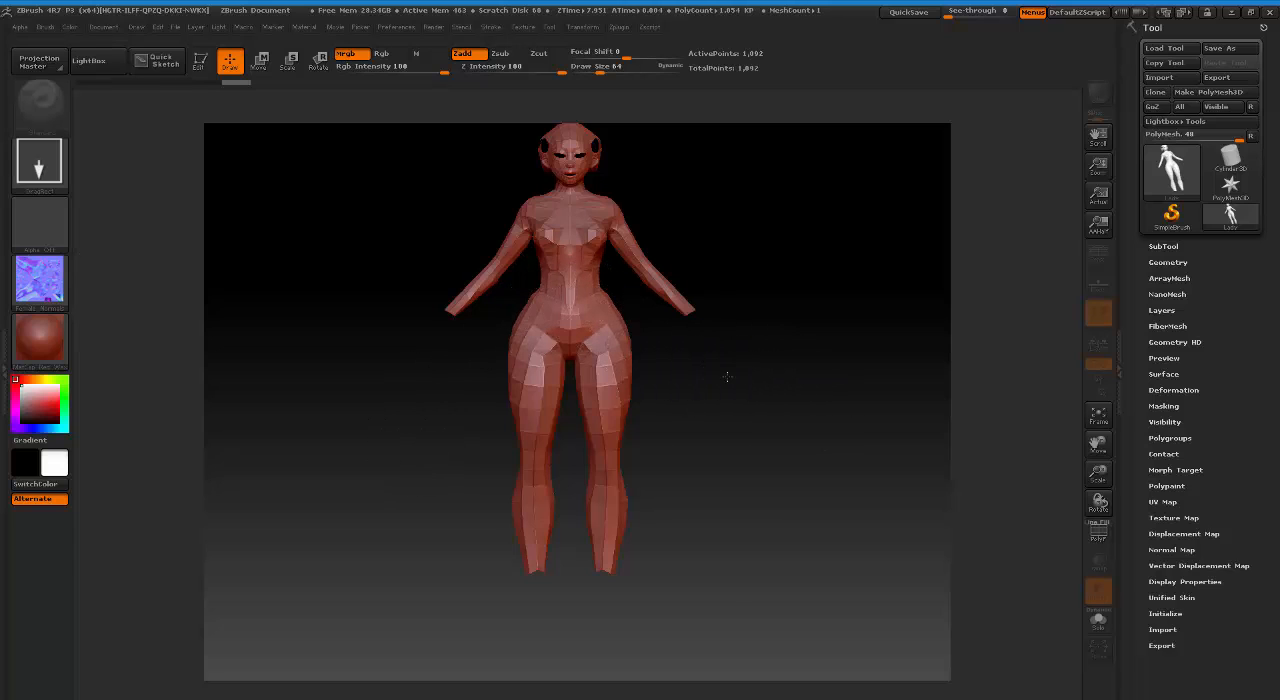
Undo the latest changes in the Lady model's history, then clear the canvas and leave Edit mode.
left_click(164, 63)
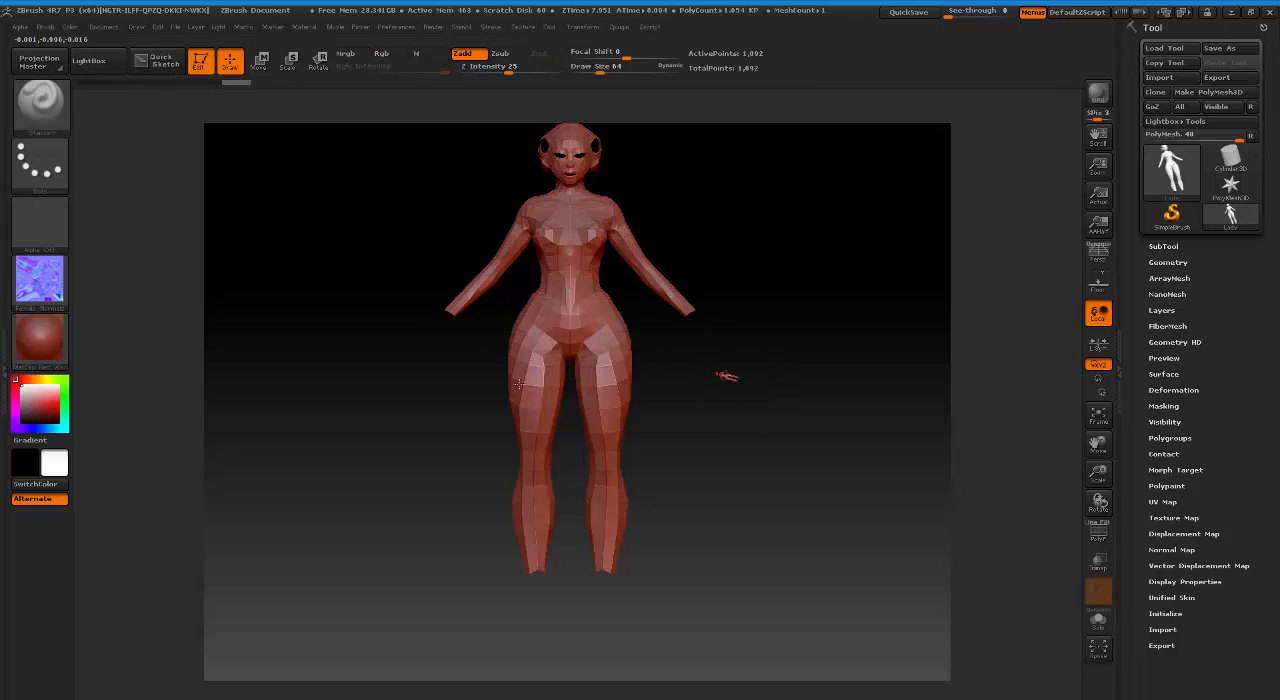
key("ctrl+z")
key("ctrl+z")
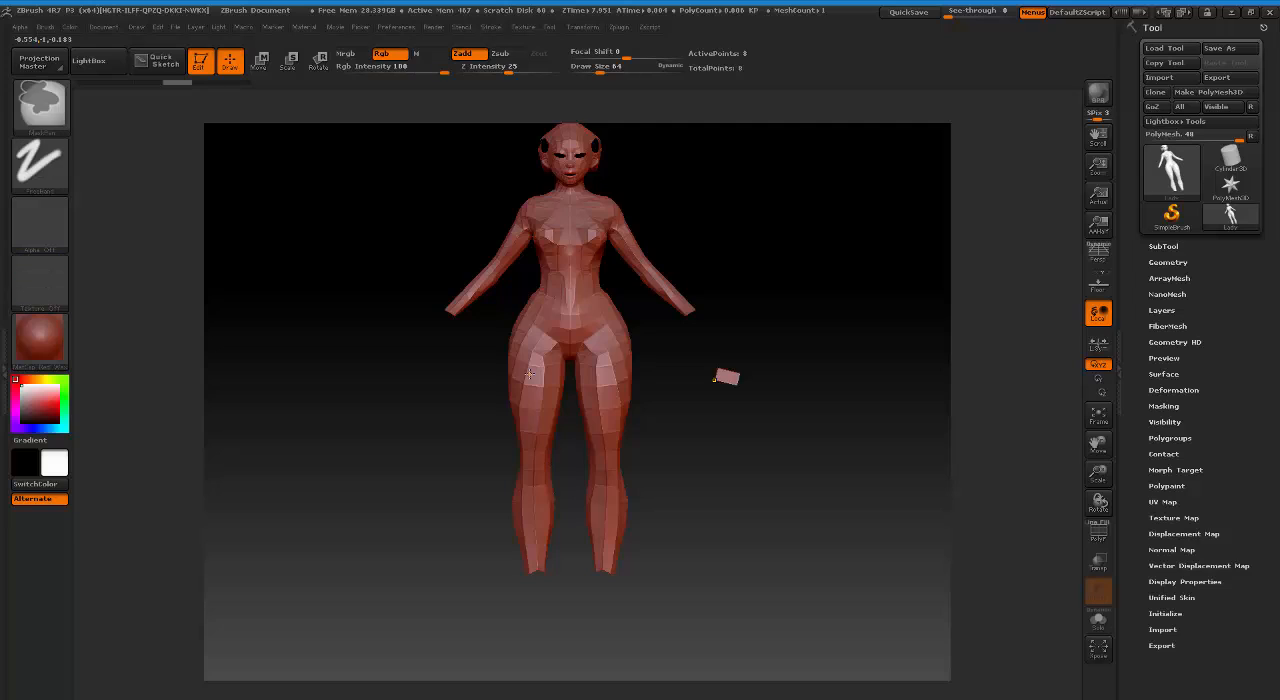
key("ctrl+n")
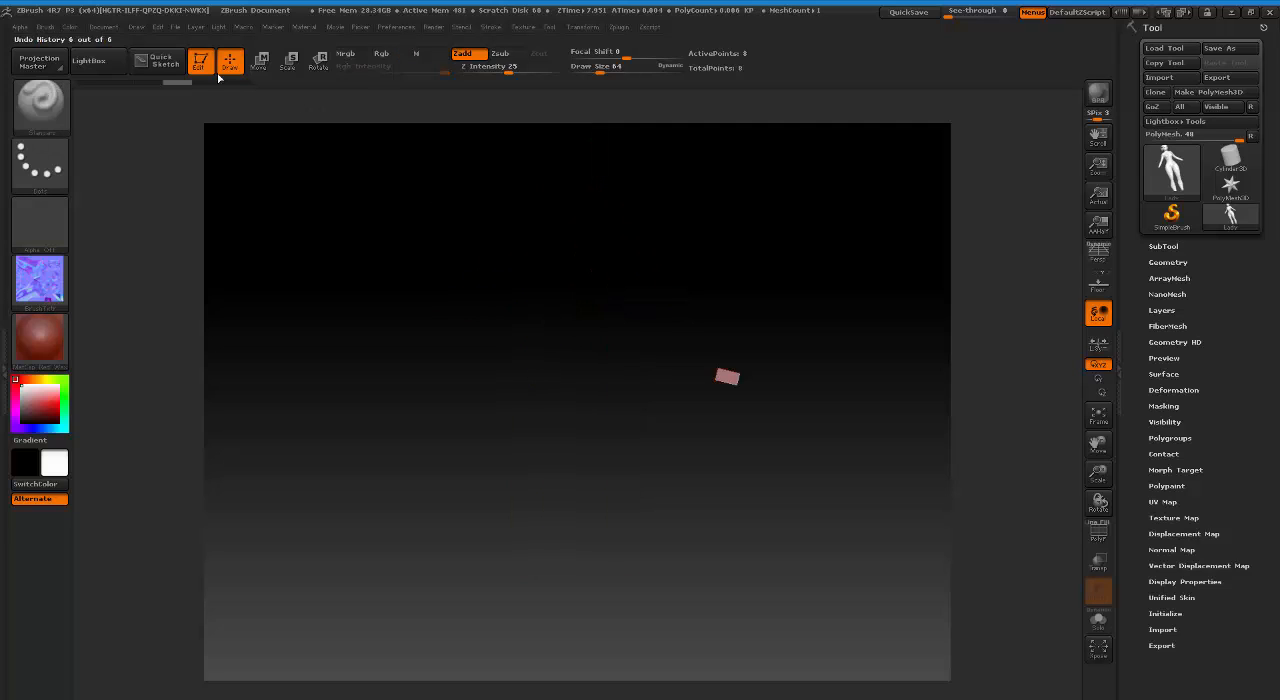
left_click(206, 74)
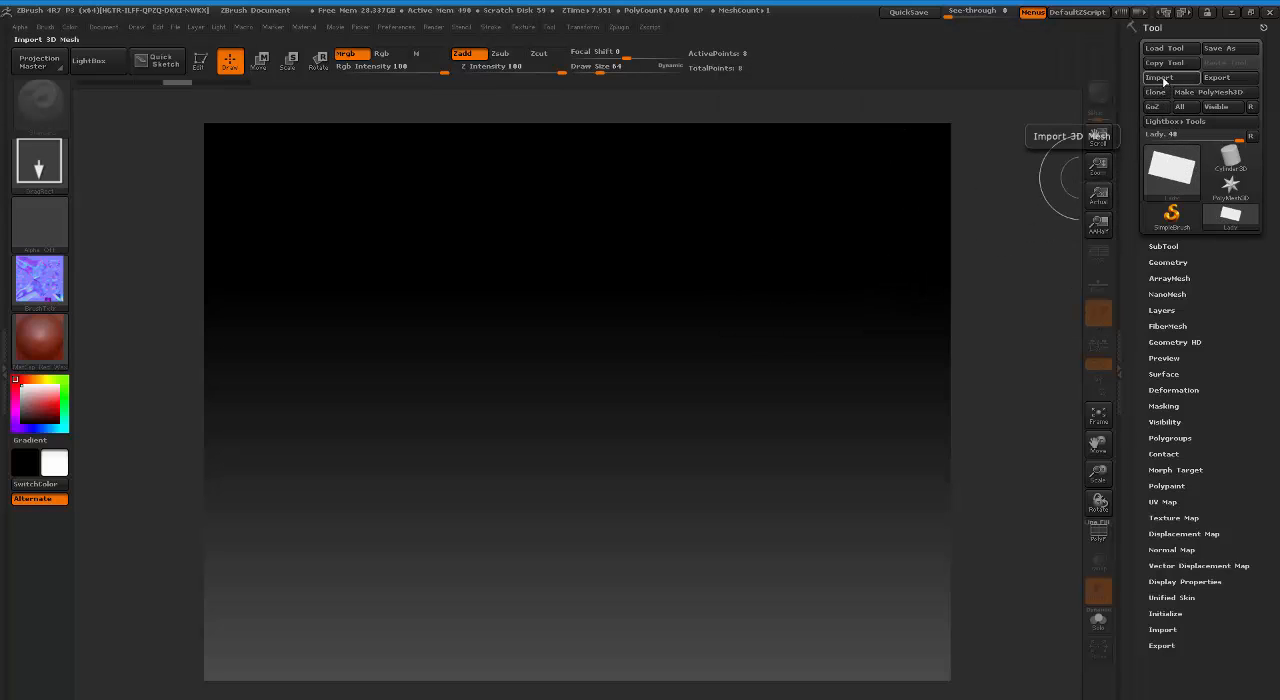
Import the Lady FBX again, draw the model onto the empty canvas and turn on Edit mode.
left_click(619, 27)
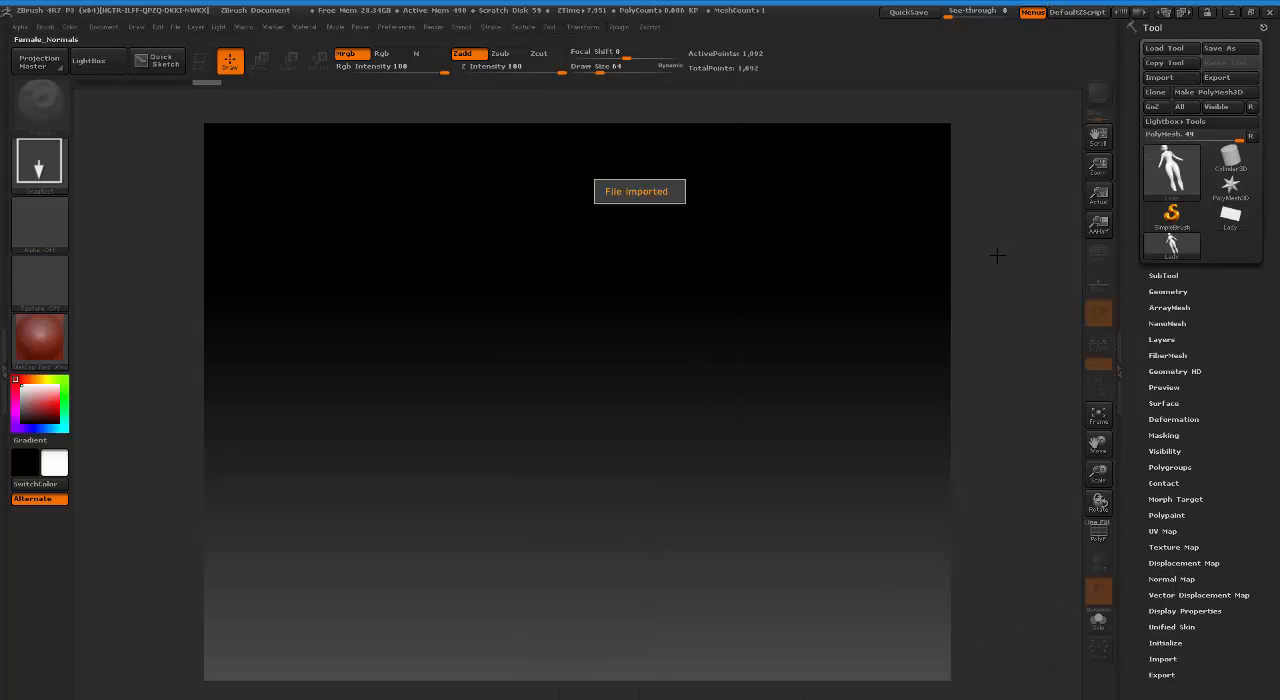
mouse_move(591, 361)
left_mouse_down()
mouse_move(665, 582)
mouse_move(576, 696)
left_mouse_up()
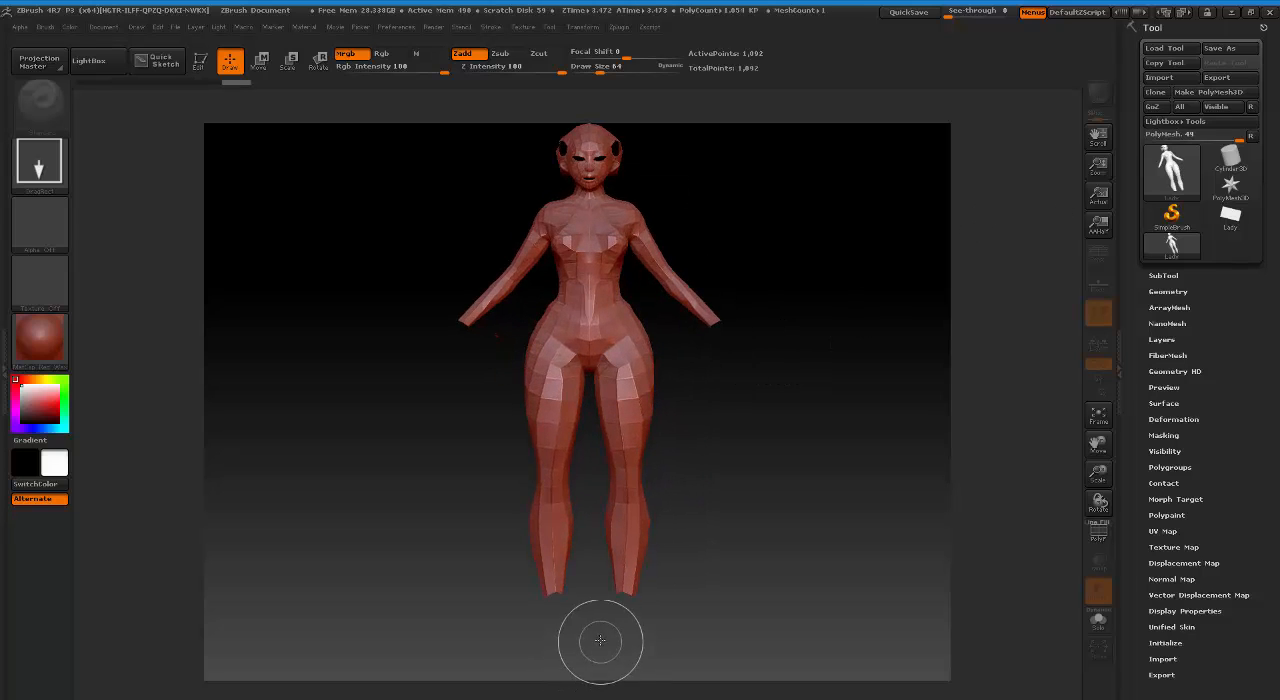
left_click(199, 62)
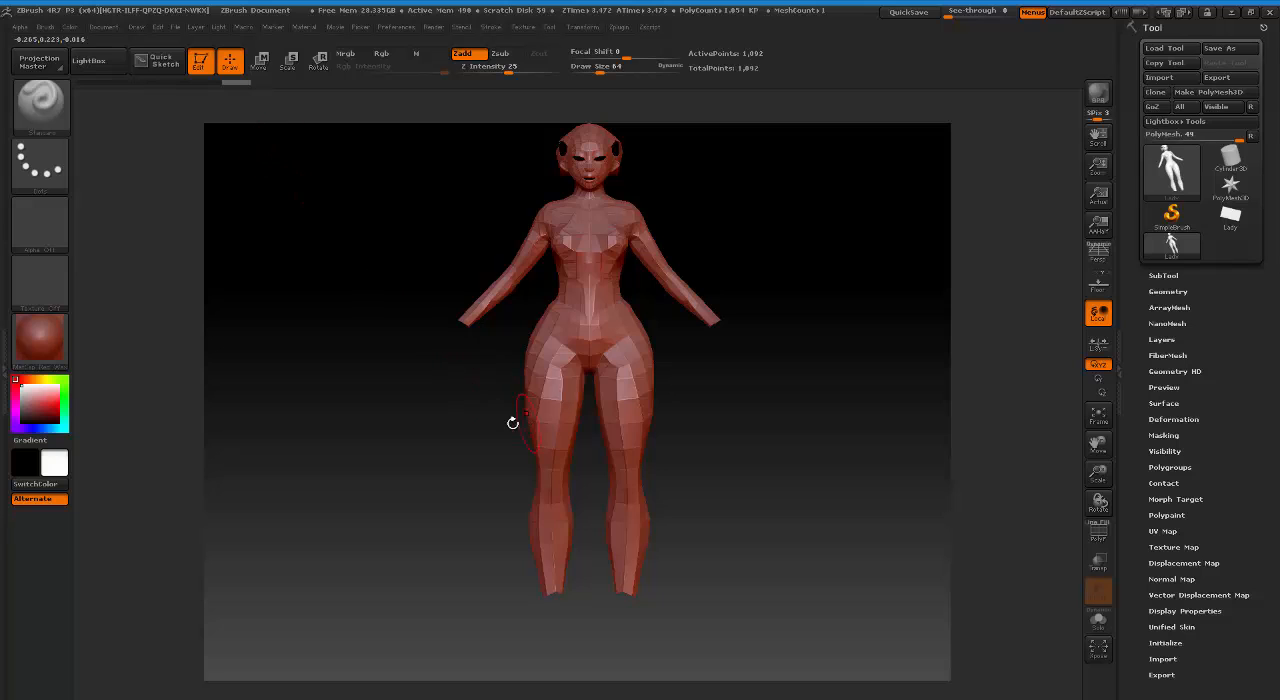
Apply the ReflectYellow MatCap material to the Lady model.
mouse_move(511, 423)
left_mouse_down()
mouse_move(409, 380)
mouse_move(486, 420)
mouse_move(437, 416)
mouse_move(466, 406)
mouse_move(429, 400)
mouse_move(406, 414)
mouse_move(457, 416)
left_mouse_up()
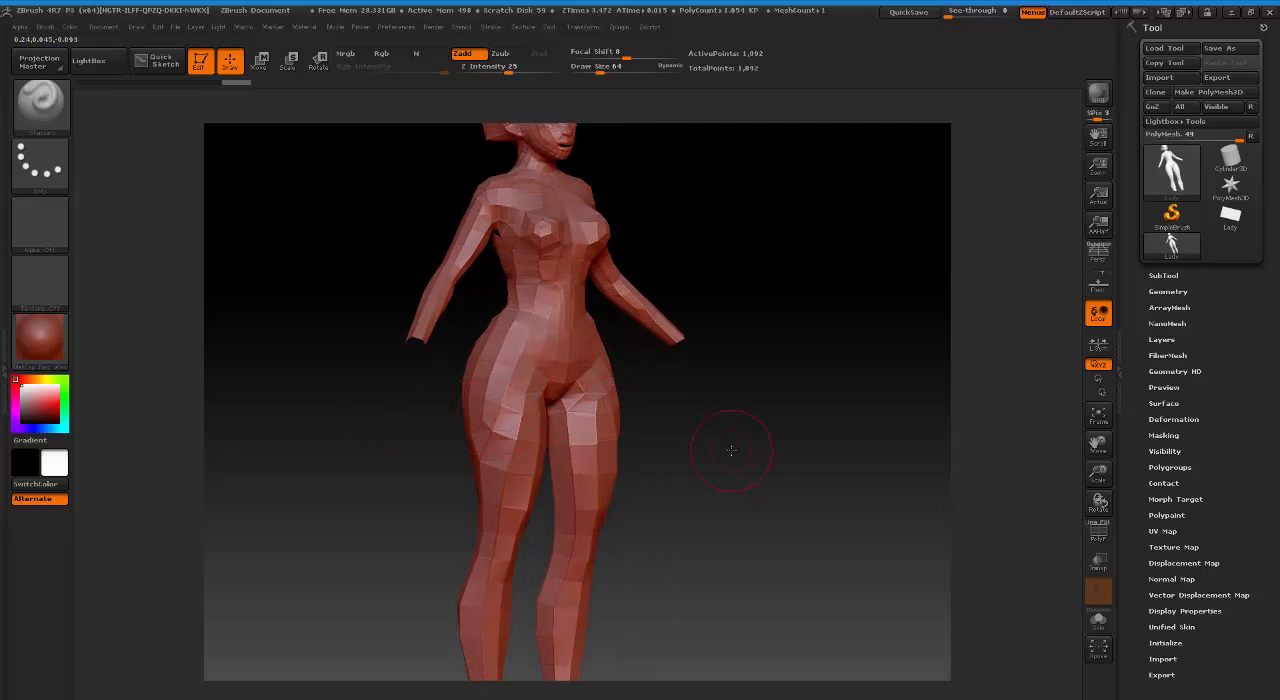
left_click_drag(731, 451, 765, 514)
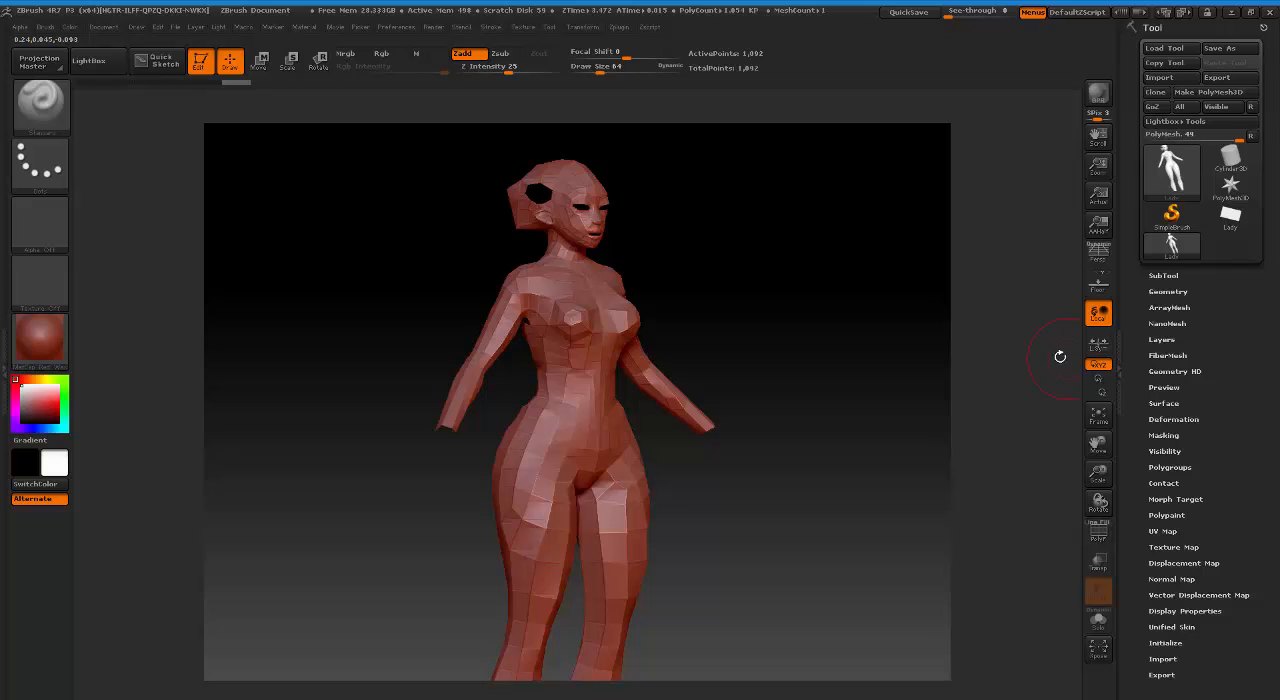
left_click(59, 348)
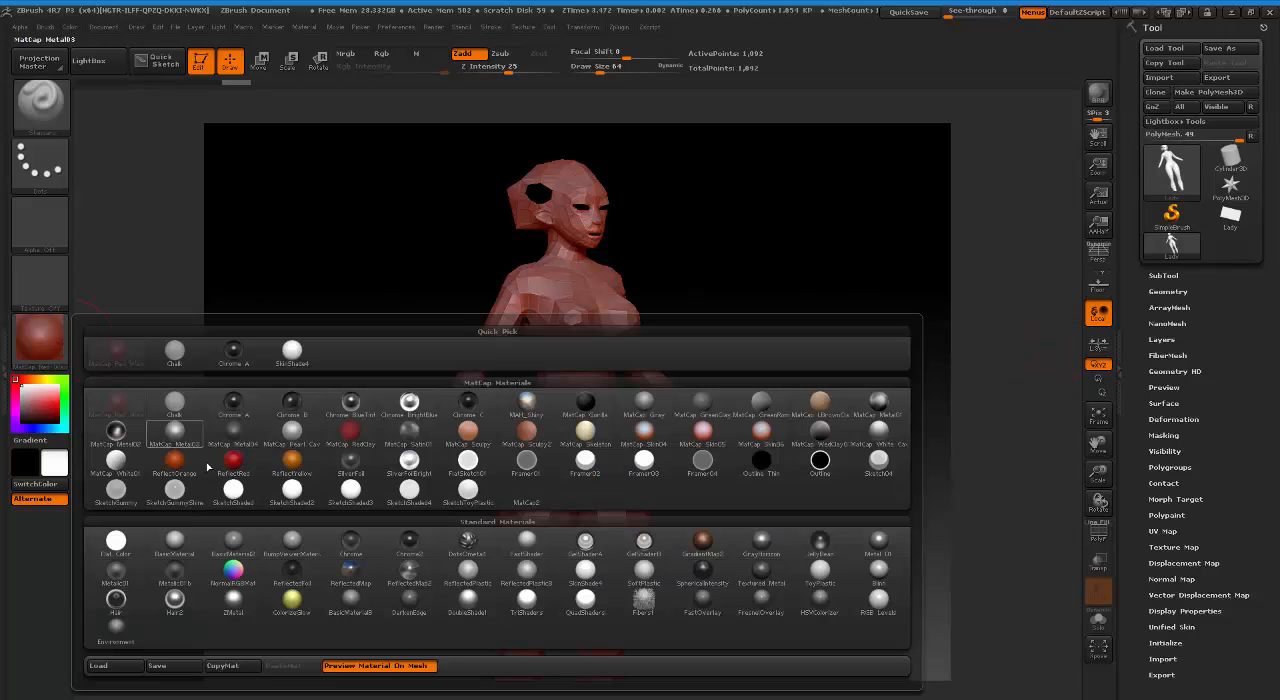
left_click(291, 458)
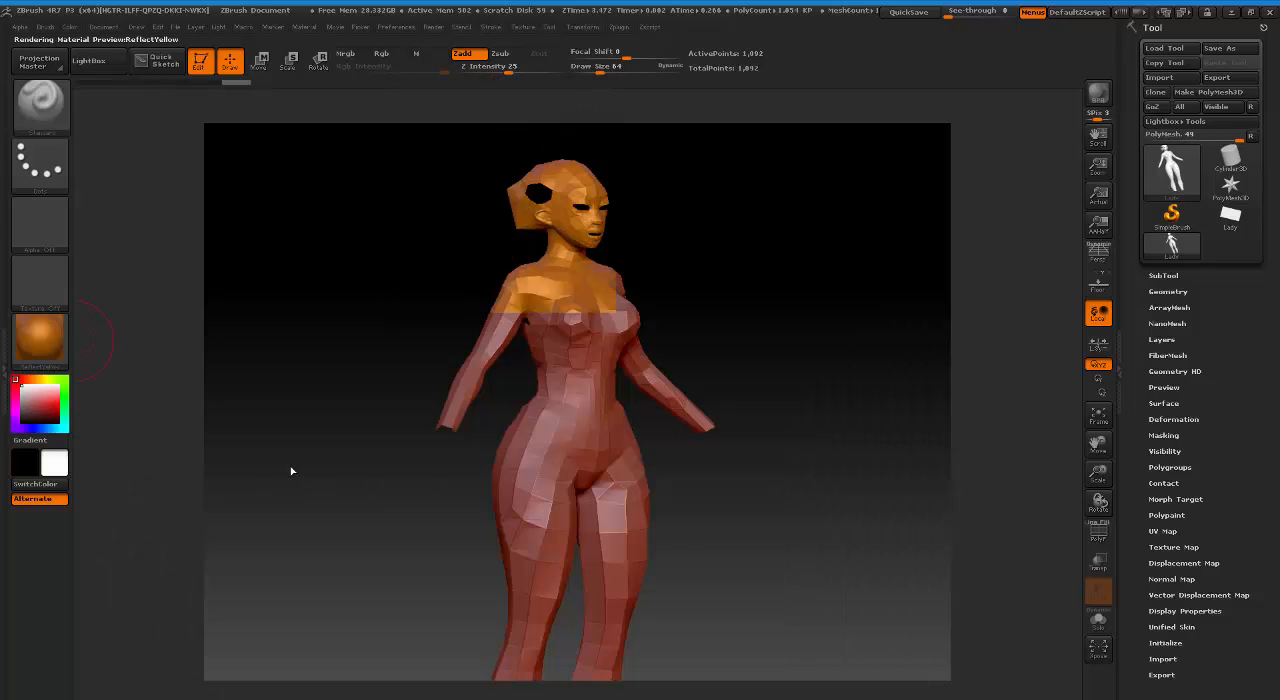
Set Female_Normals as the current texture and switch the brush to the Rgb channel with Zadd off.
left_click(53, 291)
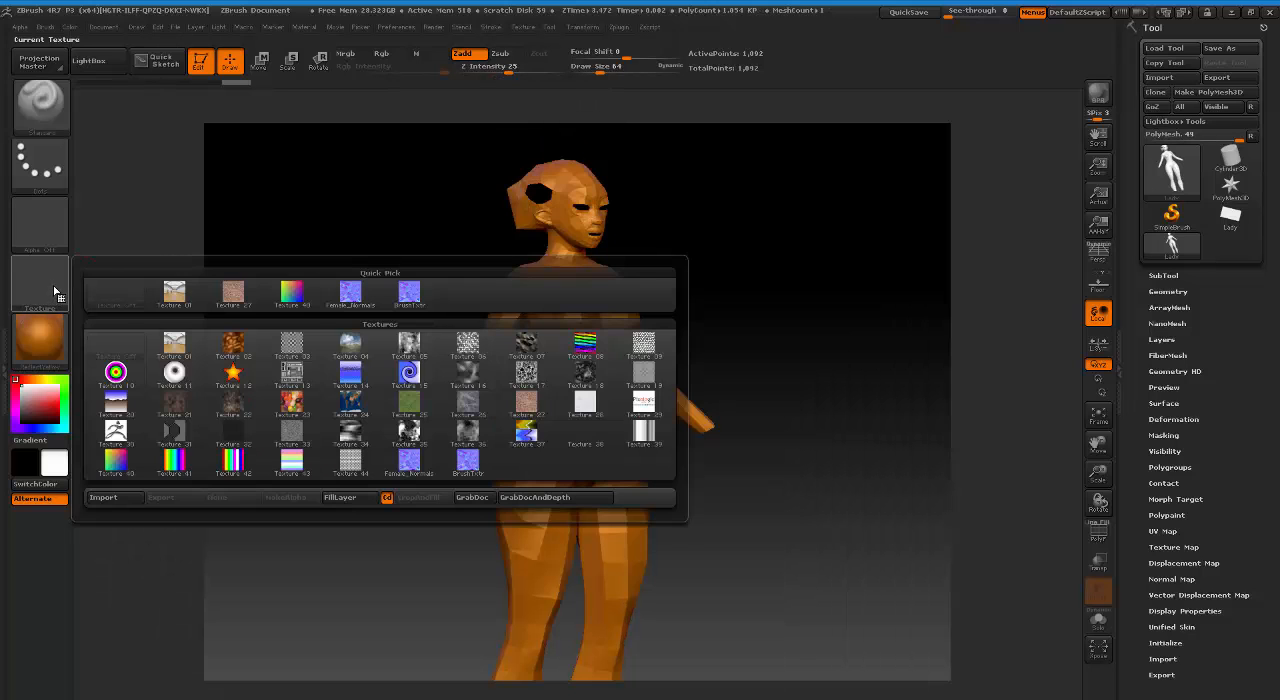
left_click(412, 462)
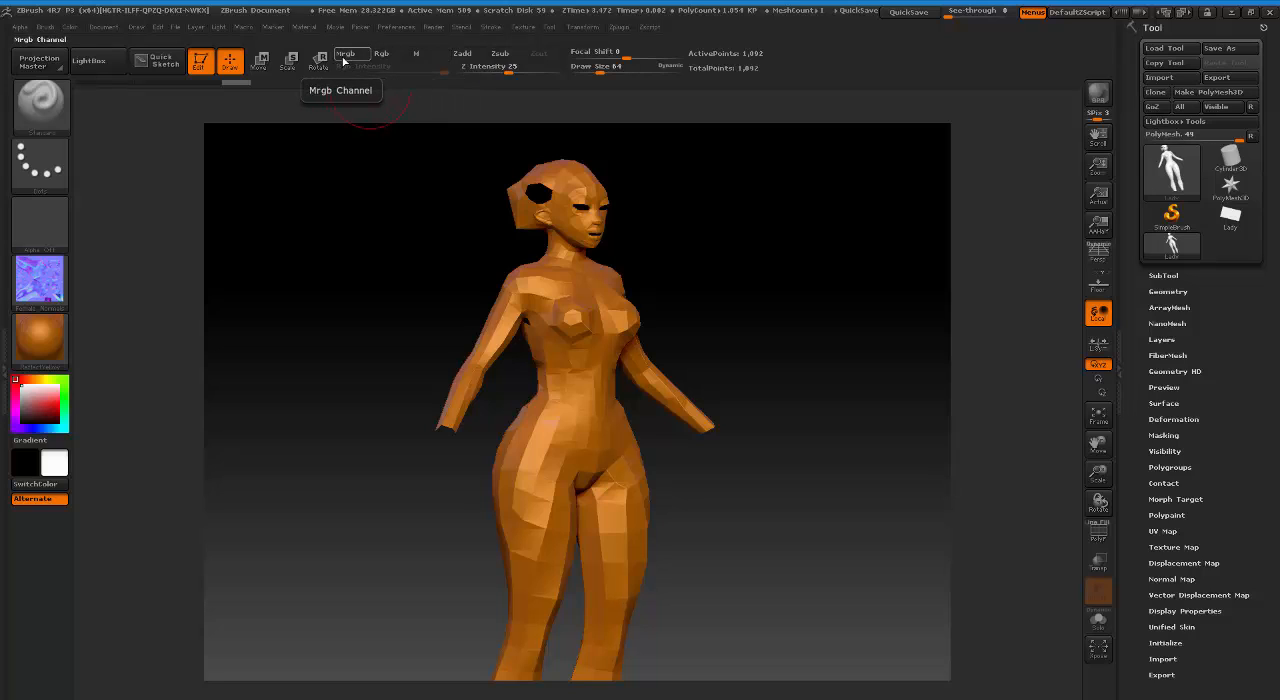
left_click(385, 53)
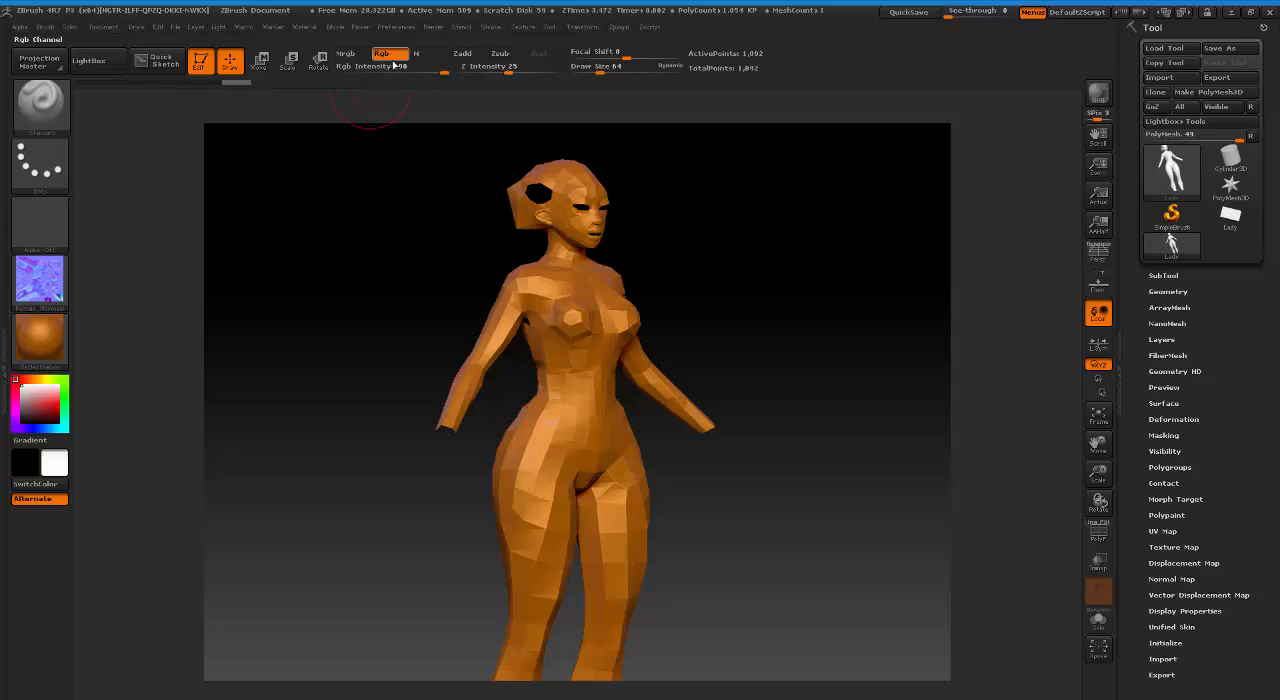
Try a textured paint stroke down the body, undo it and turn the current texture off.
mouse_move(567, 383)
left_mouse_down()
mouse_move(538, 450)
mouse_move(530, 590)
mouse_move(546, 543)
left_mouse_up()
key("ctrl+z")
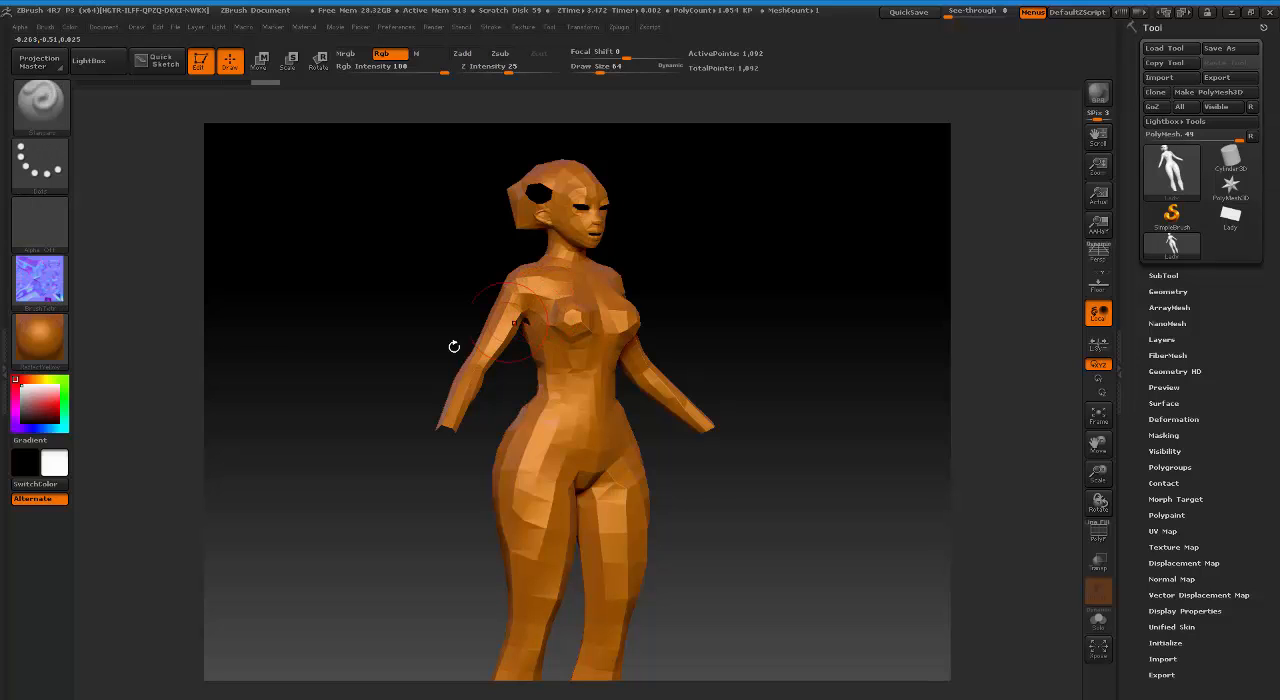
left_click(50, 286)
left_click(116, 291)
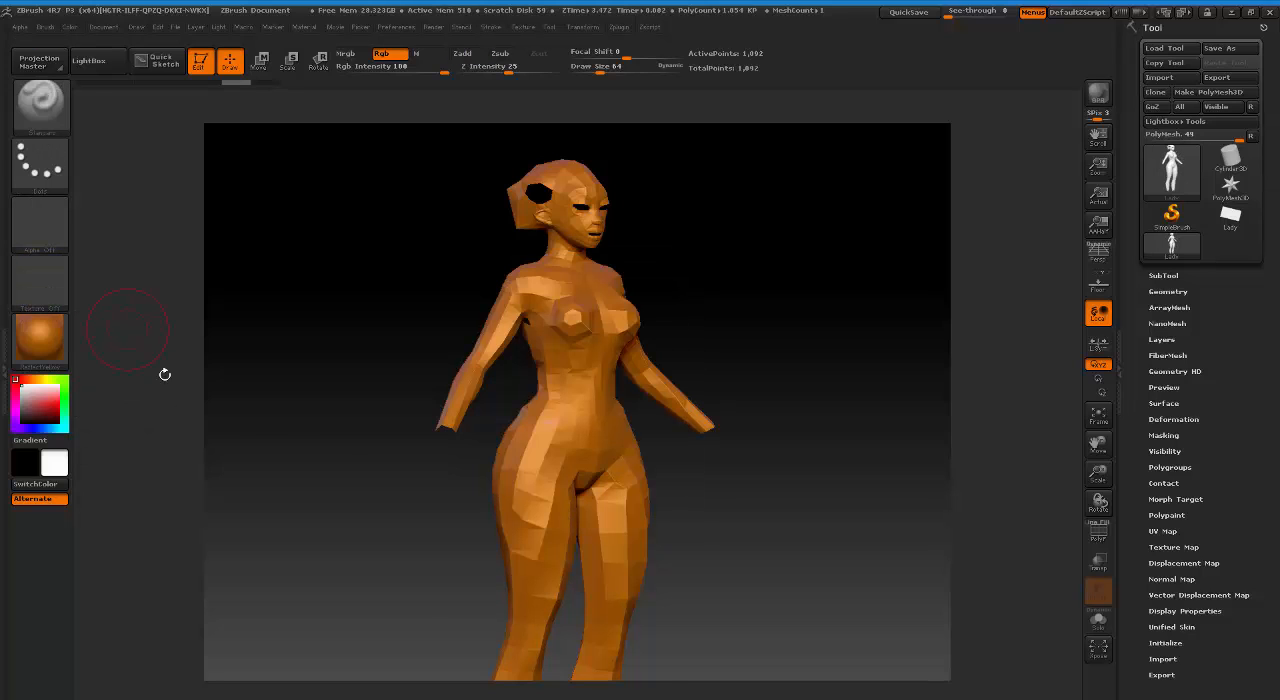
Choose a light red as the main colour, test it with a stroke on the hips and undo the stroke.
left_click(47, 399)
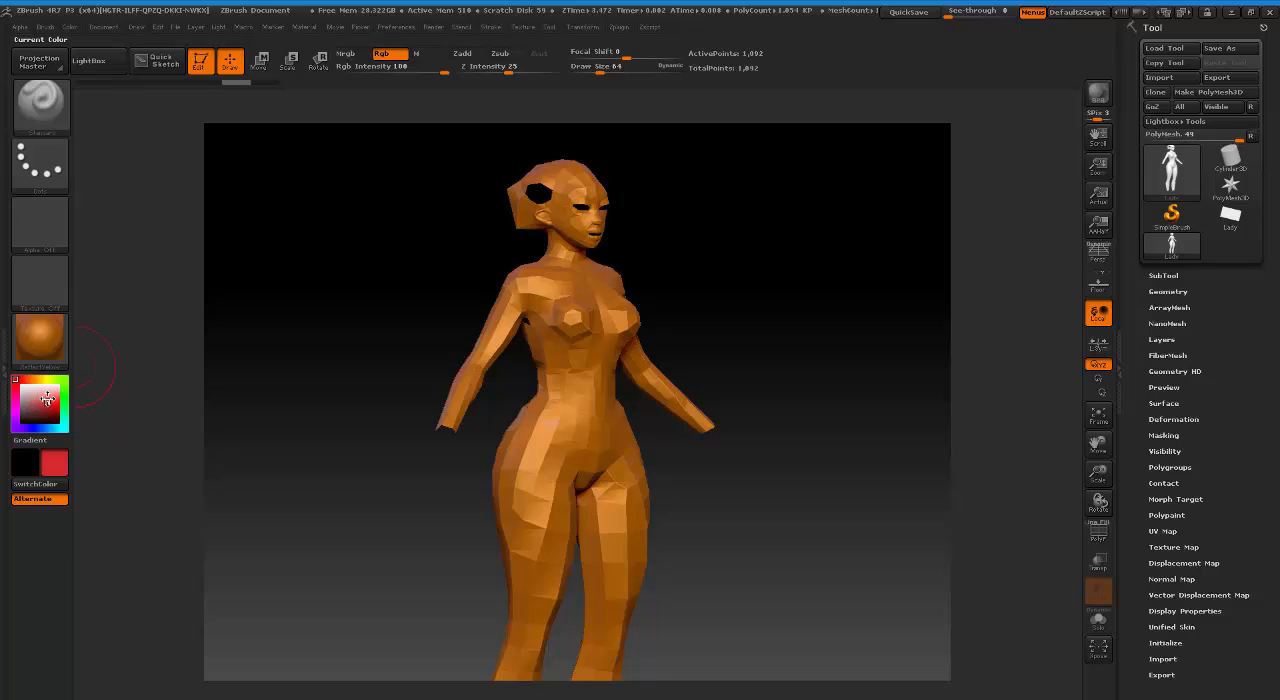
key("ctrl+f")
mouse_move(525, 428)
left_mouse_down()
mouse_move(560, 400)
mouse_move(520, 470)
mouse_move(540, 590)
mouse_move(552, 420)
left_mouse_up()
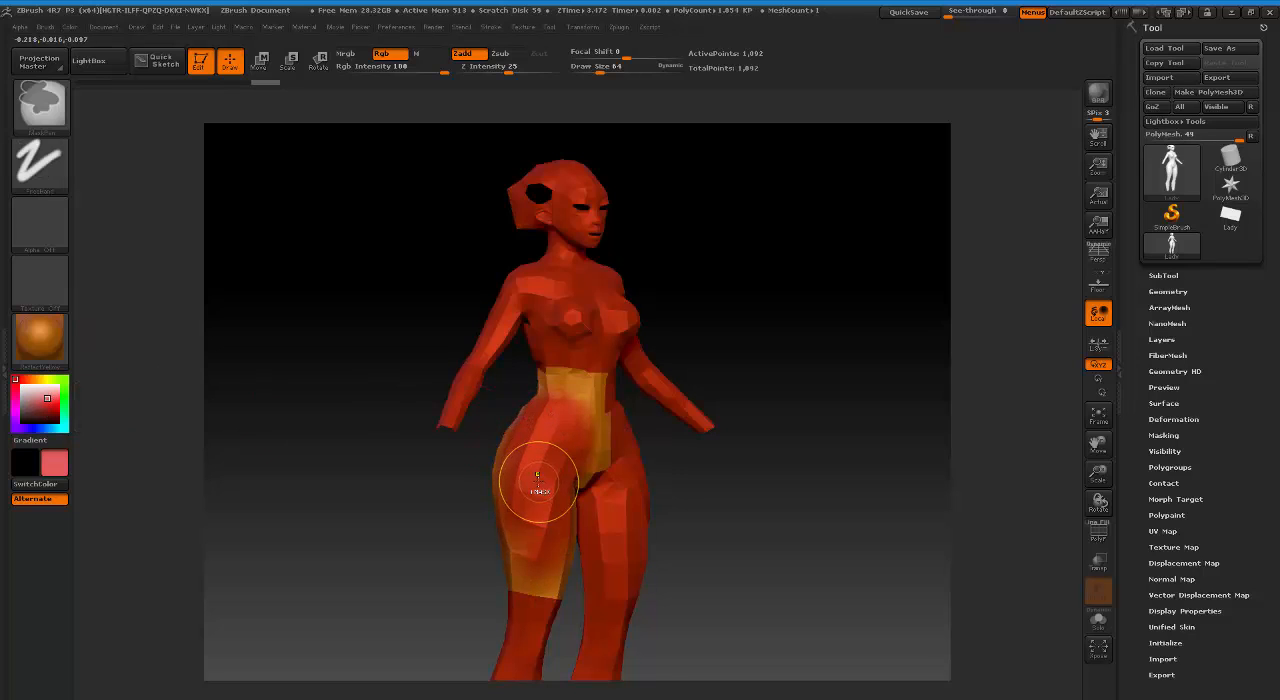
key("ctrl+z")
Enable the Mrgb channel, test a paint stroke across the torso and thigh, and undo the stroke.
left_click(354, 55)
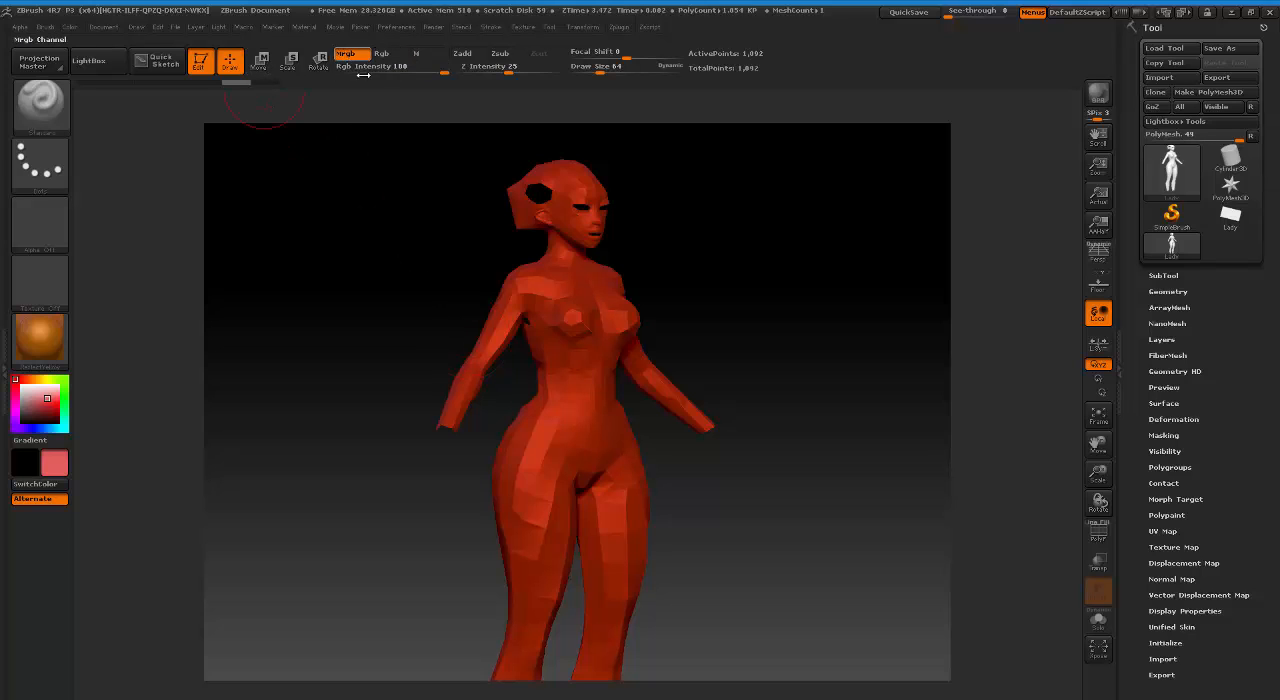
left_click_drag(578, 365, 552, 341)
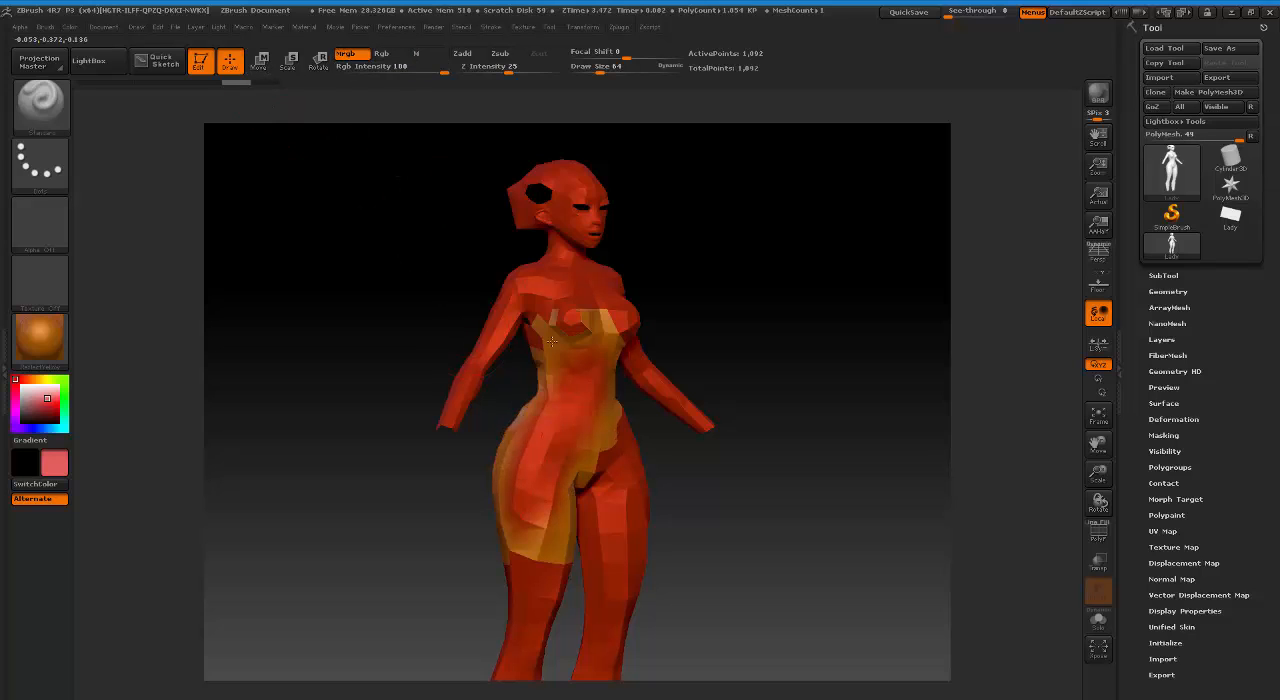
left_click(40, 338)
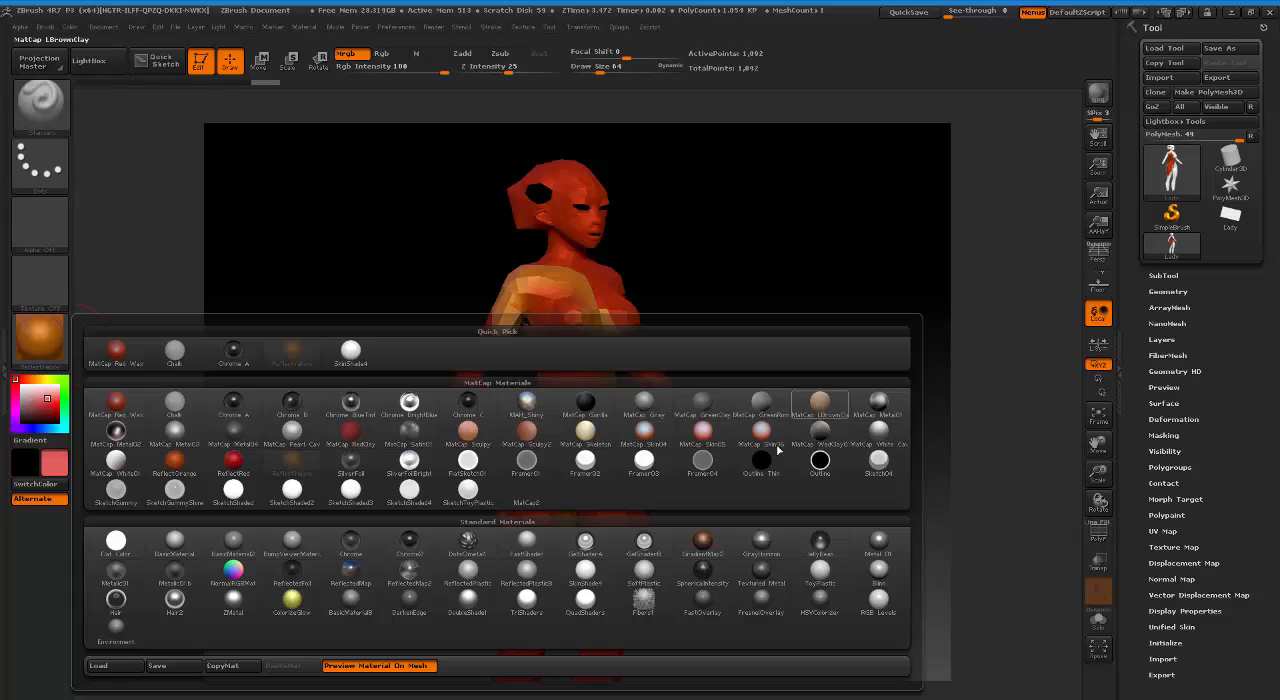
left_click(221, 665)
key("ctrl+z")
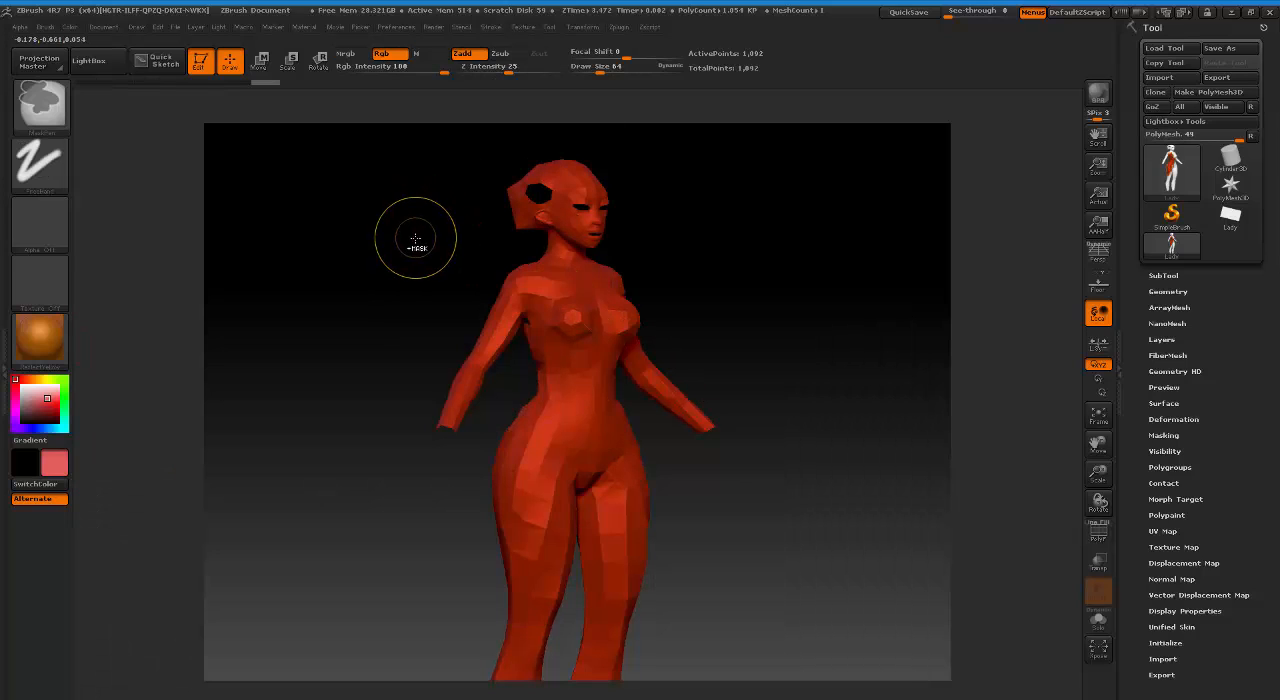
Fill the whole Lady model with the current red colour and material.
left_click(103, 27)
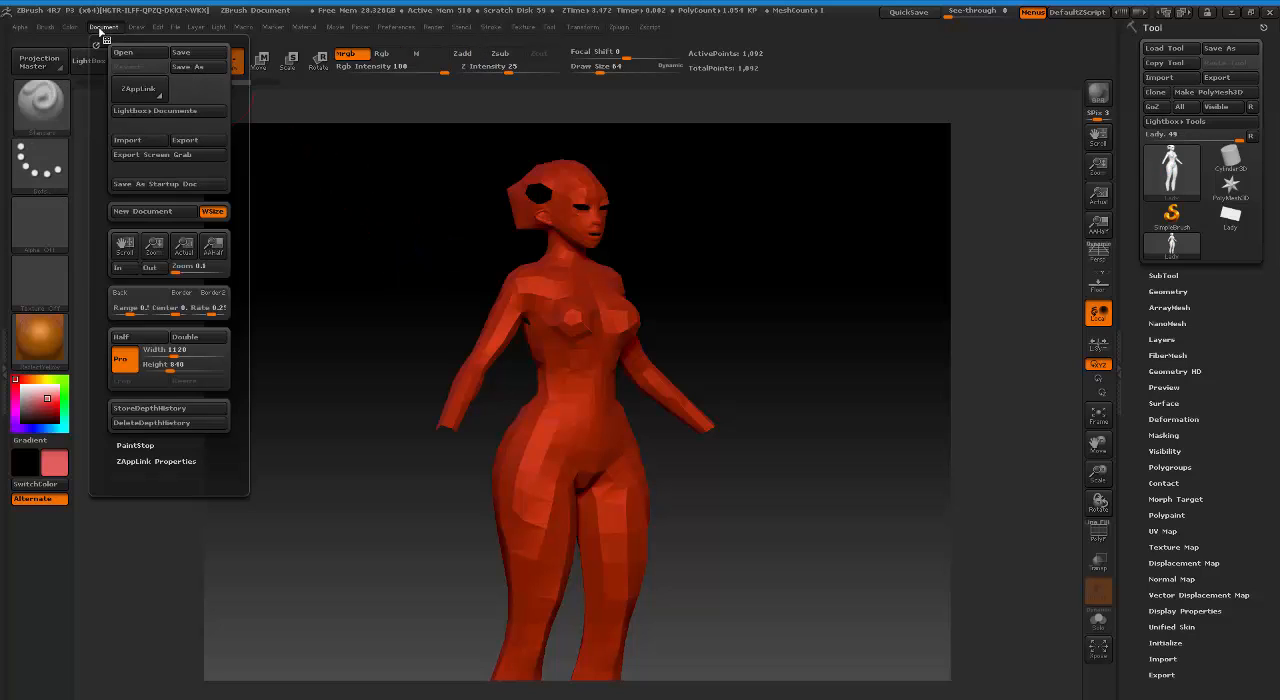
mouse_move(68, 30)
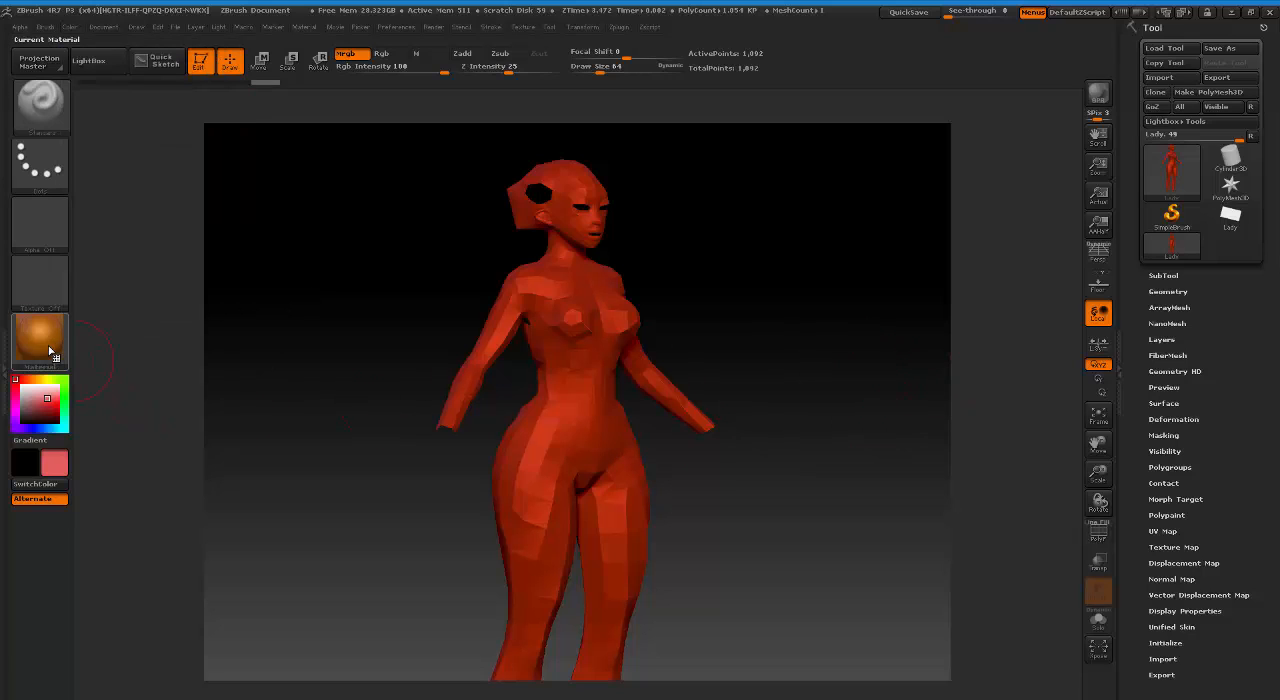
Choose a pale pink (red 198, green 165, blue 165) and paint it over the front of the torso and both thighs.
left_click(28, 395)
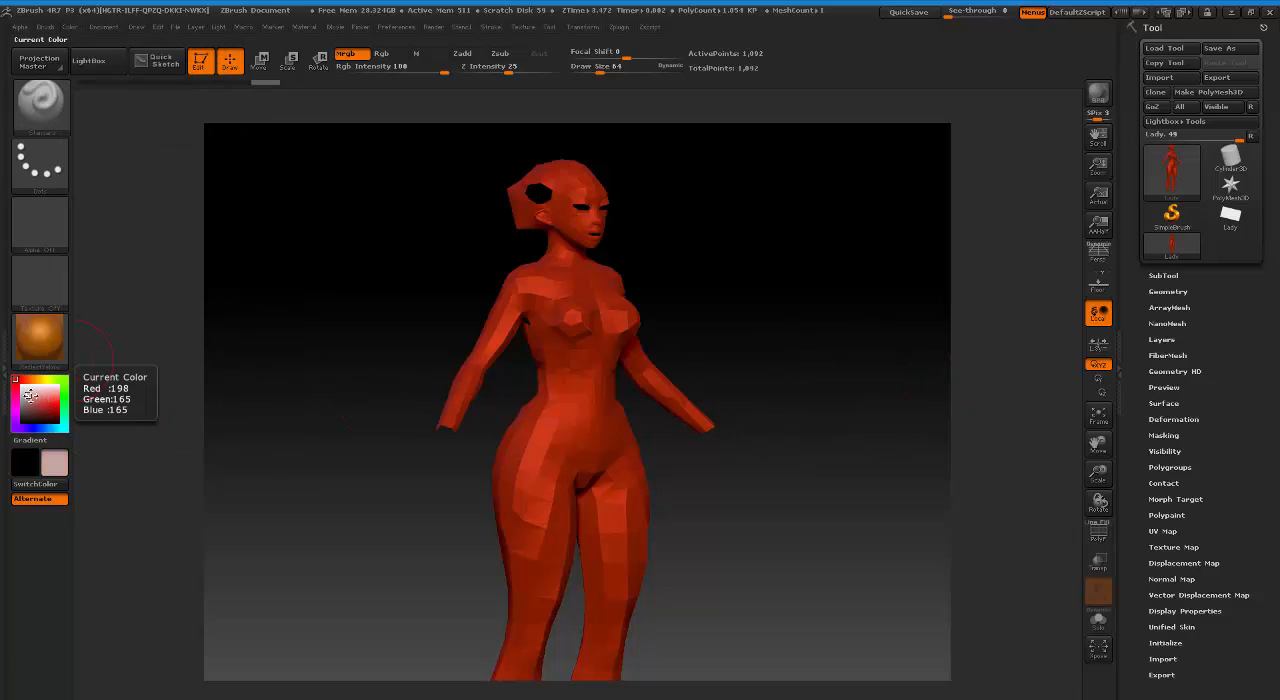
mouse_move(528, 460)
left_mouse_down()
mouse_move(555, 445)
mouse_move(540, 542)
mouse_move(576, 420)
mouse_move(578, 338)
mouse_move(525, 300)
left_mouse_up()
left_click(76, 28)
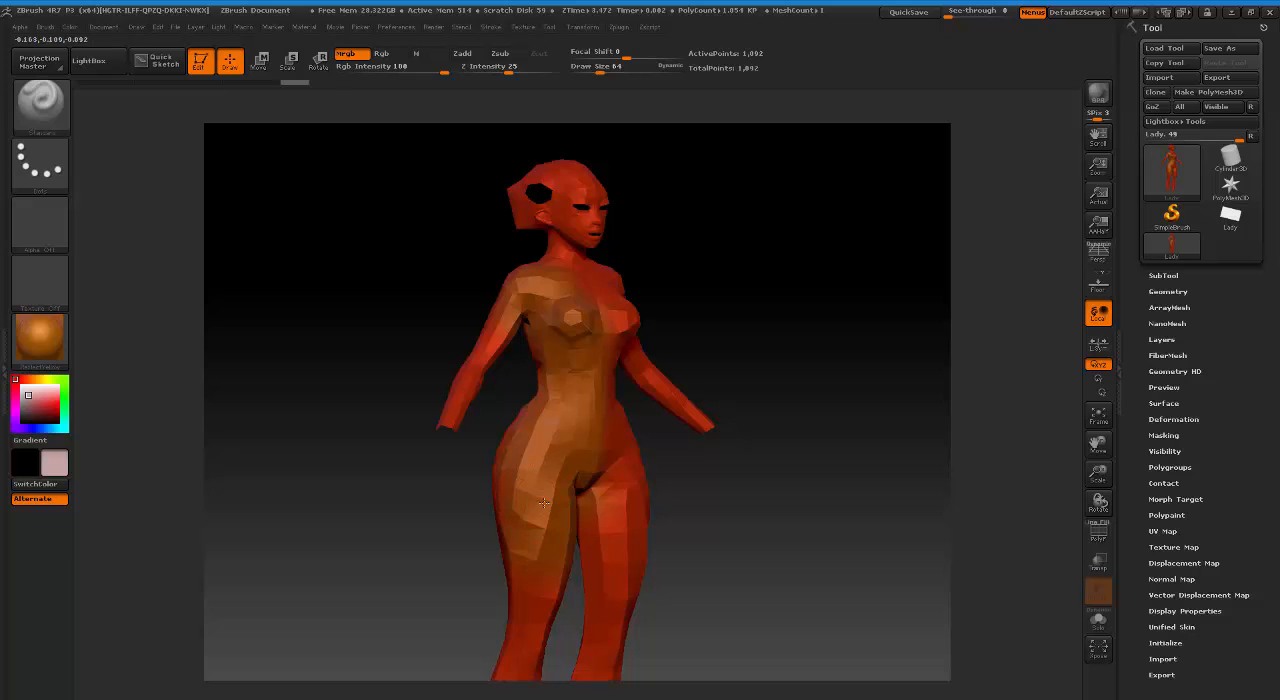
mouse_move(548, 488)
left_mouse_down()
mouse_move(505, 500)
mouse_move(553, 503)
mouse_move(400, 522)
mouse_move(384, 493)
mouse_move(402, 489)
left_mouse_up()
key("ctrl+z")
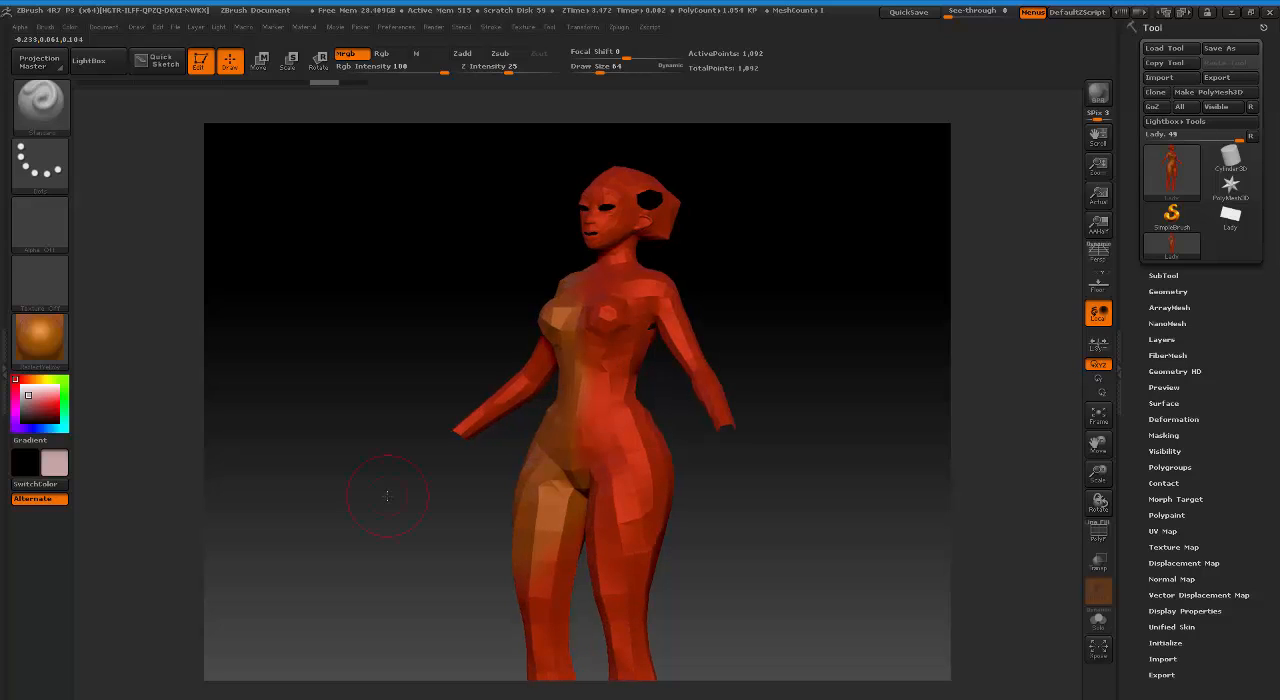
mouse_move(603, 372)
left_mouse_down()
mouse_move(606, 318)
mouse_move(660, 295)
mouse_move(612, 268)
left_mouse_up()
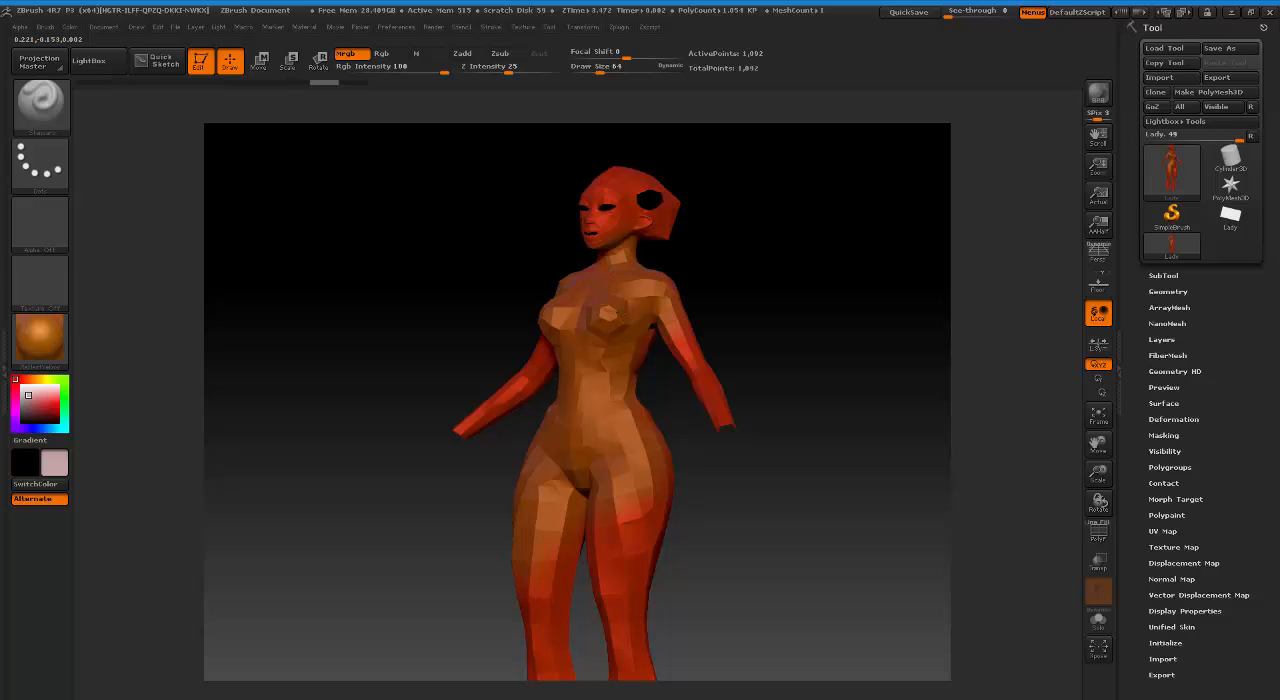
left_click_drag(655, 512, 618, 553)
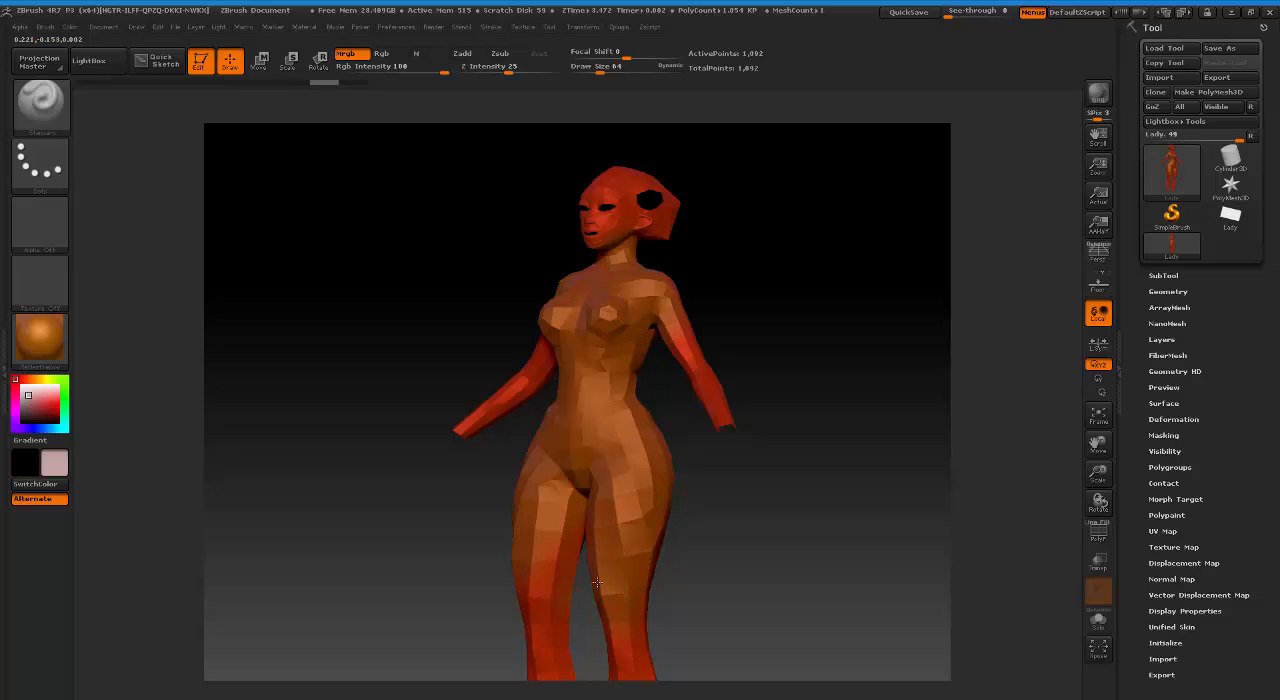
left_click_drag(731, 540, 786, 563)
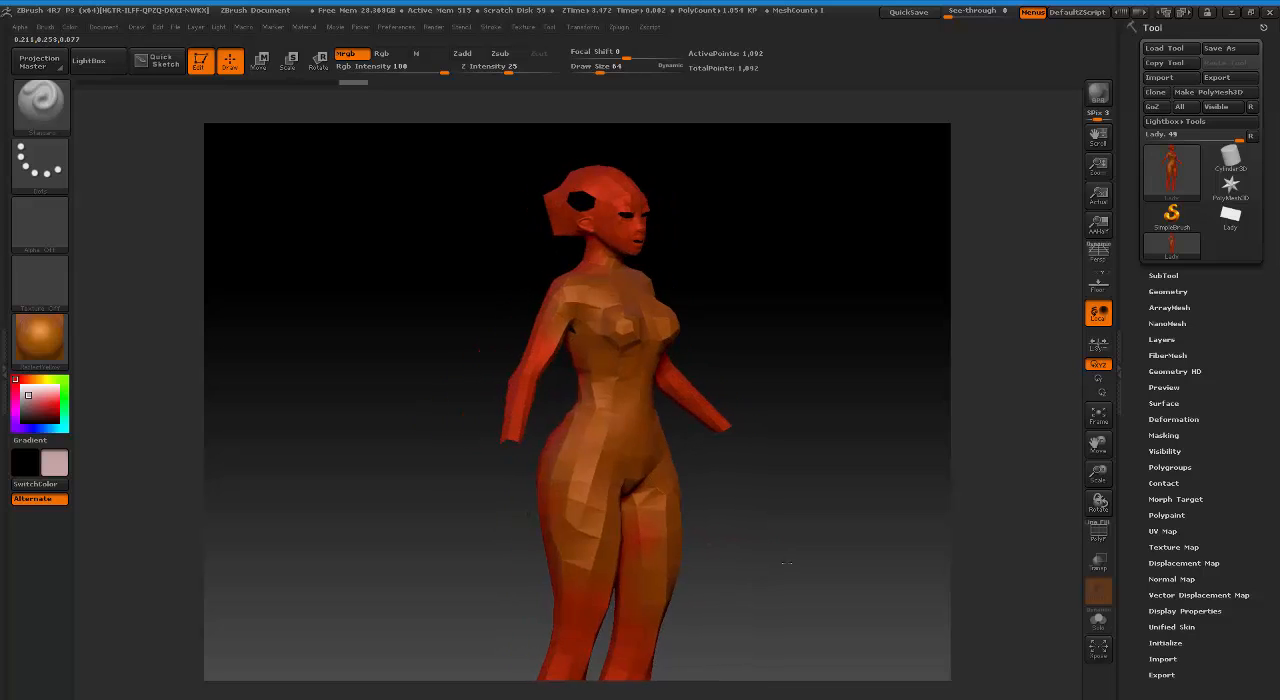
Examine the Lady model's Normal Map and UV Map settings.
left_click(1161, 579)
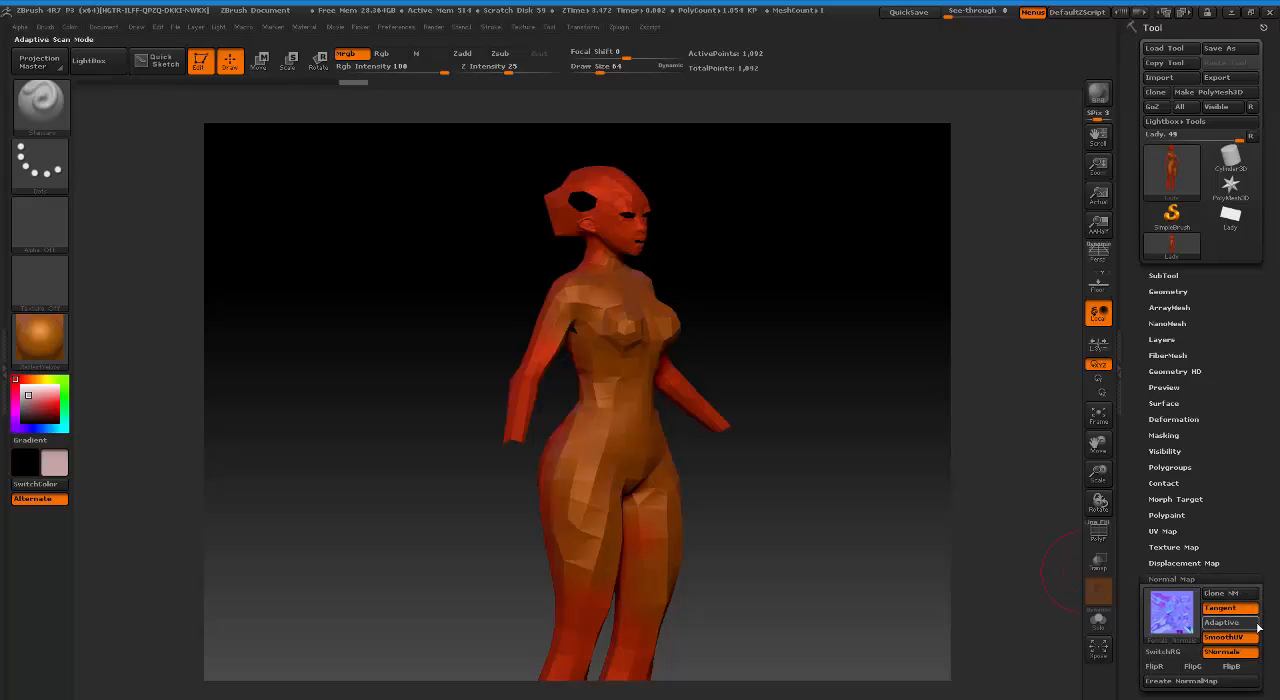
left_click_drag(1273, 636, 1266, 572)
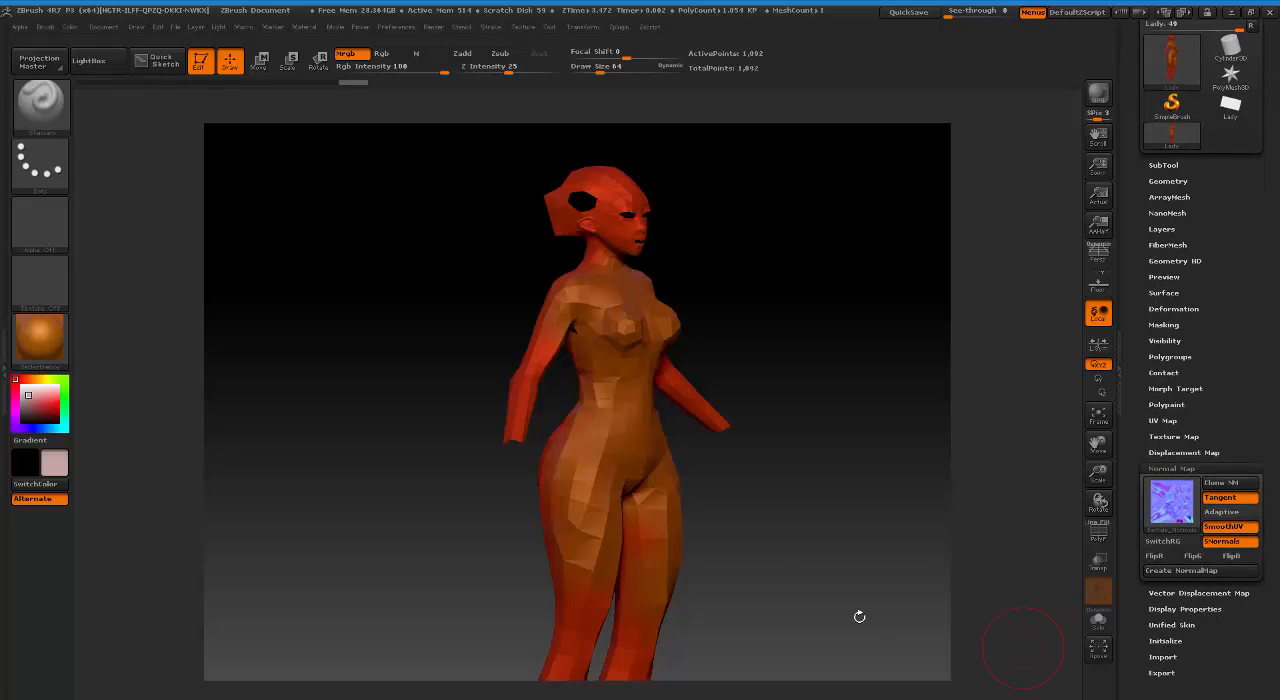
mouse_move(734, 510)
left_mouse_down()
mouse_move(700, 514)
mouse_move(711, 500)
left_mouse_up()
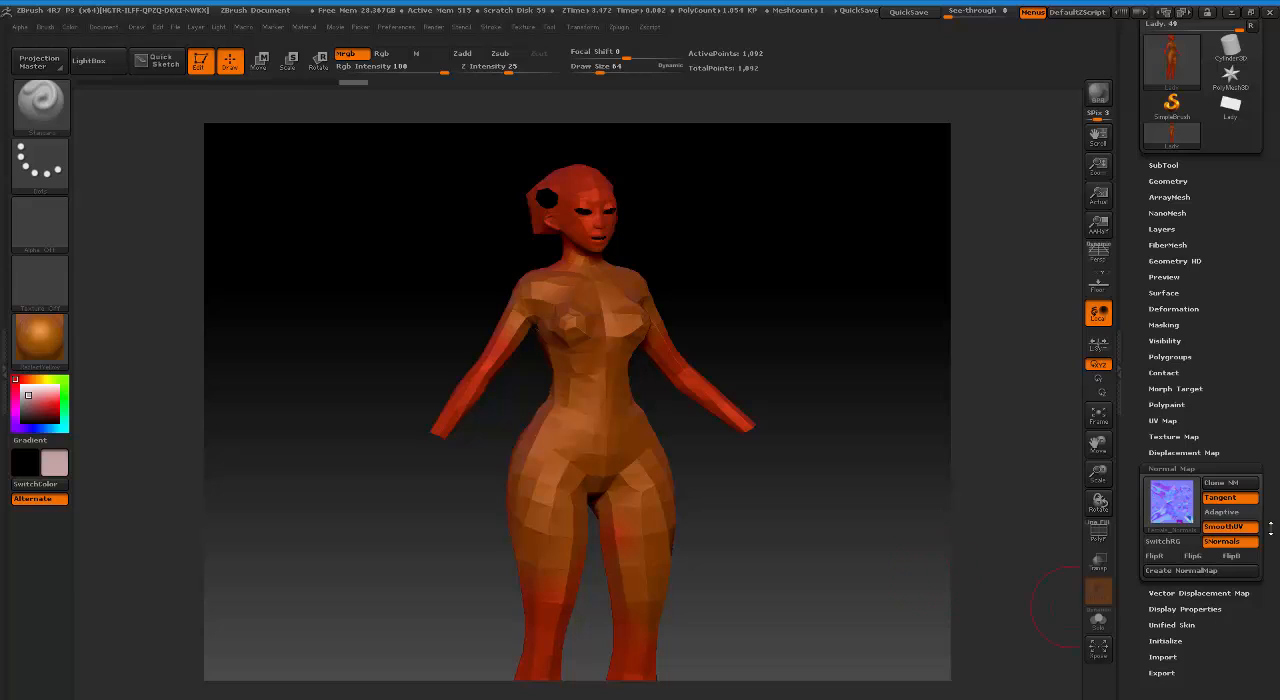
left_click(1172, 420)
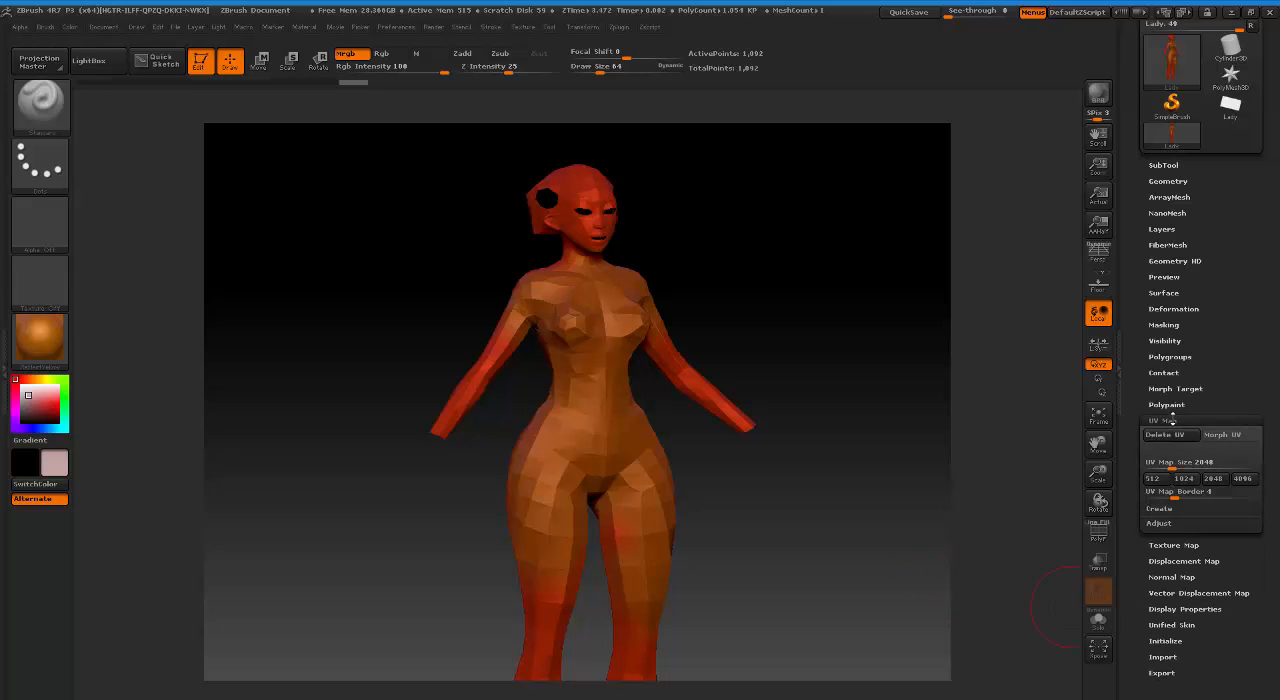
left_click(1172, 420)
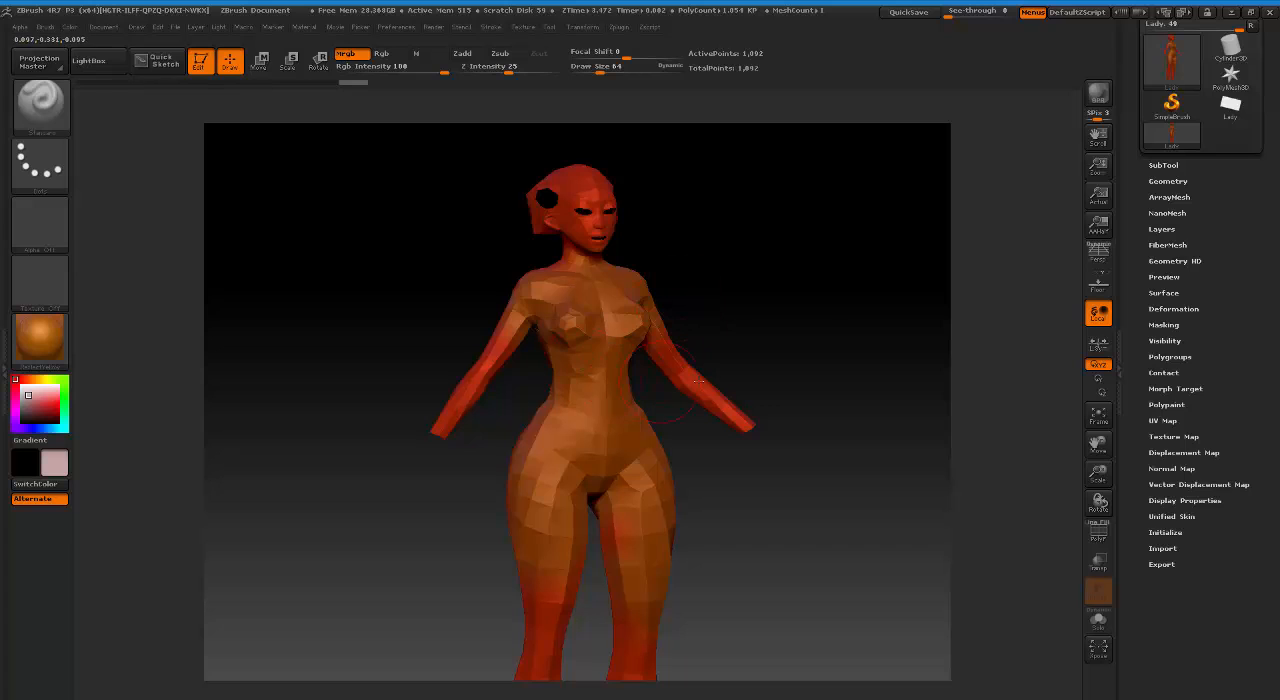
Continue painting the pale pink over the arms, the face and the fronts of both lower legs.
left_click_drag(788, 315, 644, 330)
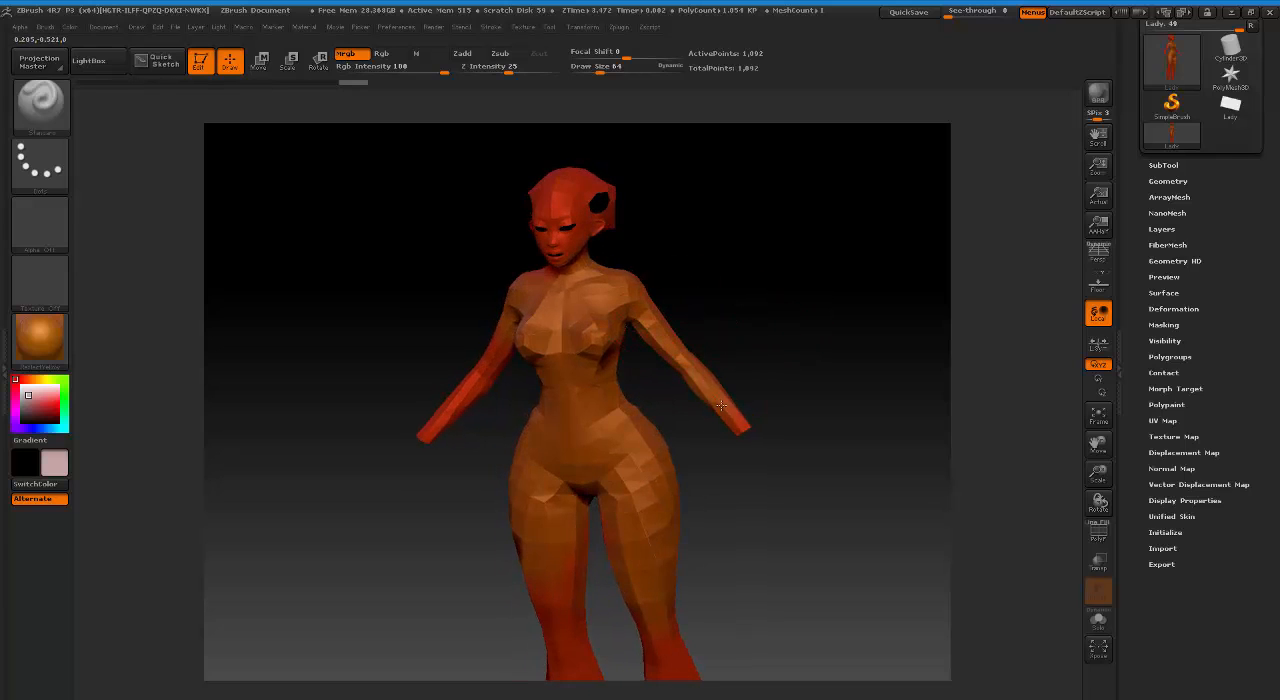
left_click_drag(567, 214, 528, 218)
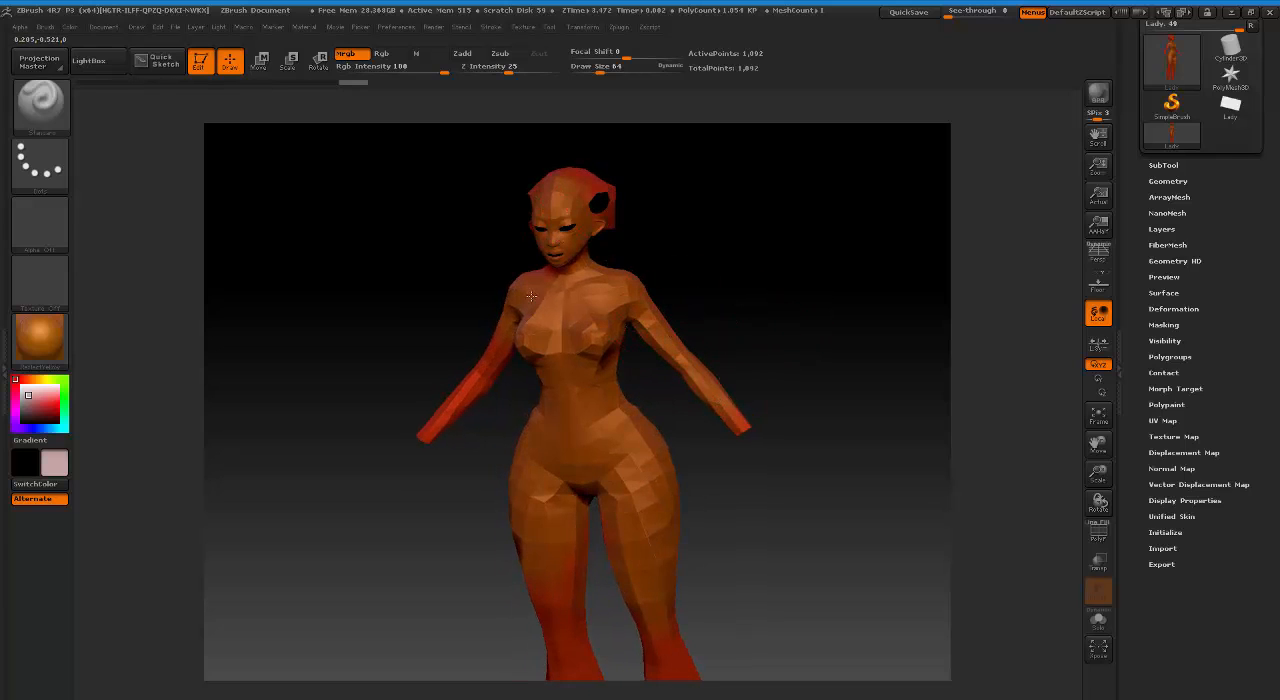
left_click_drag(531, 296, 465, 410)
mouse_move(731, 543)
left_mouse_down()
mouse_move(823, 523)
mouse_move(697, 443)
mouse_move(758, 437)
mouse_move(751, 428)
left_mouse_up()
left_click_drag(500, 460, 474, 630)
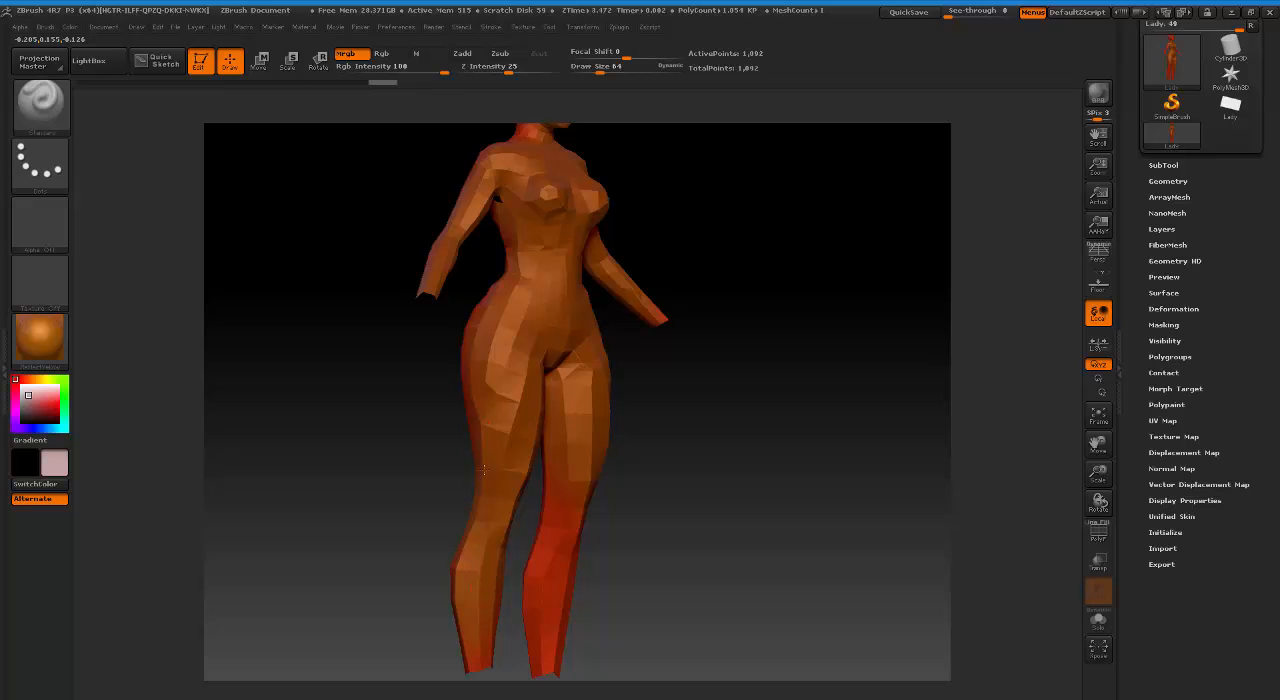
left_click_drag(568, 490, 549, 645)
mouse_move(746, 488)
left_mouse_down("alt")
mouse_move(723, 508)
mouse_move(735, 562)
left_mouse_up("alt")
left_click_drag(648, 508, 649, 542)
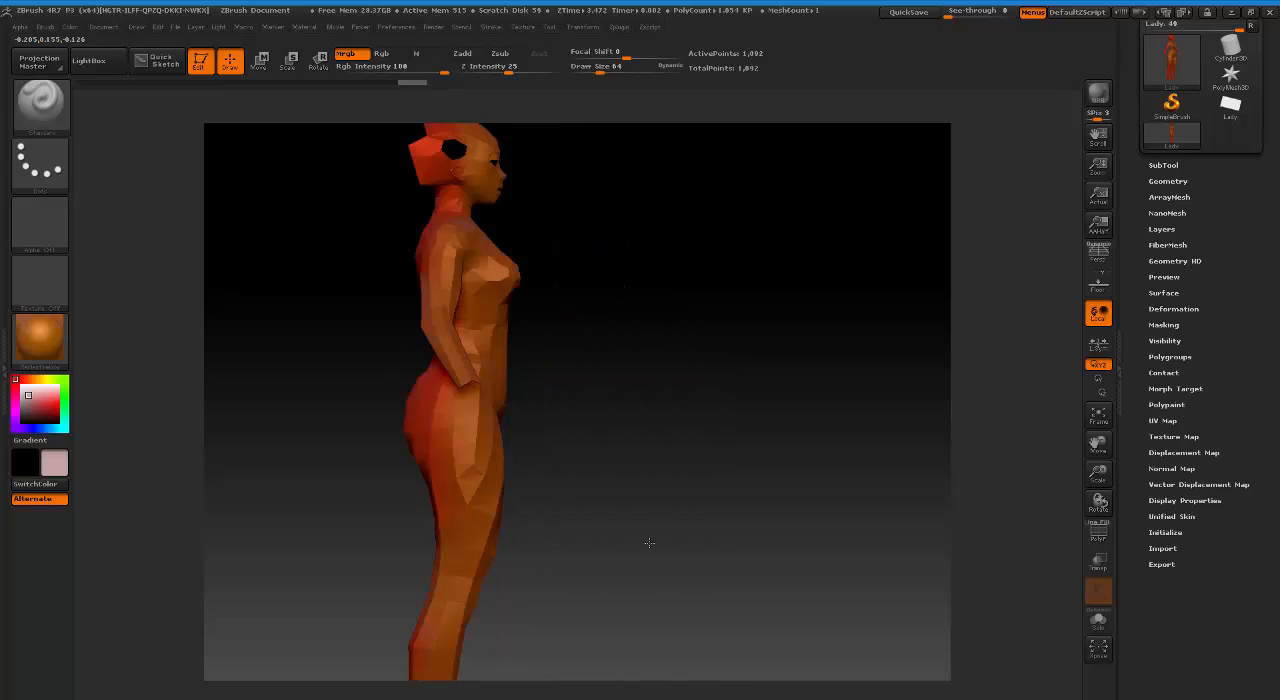
left_click(698, 487)
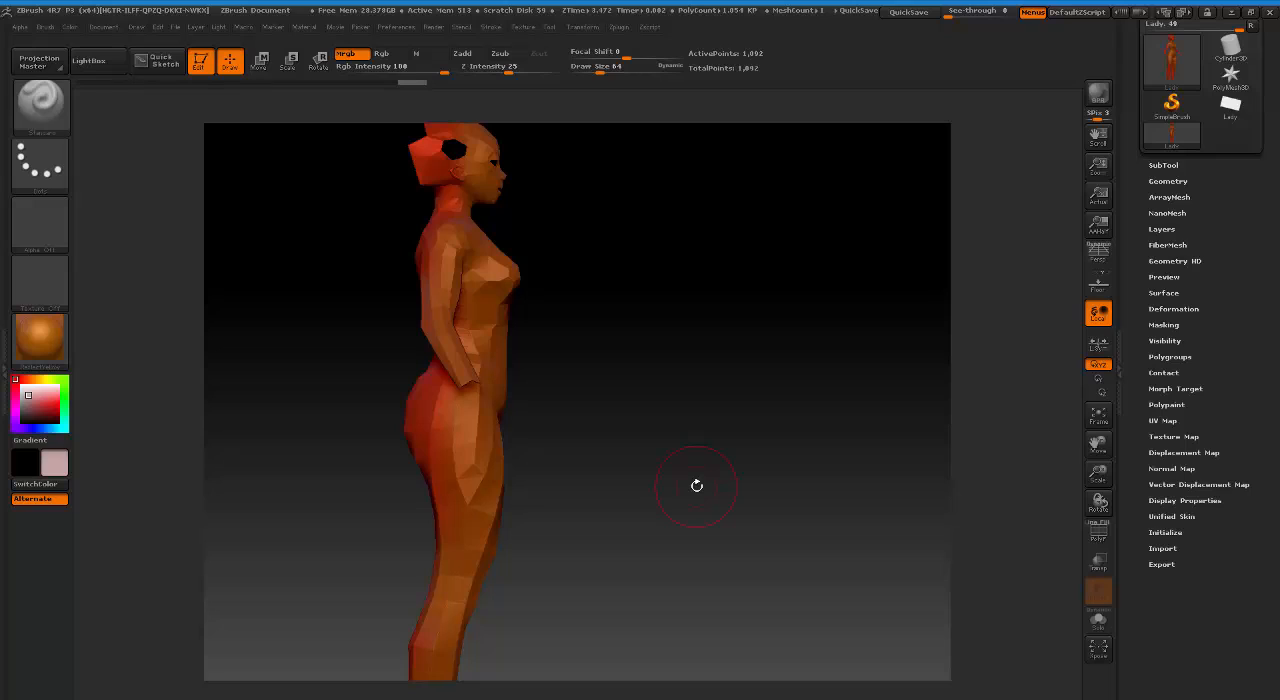